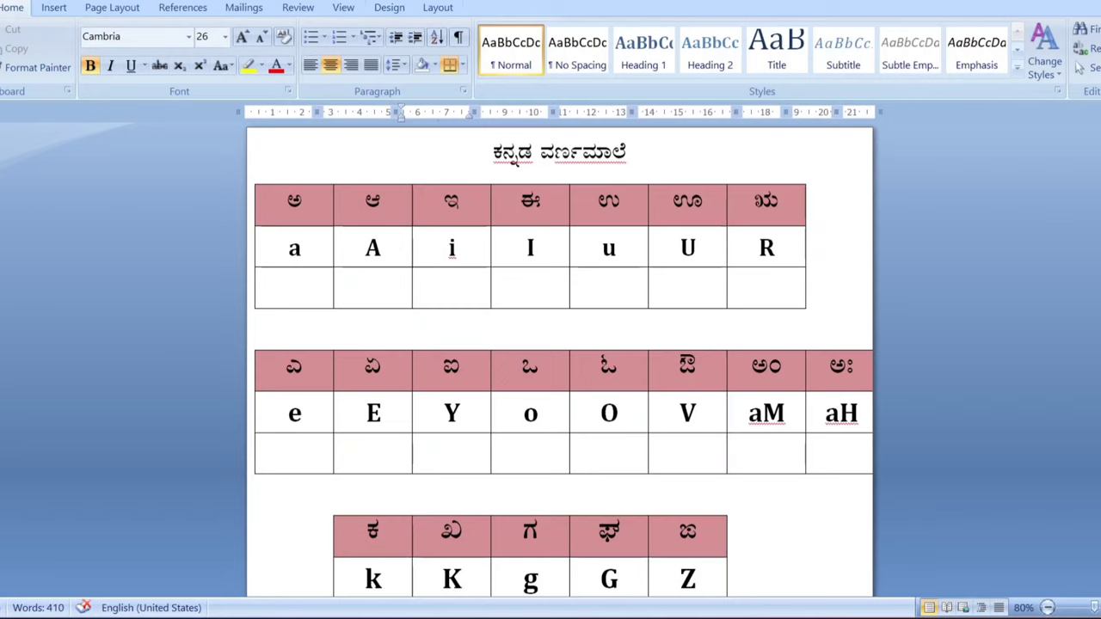
Step: Zoom the document from 80% to 130% so the Kannada vowel tables appear larger
scroll(559, 362, up, 2)
scroll(559, 361, up, 2)
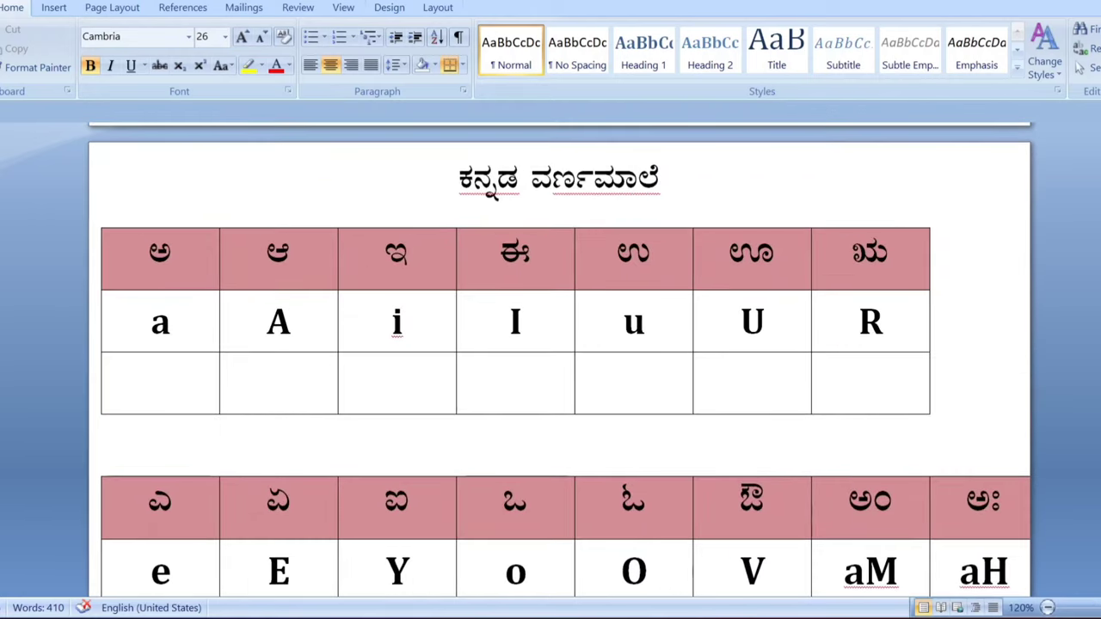
scroll(559, 361, up, 1)
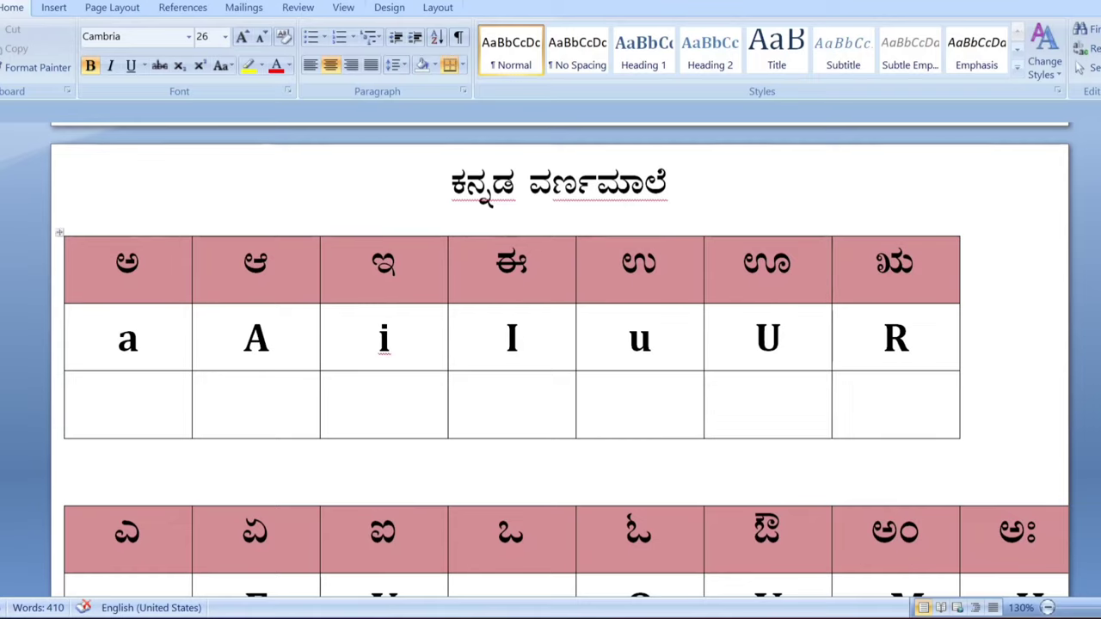
Step: In the first table's empty bottom row, type ಅ ಆ ಇ (a, A, i) under their transliterations
click(137, 405)
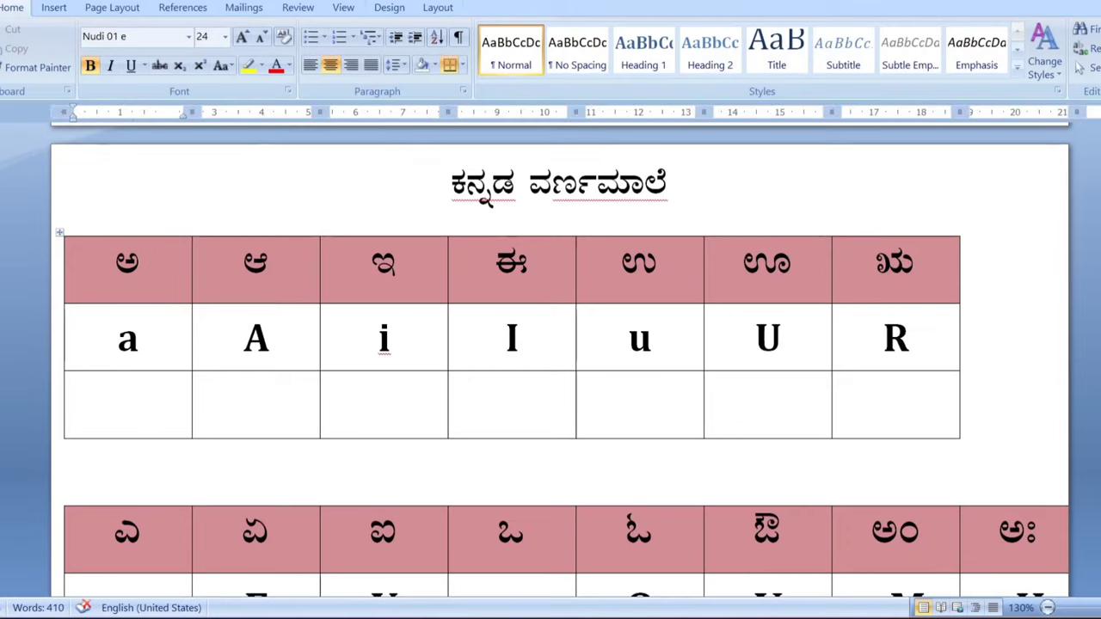
text(a)
click(256, 405)
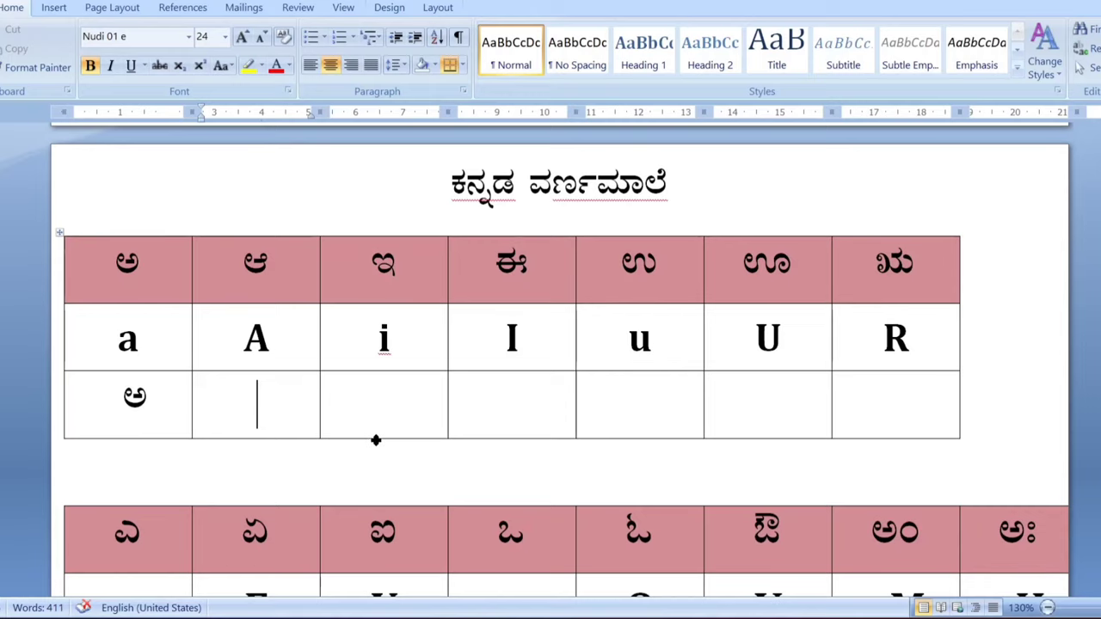
text(A)
key(Tab)
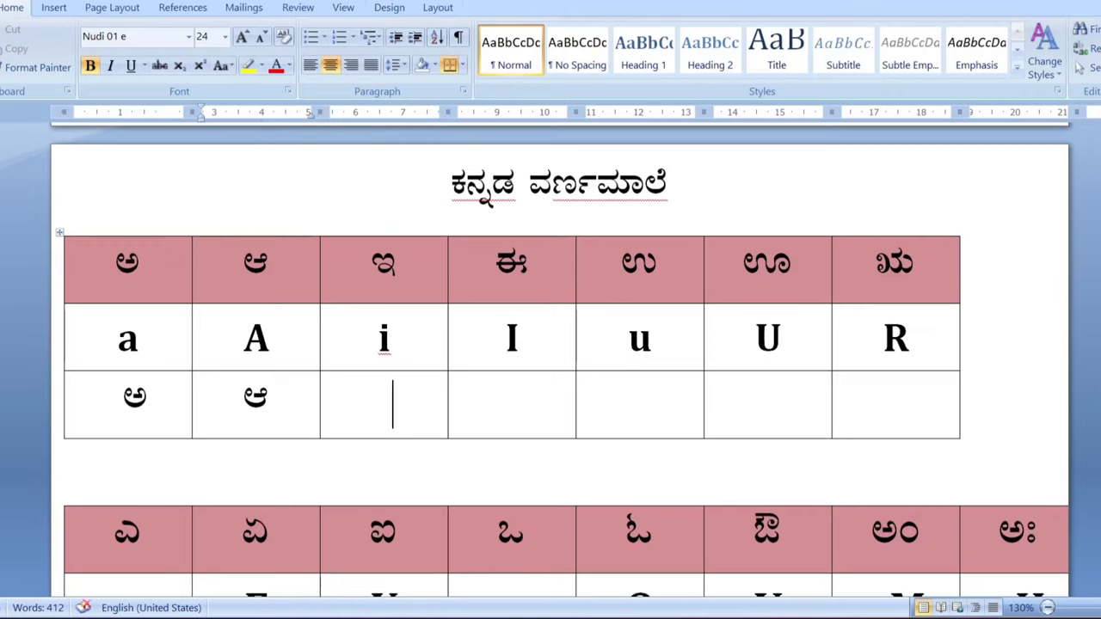
text(i)
Step: Fill the next cells under I, u and U with ಈ ಉ ಊ
key(Tab)
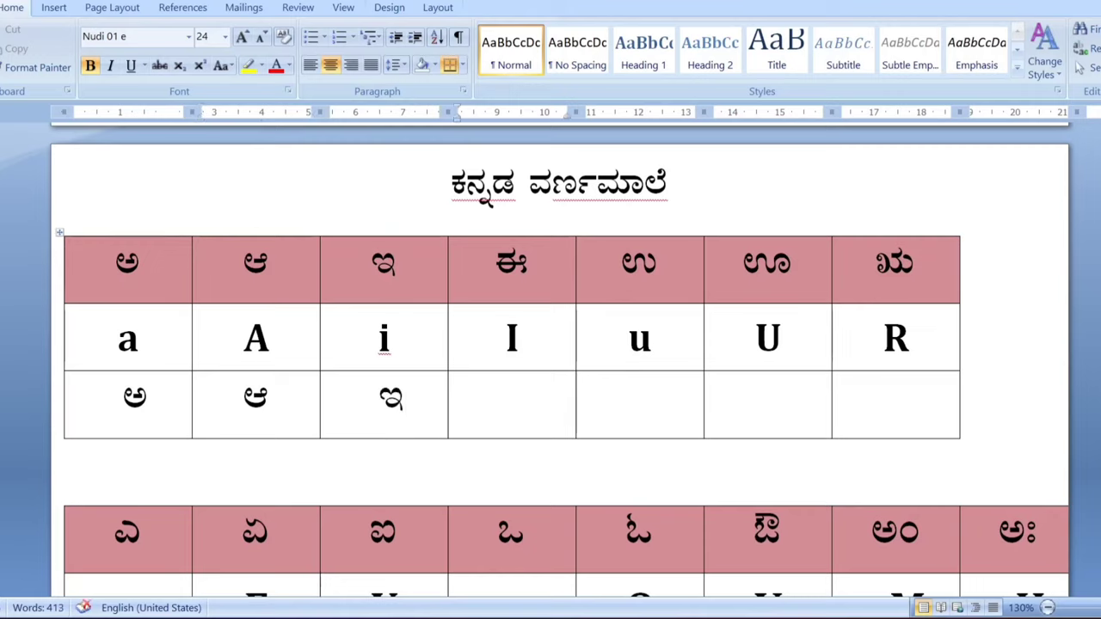
text(I)
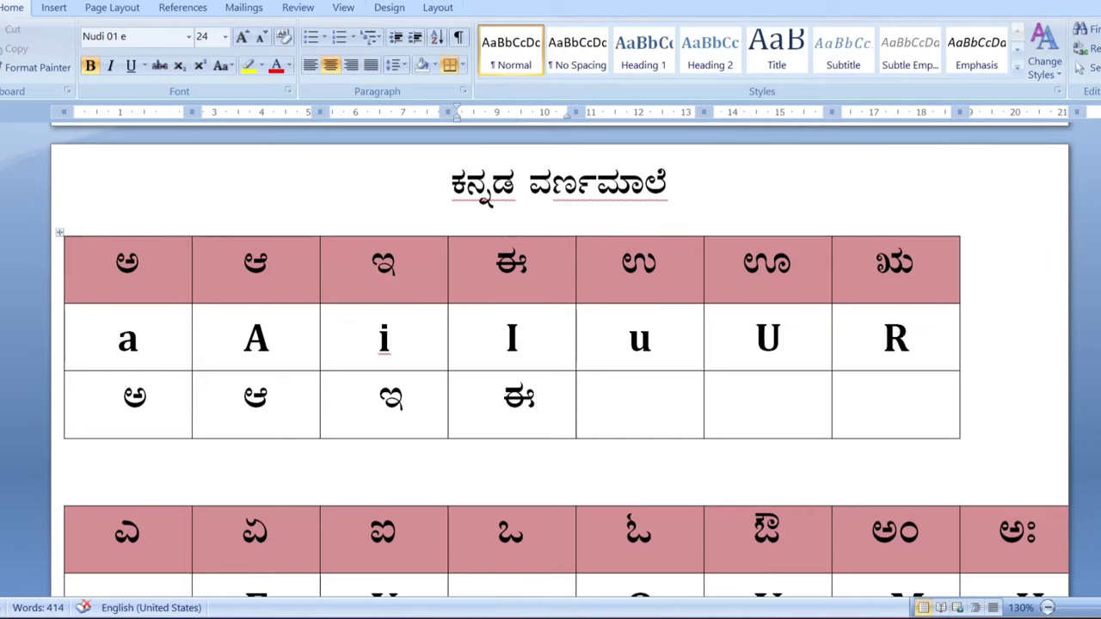
key(Tab)
text(u)
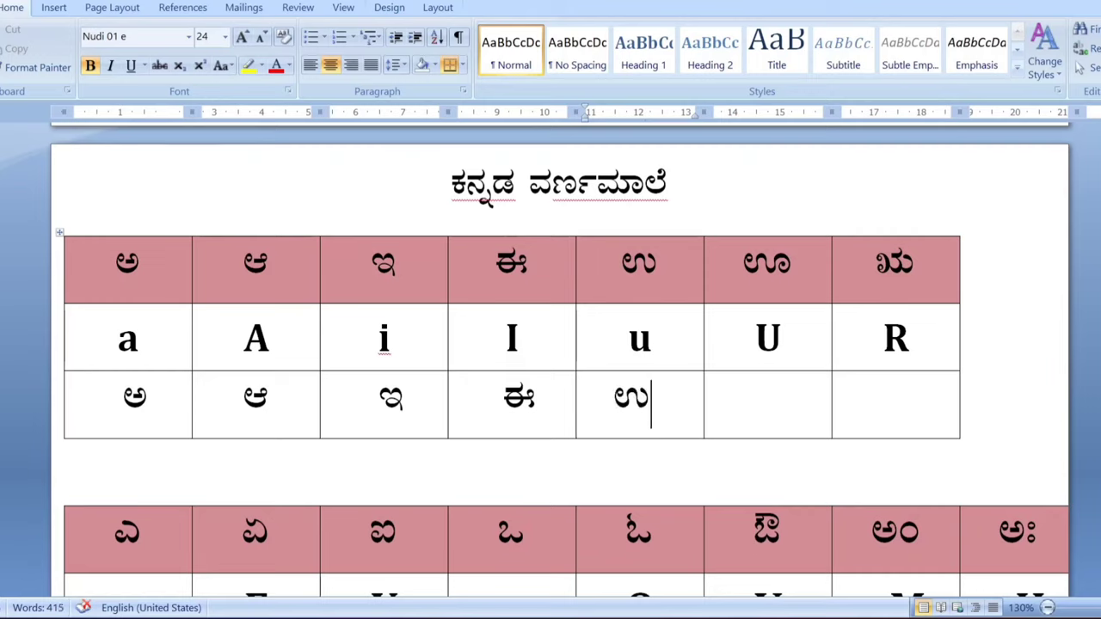
click(767, 404)
text(U)
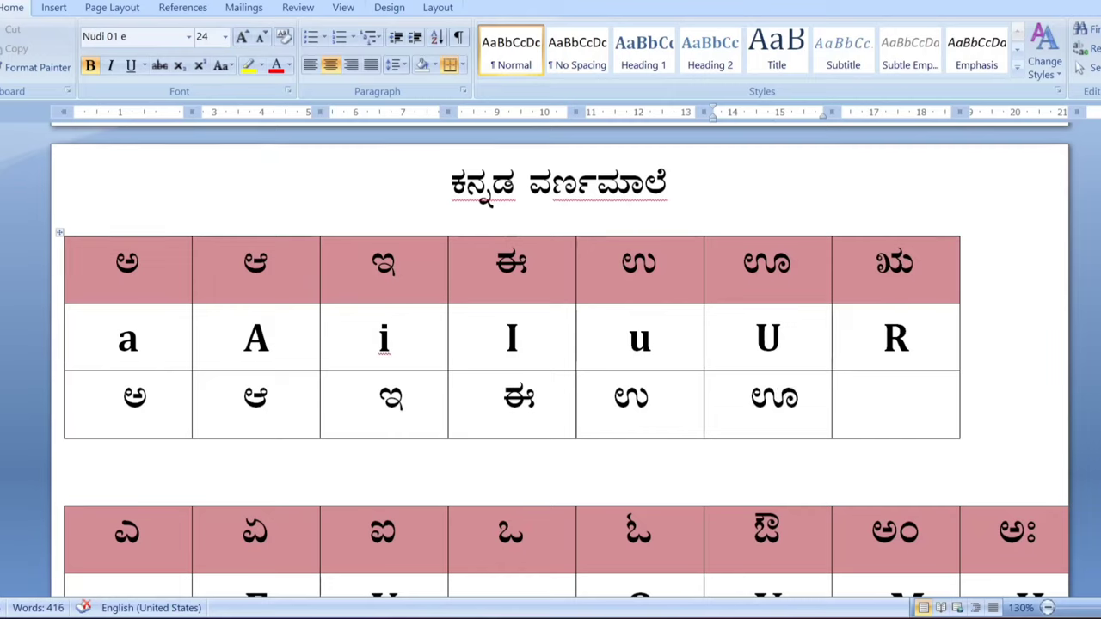
click(890, 404)
Step: Finish ಋ under R, then type ಎ ಏ ಐ (e, E, Y) in the second table's bottom row
text(R)
scroll(559, 344, down, 3)
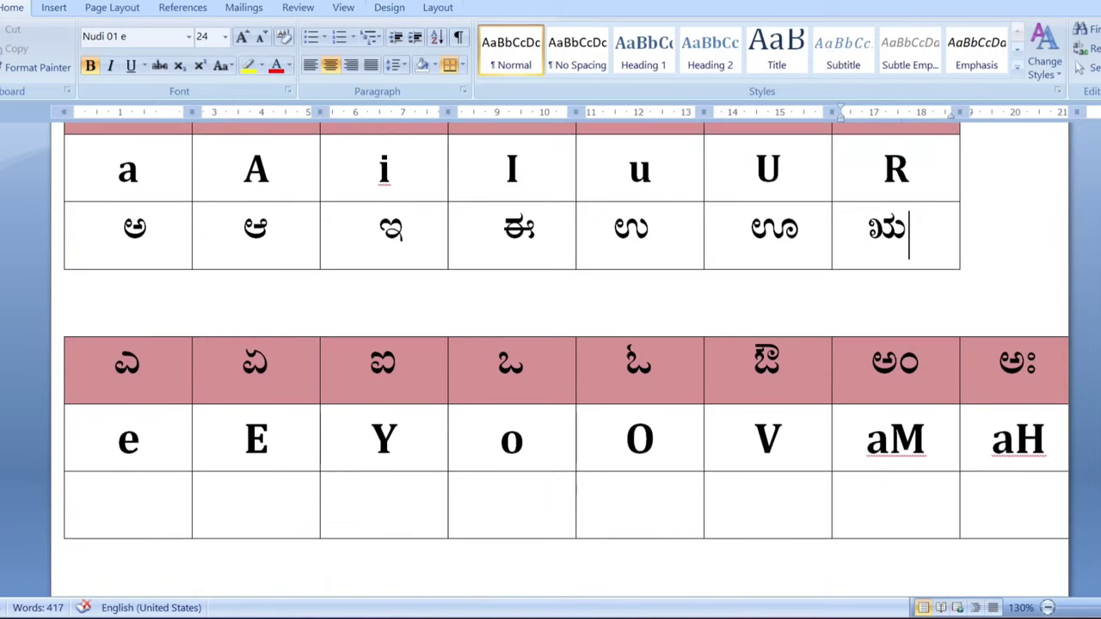
scroll(567, 360, down, 1)
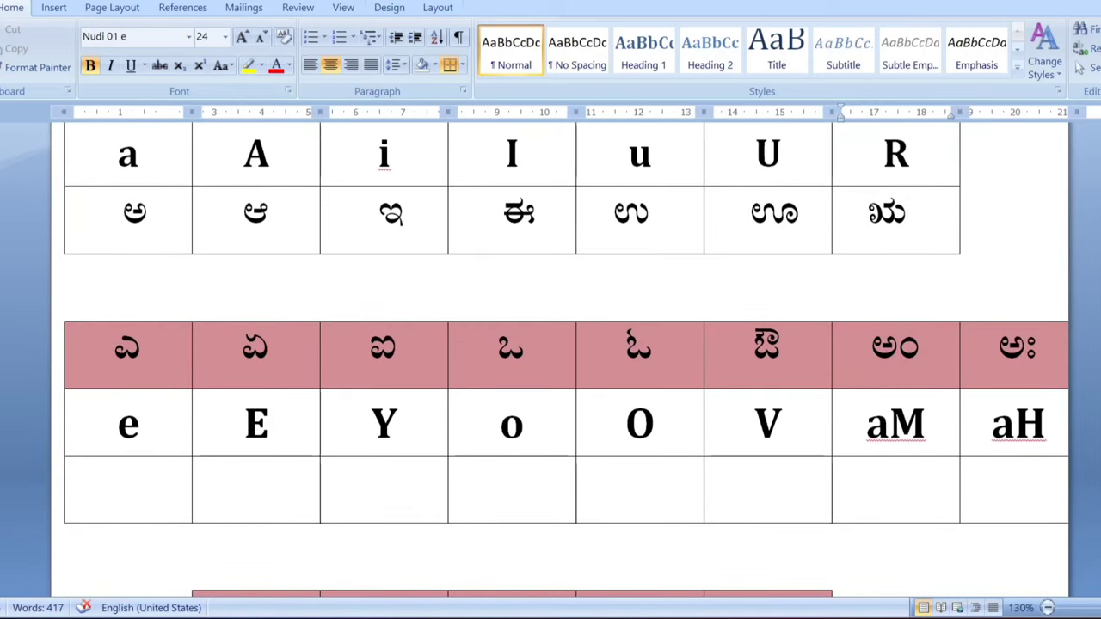
click(121, 490)
text(e)
click(265, 490)
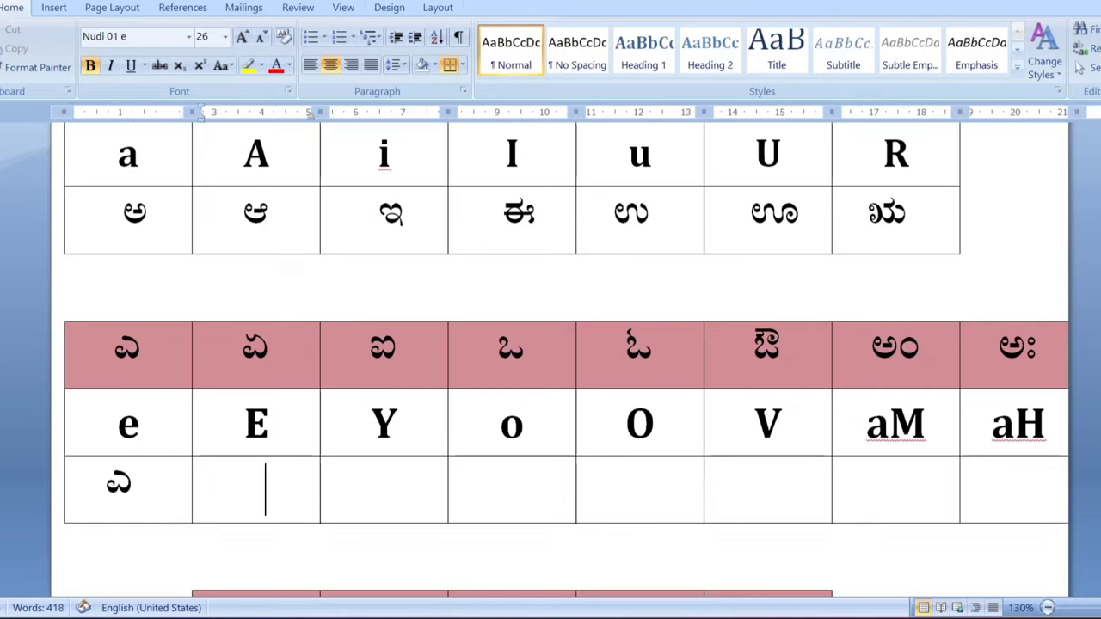
text(E)
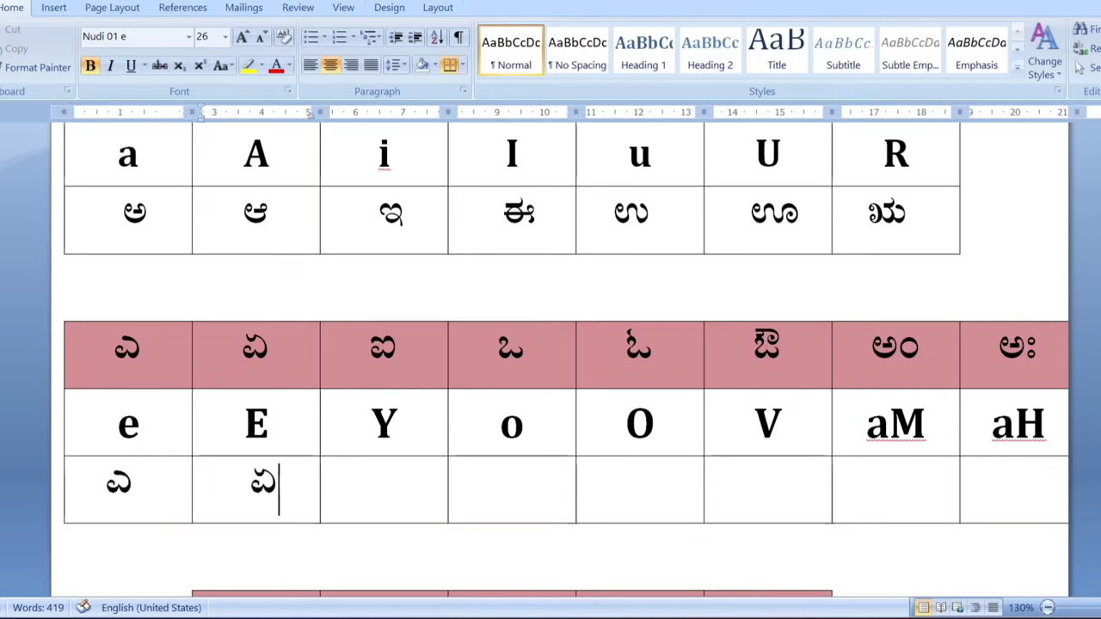
click(383, 490)
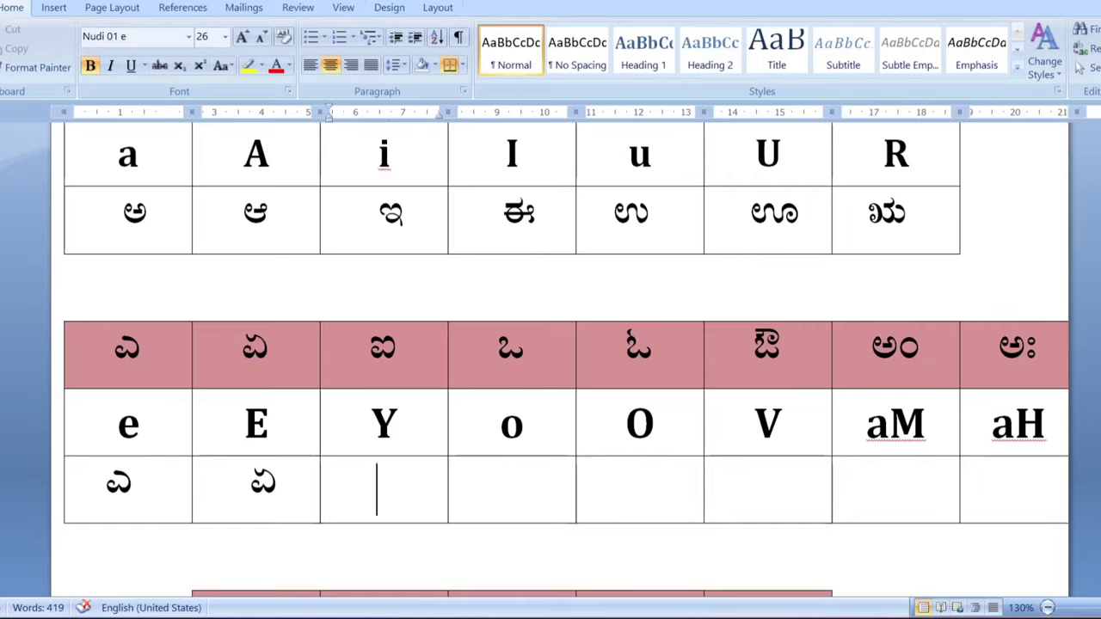
text(Y)
Step: Fill the remaining cells with ಒ ಓ ಔ ಅಂ ಅಃ (o, O, V, aM, aH)
click(520, 489)
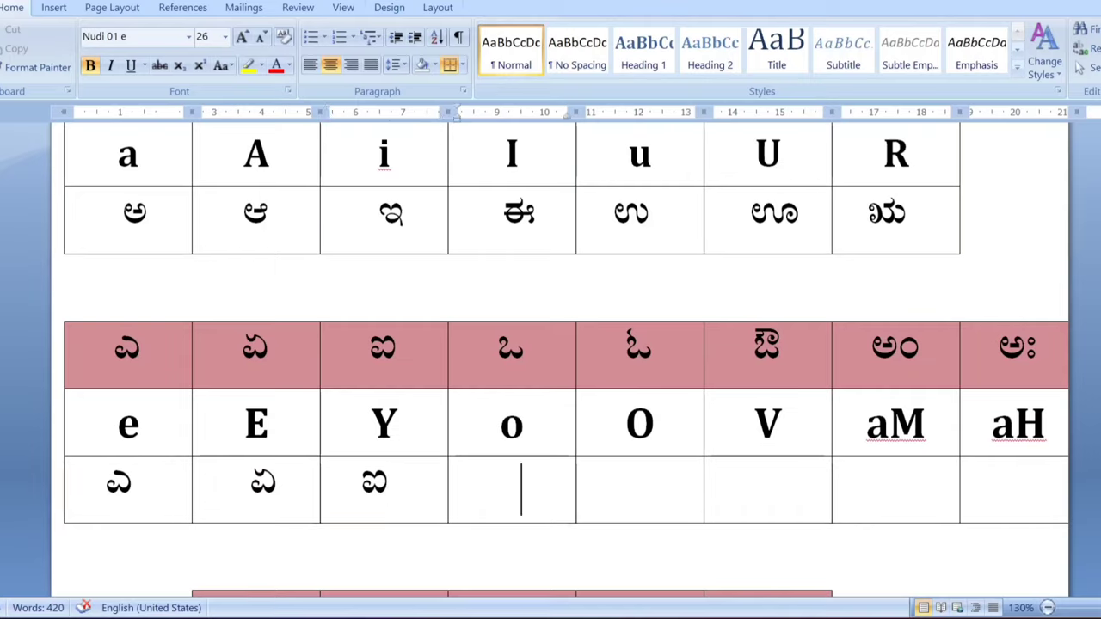
text(o)
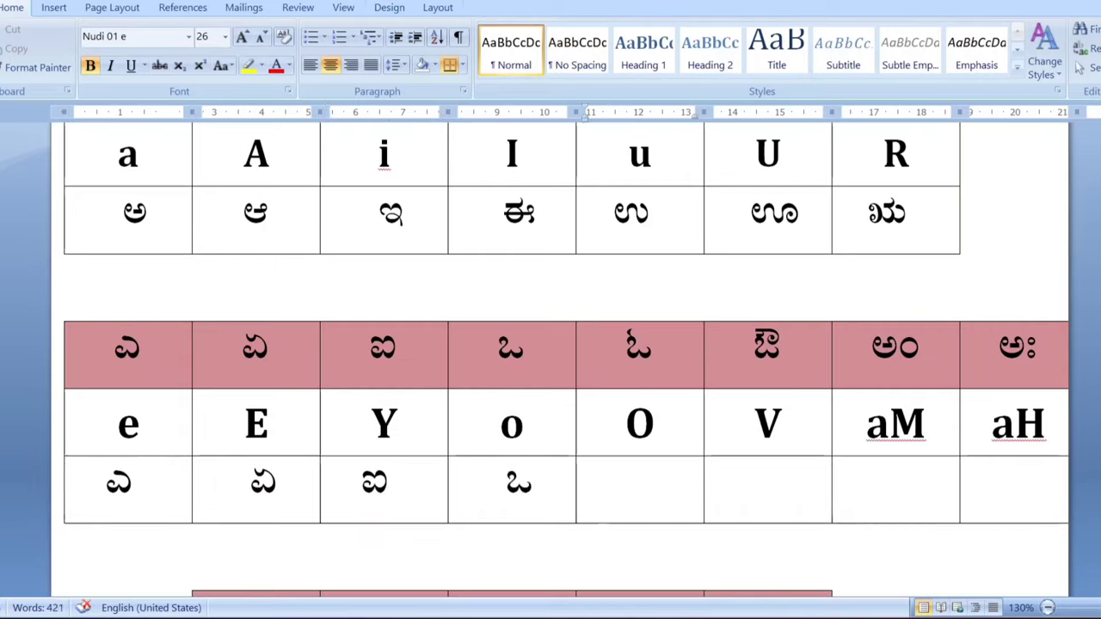
text(O)
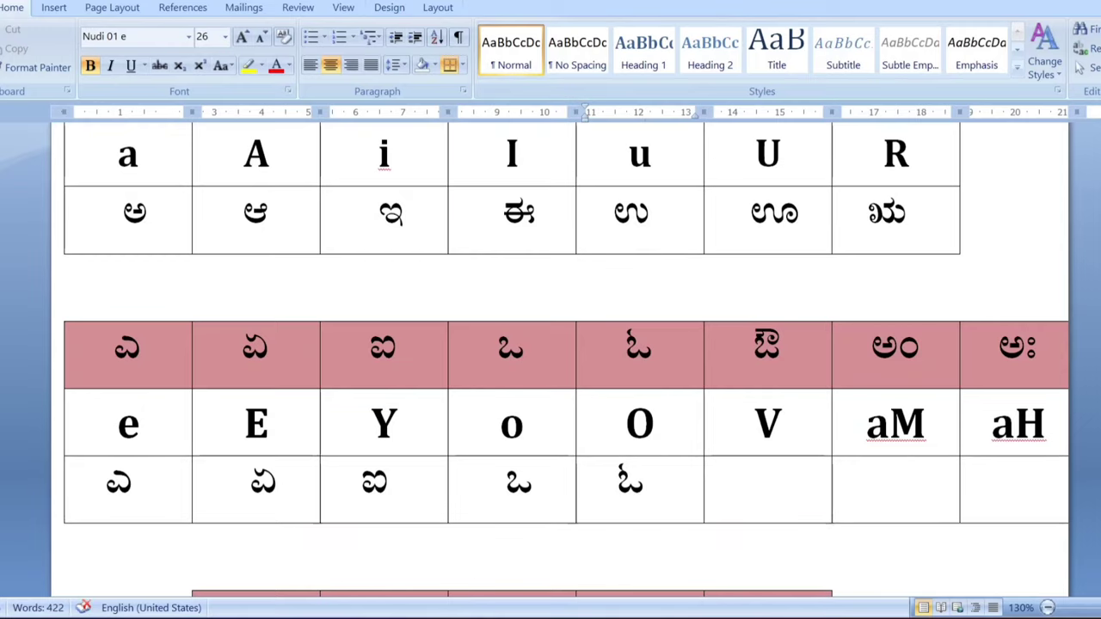
click(762, 486)
text(V)
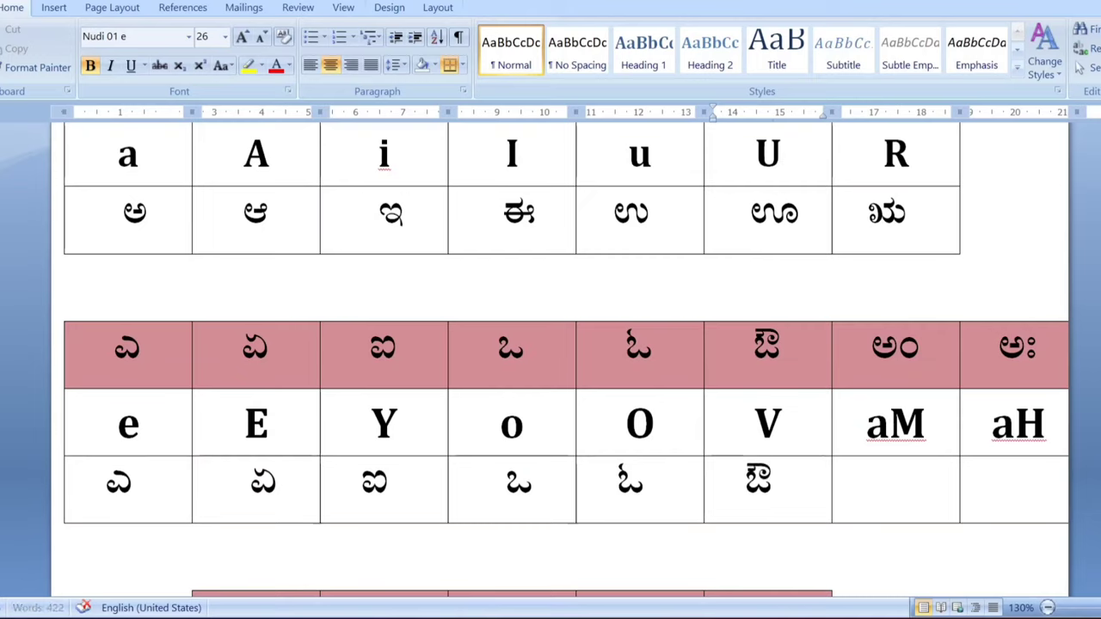
click(905, 490)
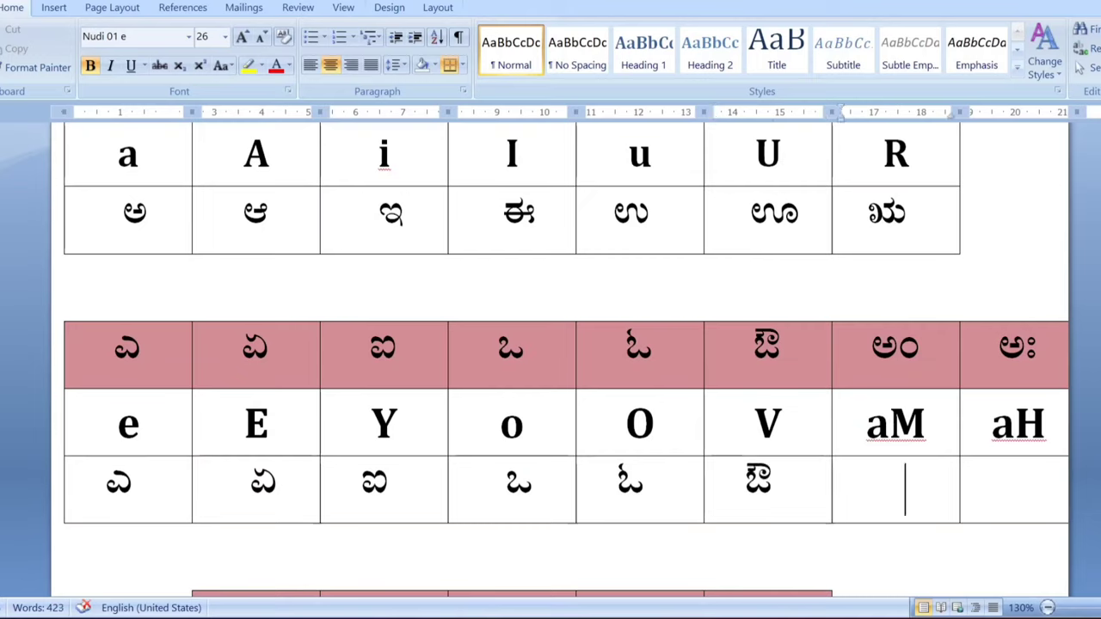
text(a)
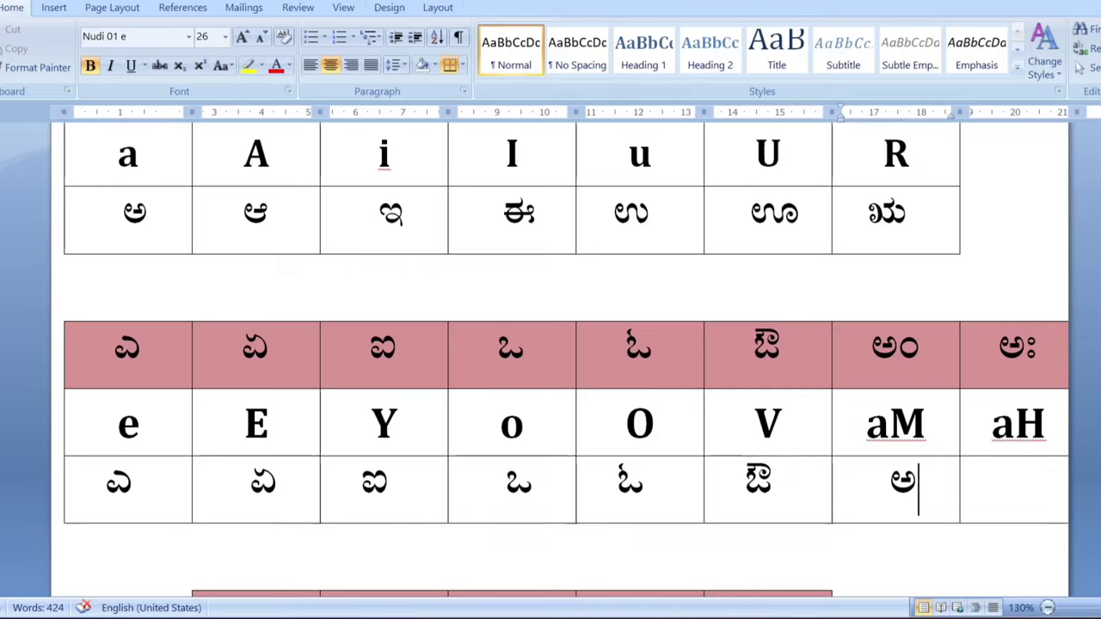
text(M)
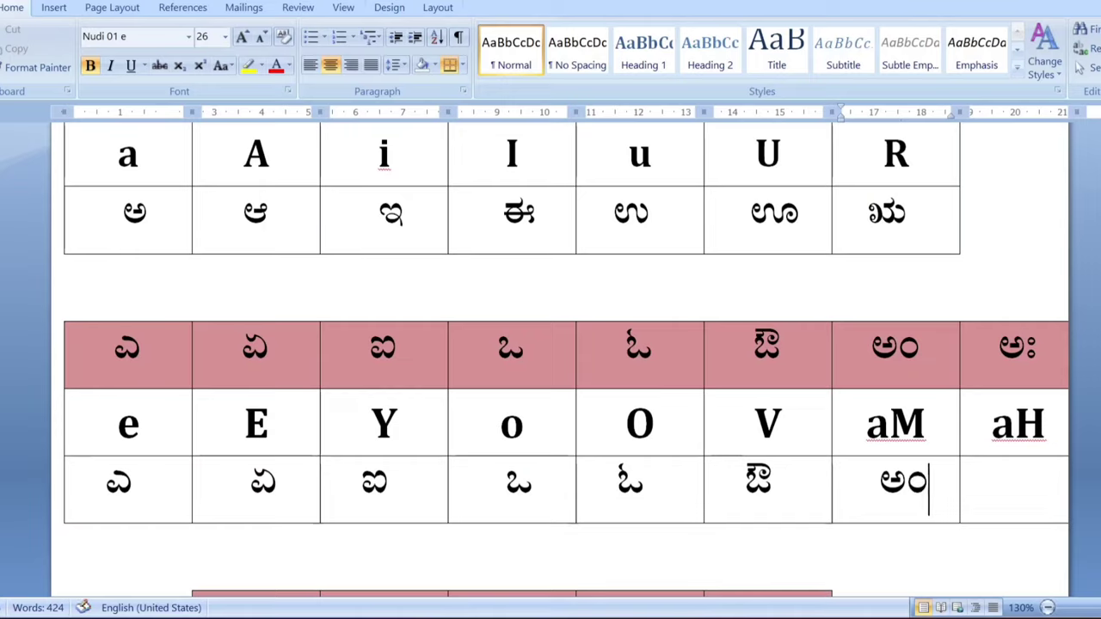
click(1010, 489)
text(a)
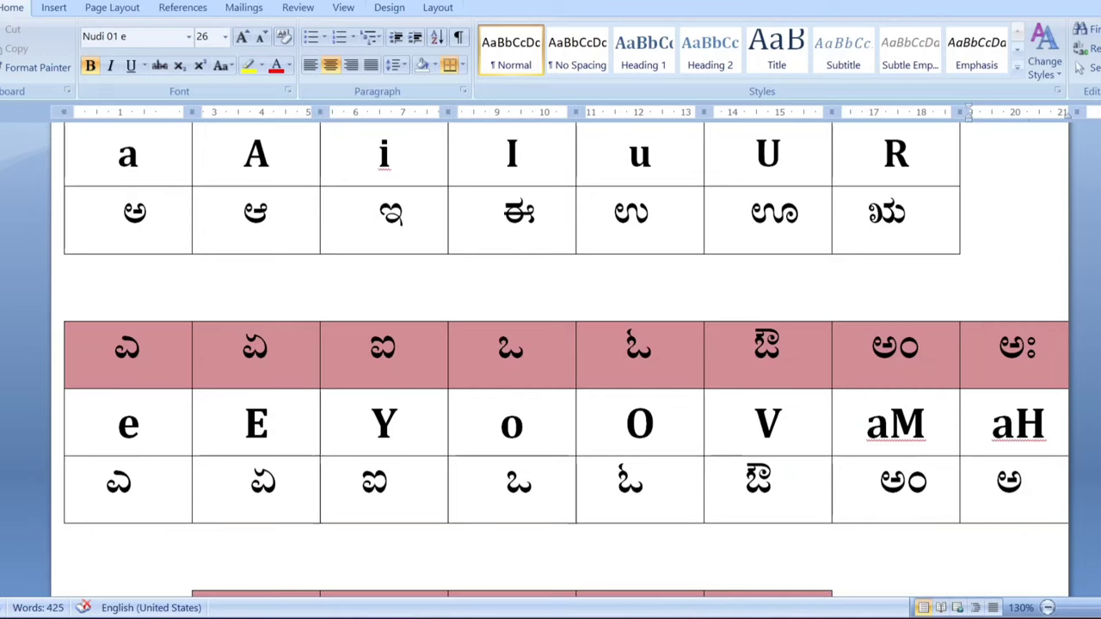
text(H)
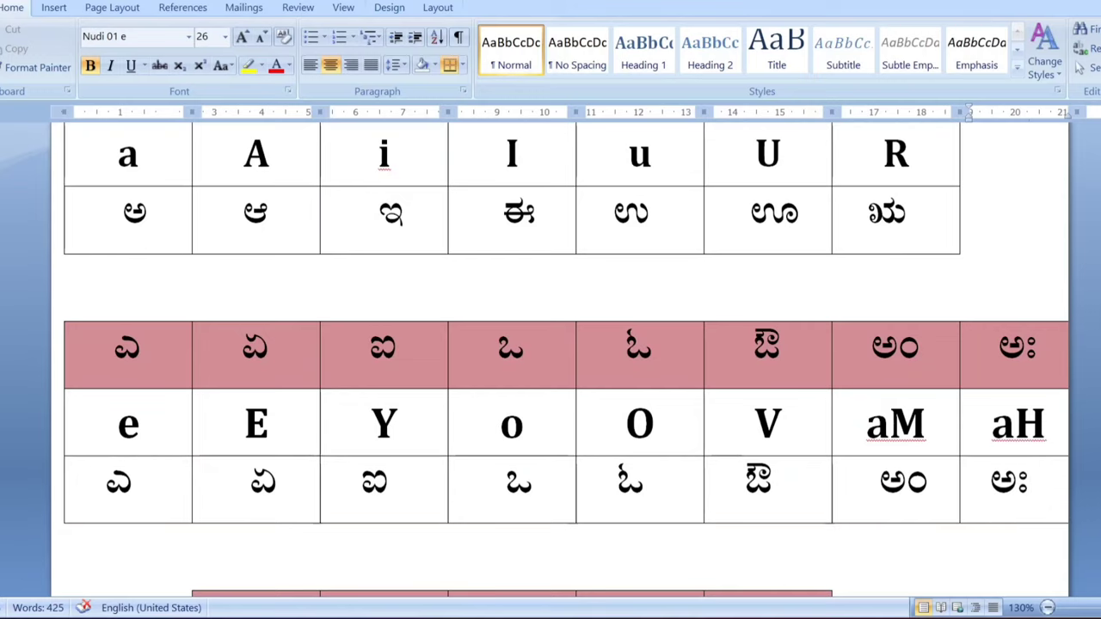
scroll(567, 360, down, 1)
scroll(567, 359, down, 1)
Step: Fill the empty consonant row under k, K, g, G, Z with ಕ ಖ ಗ ಘ ಙ
scroll(567, 359, down, 1)
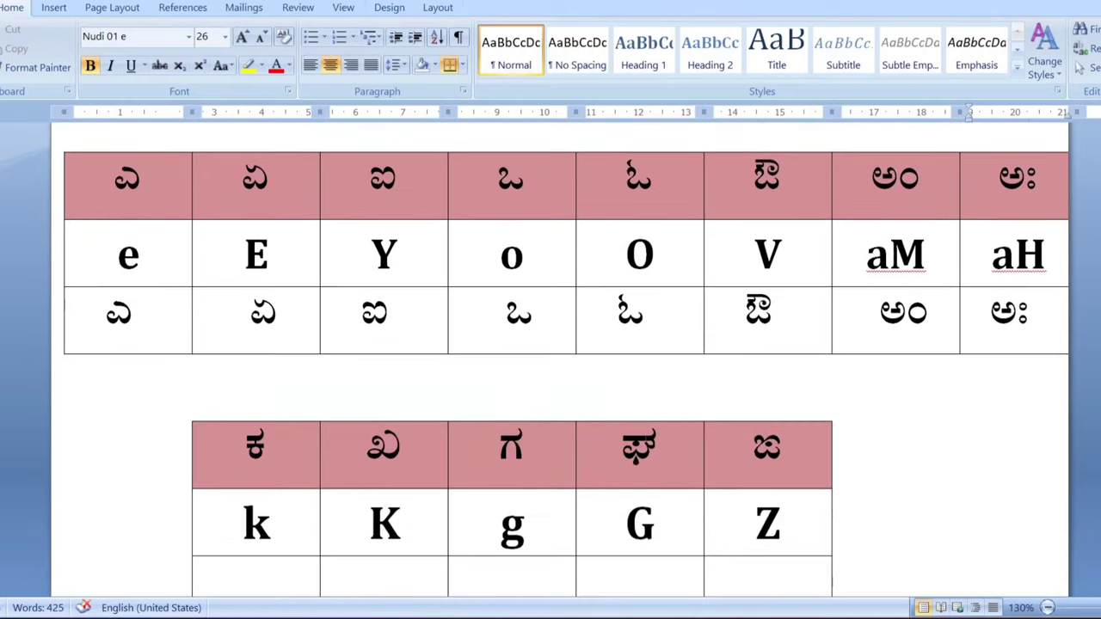
scroll(567, 360, down, 1)
scroll(567, 360, down, 1)
scroll(567, 360, down, 1)
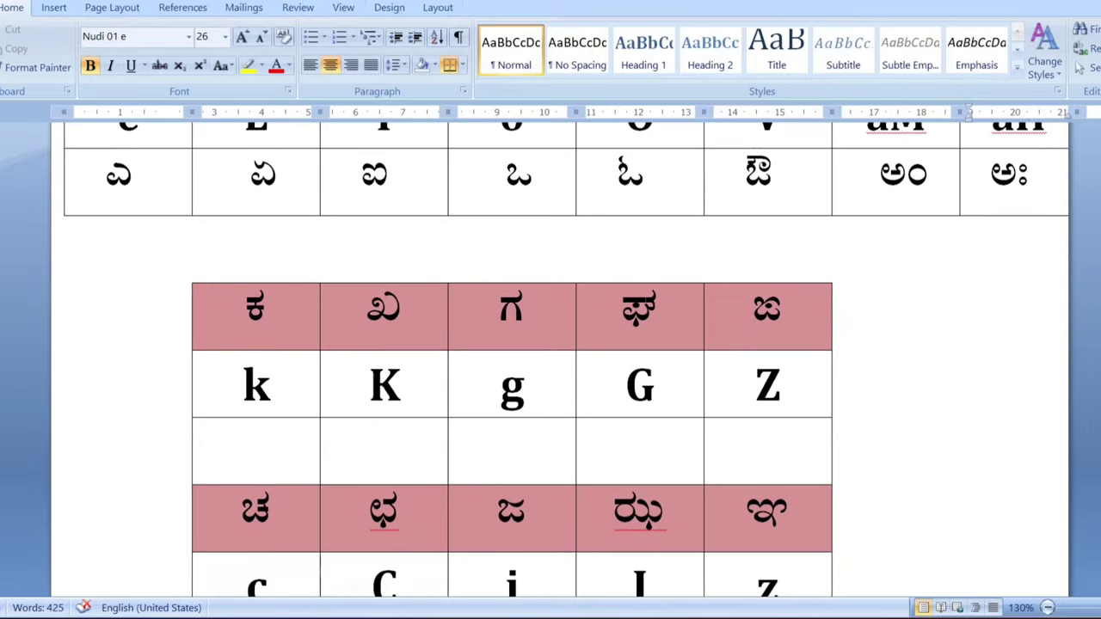
scroll(567, 360, down, 1)
scroll(567, 360, down, 1)
scroll(567, 360, down, 1)
scroll(567, 360, down, 1)
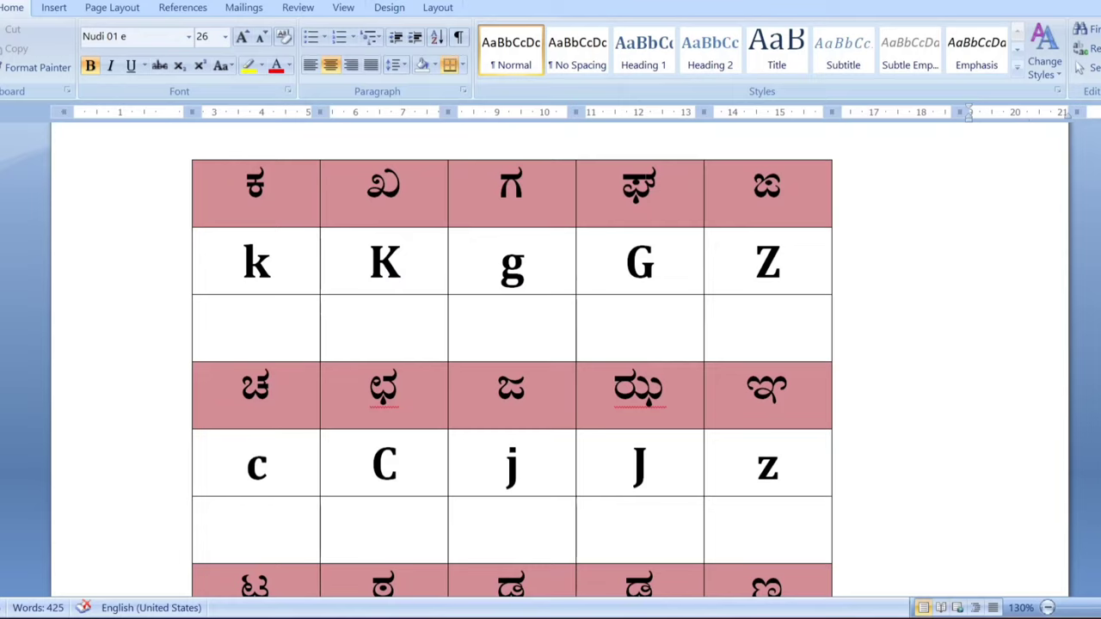
click(248, 327)
text(k)
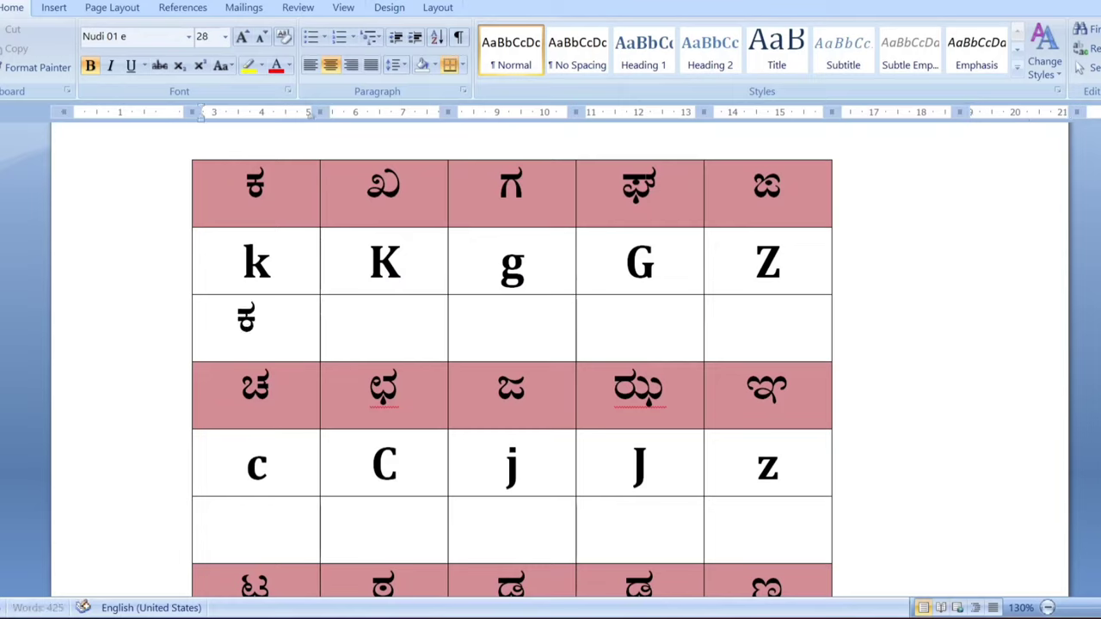
click(377, 327)
text(K)
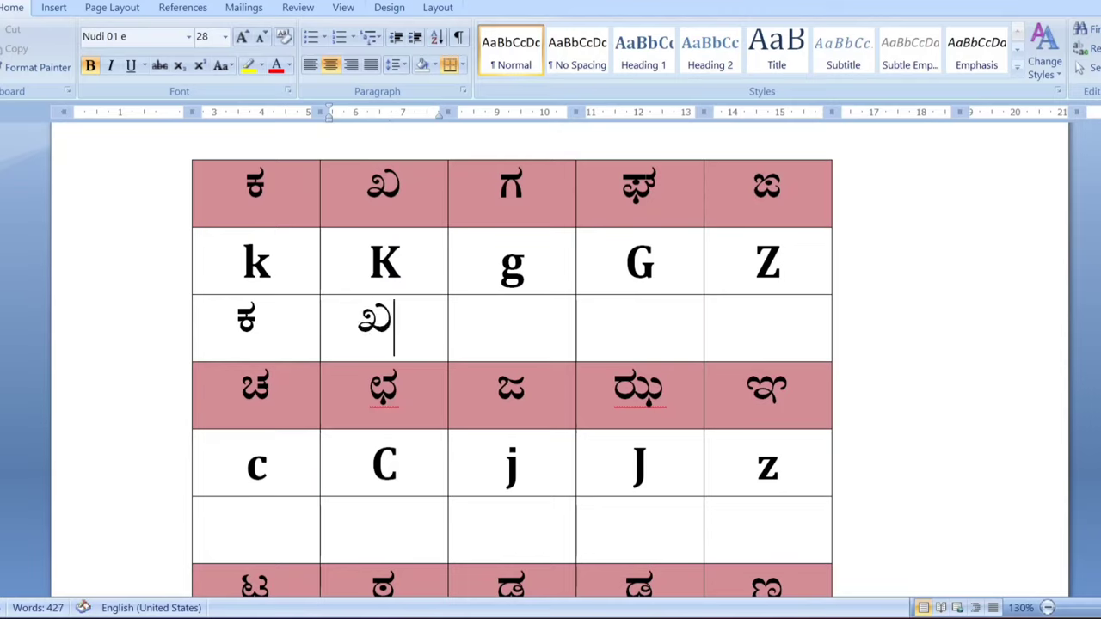
click(521, 327)
text(g)
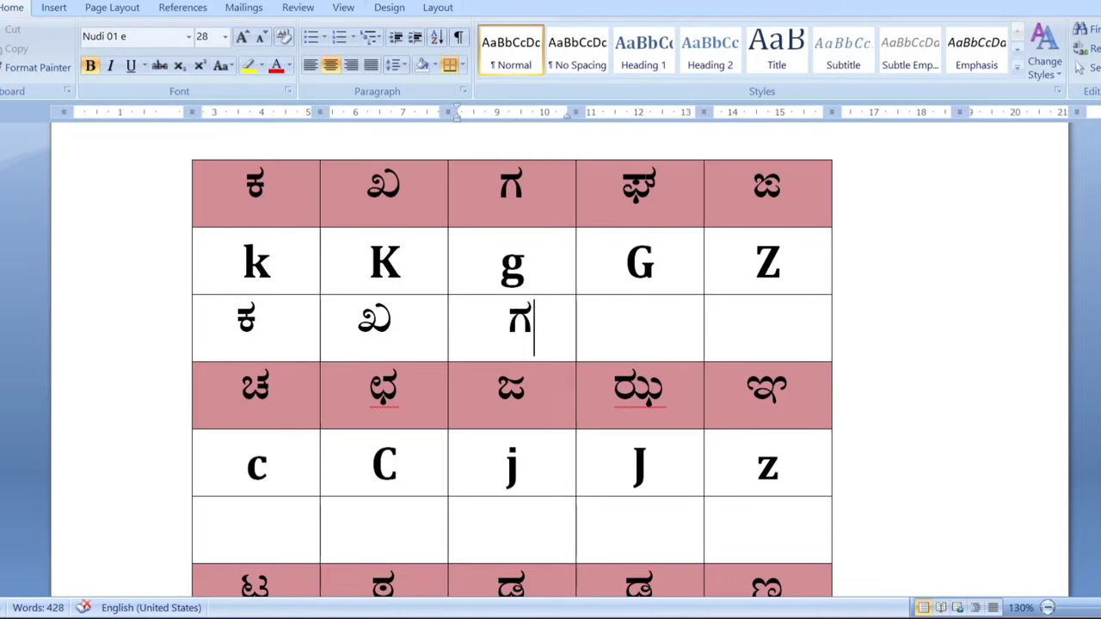
click(650, 329)
text(G)
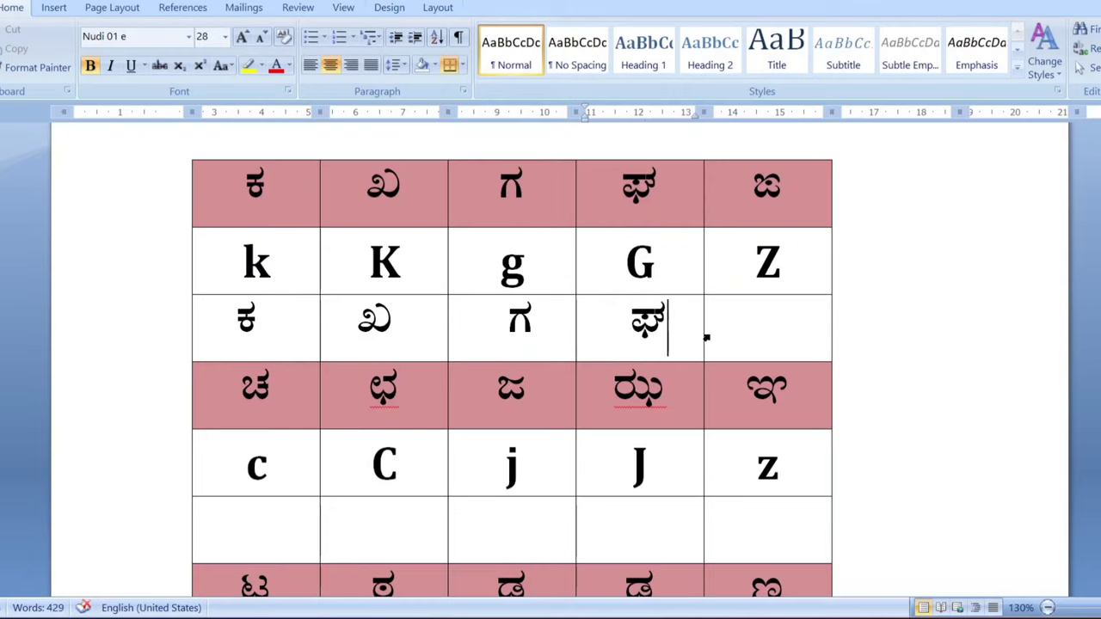
click(761, 329)
text(Z)
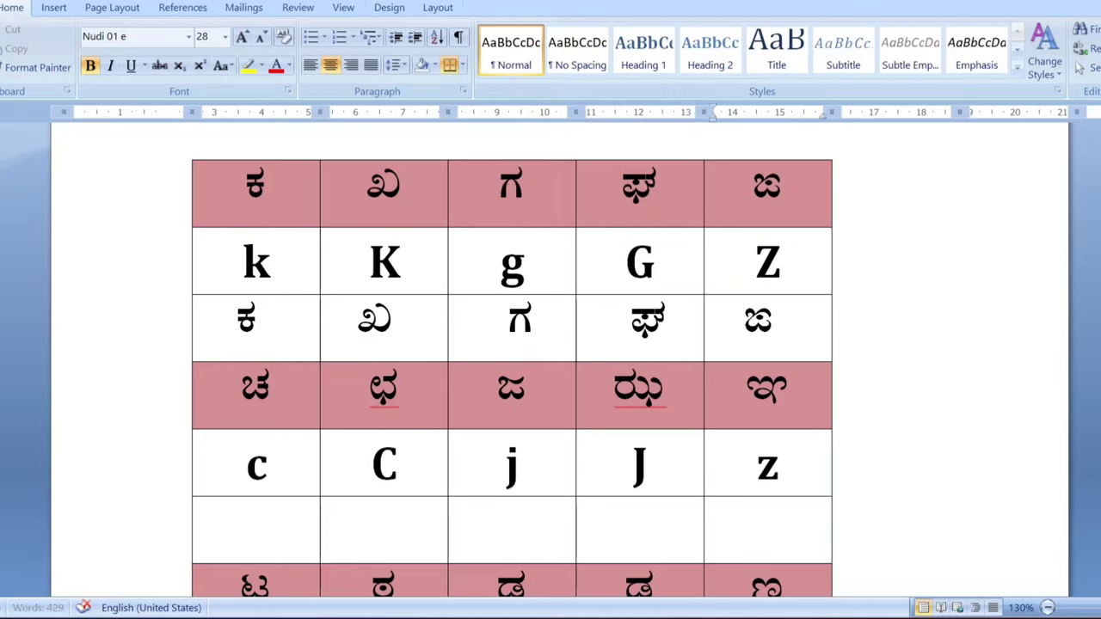
Step: Type c, C, j, J, z into the empty cells below those letters to get ಚ ಛ ಜ ಝ ಞ
click(267, 529)
text(c)
click(376, 529)
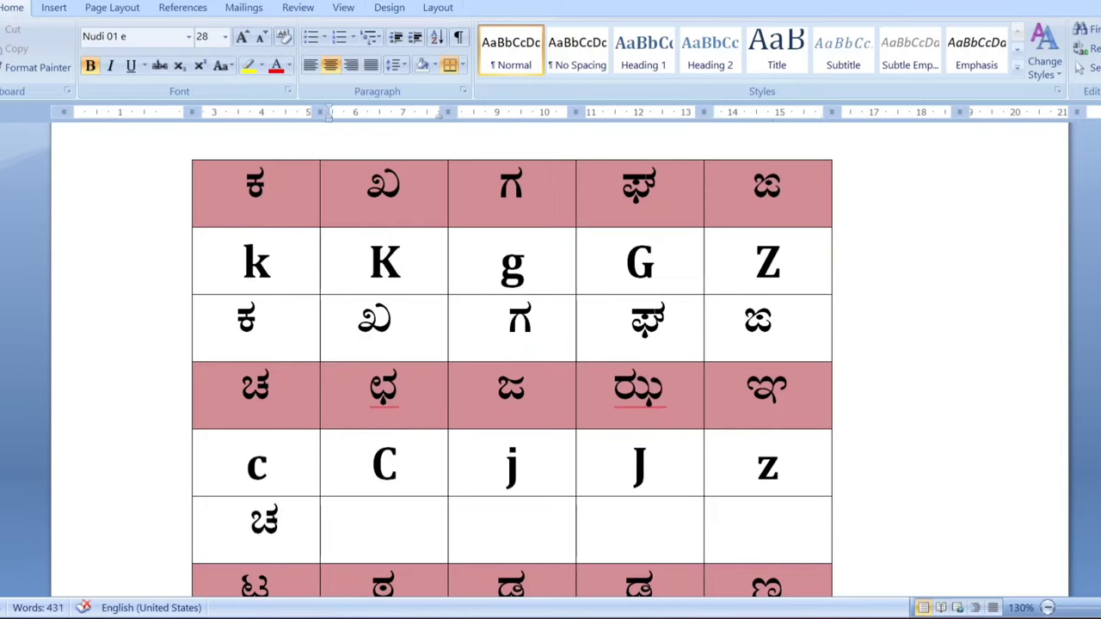
text(C)
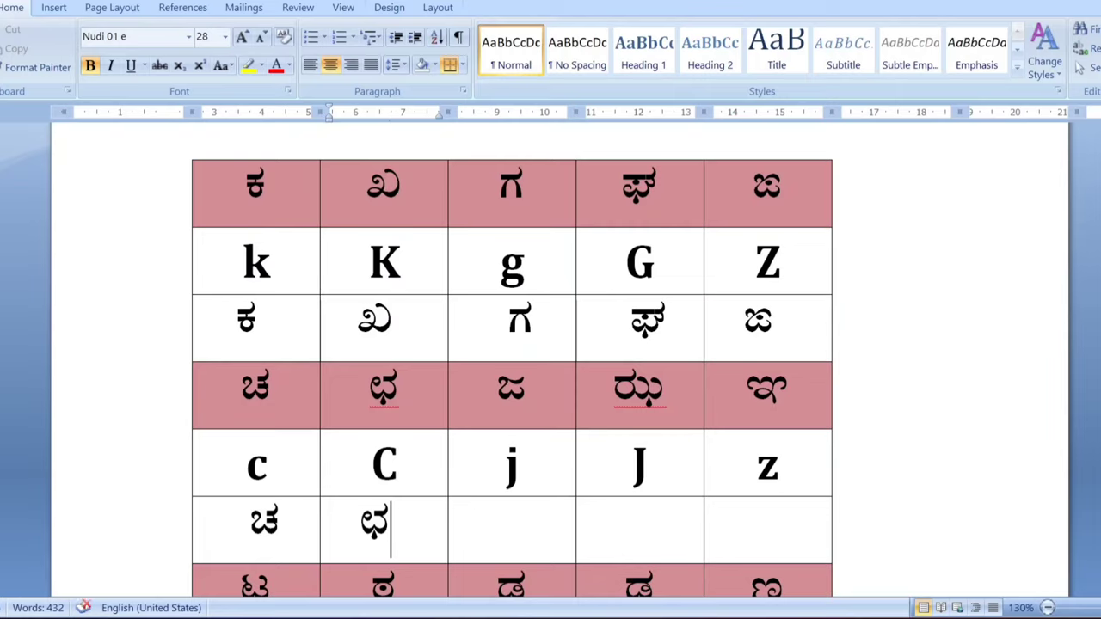
click(522, 529)
text(j)
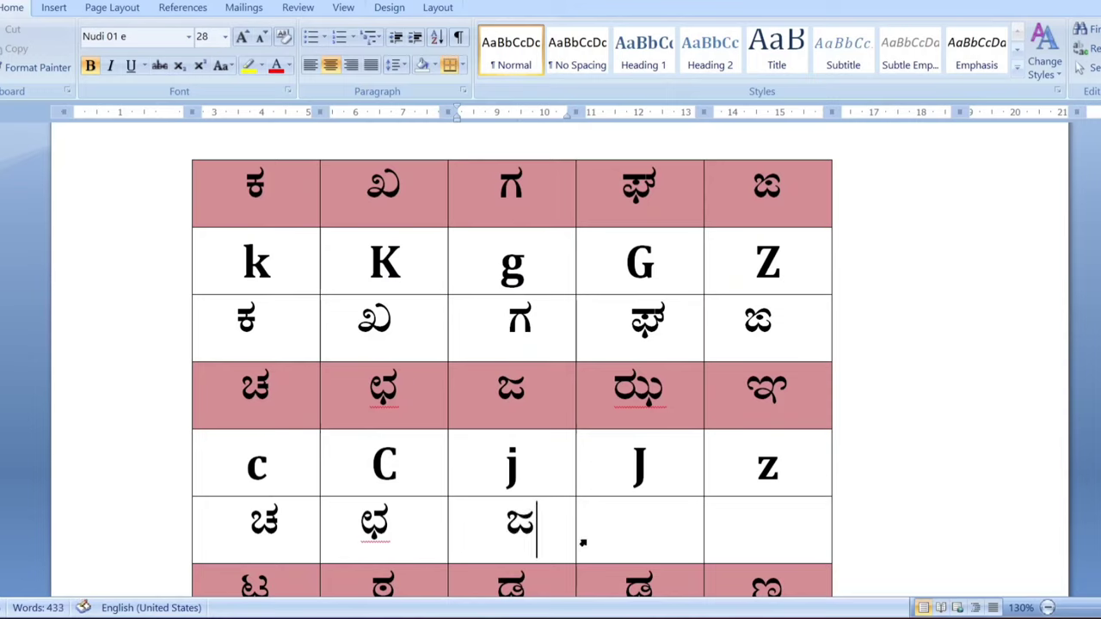
click(632, 529)
text(J)
click(761, 529)
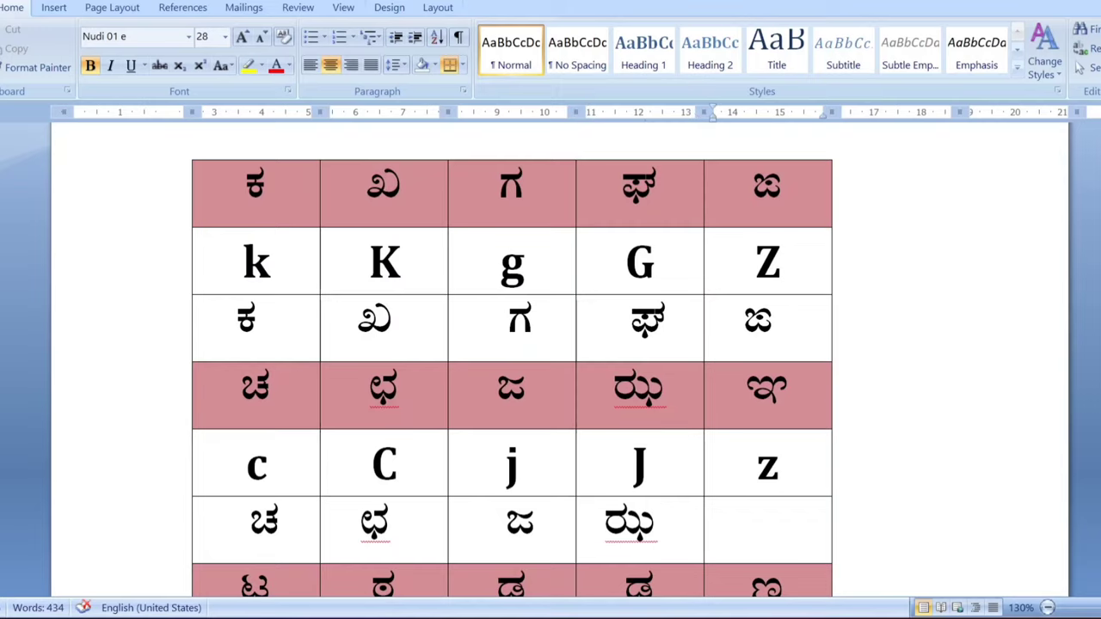
text(z)
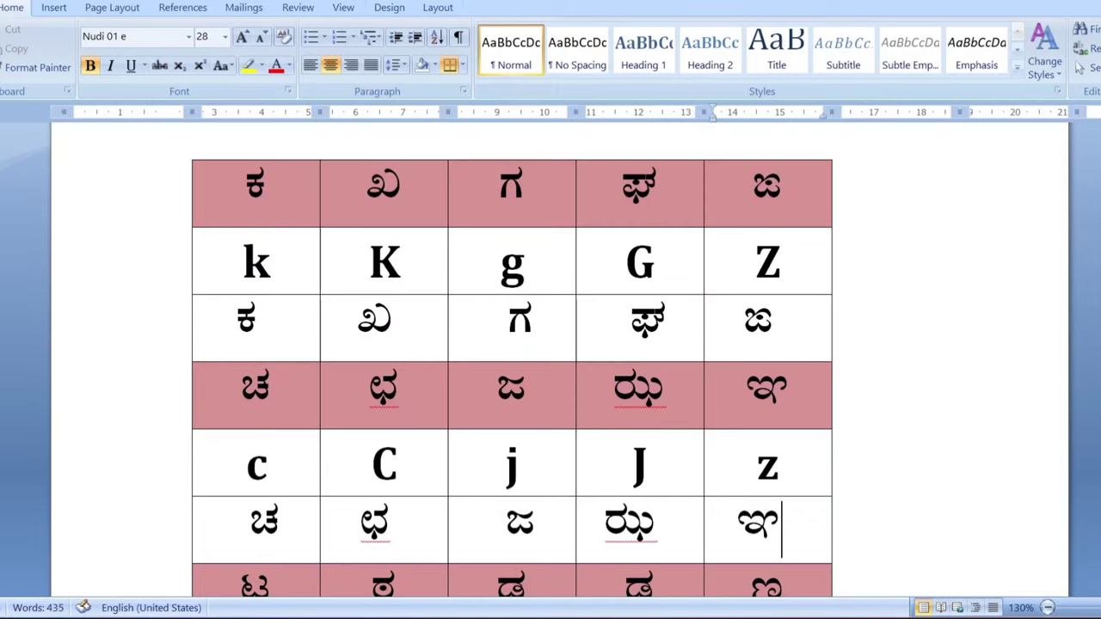
scroll(511, 358, down, 1)
Step: Enter ಟ under q, removing the extra ಠ, then ಠ under Q
scroll(512, 359, down, 1)
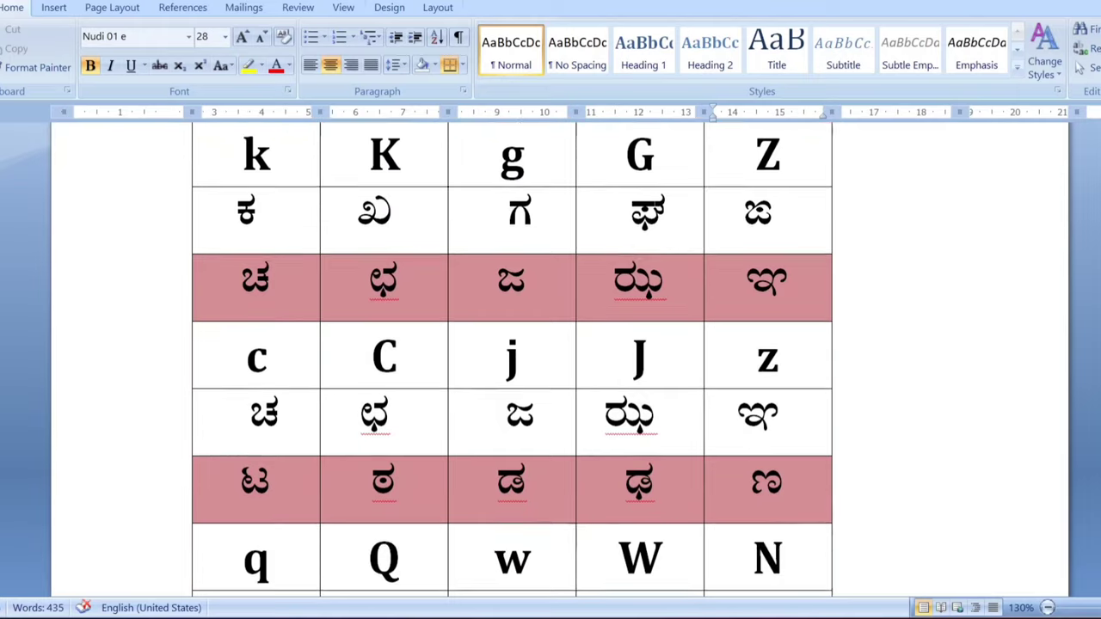
scroll(512, 359, down, 1)
scroll(512, 359, down, 1)
scroll(512, 359, down, 1)
scroll(512, 359, down, 1)
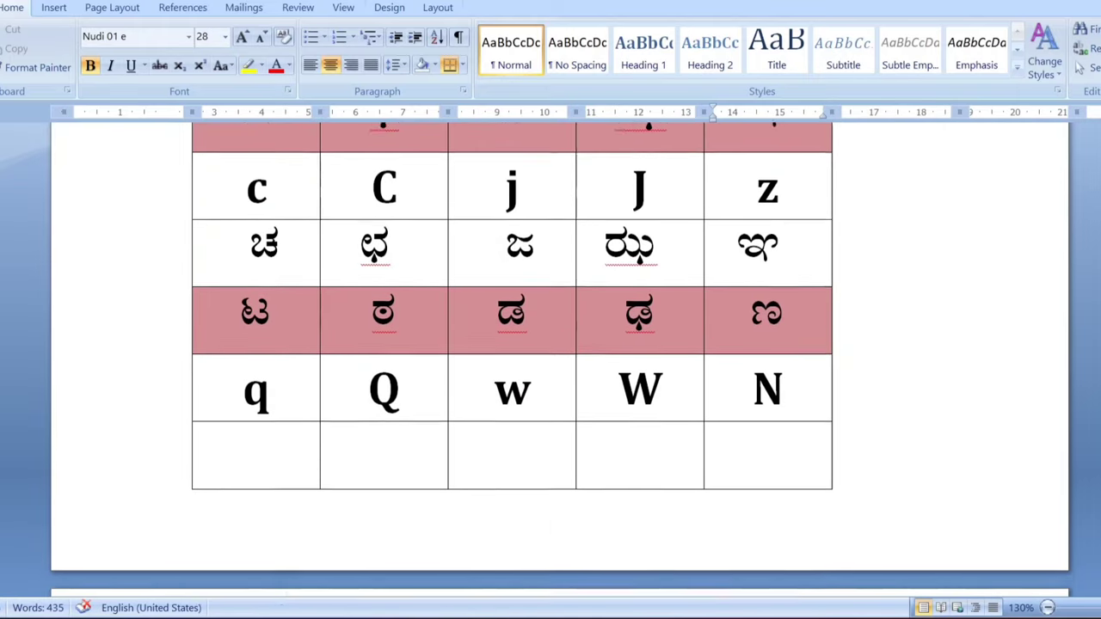
scroll(512, 359, down, 1)
scroll(512, 358, down, 1)
scroll(512, 359, down, 1)
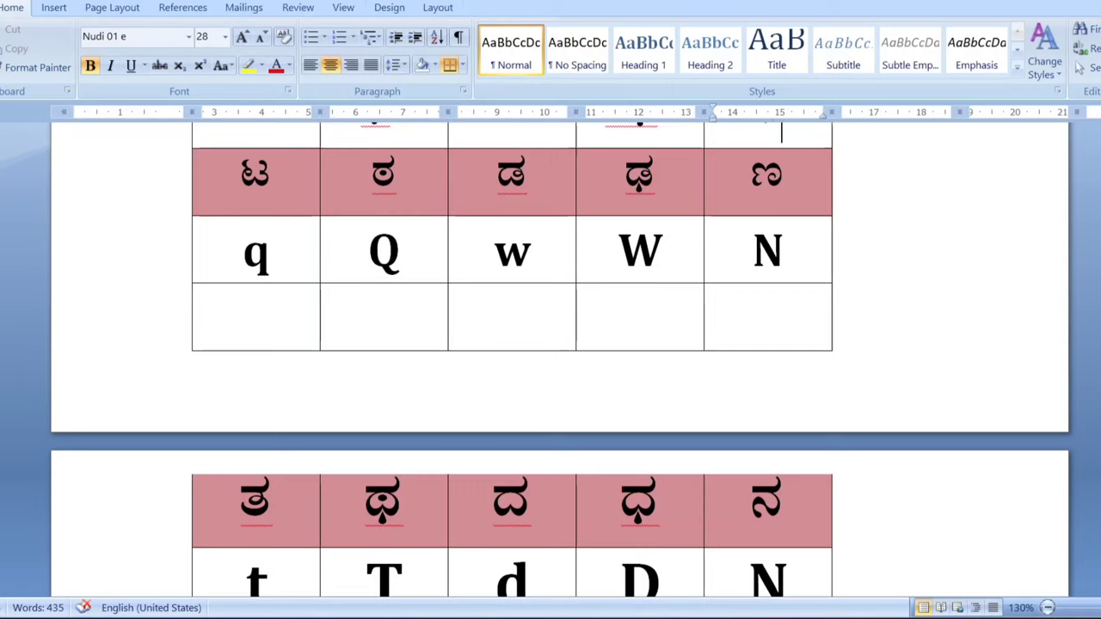
scroll(512, 258, up, 1)
click(250, 377)
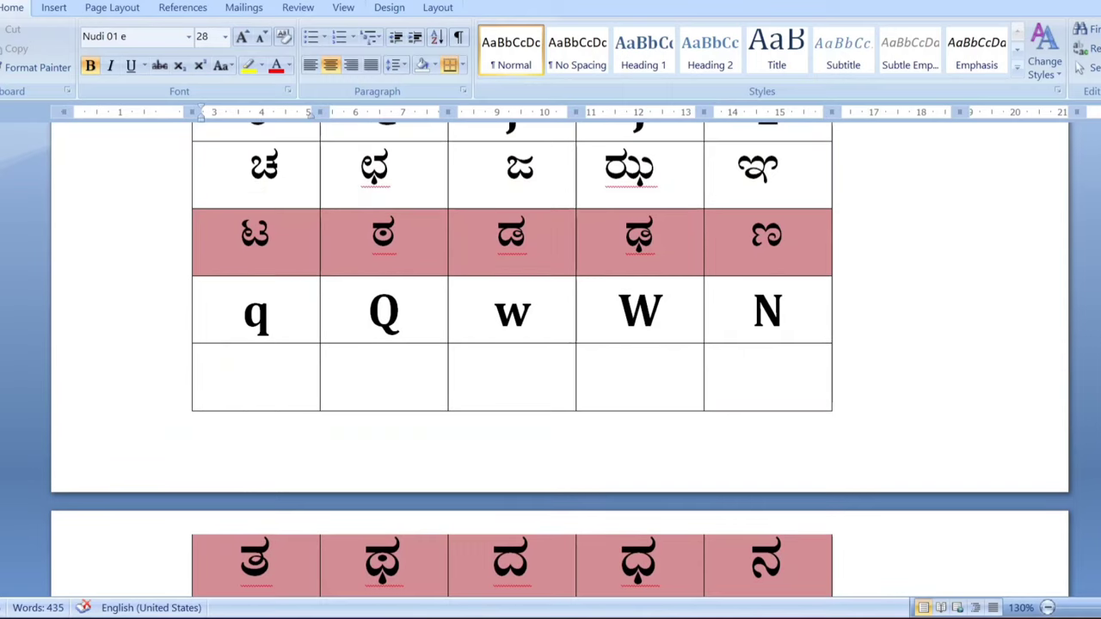
text(q)
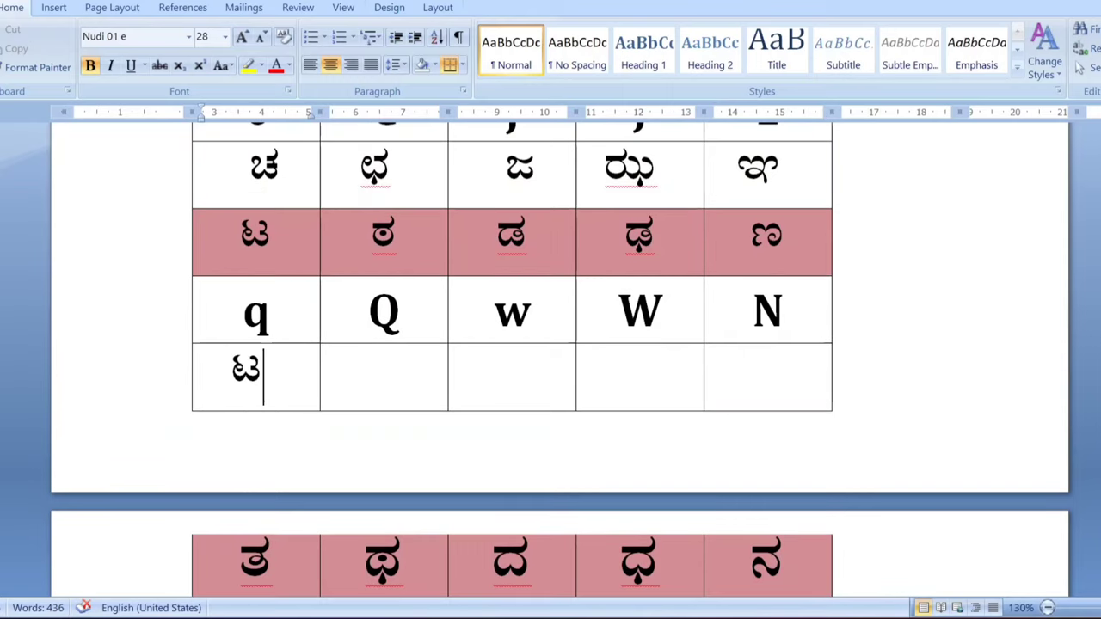
text(Q)
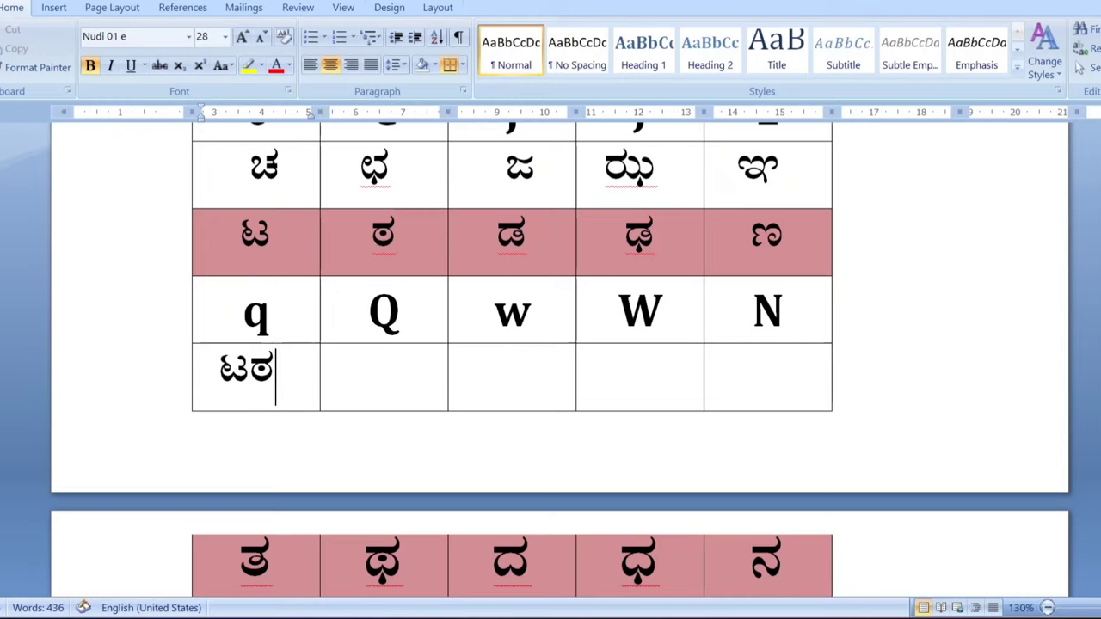
key(BackSpace)
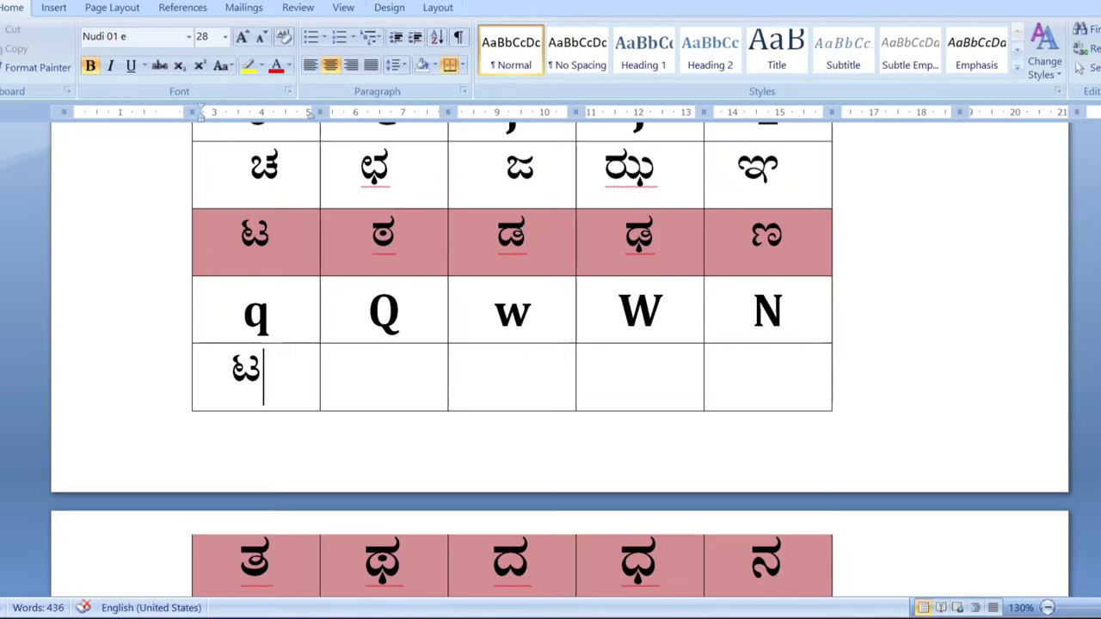
click(394, 376)
text(Q)
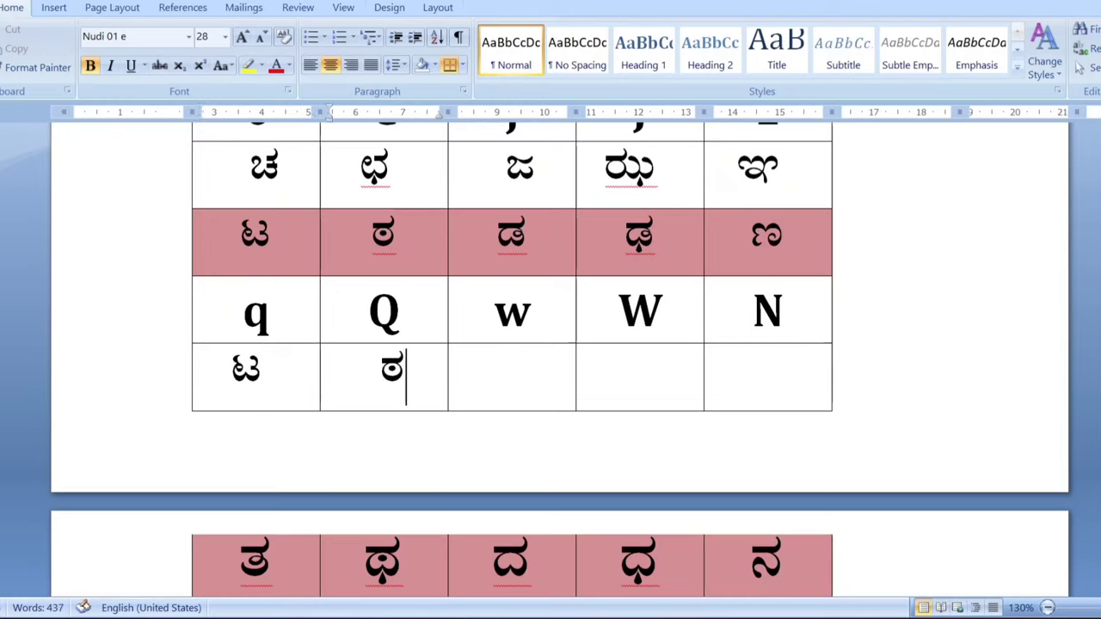
Step: Fill the cells under w, W and N with ಡ ಢ ಣ
key(Tab)
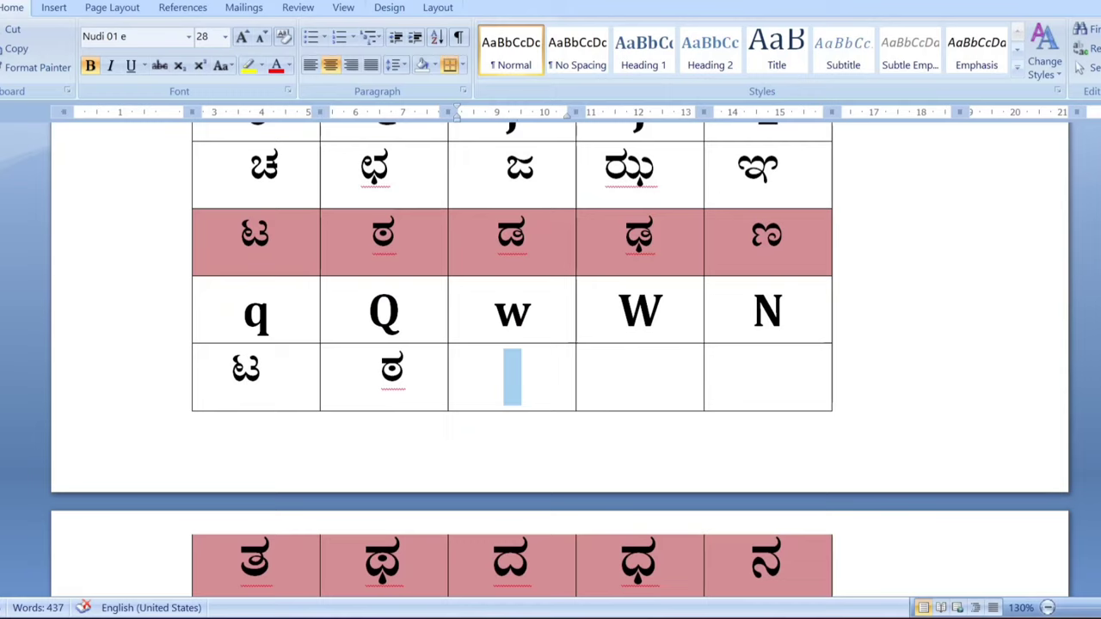
text(w)
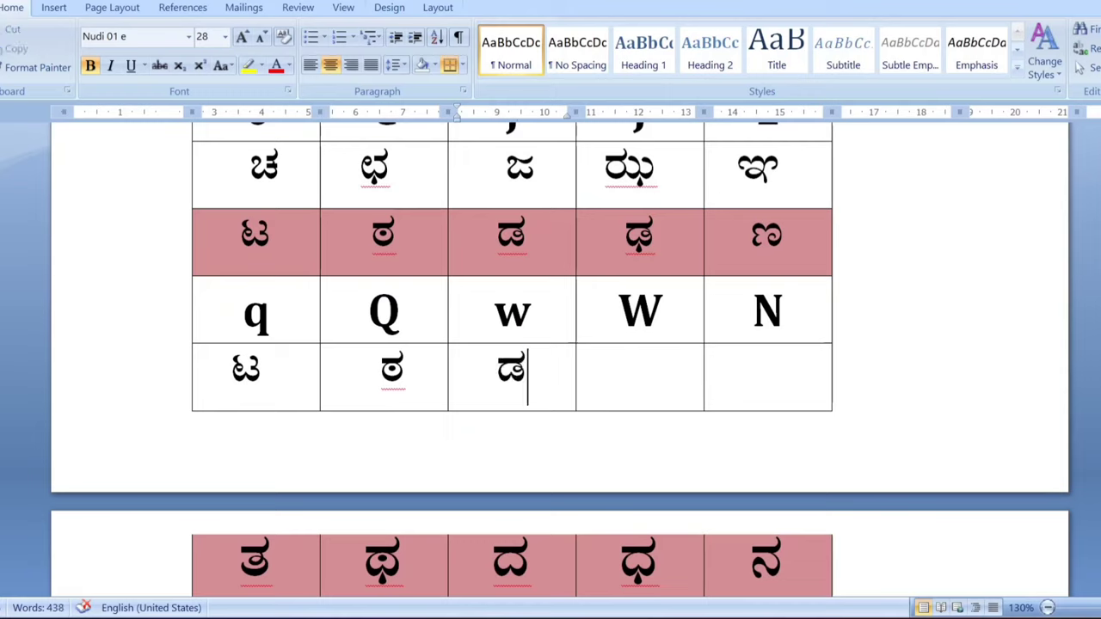
key(Tab)
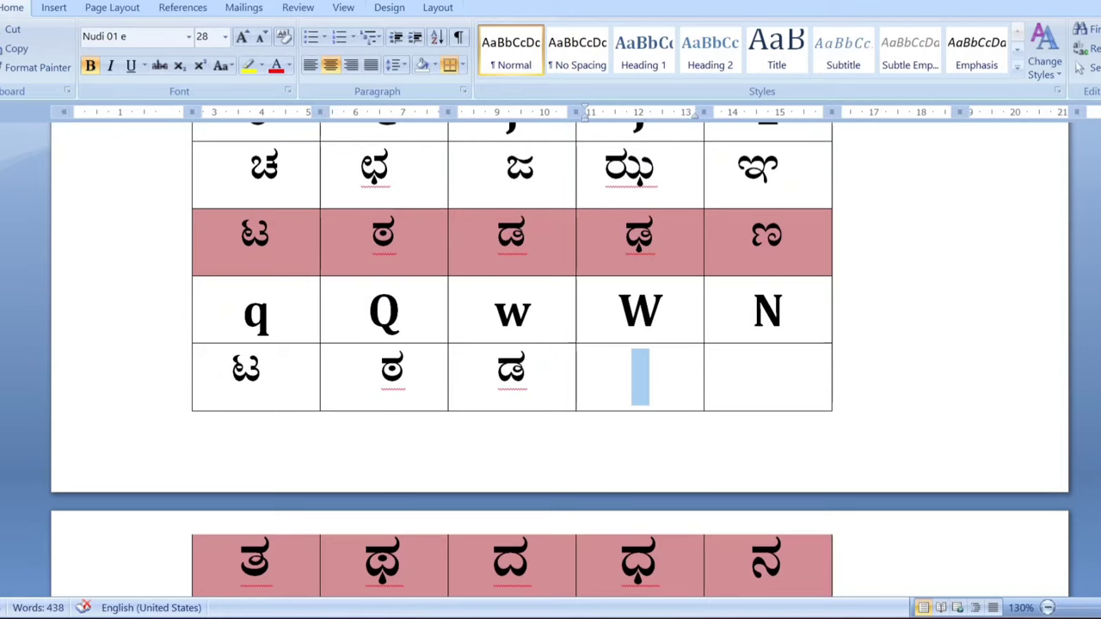
text(W)
key(Tab)
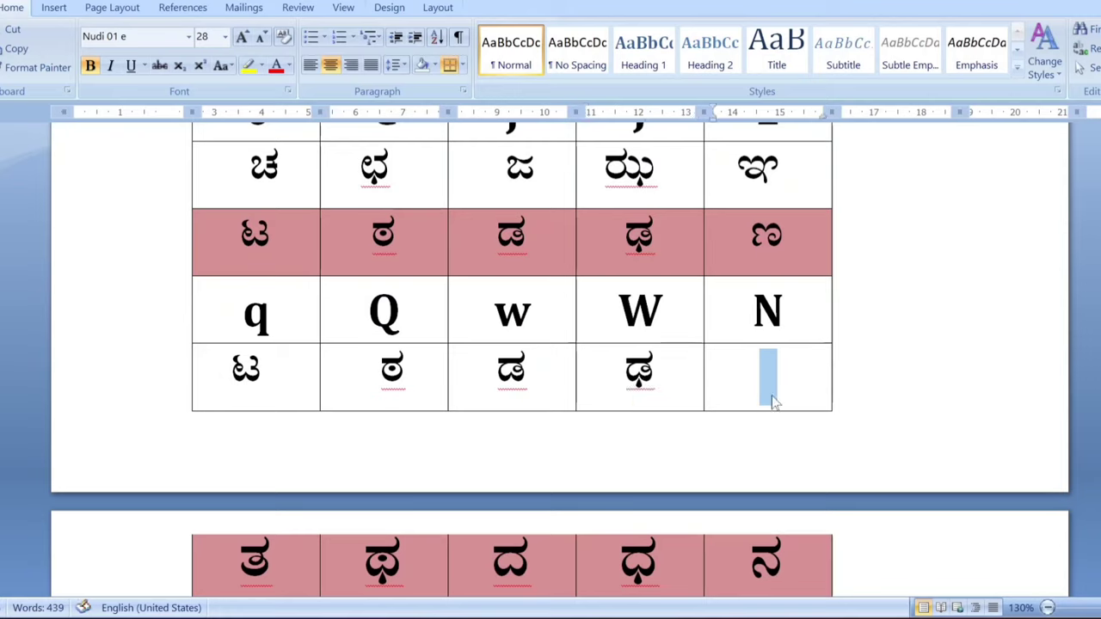
text(N)
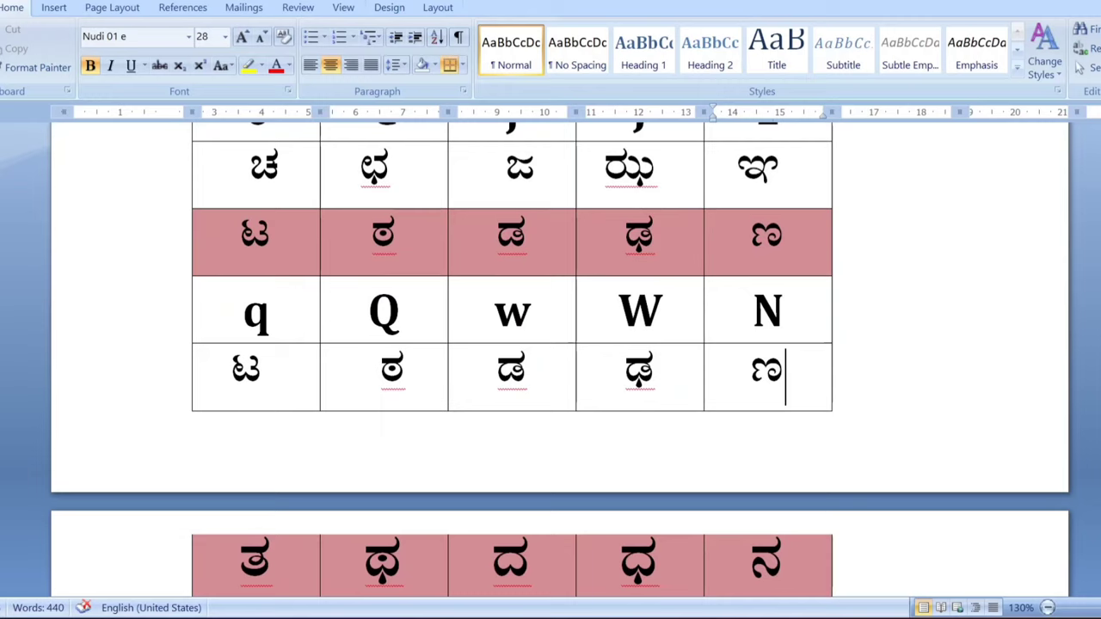
scroll(560, 361, down, 5)
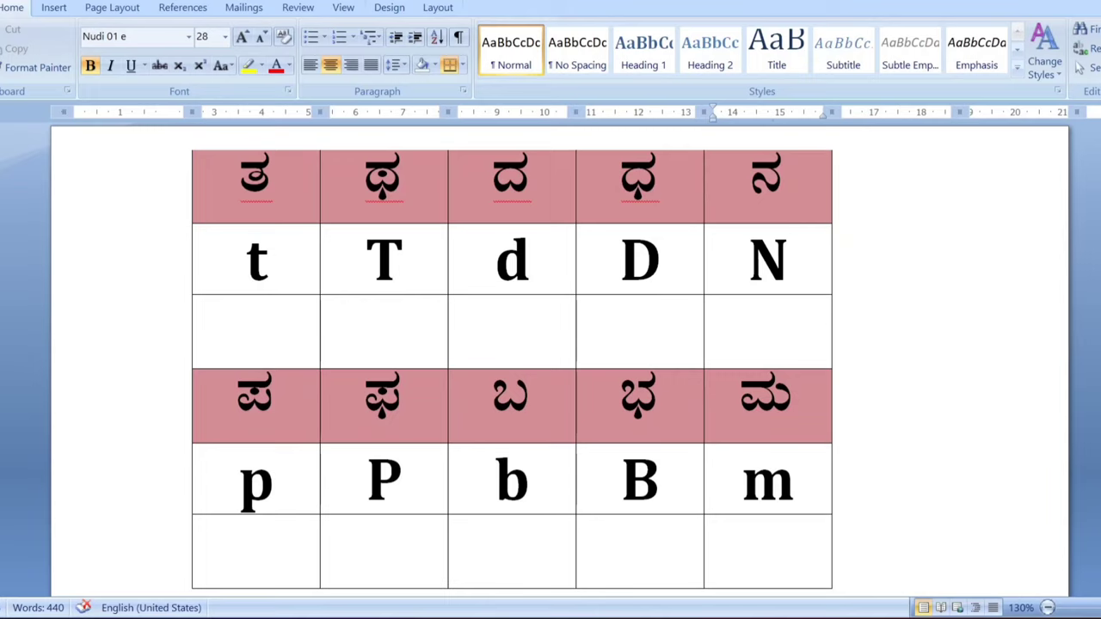
Step: Delete the stray ತ, then enter ತ under t and ಥ under T
text(t)
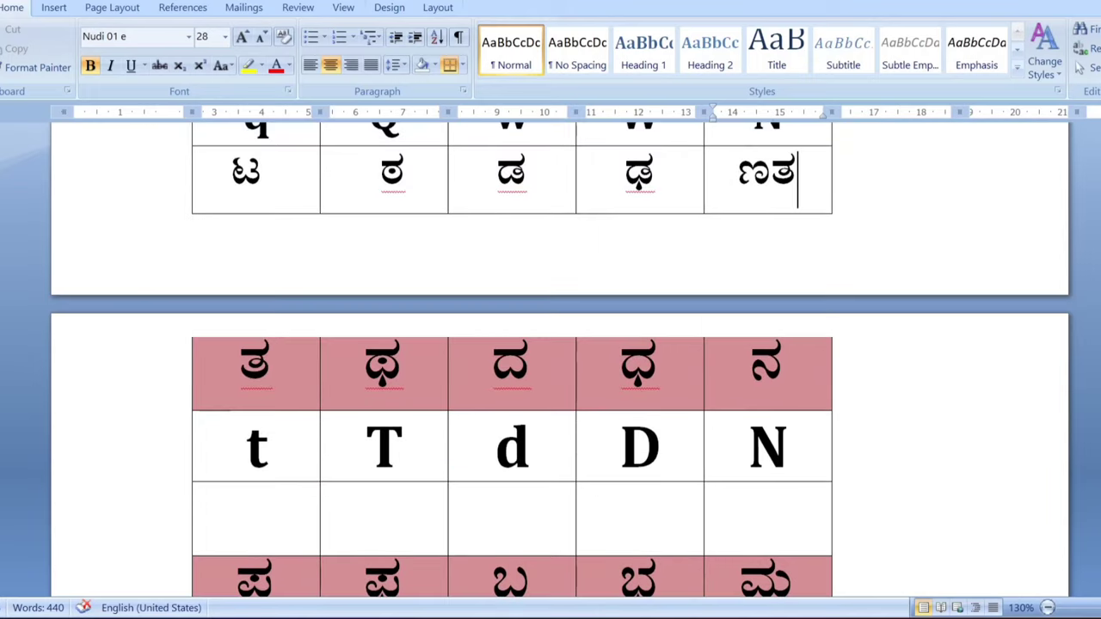
key(BackSpace)
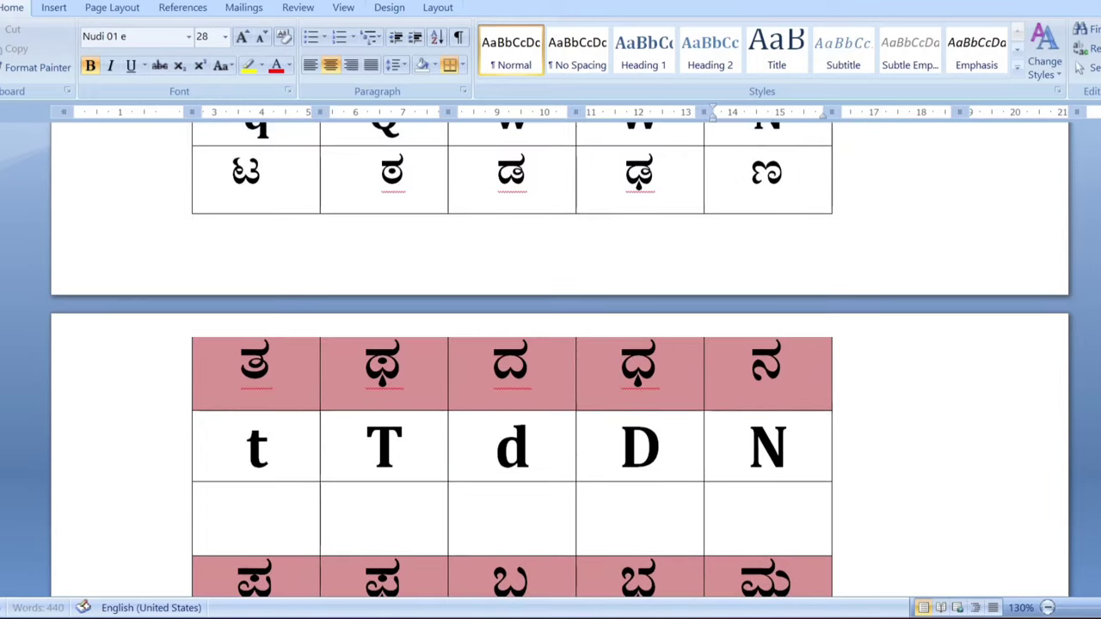
click(268, 519)
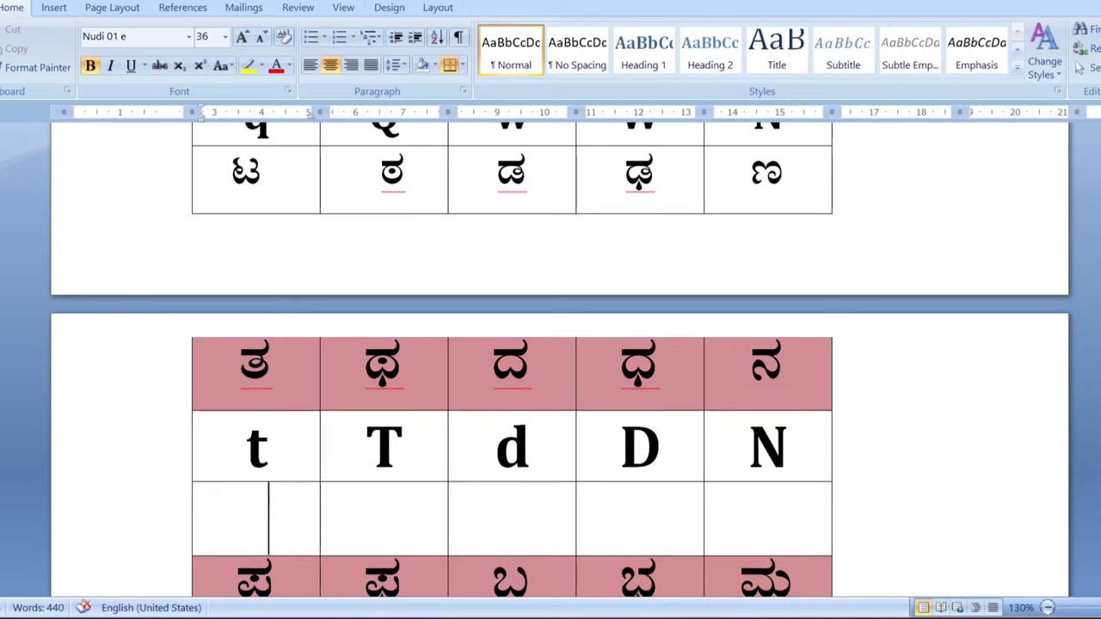
text(t)
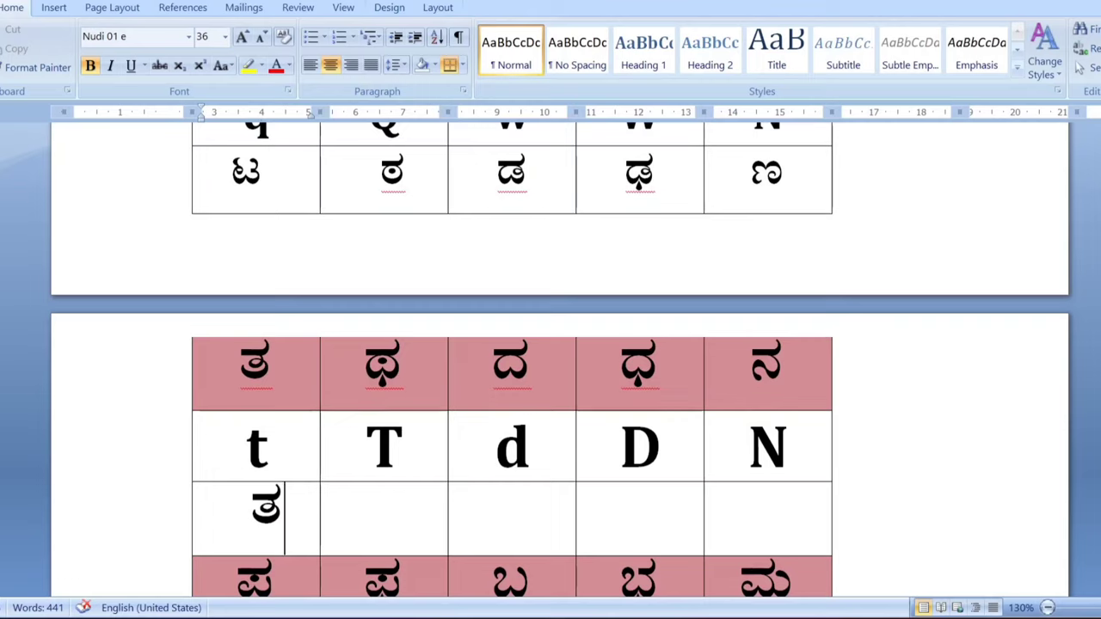
text(T)
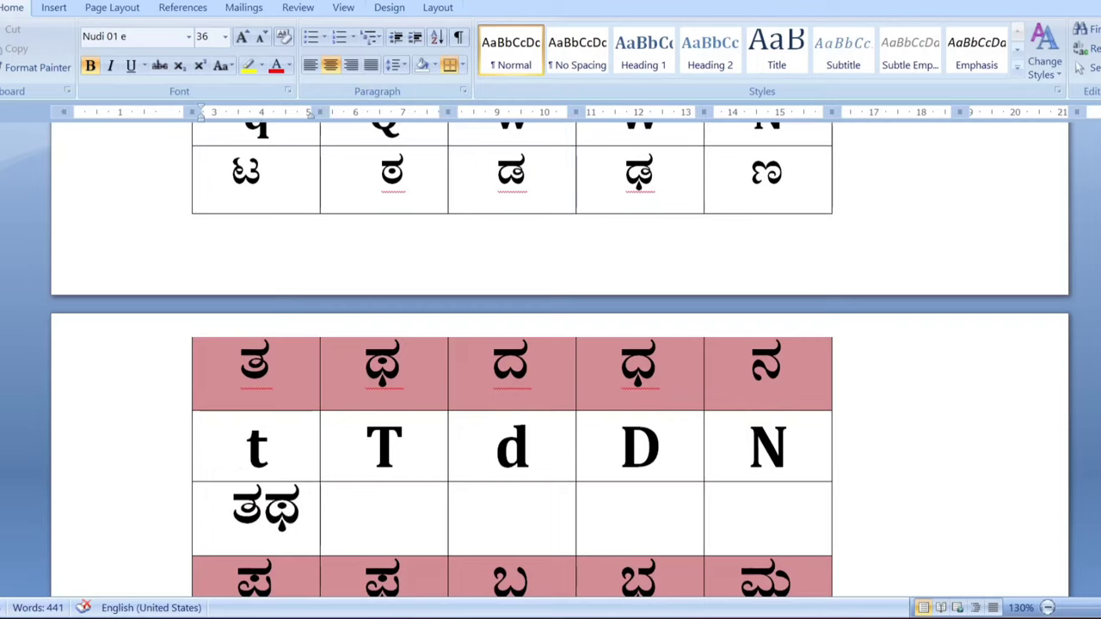
key(BackSpace)
key(Tab)
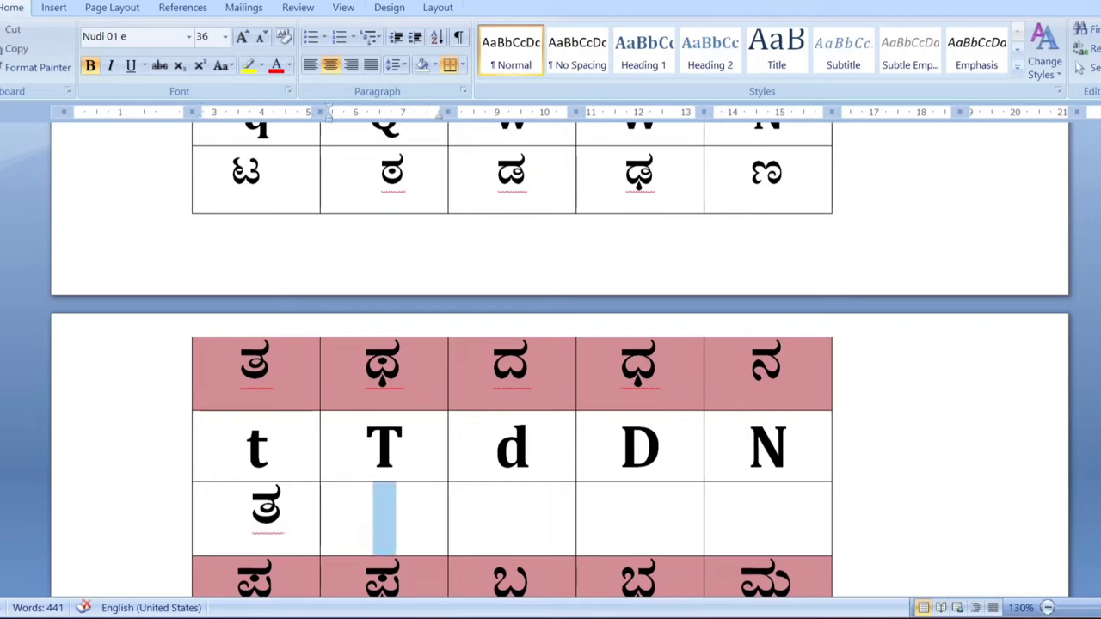
text(T)
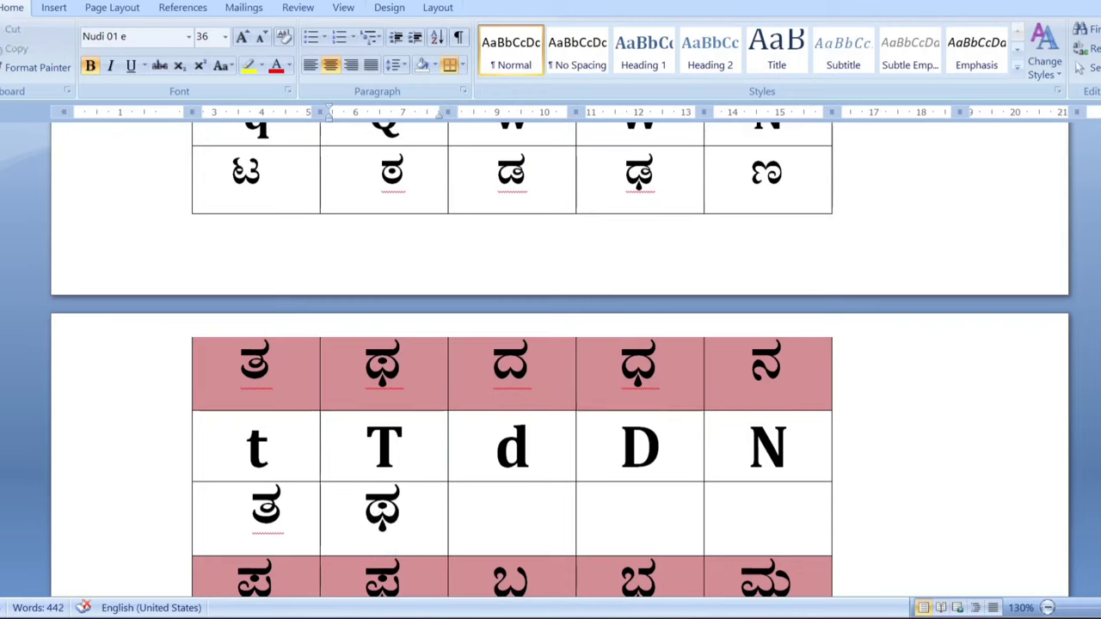
Step: Enter ದ ಧ ನ in the cells under d, D and N
click(502, 518)
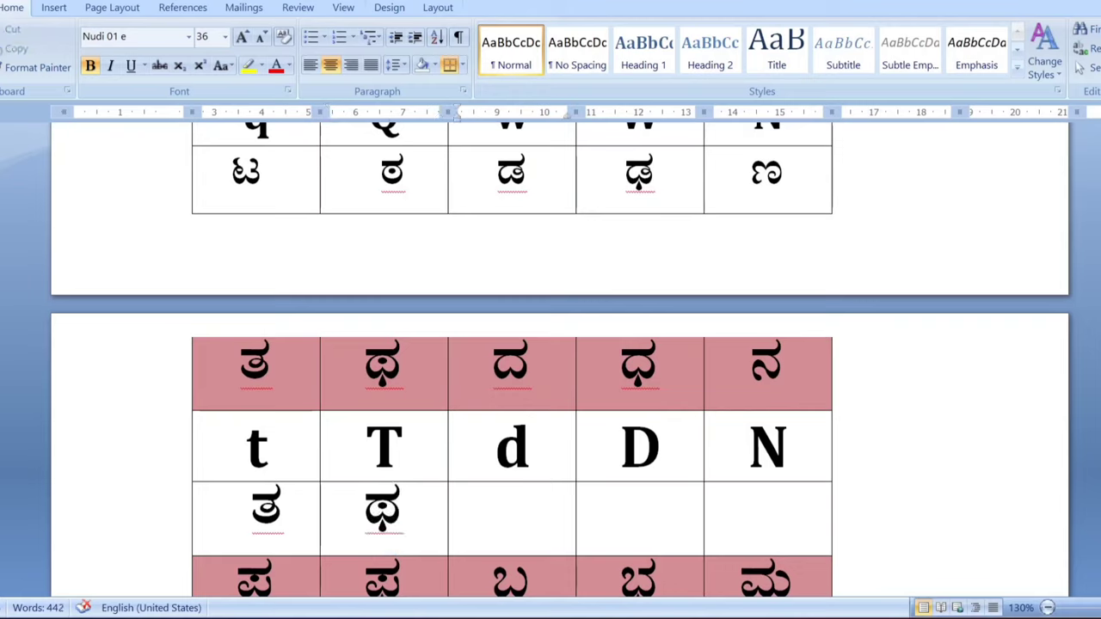
text(d)
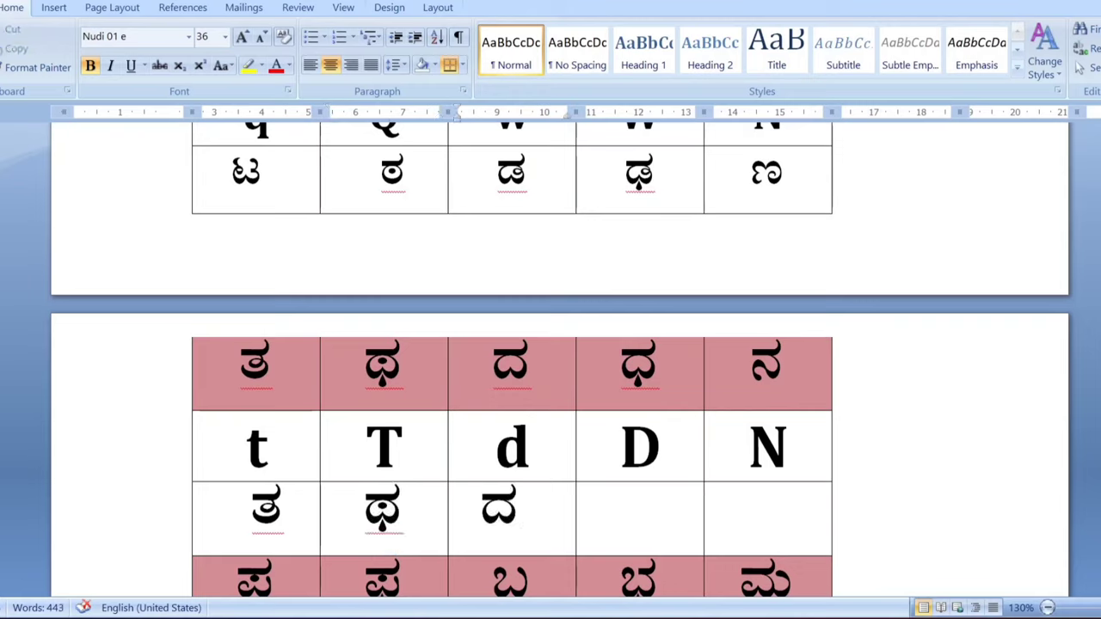
click(630, 518)
text(D)
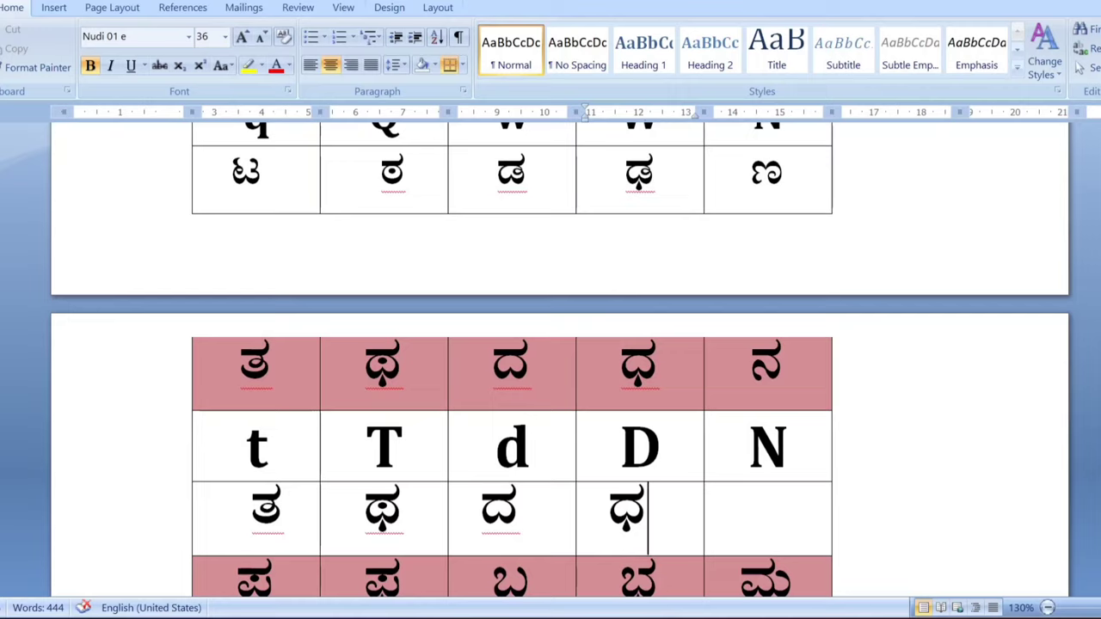
key(Tab)
text(n)
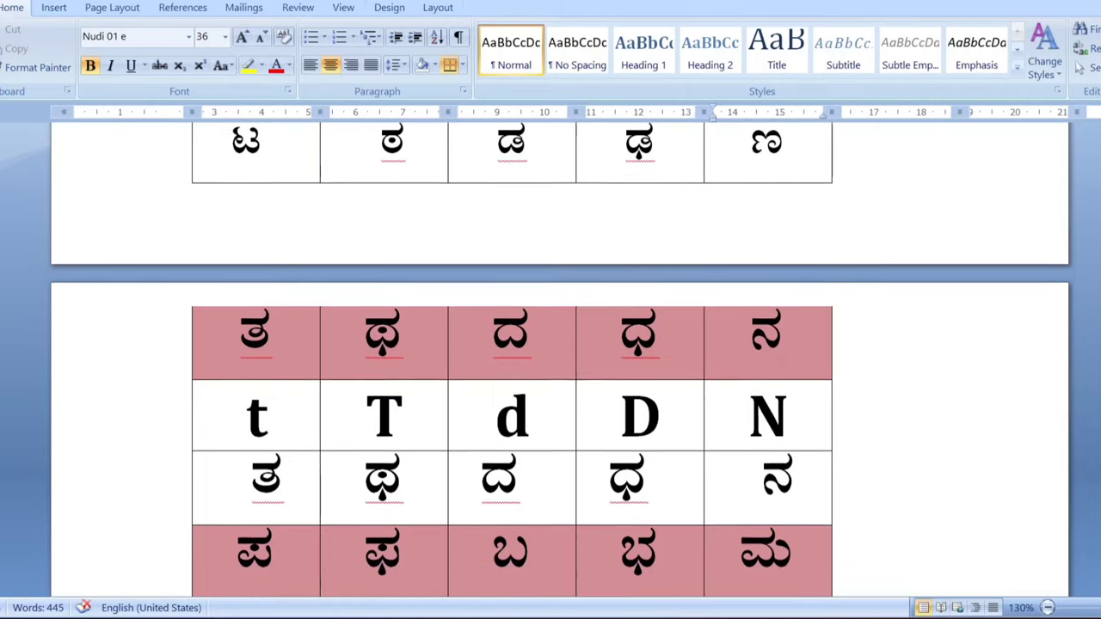
scroll(559, 361, down, 5)
Step: Type ಪ and ಫ (p, P) in the empty cells under p and P
scroll(559, 362, down, 2)
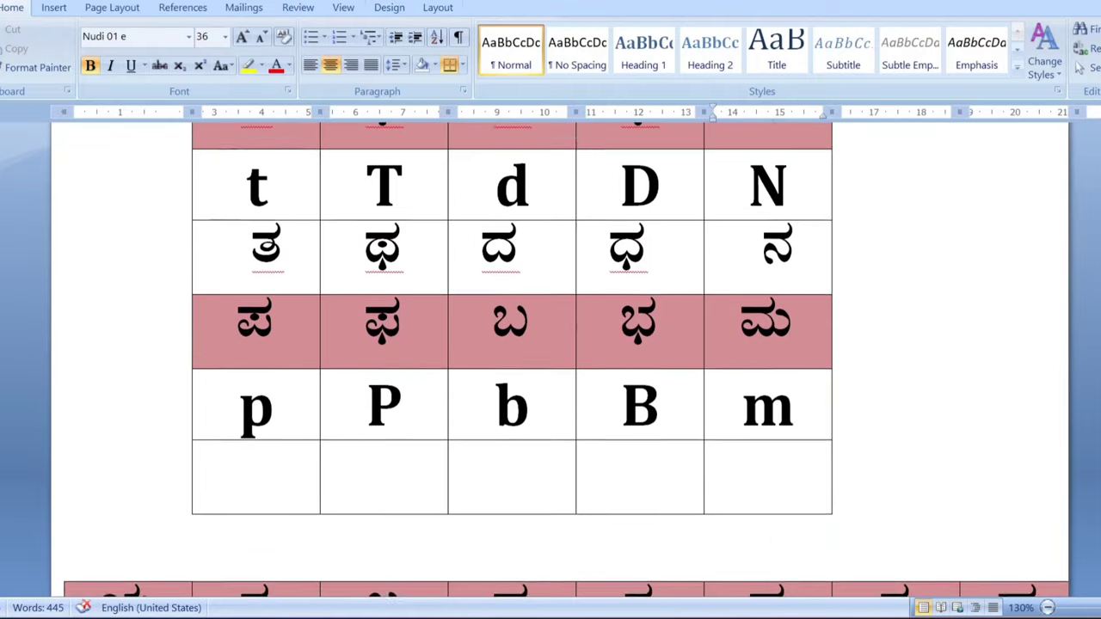
scroll(559, 361, down, 1)
scroll(559, 361, down, 1)
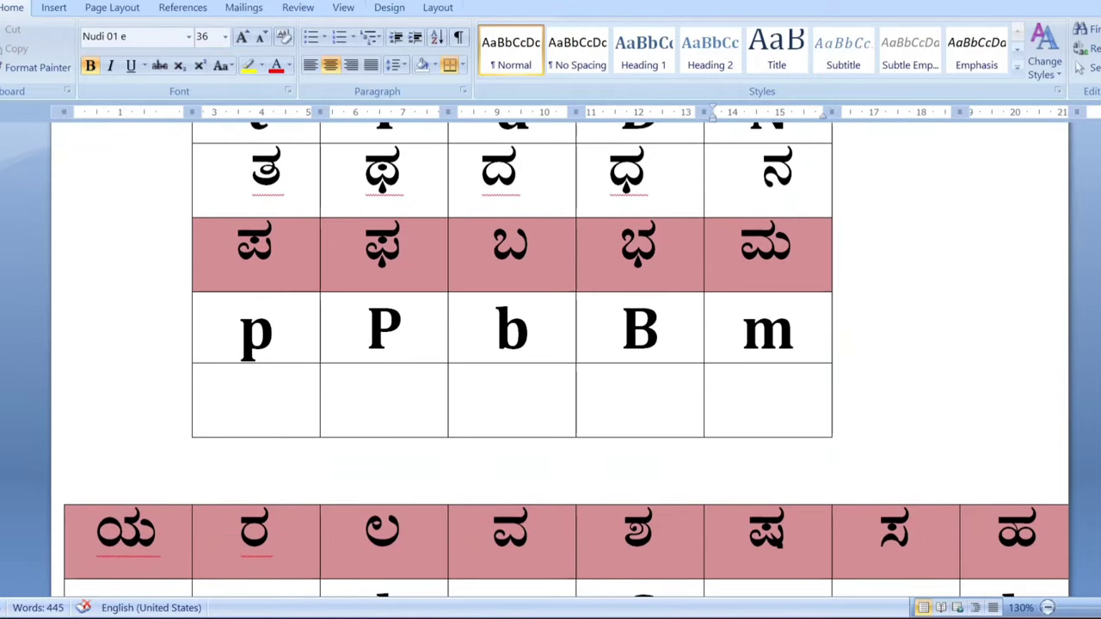
click(246, 400)
text(p)
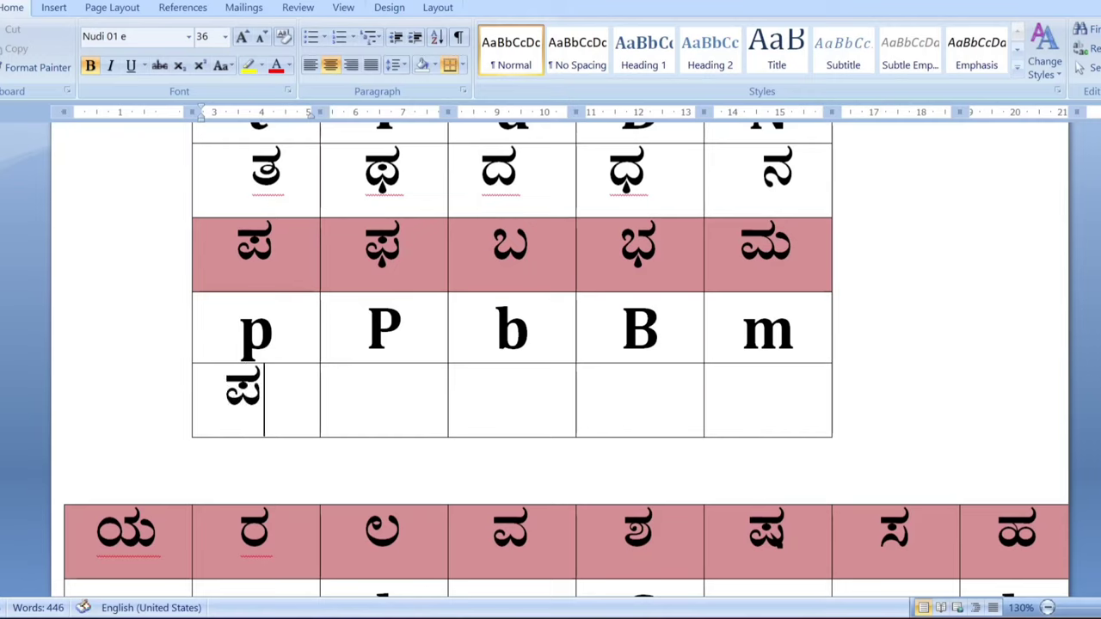
click(383, 400)
text(P)
Step: Type ಬ and ಭ (b, B) in the cells under b and B
right_click(519, 416)
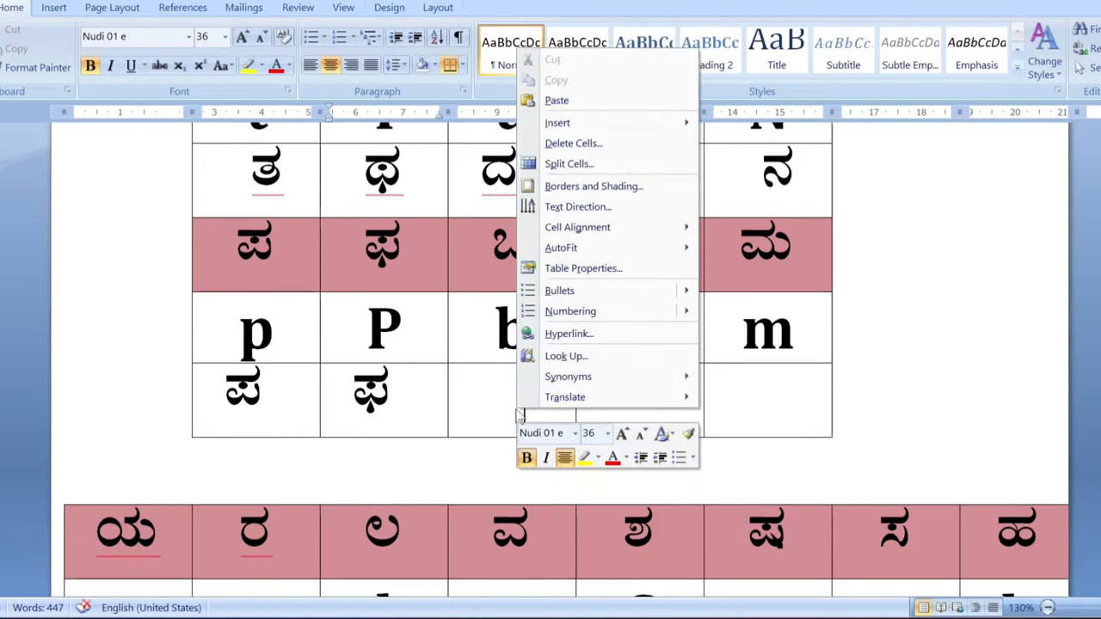
click(469, 404)
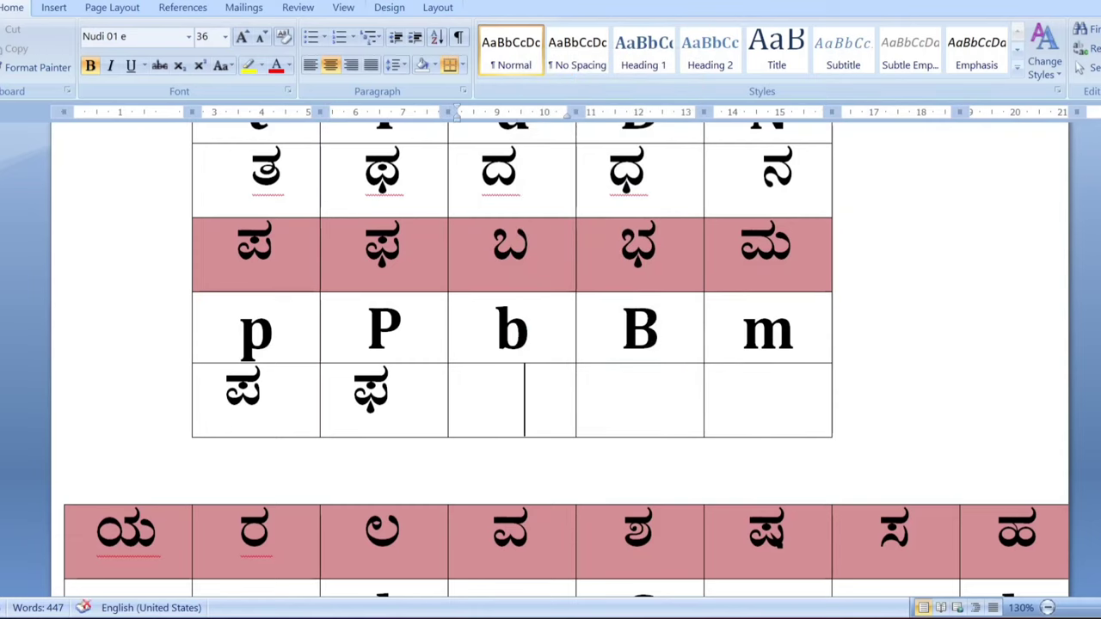
text(b)
click(629, 400)
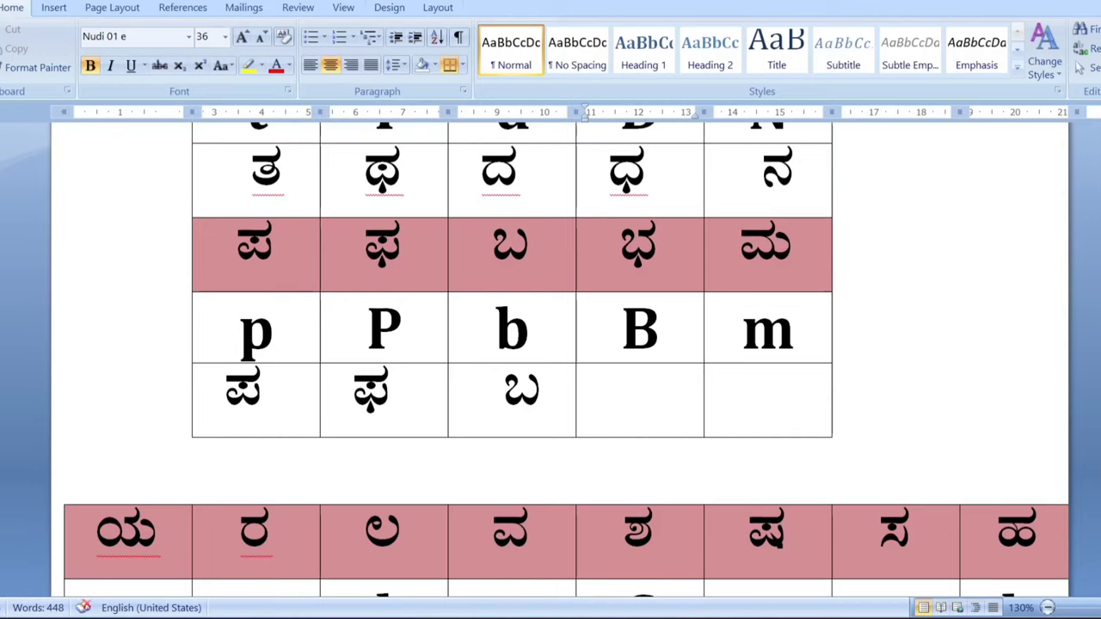
text(B)
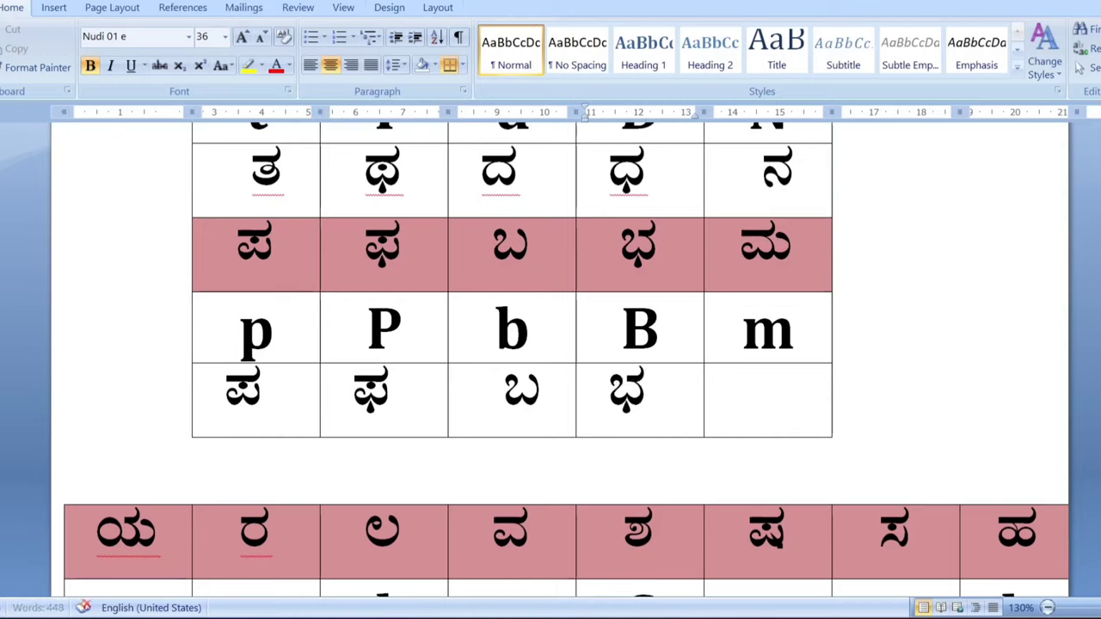
click(781, 400)
Step: Complete ಮ under m, then enter ಯ ರ ಲ under y, r and l
text(m)
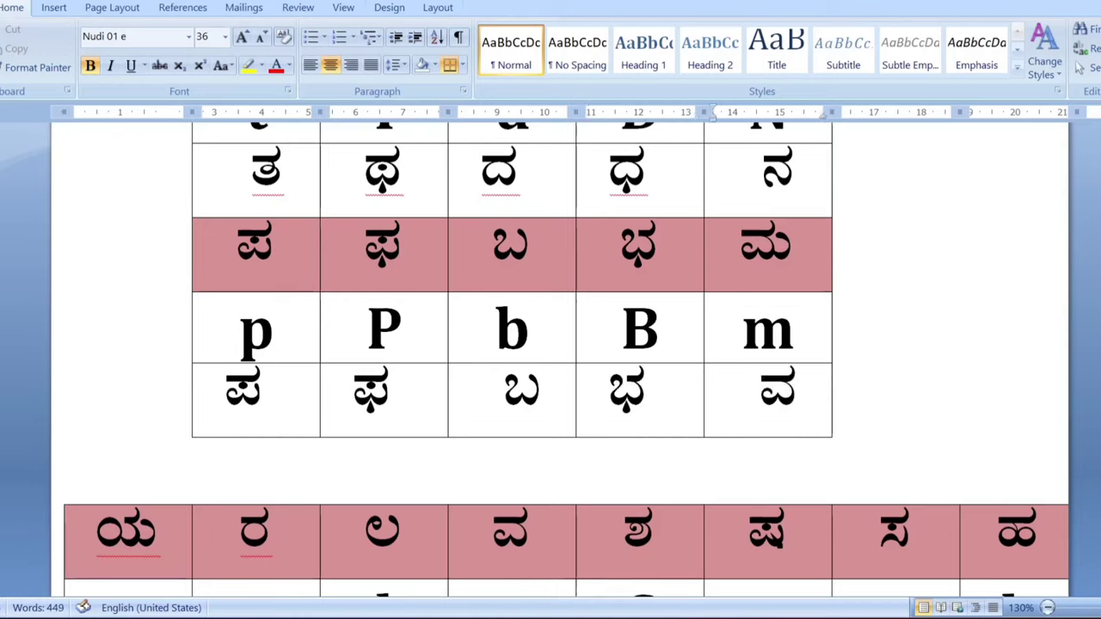
scroll(567, 359, down, 4)
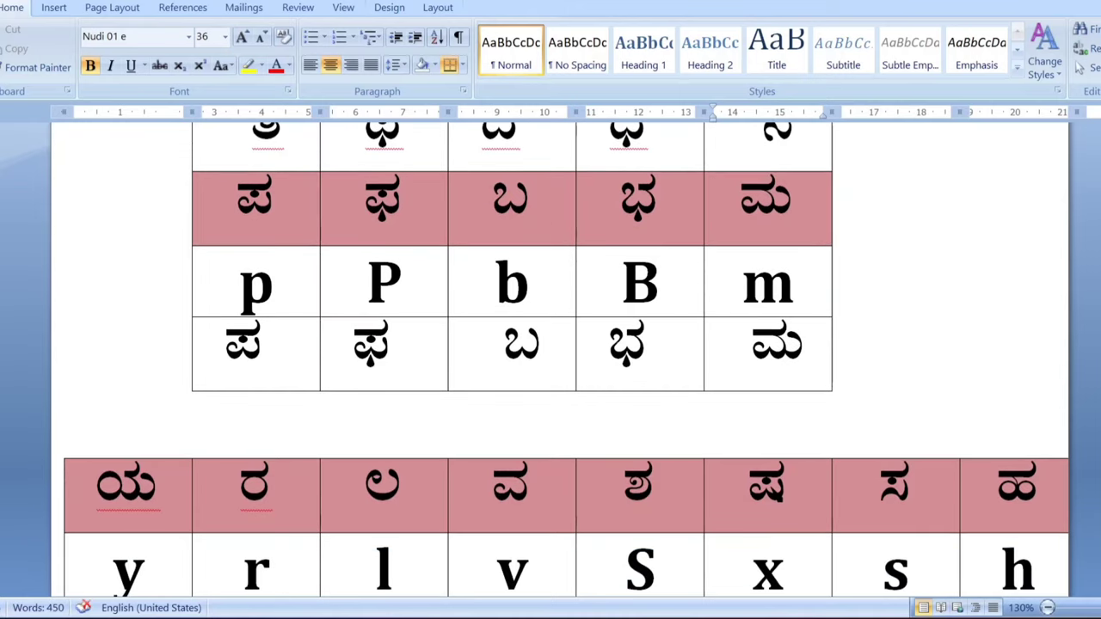
scroll(567, 360, down, 5)
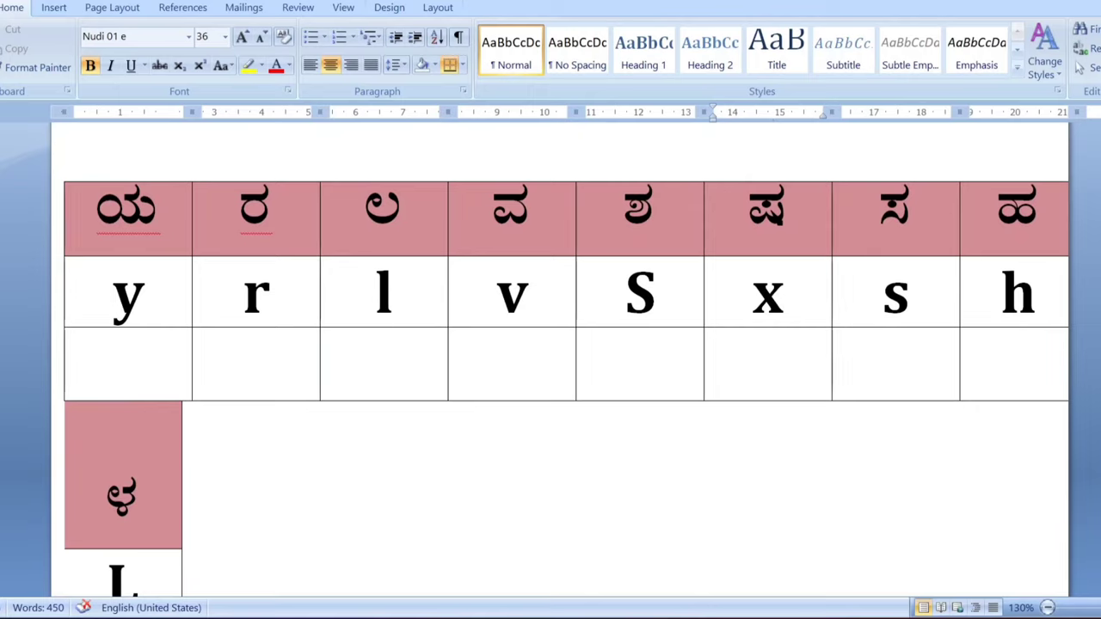
click(141, 364)
text(yy)
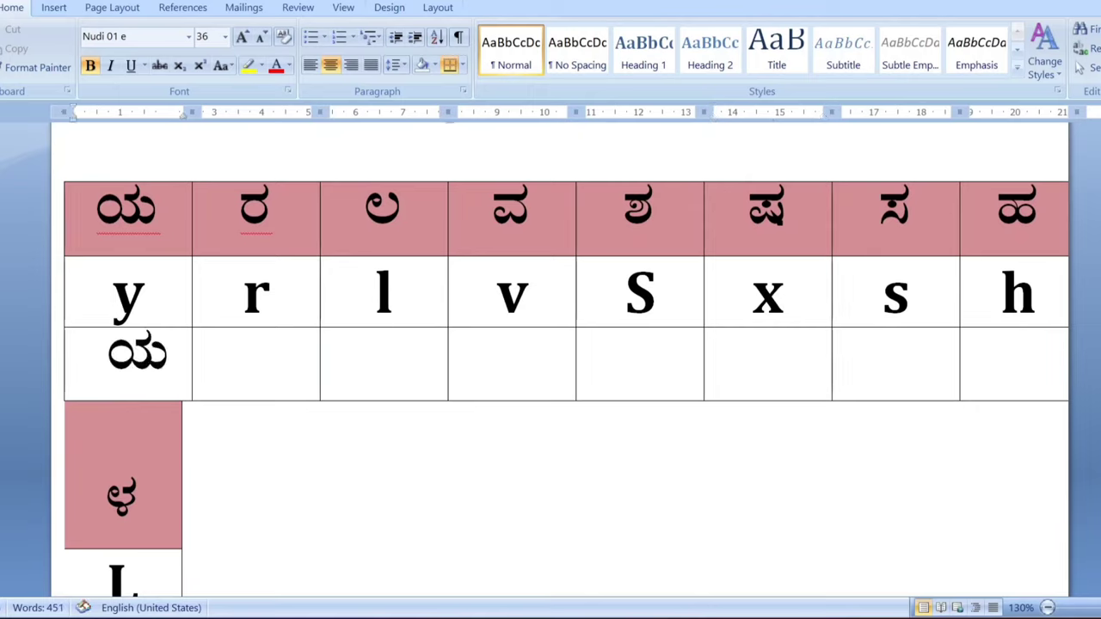
click(246, 364)
text(r)
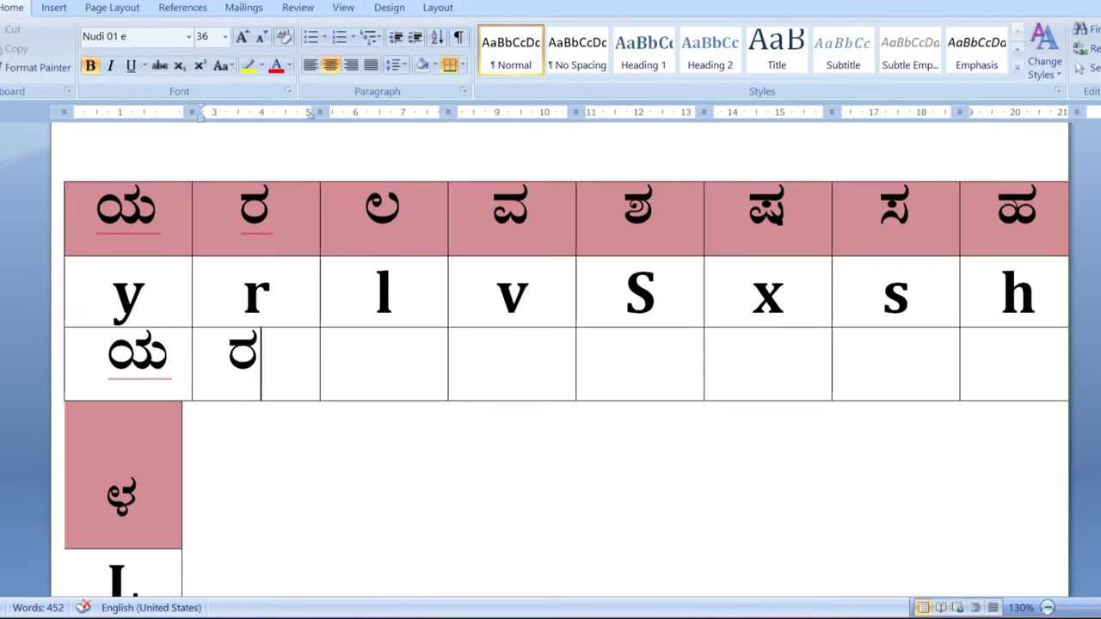
key(Tab)
text(l)
Step: Enter ವ under v and ಶ under S, deleting a stray ಶ
key(Tab)
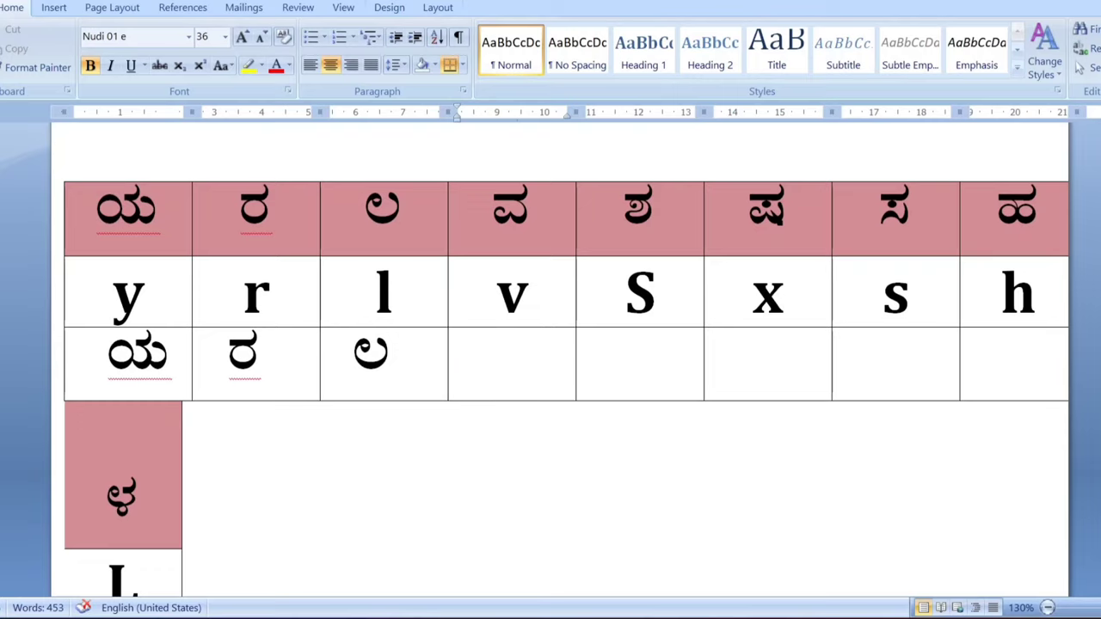
text(v)
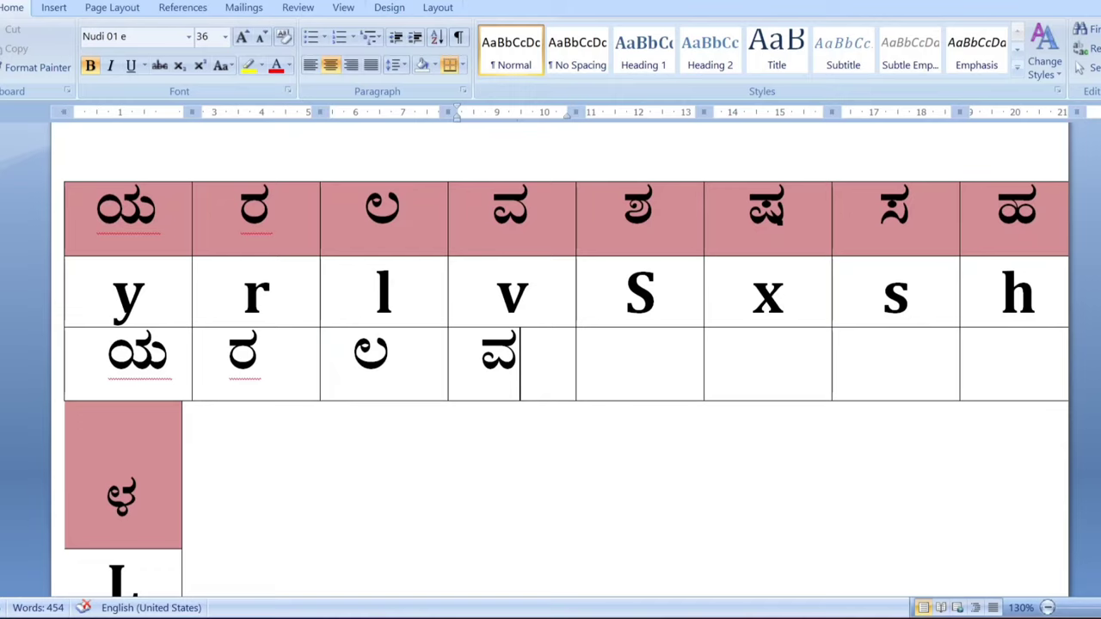
text(S)
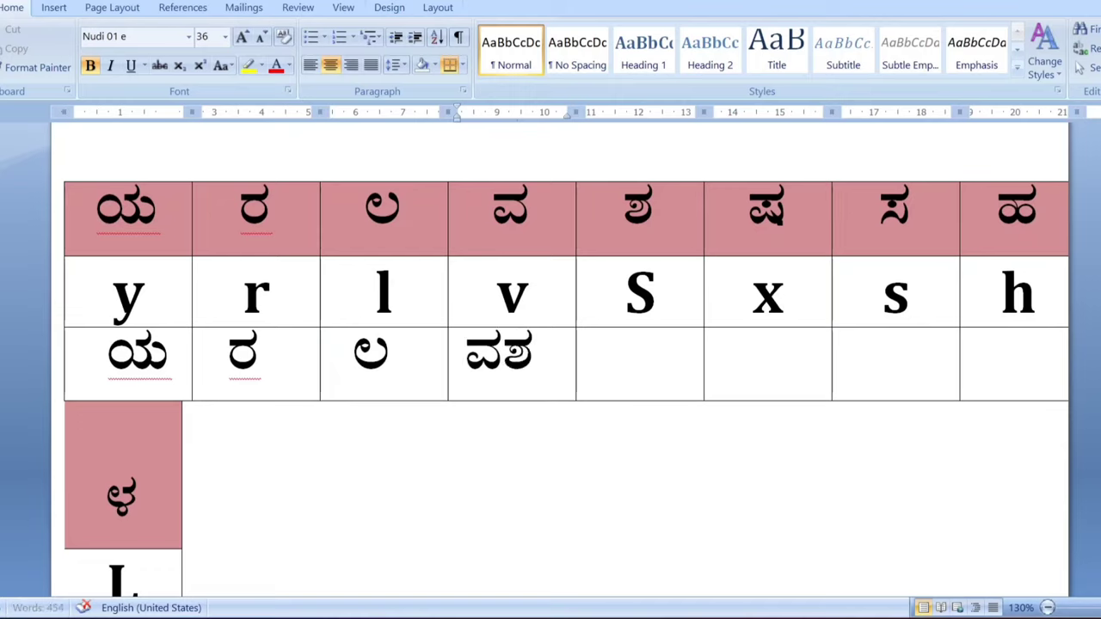
key(BackSpace)
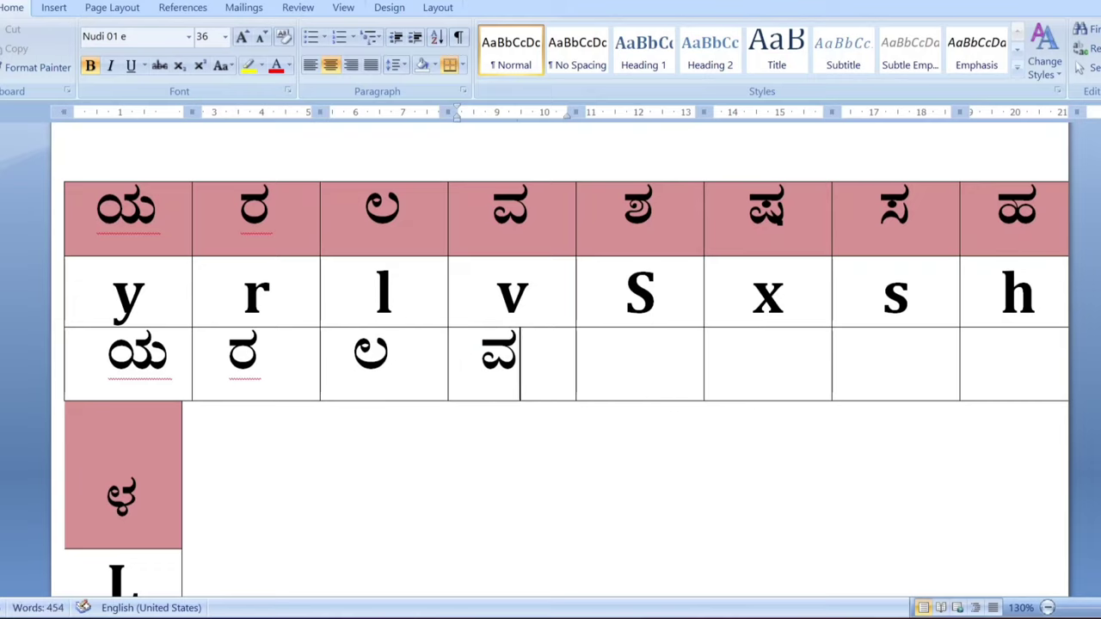
key(Tab)
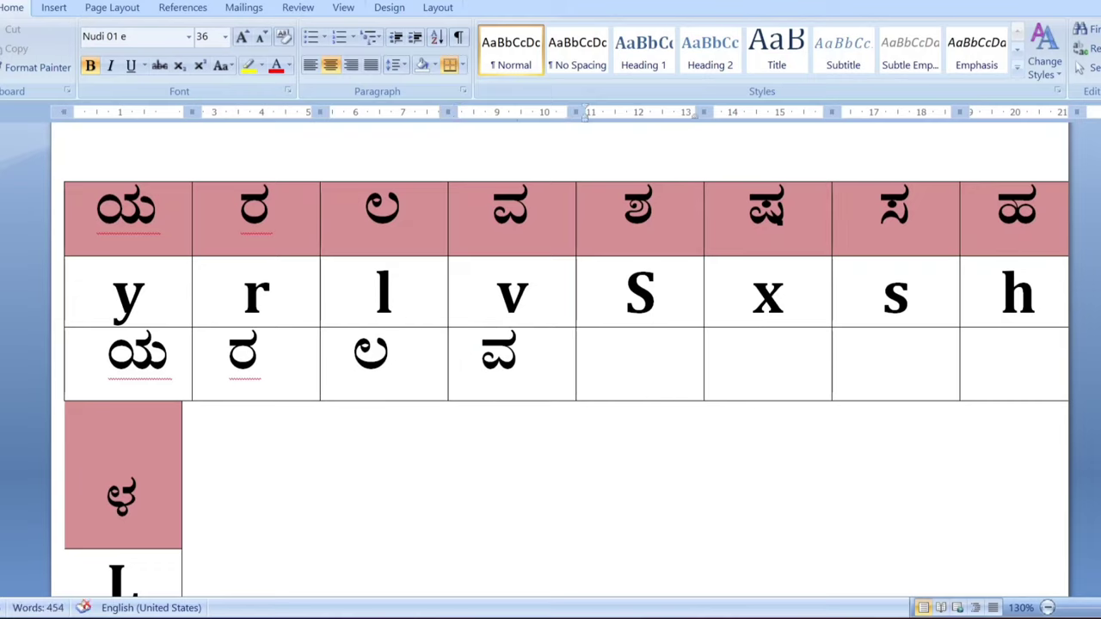
text(S)
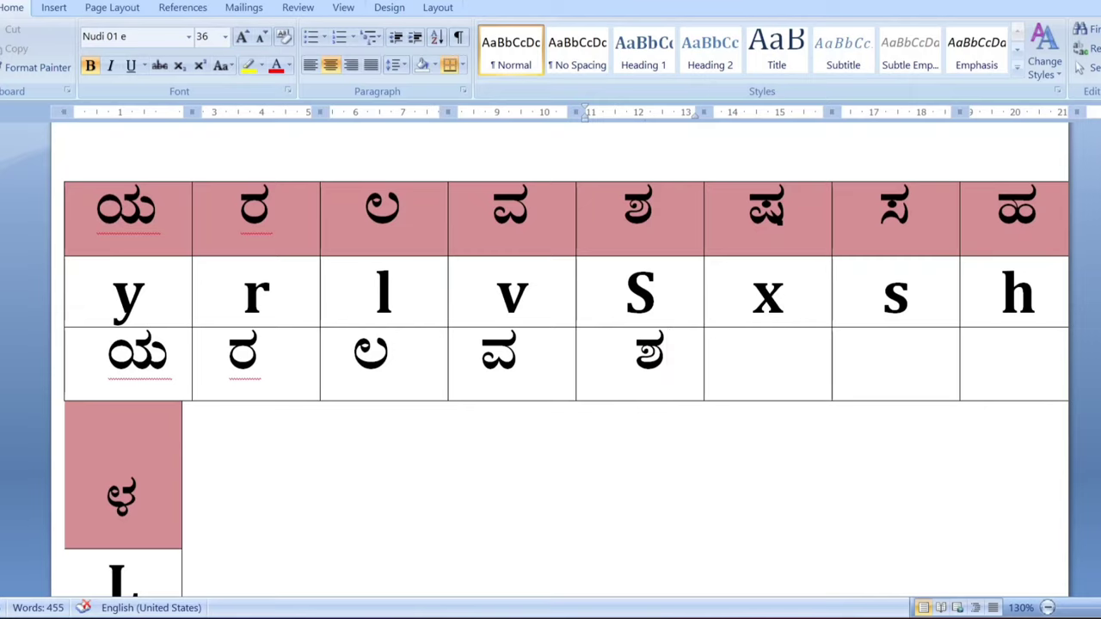
Step: Enter ಷ ಸ ಹ in the cells under x, s and h
click(757, 365)
text(x)
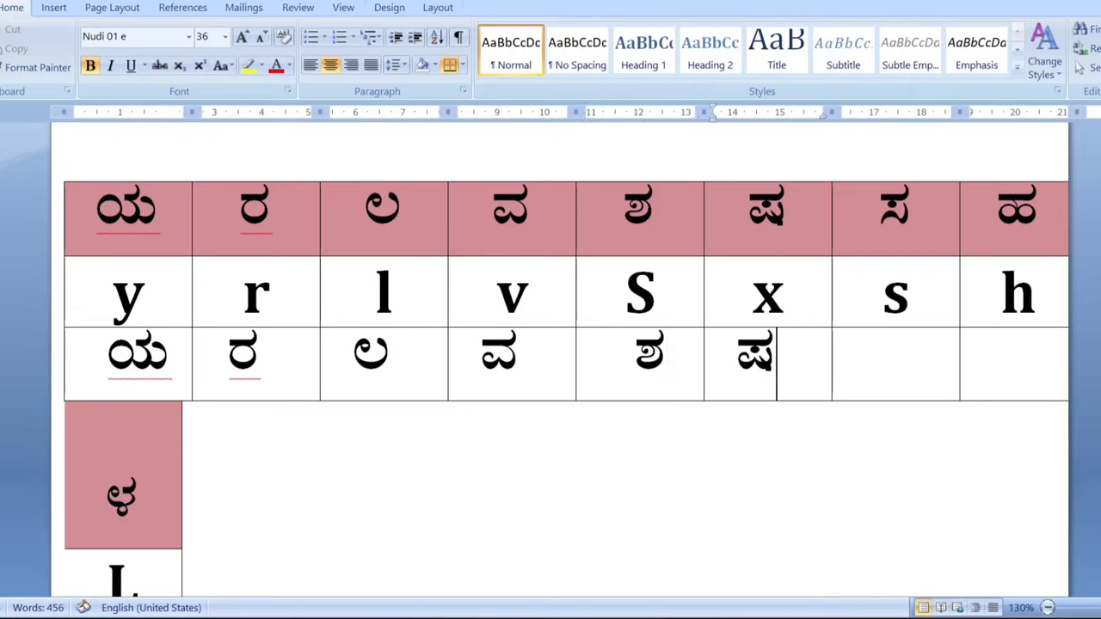
click(895, 364)
text(s)
click(1031, 364)
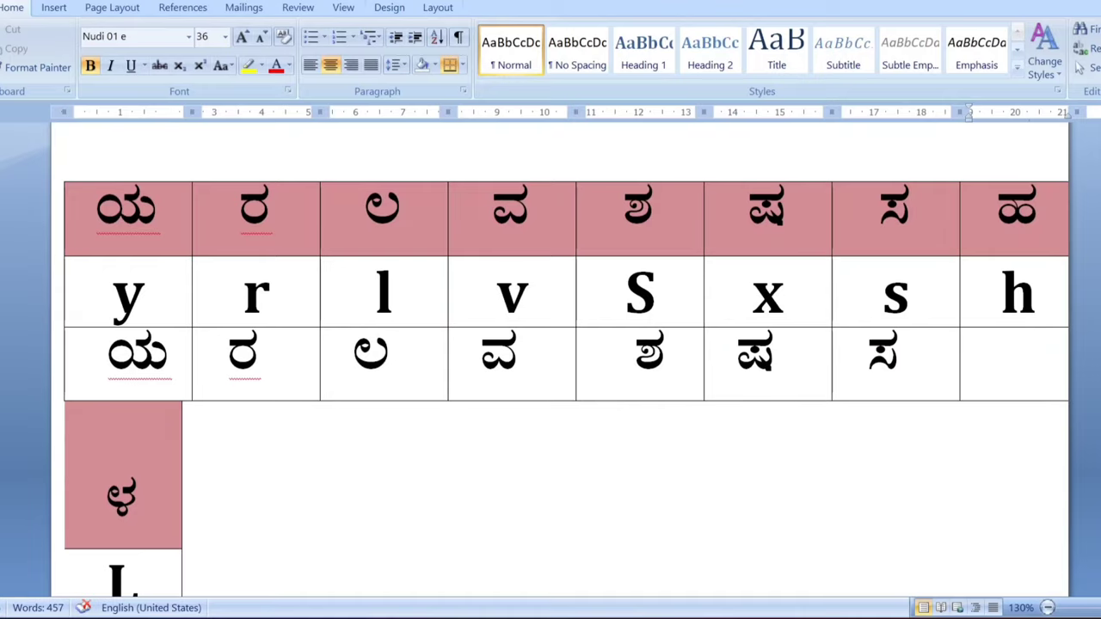
text(h)
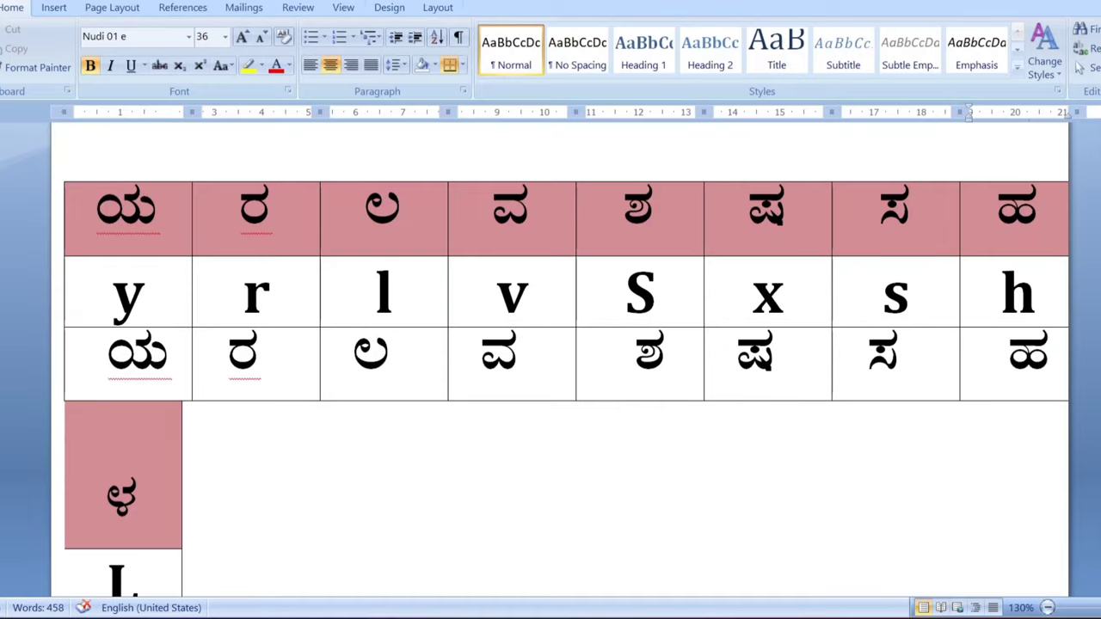
Step: Enter ಳ with the Nudi key L in the empty cell under L
scroll(566, 361, down, 4)
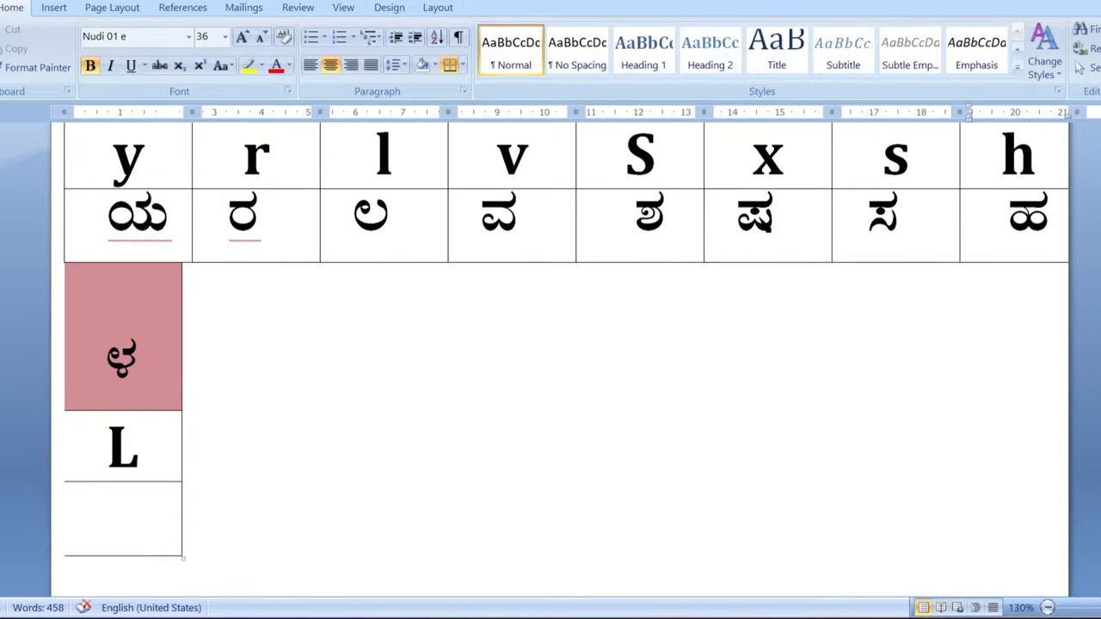
scroll(566, 361, down, 2)
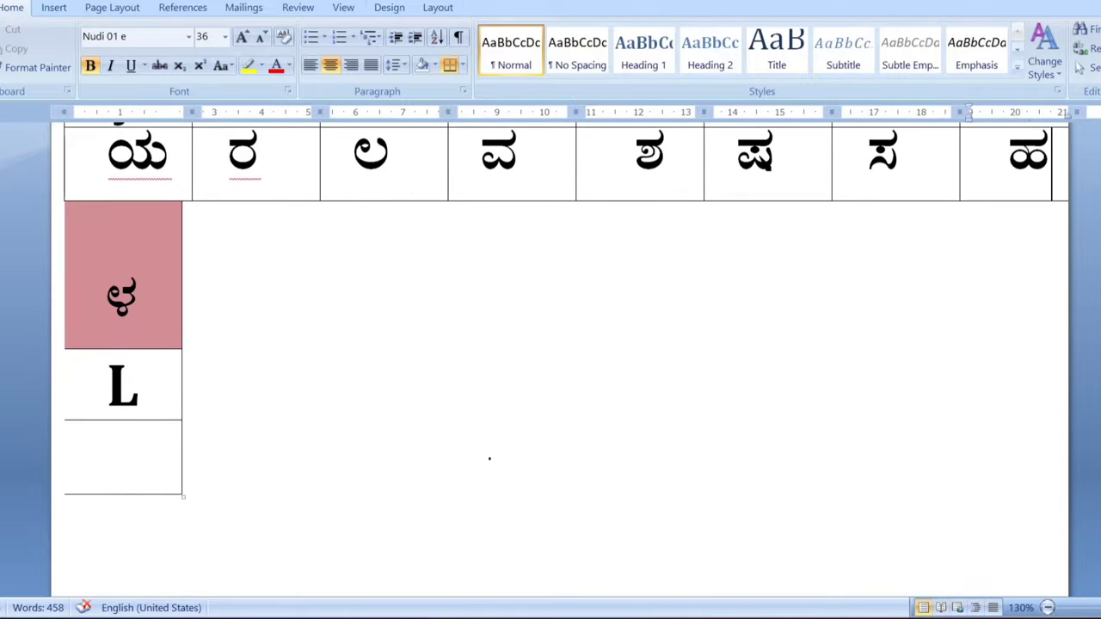
click(123, 457)
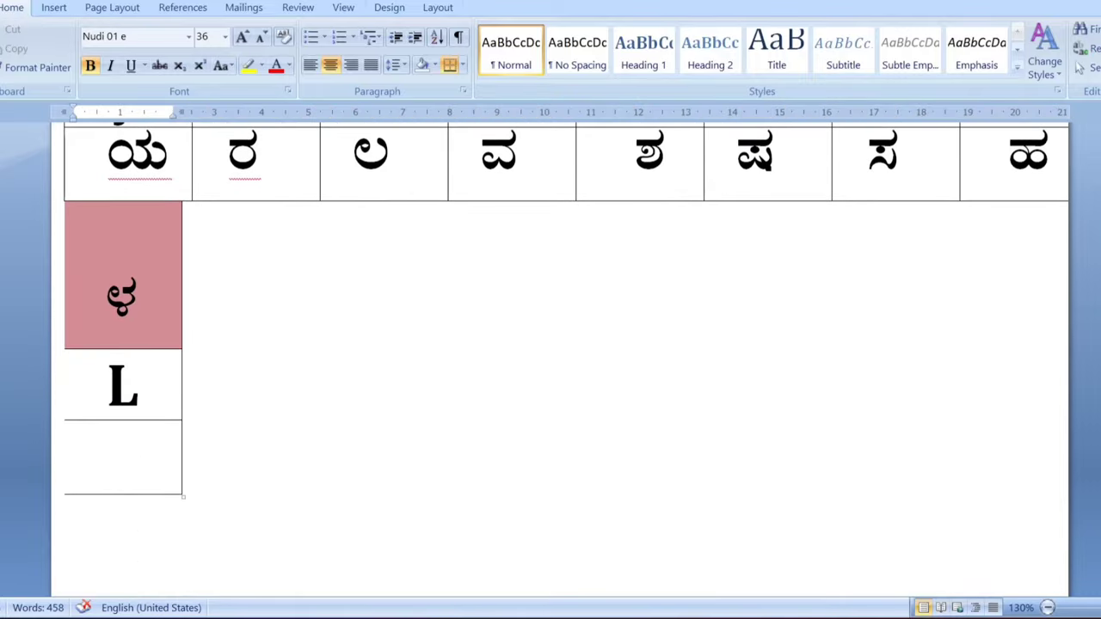
text(L)
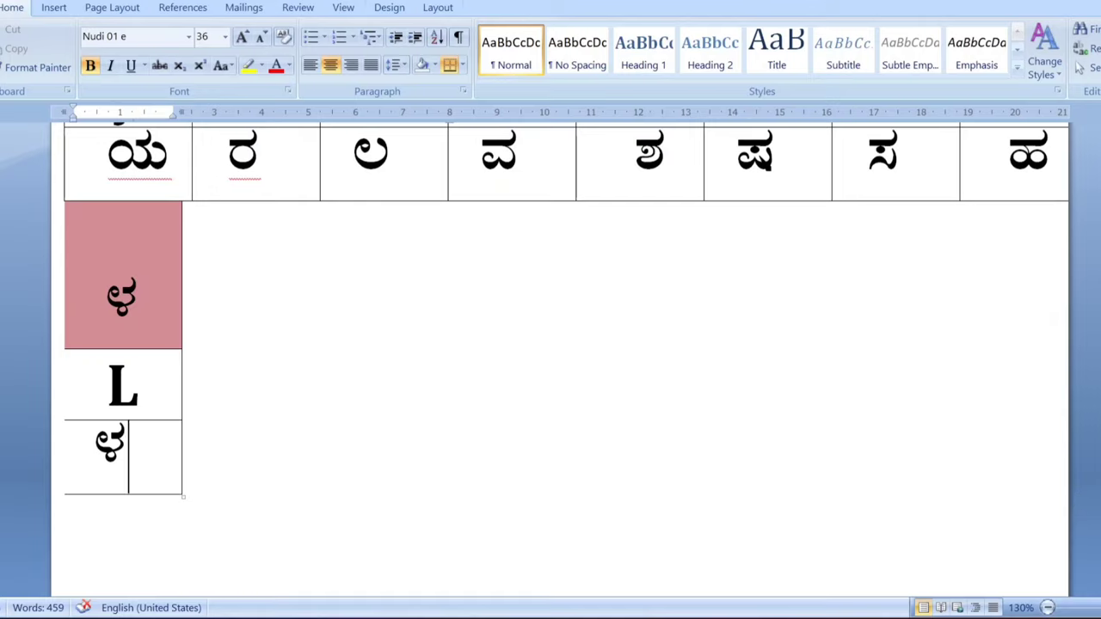
Step: Scroll down to the orange-headed conjunct-letter table on the next page
scroll(566, 311, down, 3)
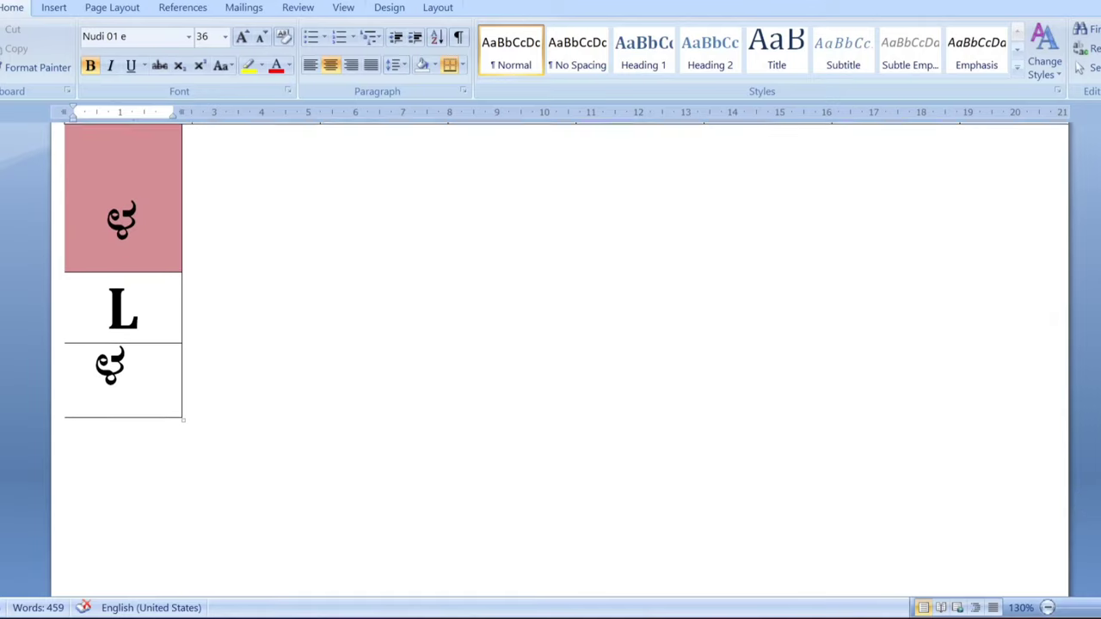
scroll(567, 310, down, 1)
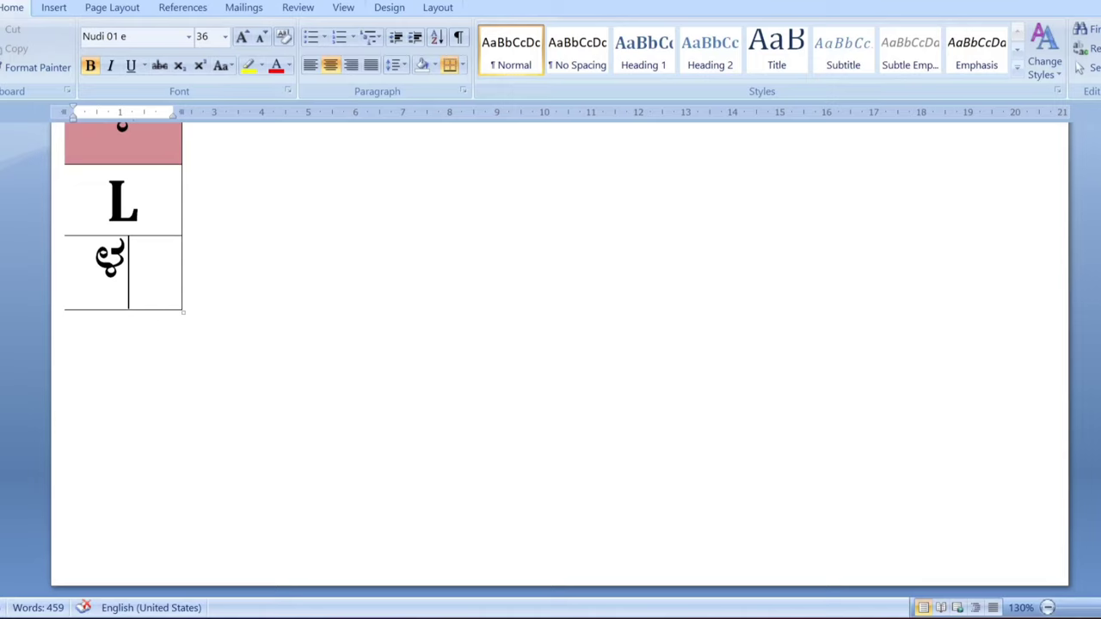
scroll(559, 344, down, 1)
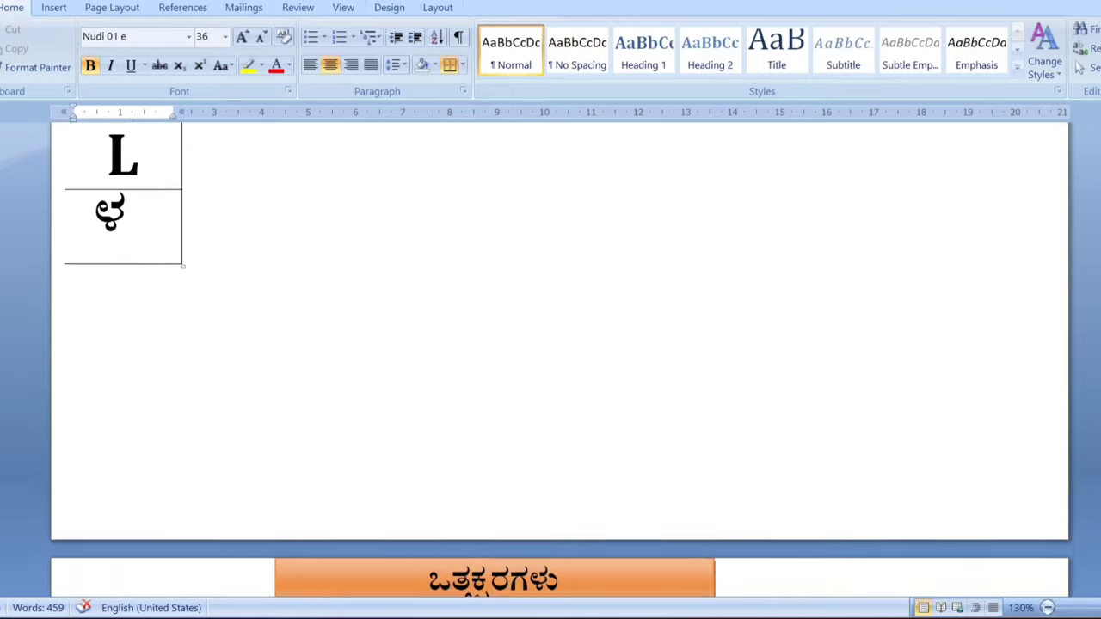
scroll(559, 344, down, 1)
scroll(559, 344, down, 1)
scroll(559, 345, down, 1)
scroll(559, 344, down, 1)
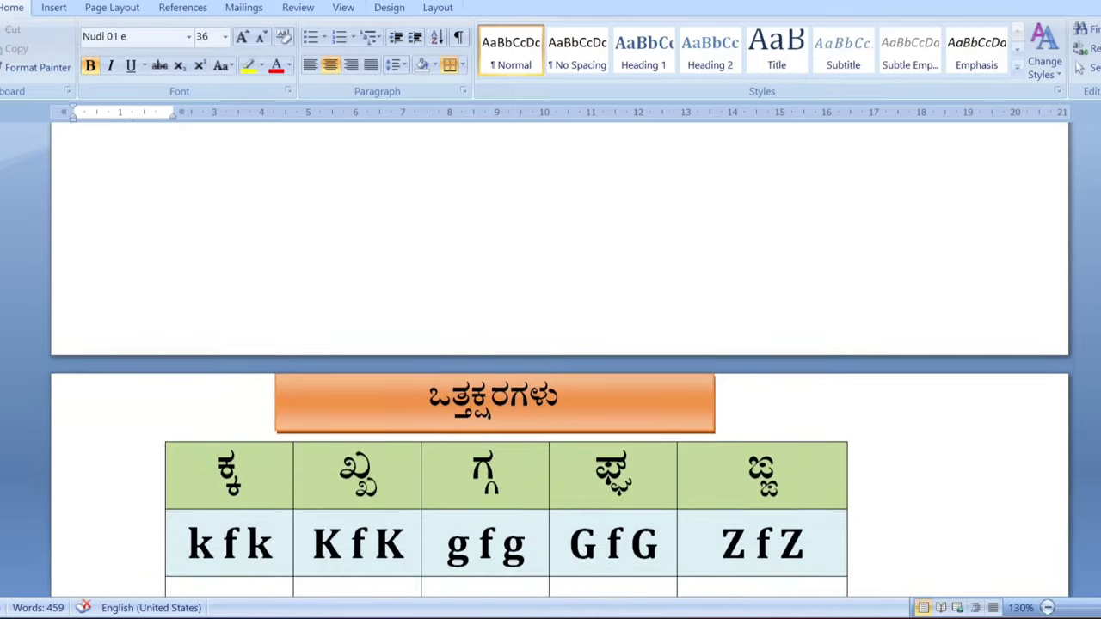
scroll(560, 345, down, 1)
scroll(559, 344, down, 1)
scroll(560, 344, down, 1)
scroll(560, 344, down, 1)
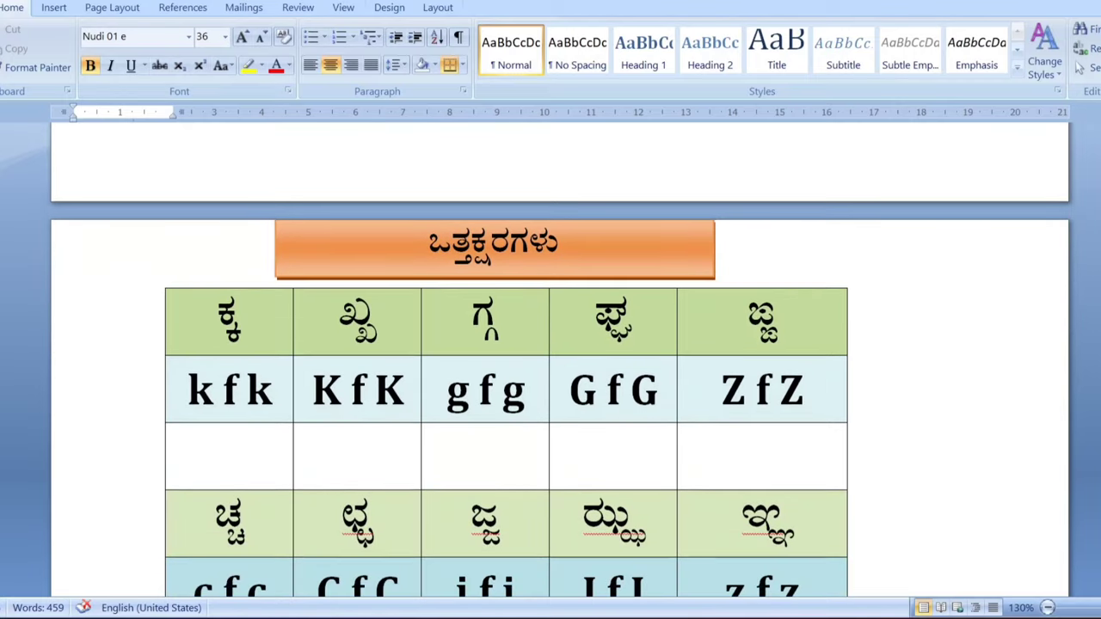
scroll(559, 344, down, 1)
scroll(560, 344, down, 1)
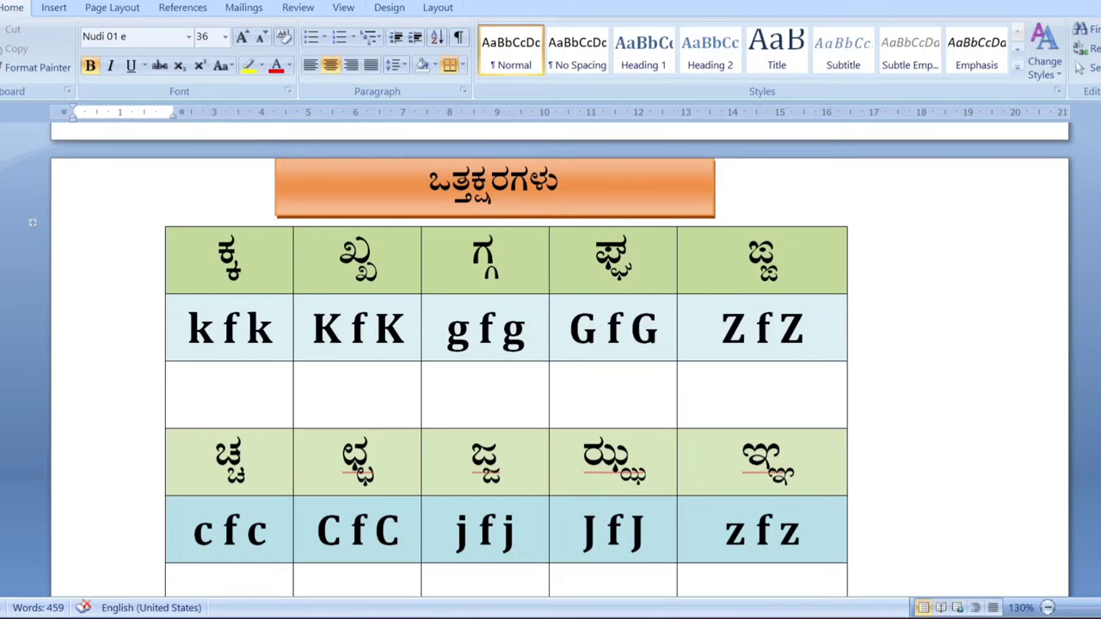
Step: Type kfk, KfK, gfg, GfG and ZfZ to enter ಕ್ಕ ಖ್ಖ ಗ್ಗ ಘ್ಘ ಙ್ಙ in the first conjunct row
click(229, 394)
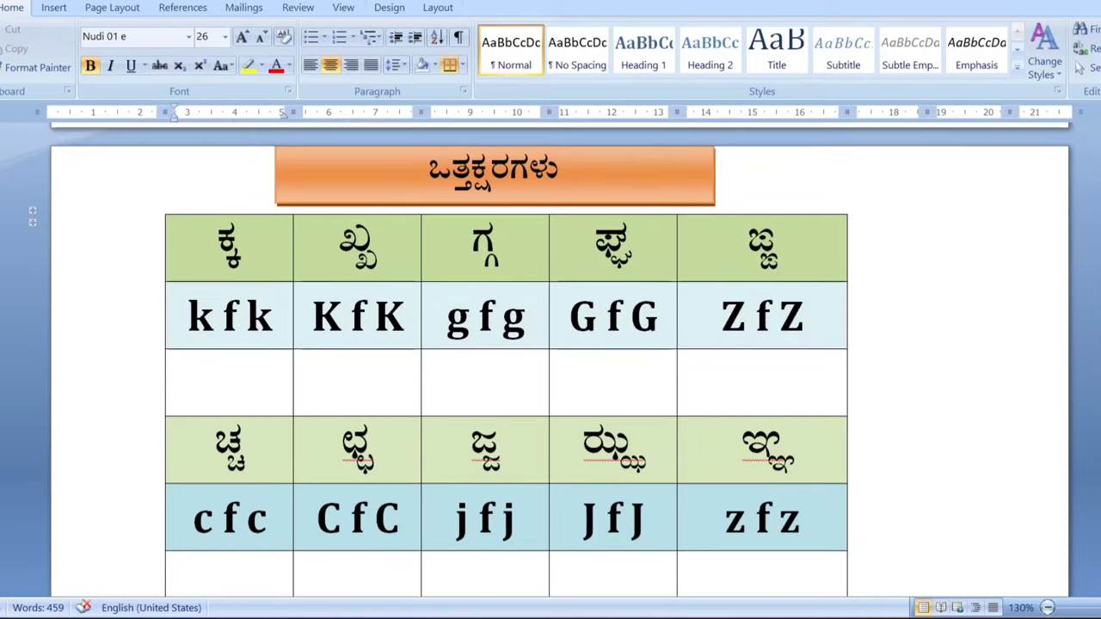
text(kfk)
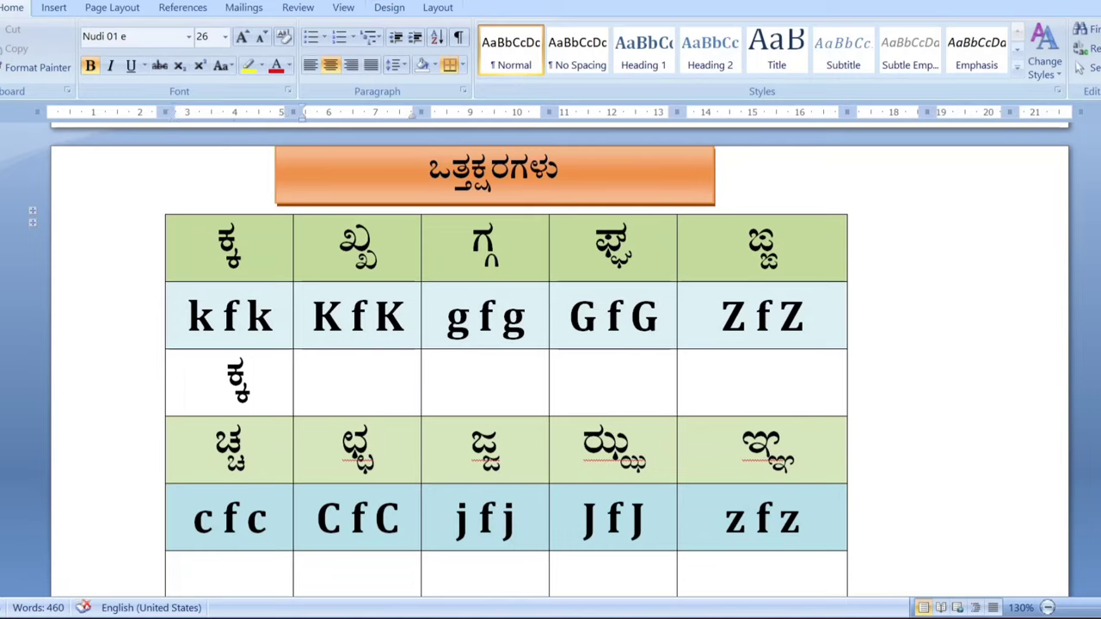
text(K)
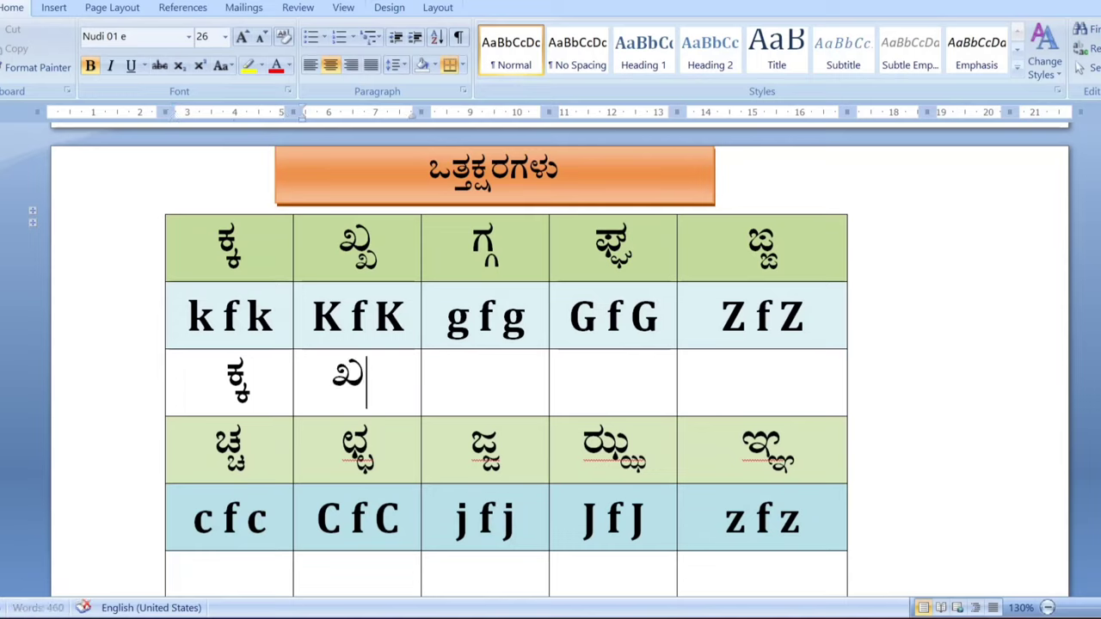
text(fK)
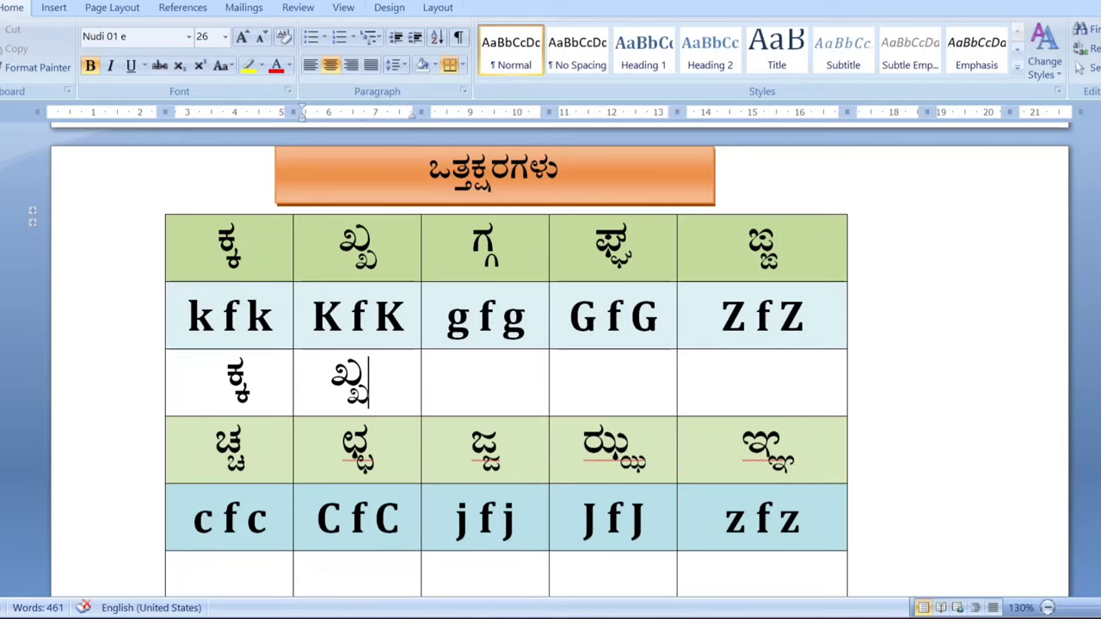
click(478, 383)
text(g)
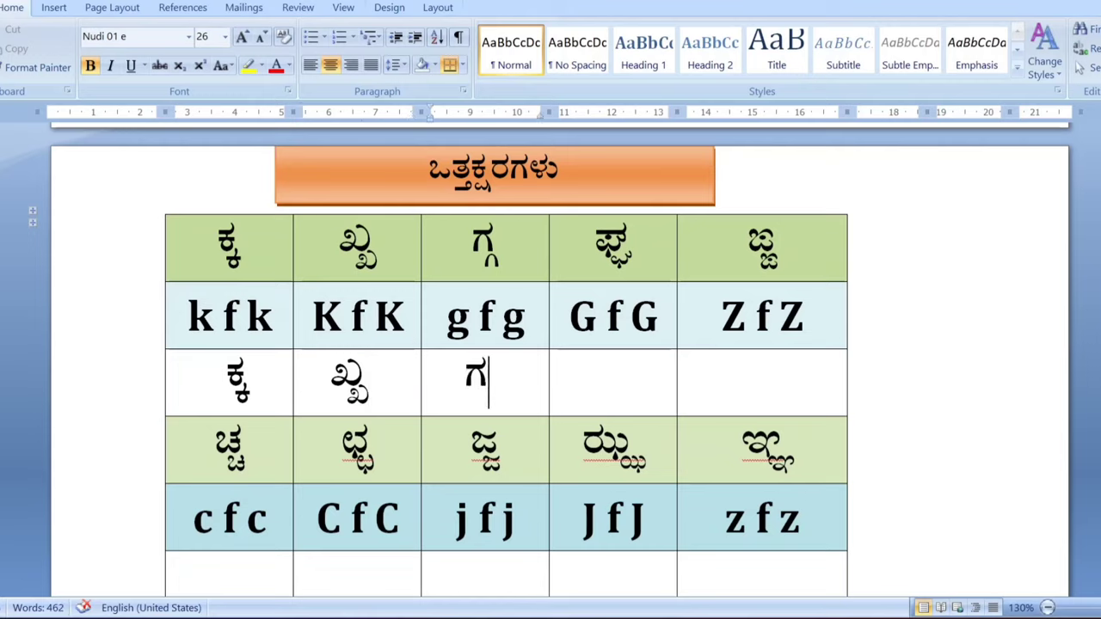
text(fg)
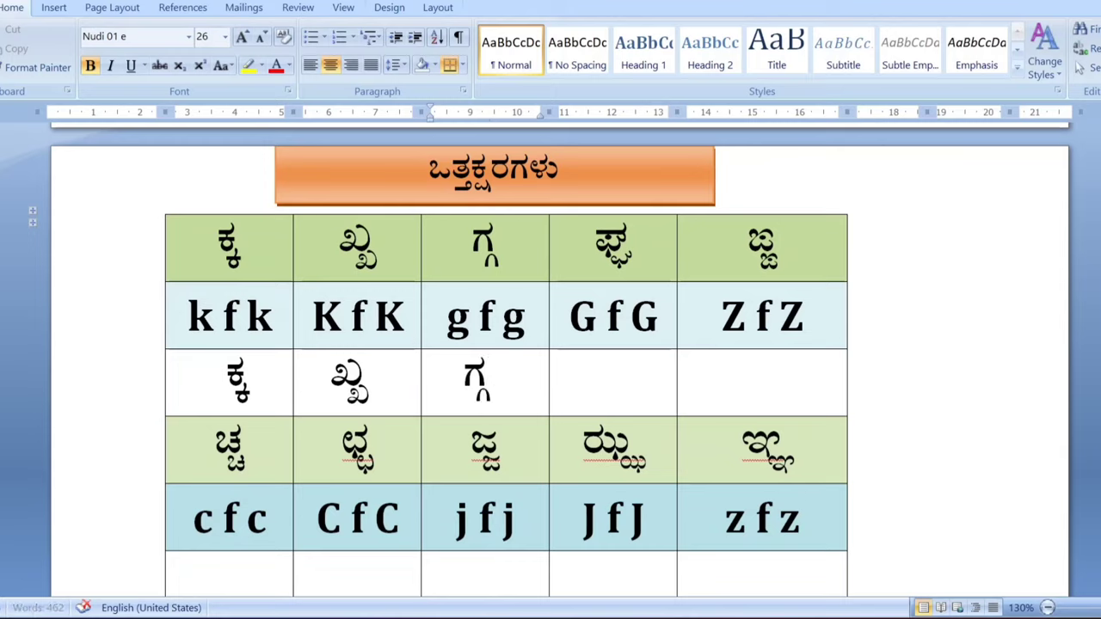
click(623, 382)
text(Gf)
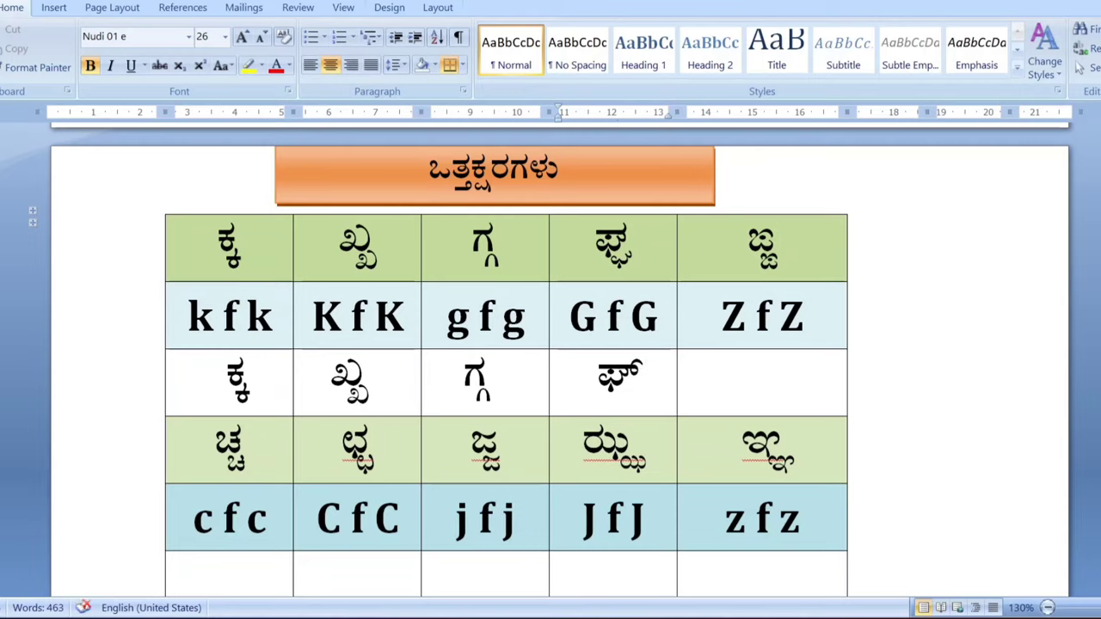
text(G)
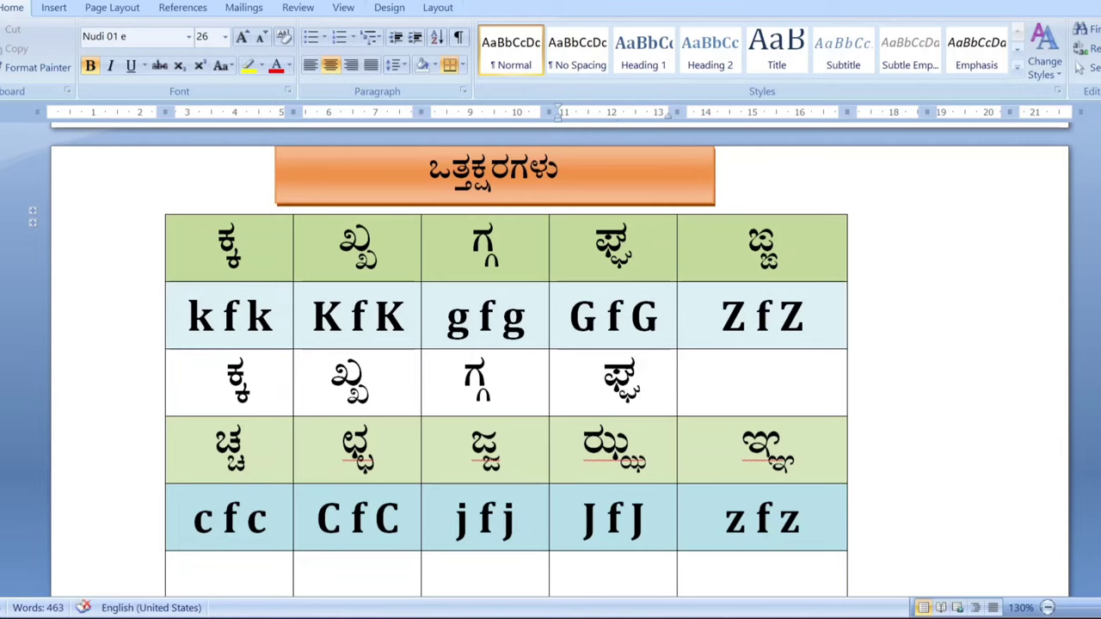
click(757, 383)
text(Z)
text(f)
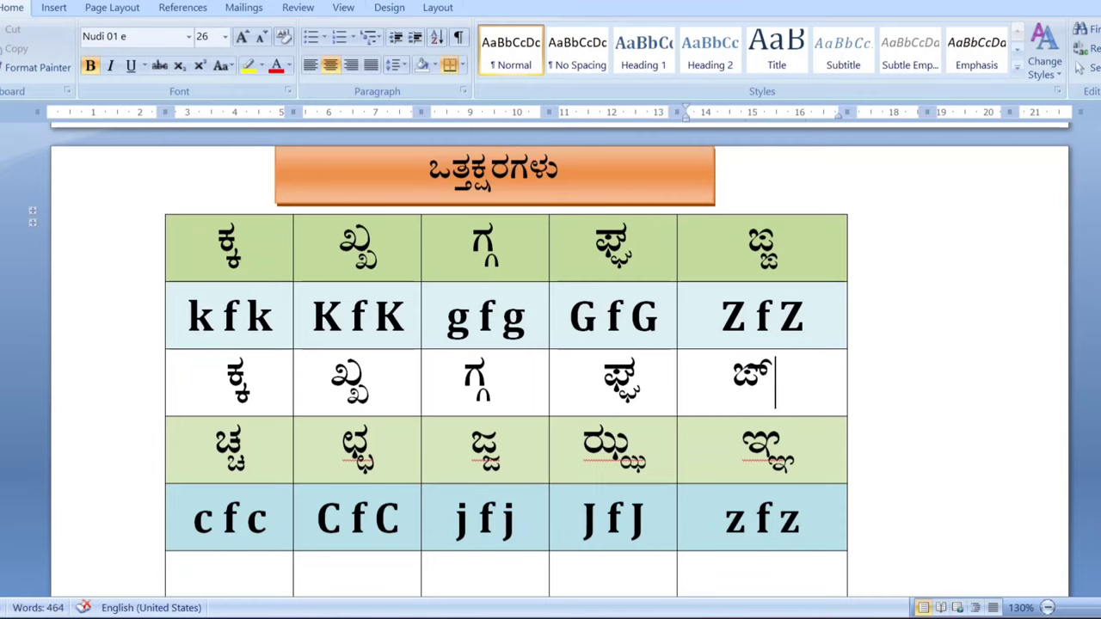
text(Z)
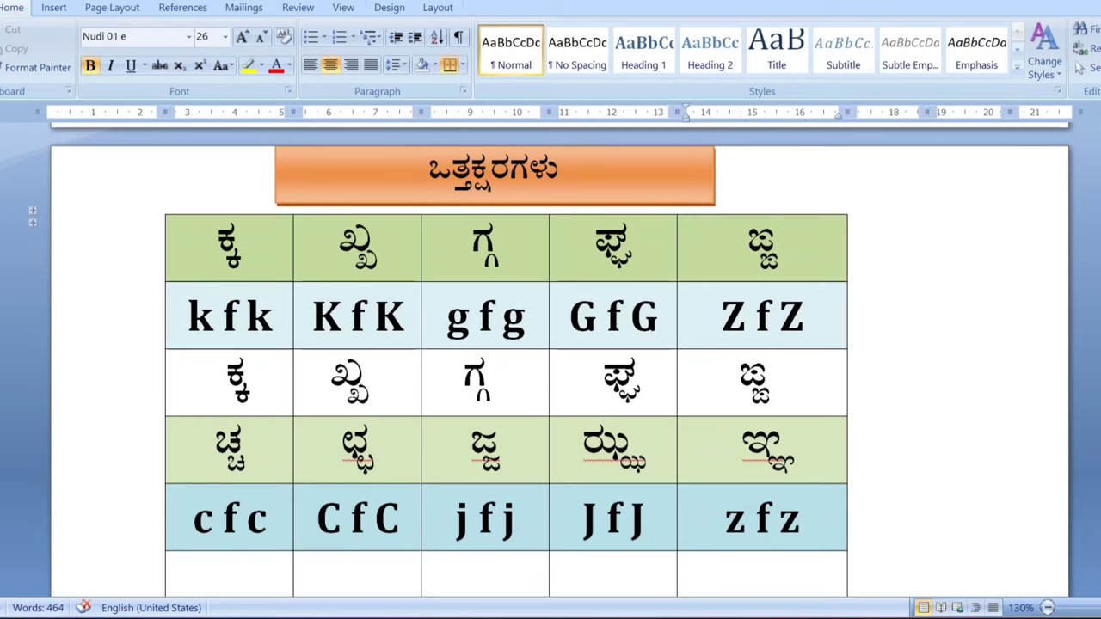
scroll(551, 345, down, 1)
Step: Enter ಚ್ಚ and ಛ್ಛ (cfc, CfC) in the first two empty cells of the row
scroll(550, 344, down, 1)
scroll(550, 344, down, 1)
scroll(551, 344, down, 1)
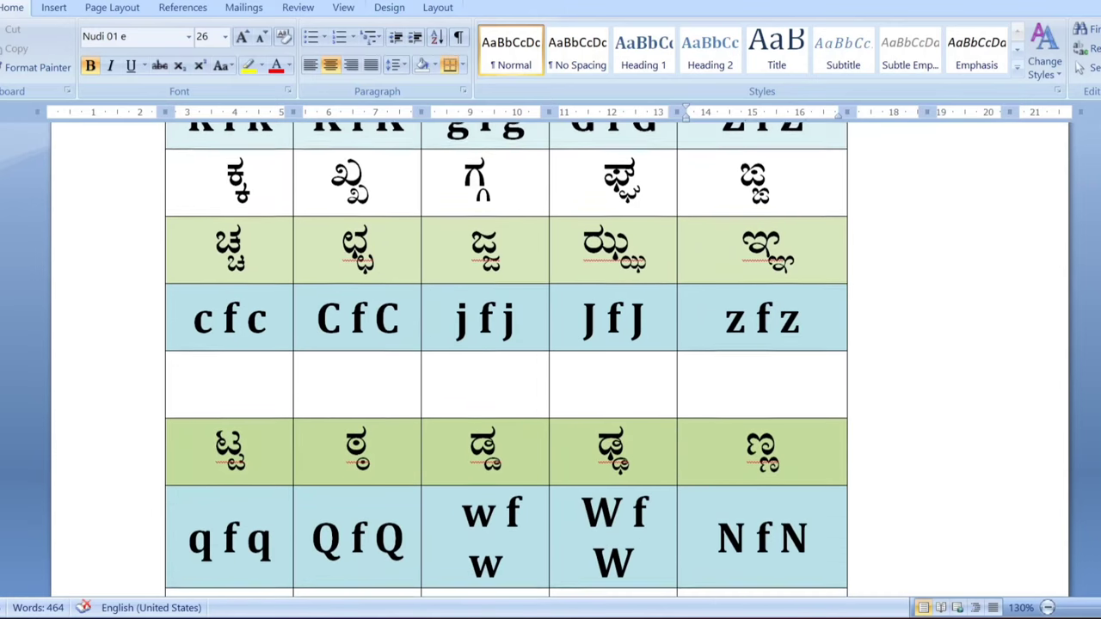
scroll(551, 344, down, 1)
scroll(550, 345, down, 1)
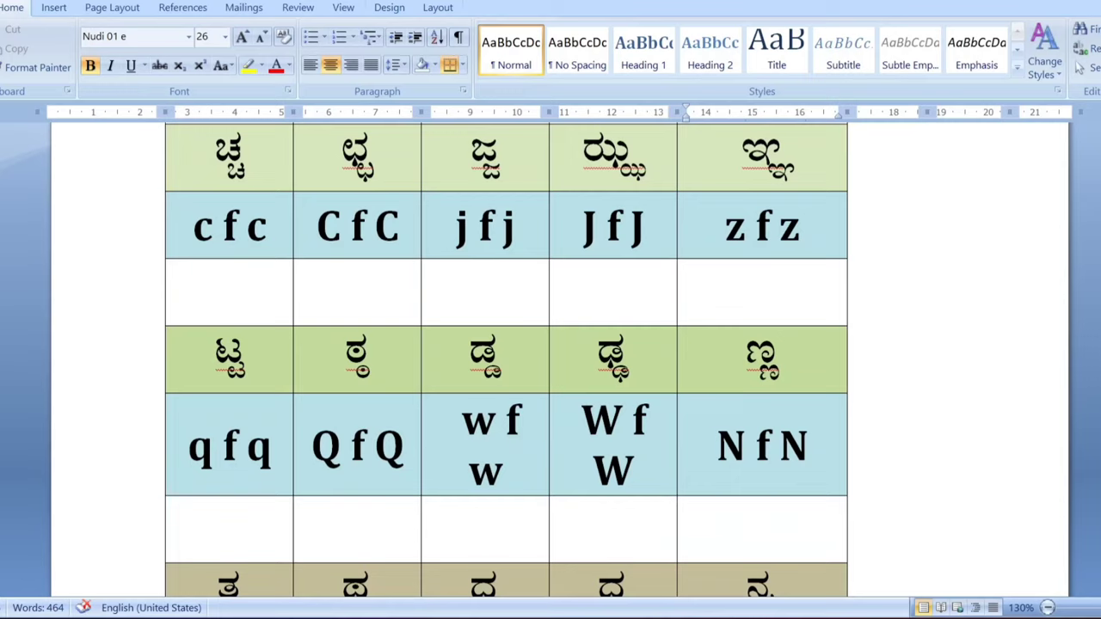
click(240, 292)
text(c)
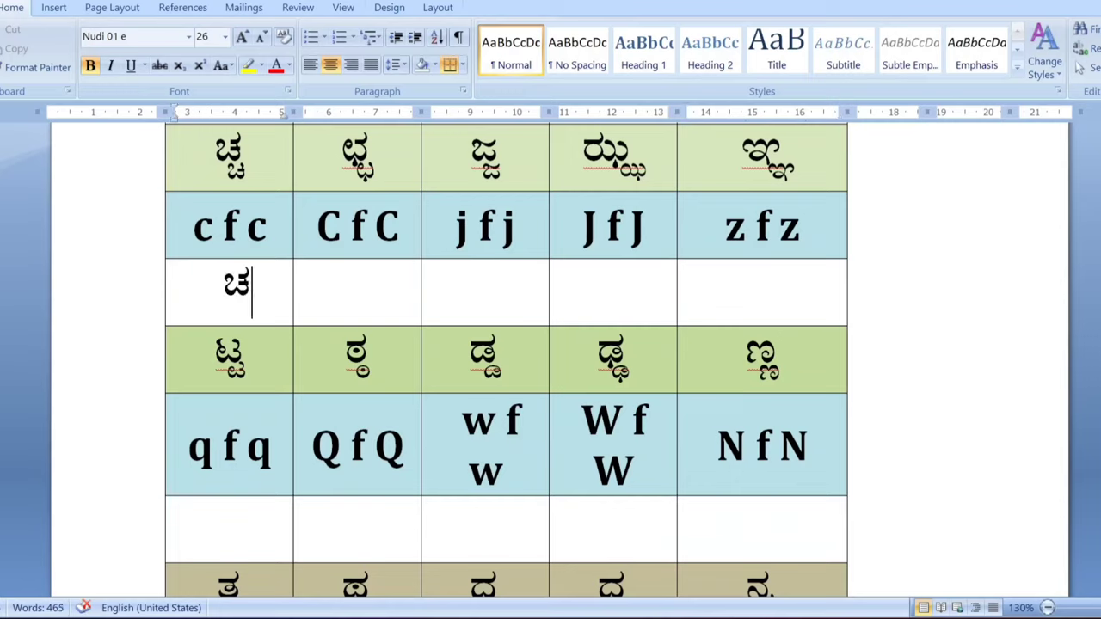
text(f)
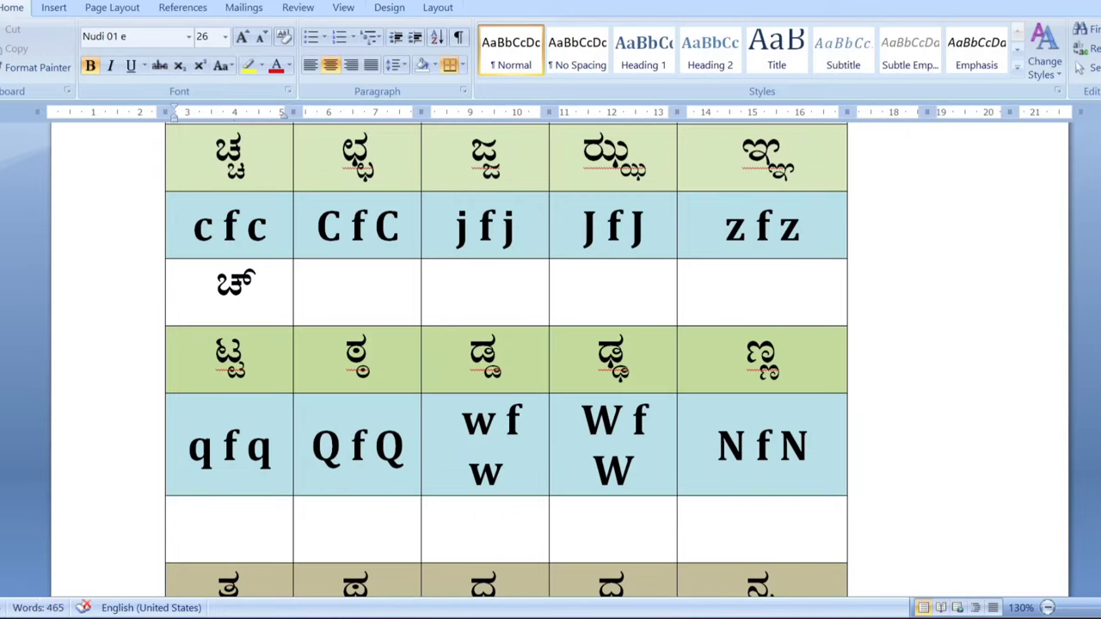
text(c)
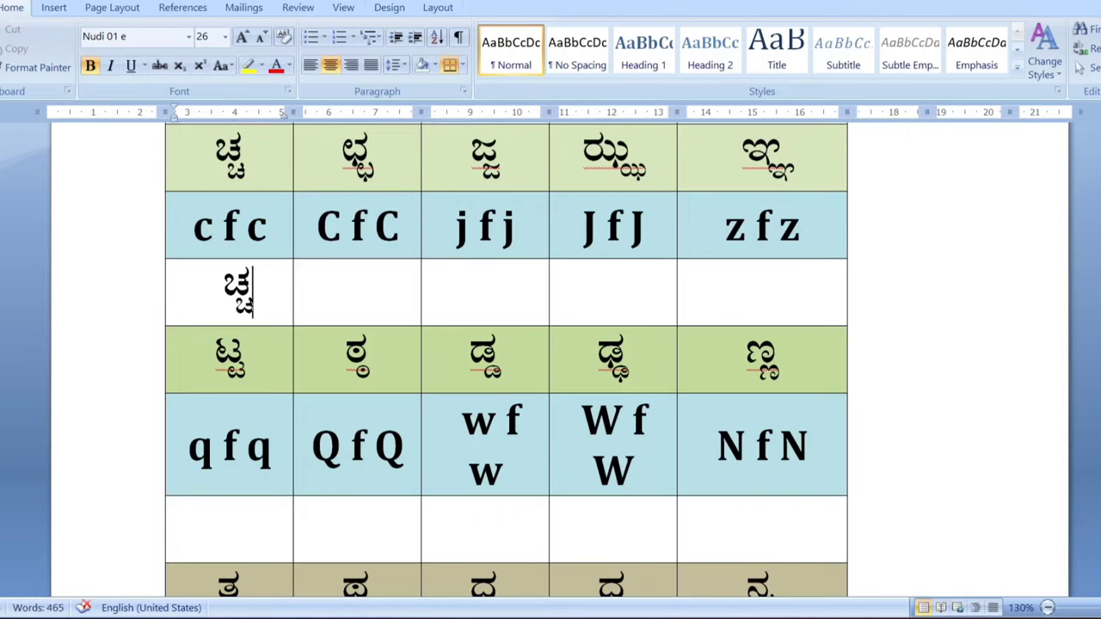
click(349, 293)
text(Cf)
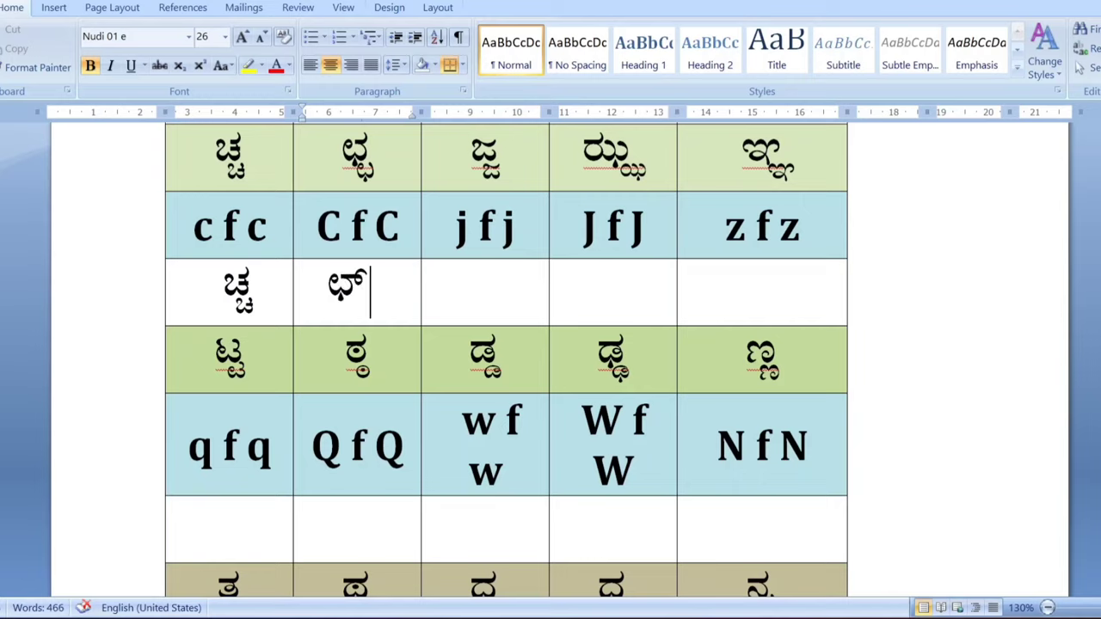
text(C)
Step: Fill the remaining cells with ಜ್ಜ, ಝ್ಝ and ಞ್ಞ by typing jfj, JfJ and zfz
key(Tab)
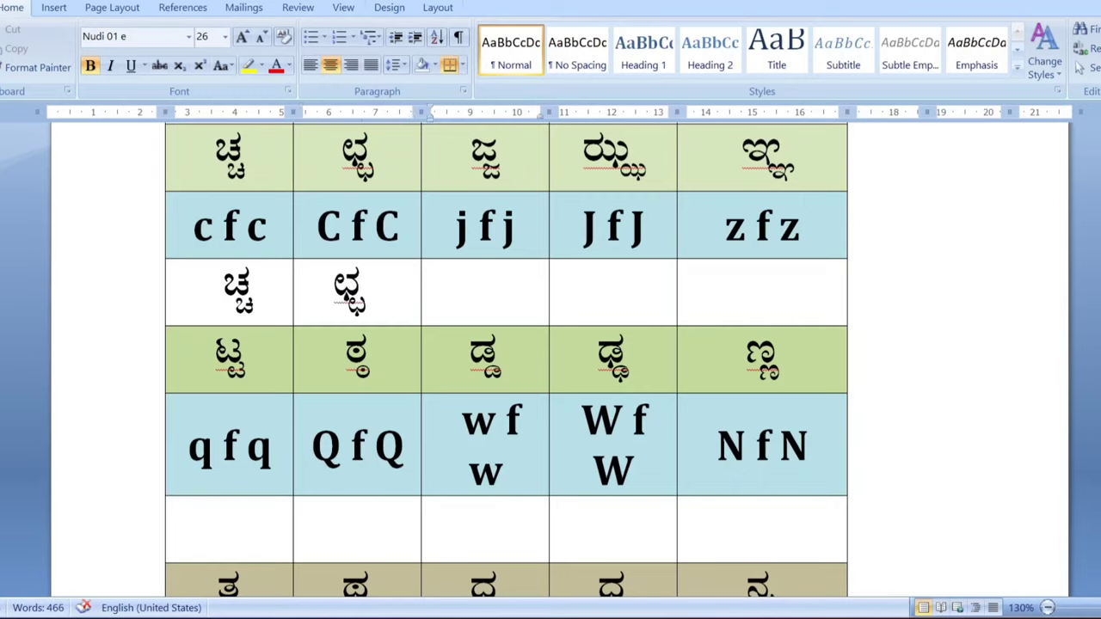
text(jfj)
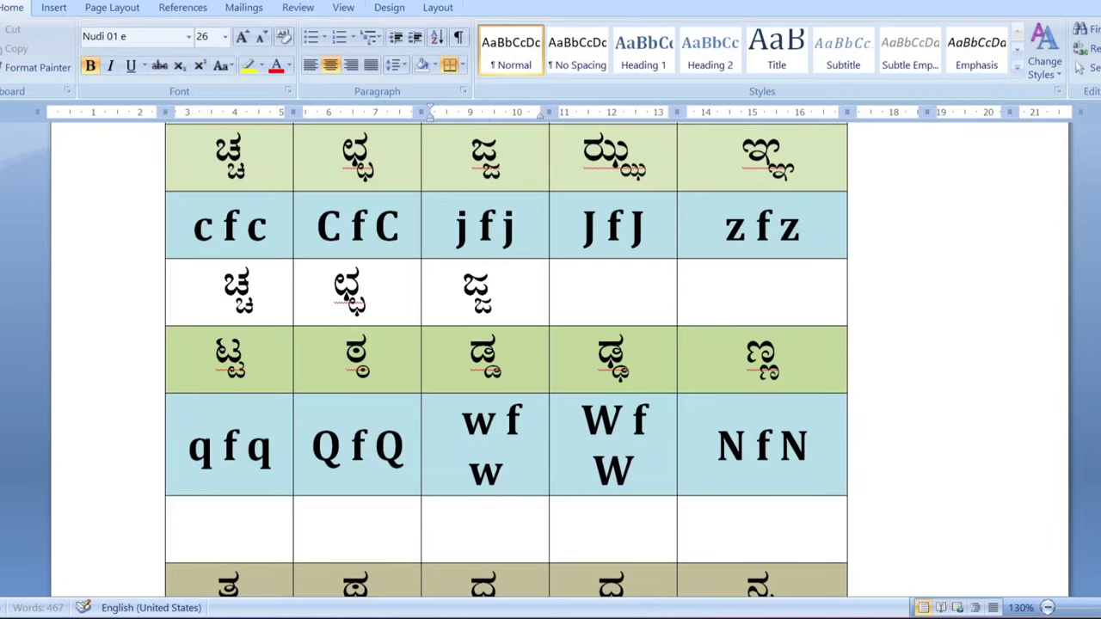
key(Tab)
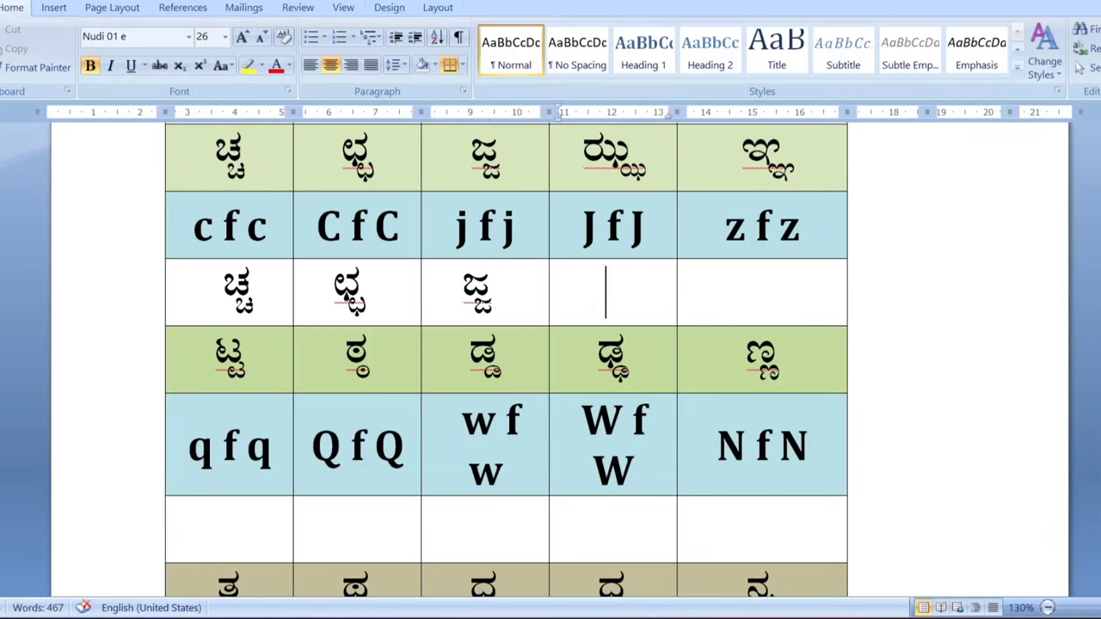
text(J)
text(f)
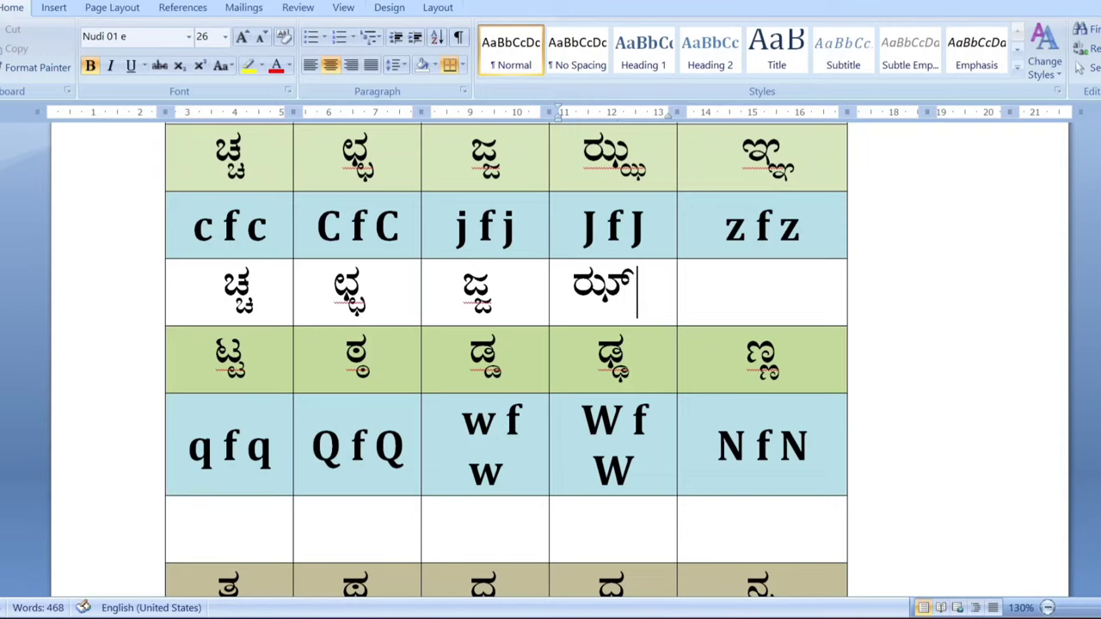
text(J)
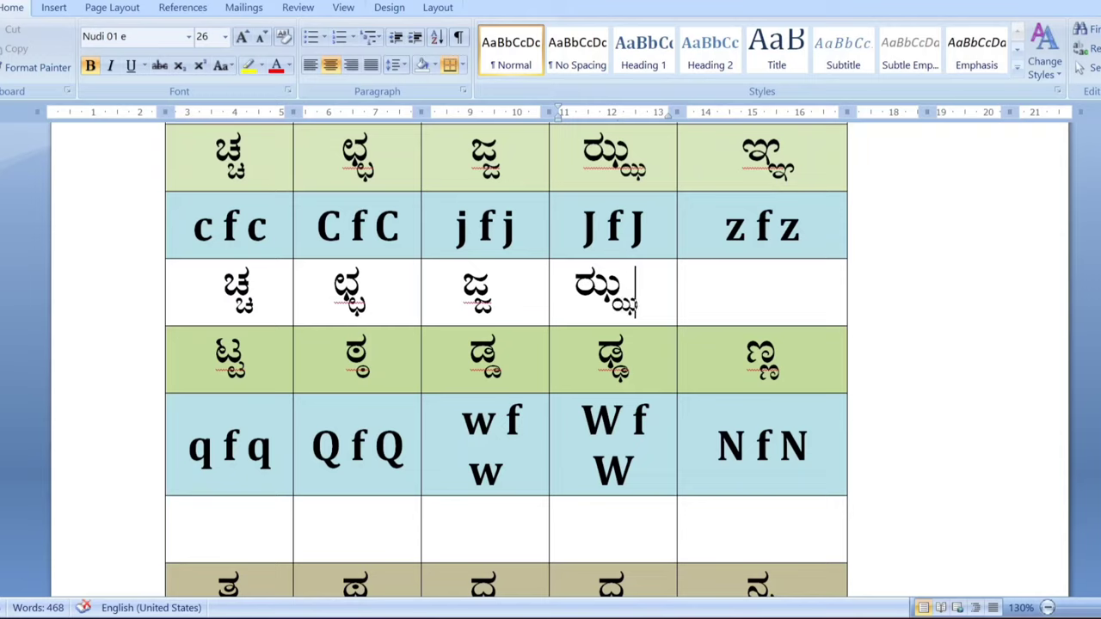
key(Tab)
text(z)
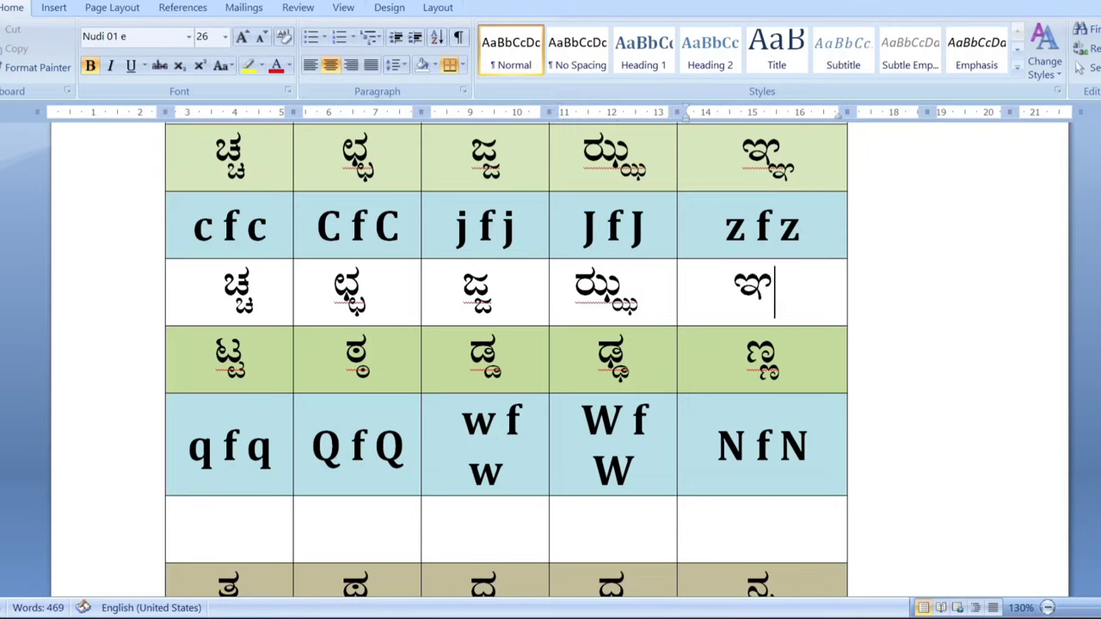
text(fz)
click(222, 529)
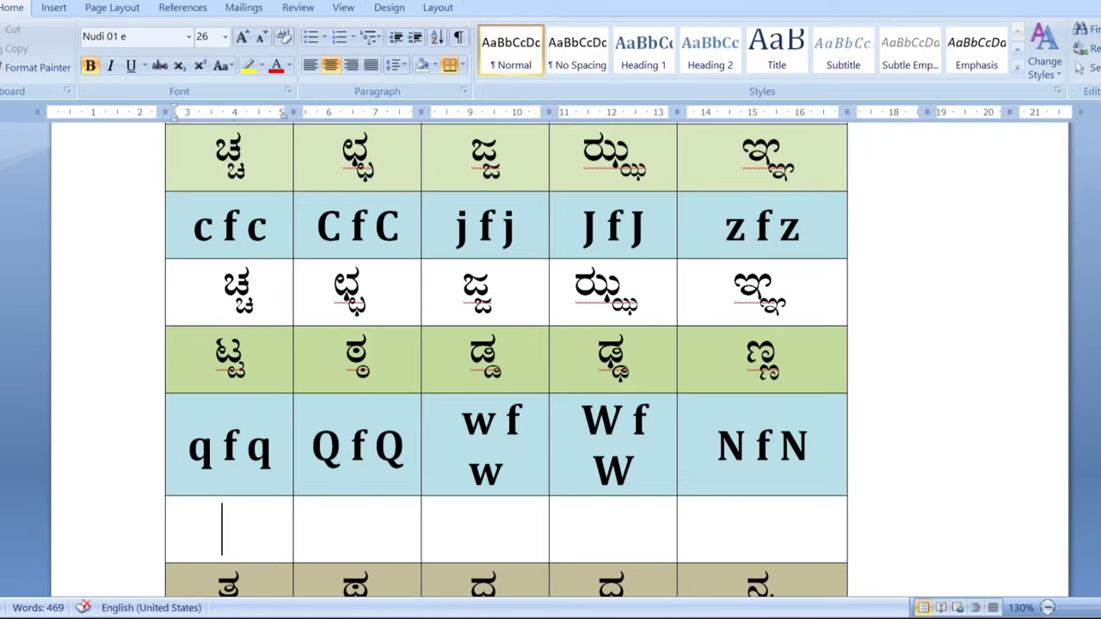
Step: Enter ಟ್ಟ, ಠ್ಠ, ಡ್ಡ, ಢ್ಢ and ಣ in the cells under qfq, QfQ, wfw, WfW and NfN
text(q f )
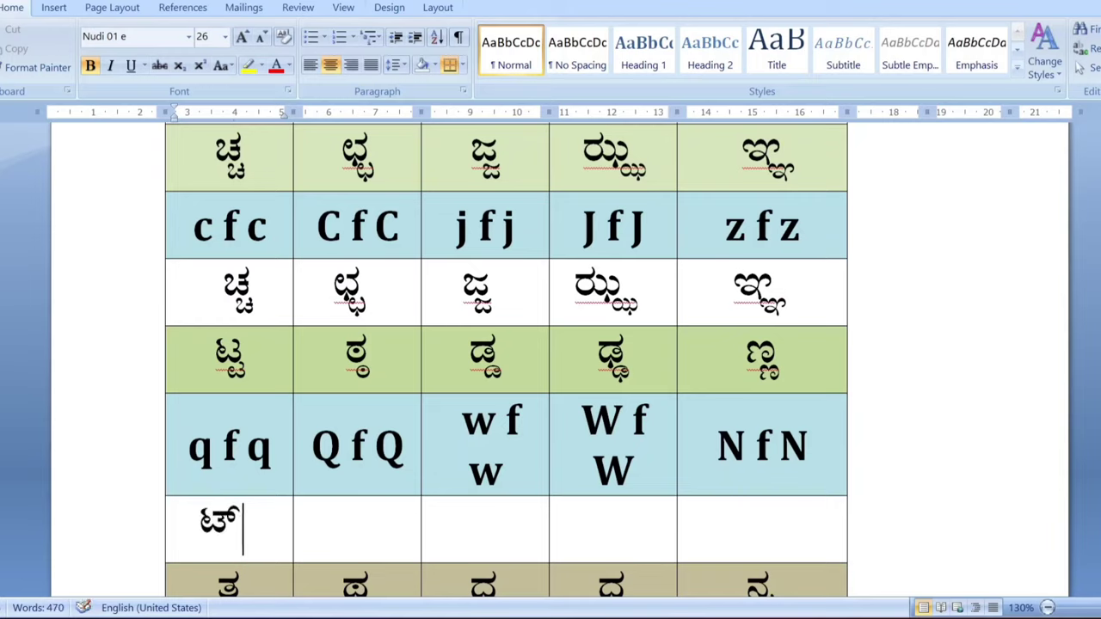
text(q)
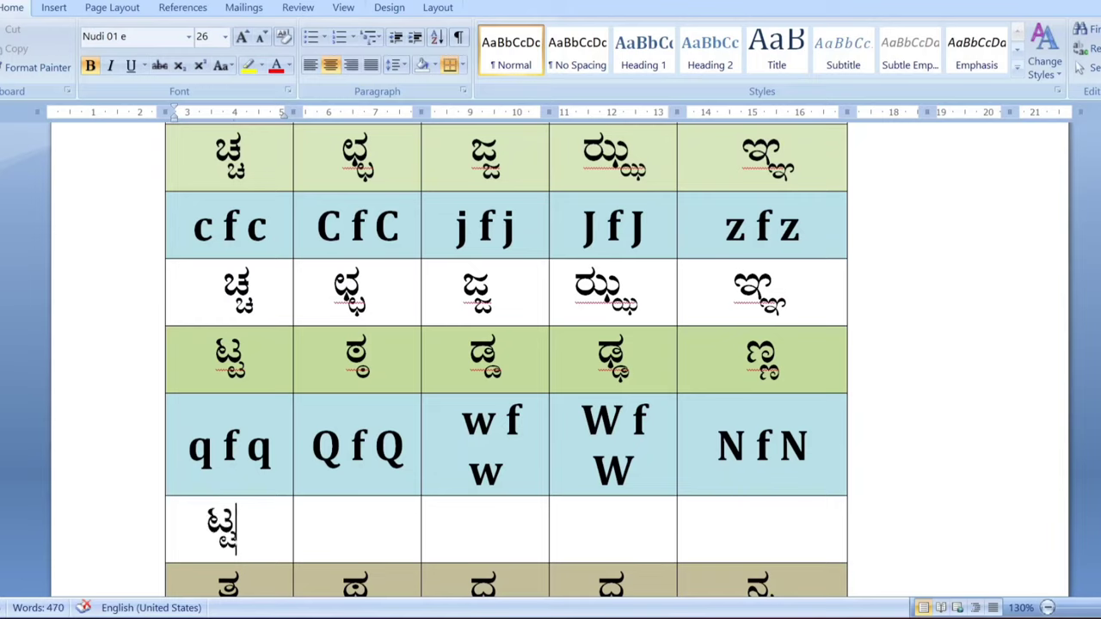
click(351, 529)
text(t)
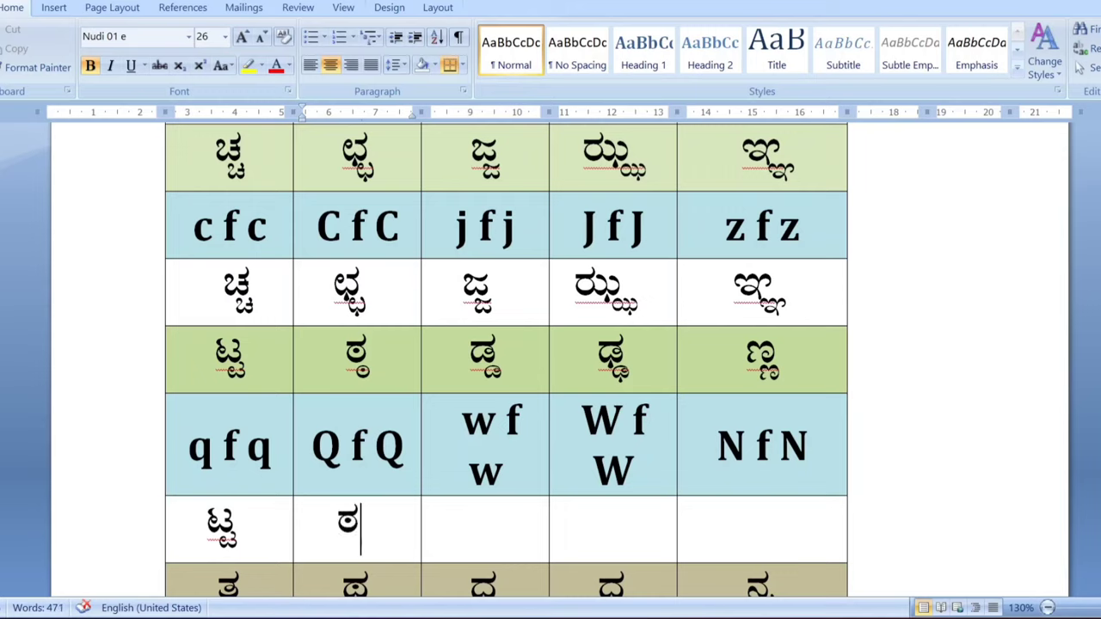
text(fq)
click(486, 529)
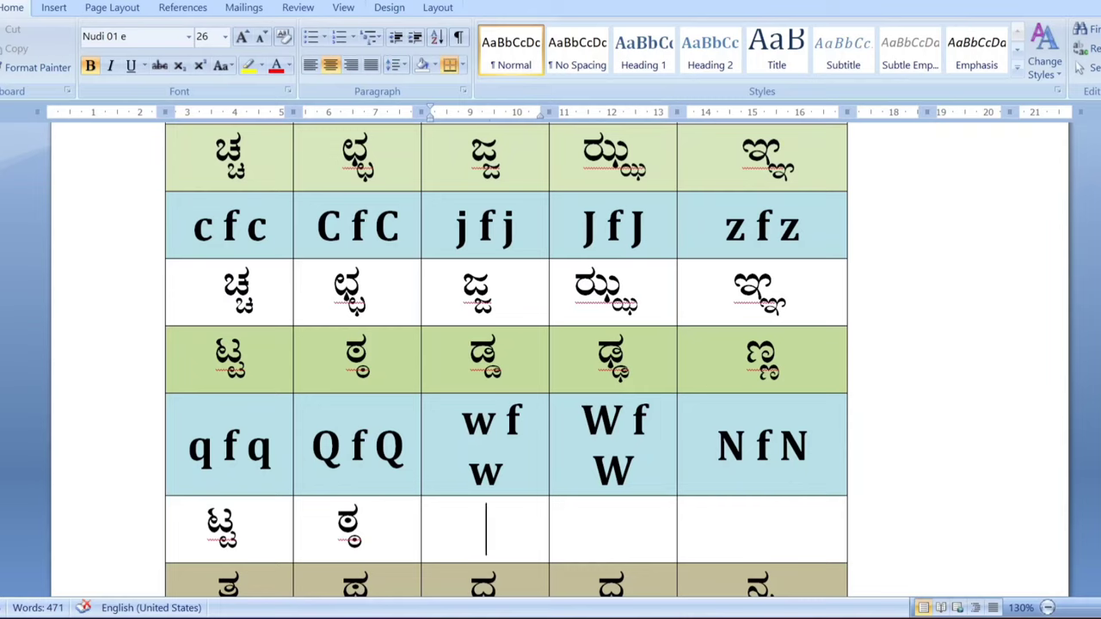
text(w )
text(f )
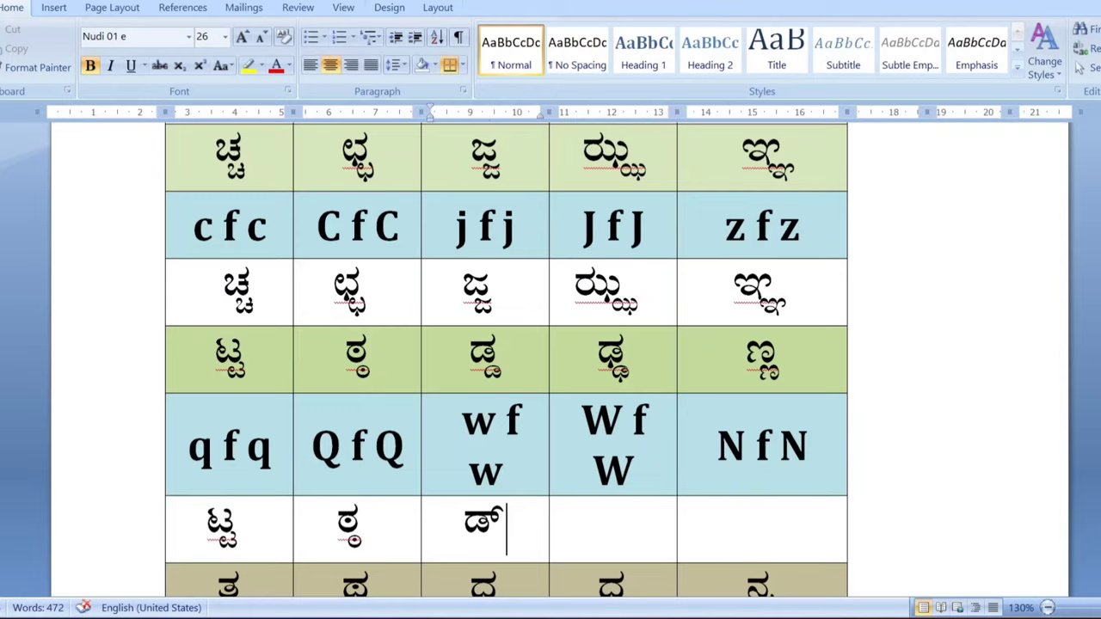
text(w)
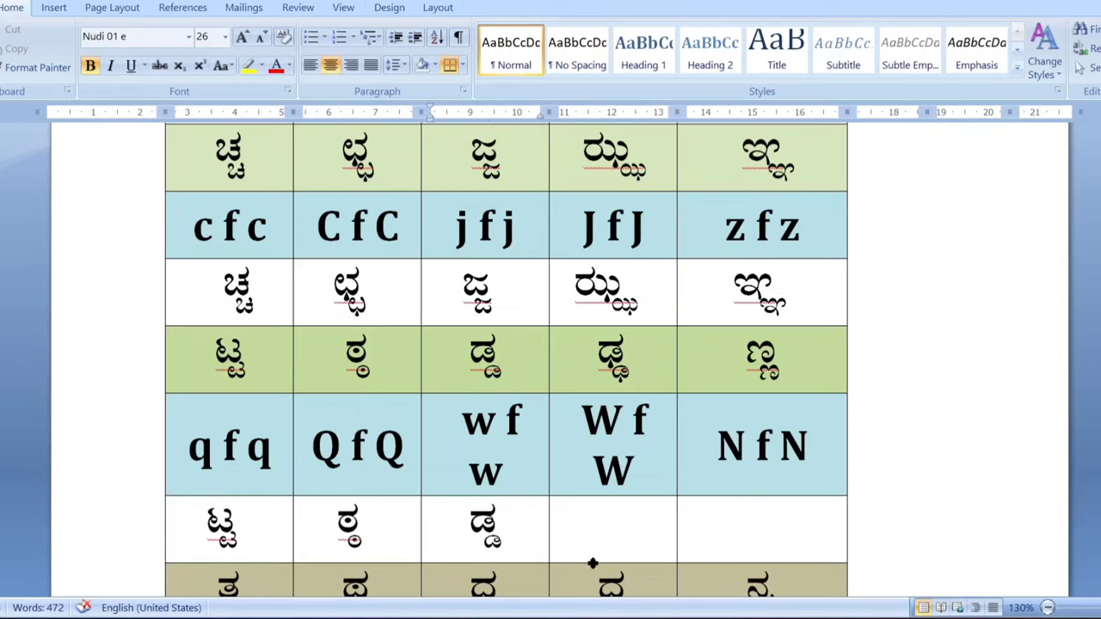
click(606, 529)
text(W)
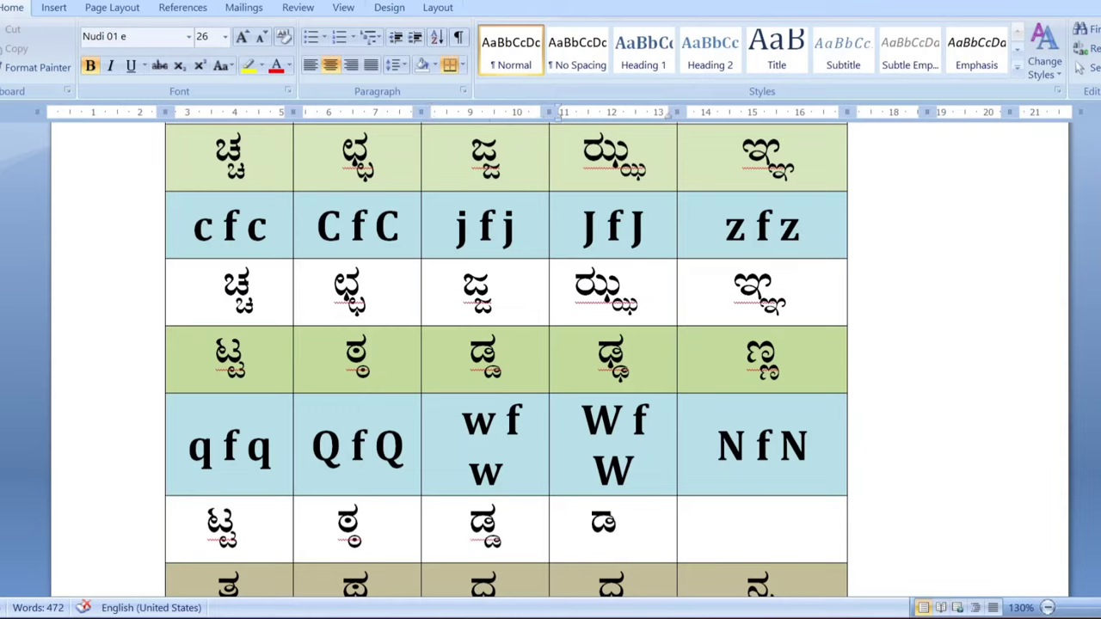
text(fW)
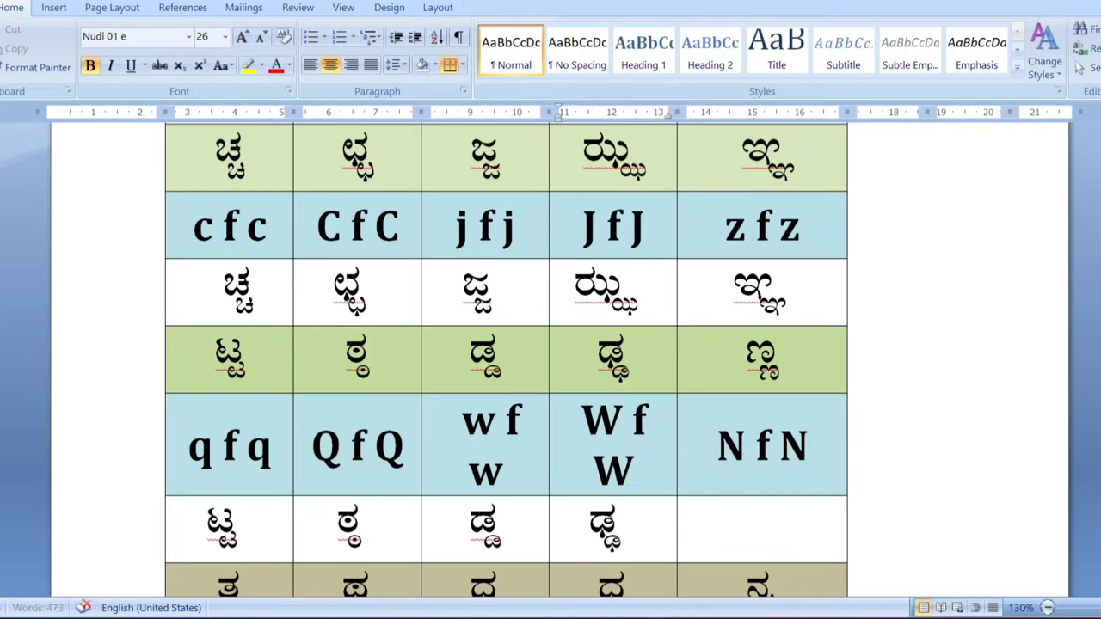
click(754, 529)
text(N )
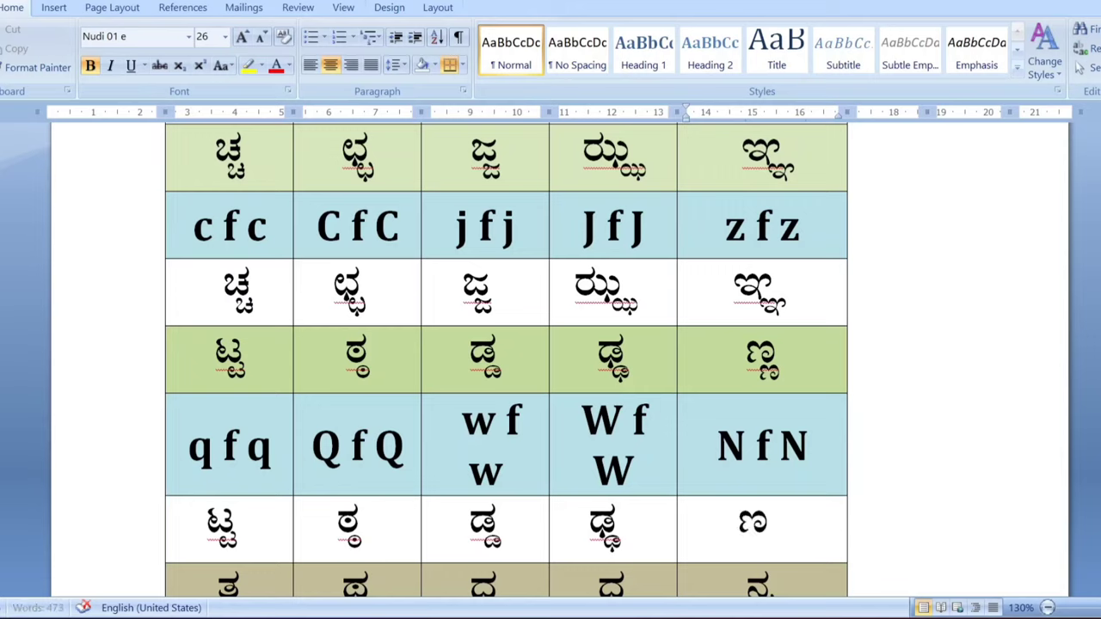
text(f )
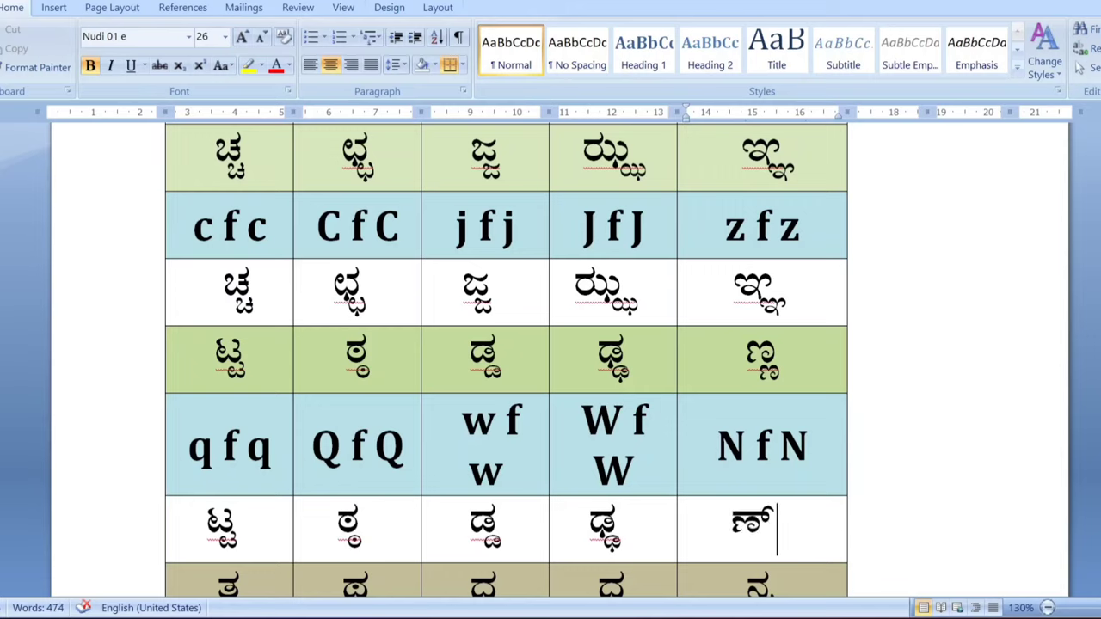
text(N)
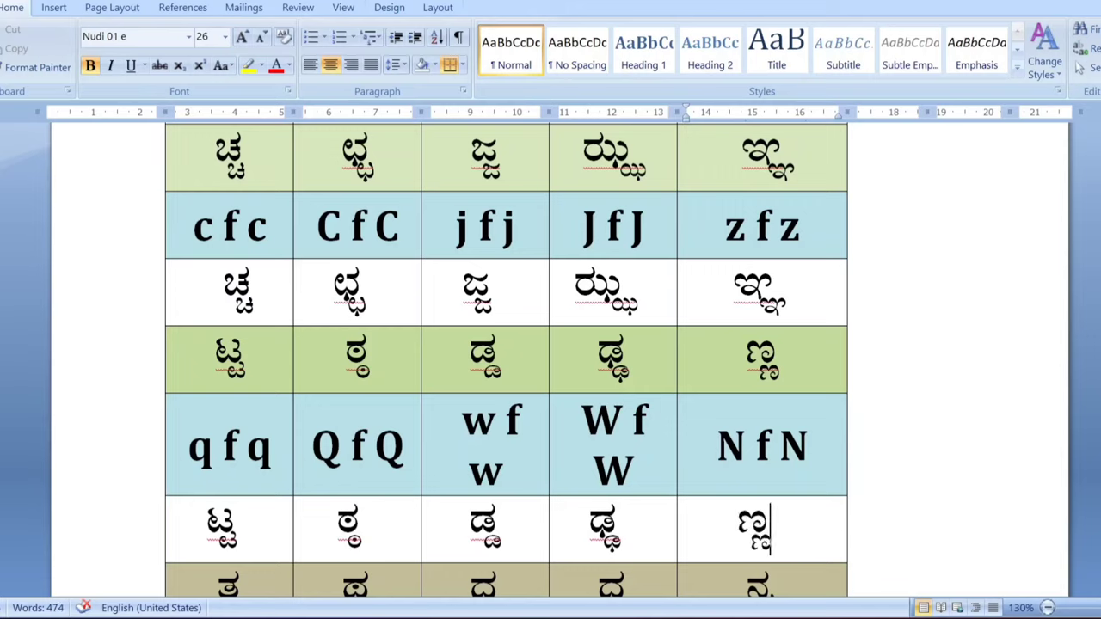
Step: Enter ತ್ತ, ಥ್ಥ, ದ್ದ, ಧ್ಧ and ನ್ನ under tft, TfT, dfd, DfD and nfn
scroll(507, 360, down, 1)
scroll(507, 360, down, 7)
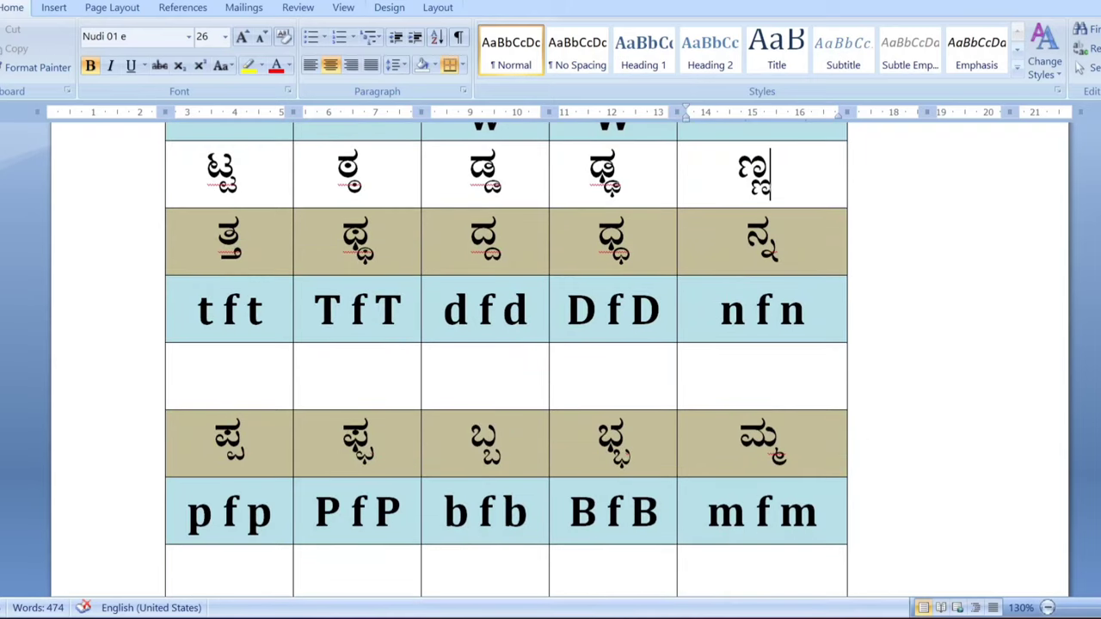
click(238, 377)
text(t)
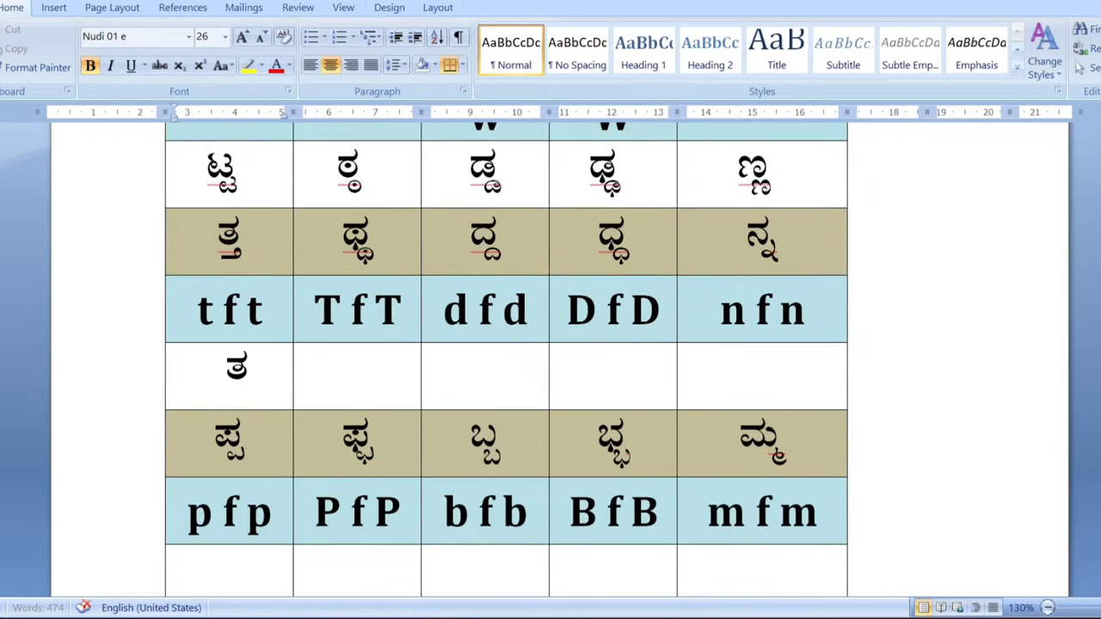
text(fr)
click(357, 376)
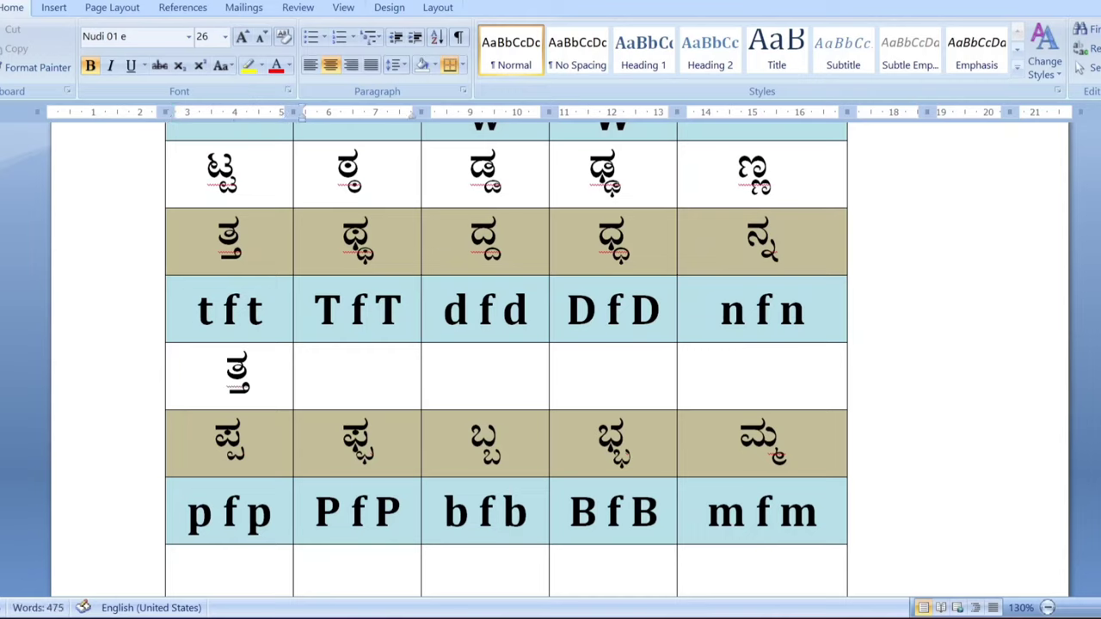
text(Tf)
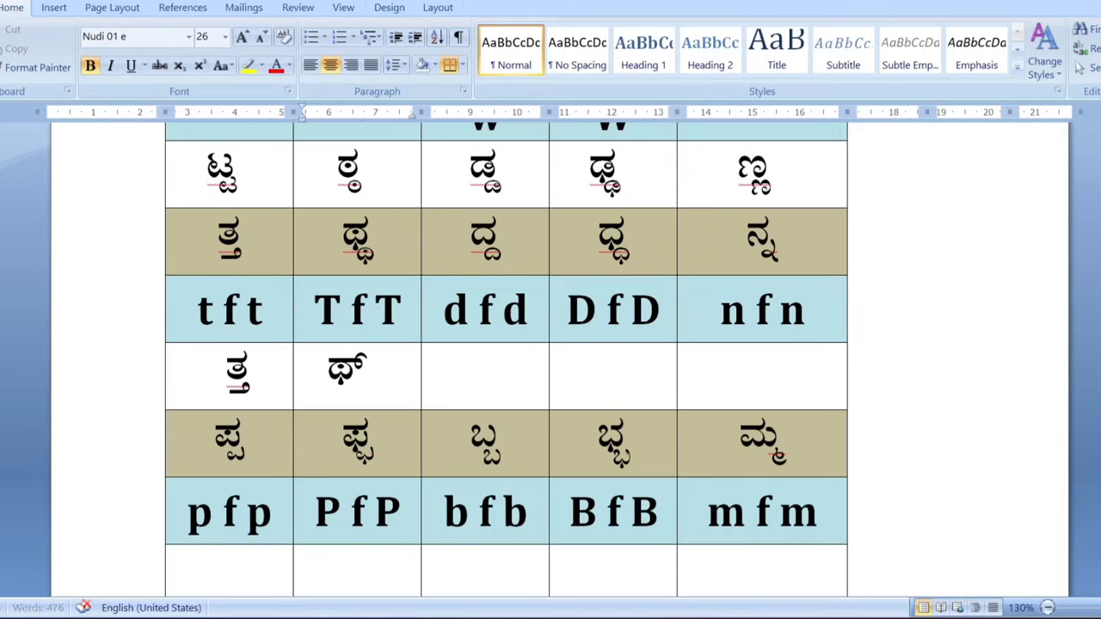
text(T)
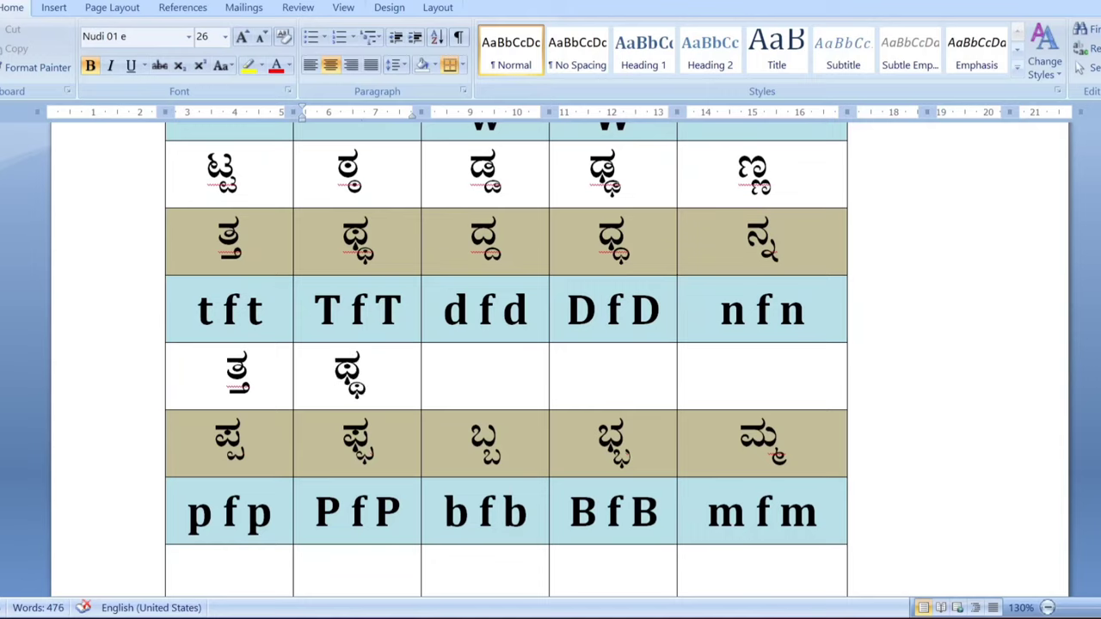
click(478, 376)
text(df)
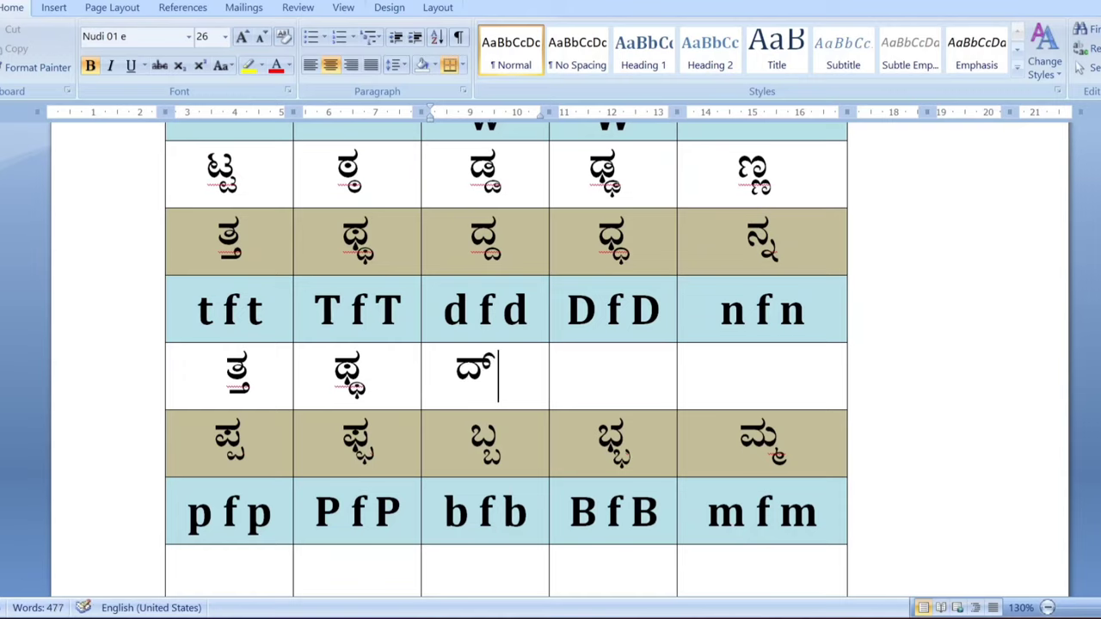
text(d)
click(606, 376)
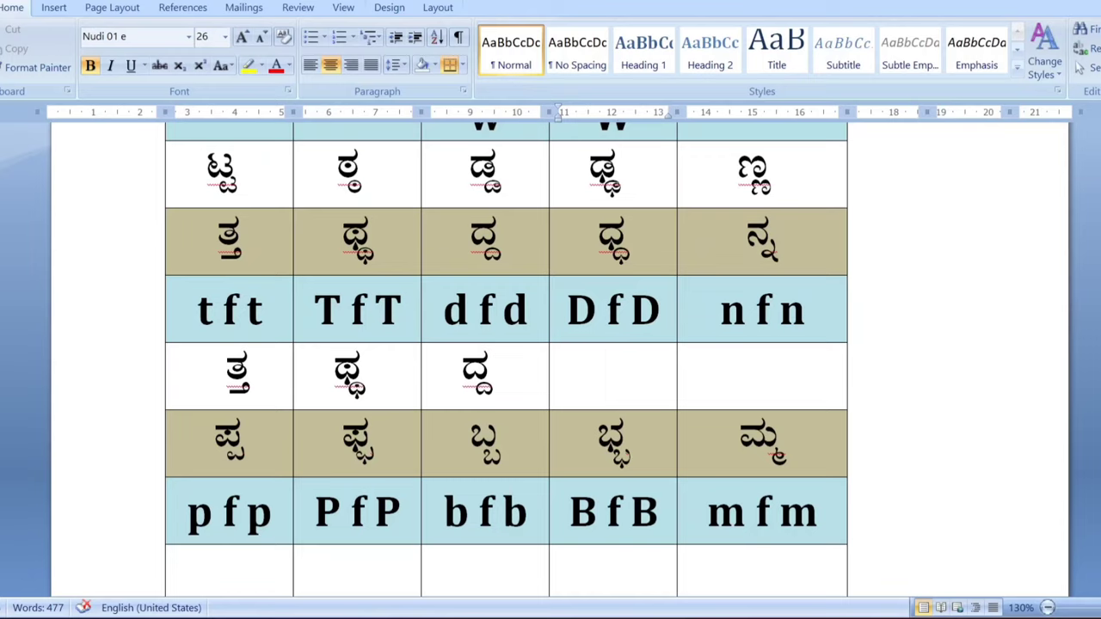
text(Df)
text(D)
click(756, 376)
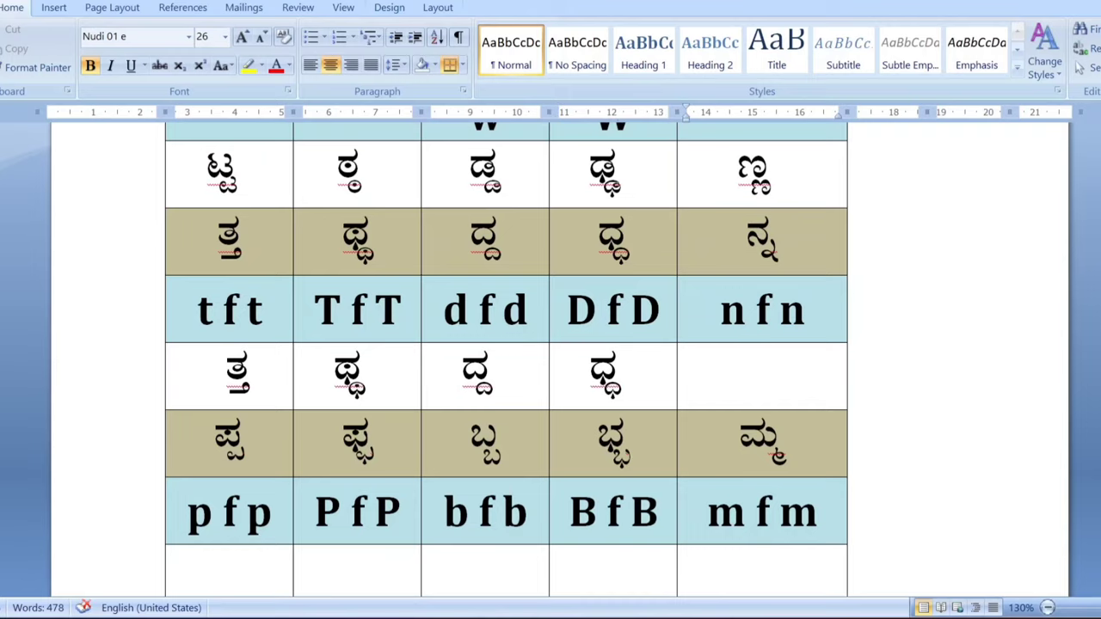
text(nfn)
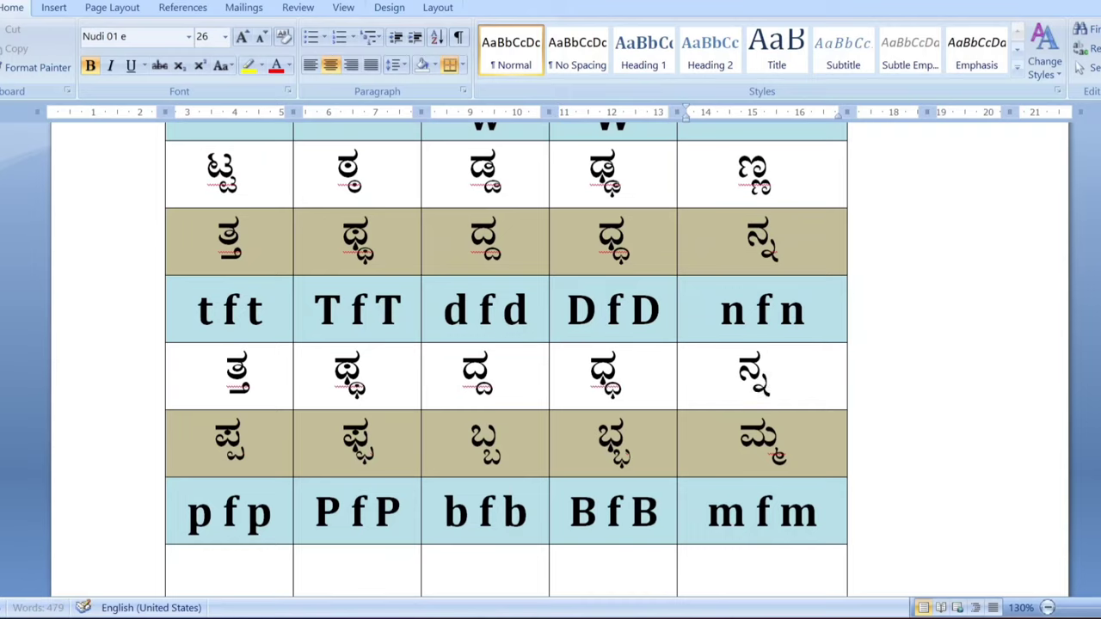
Step: Type pfp, PfP, bfb, BfB and mfm to enter ಪ್ಪ ಫ್ಫ ಬ್ಬ ಭ್ಭ ಮ್ಮ in the row
scroll(551, 344, down, 5)
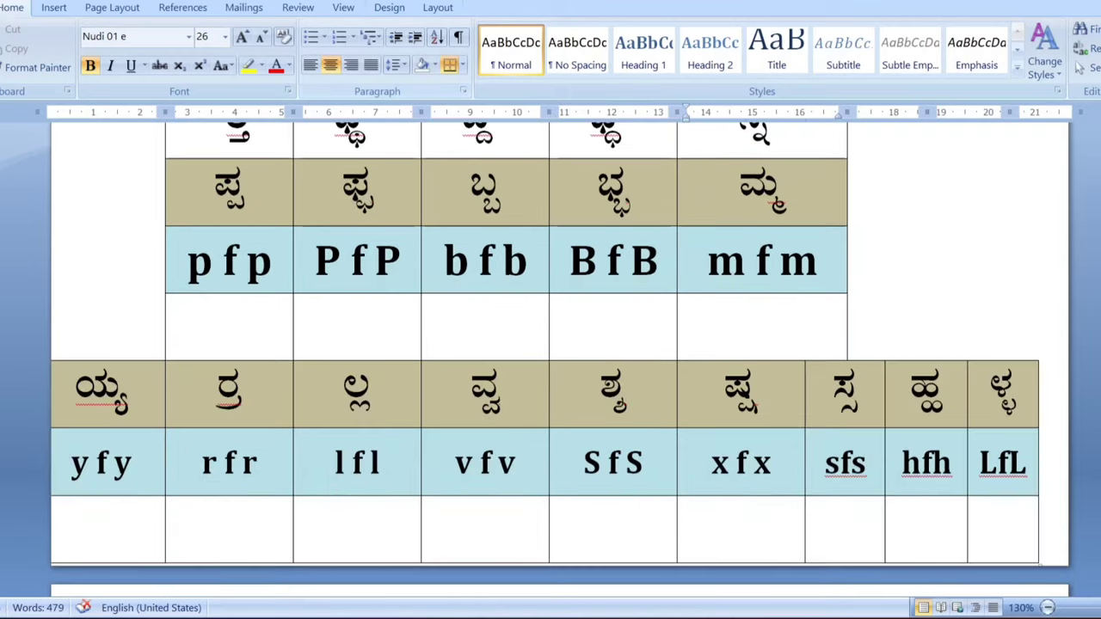
click(228, 327)
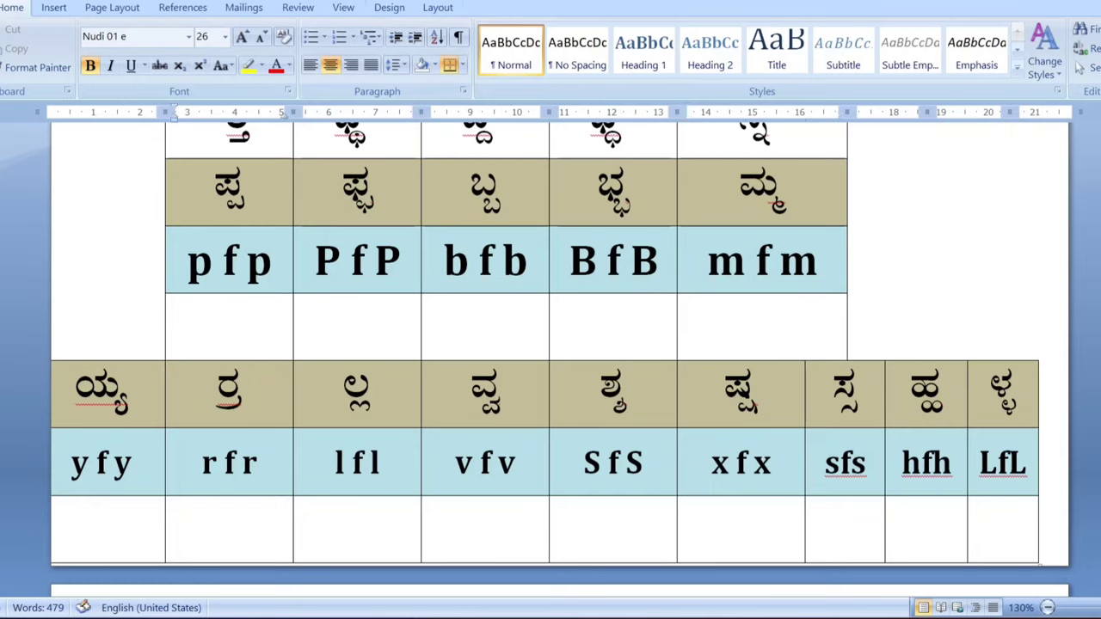
text(p)
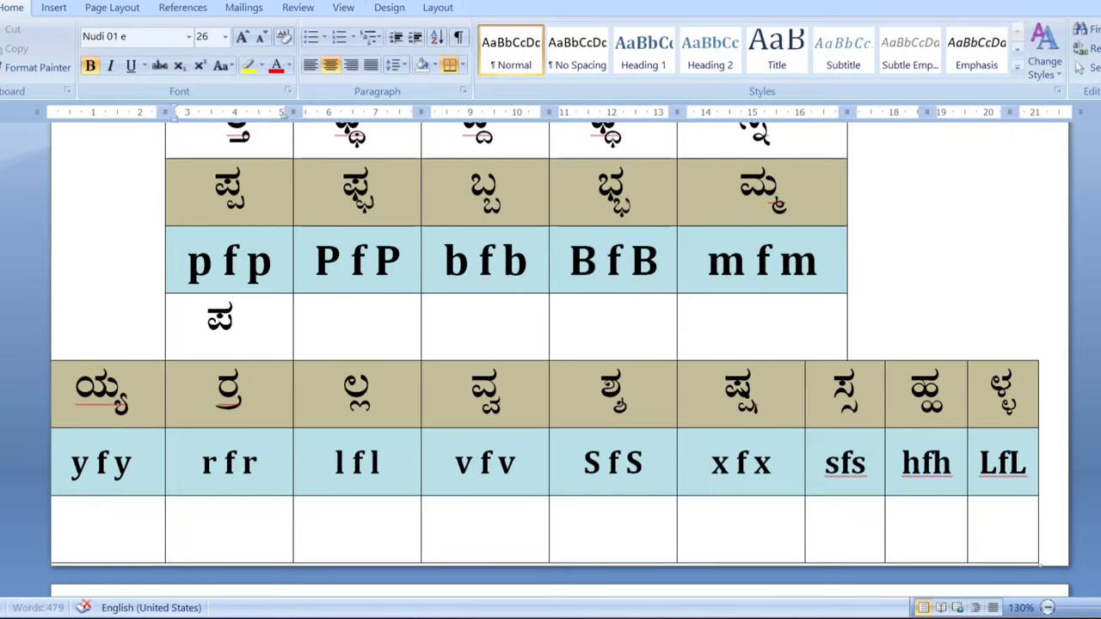
text(fp)
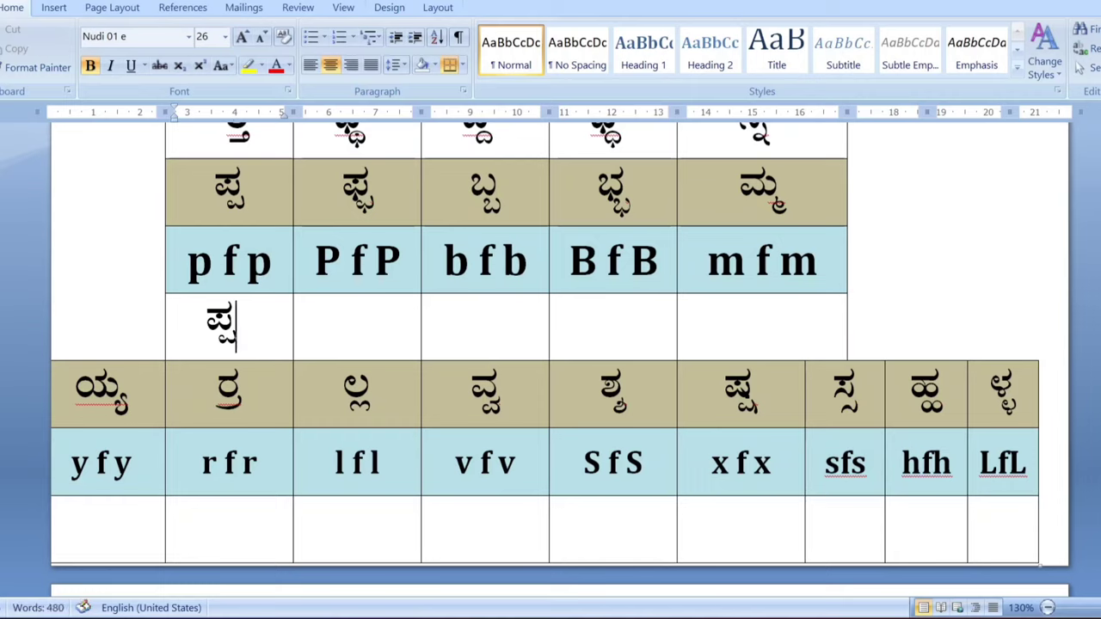
click(367, 327)
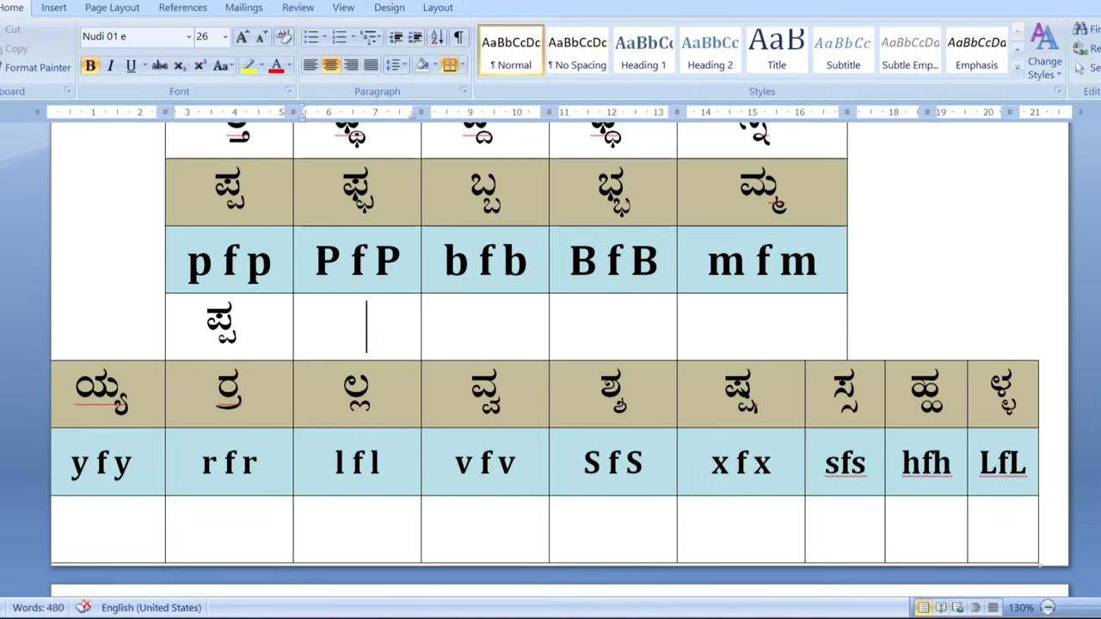
text(P f )
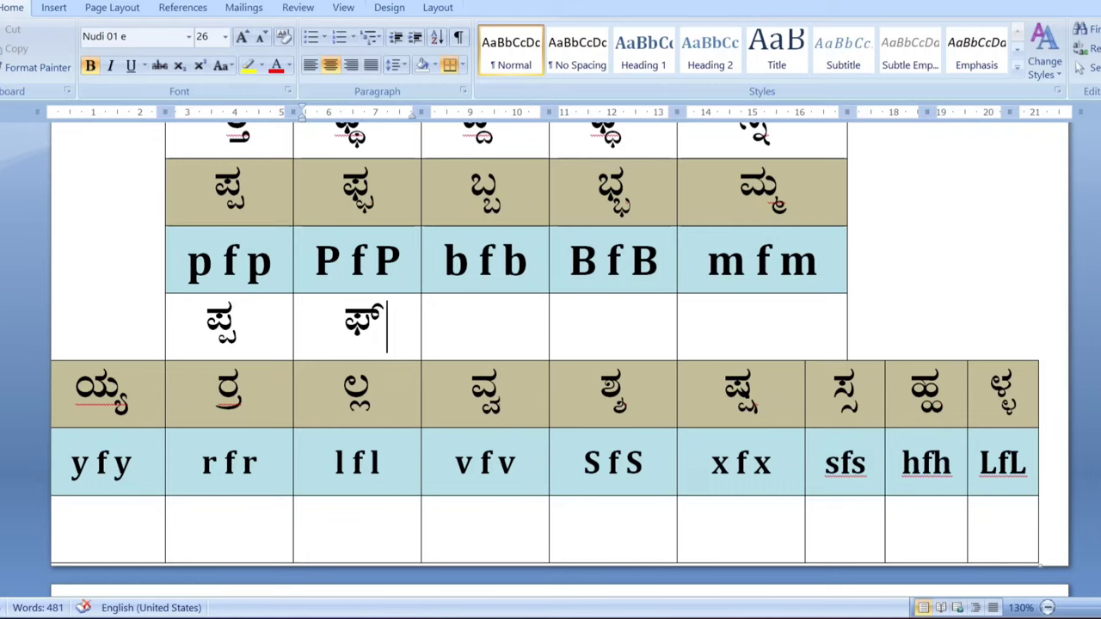
text(P)
click(494, 327)
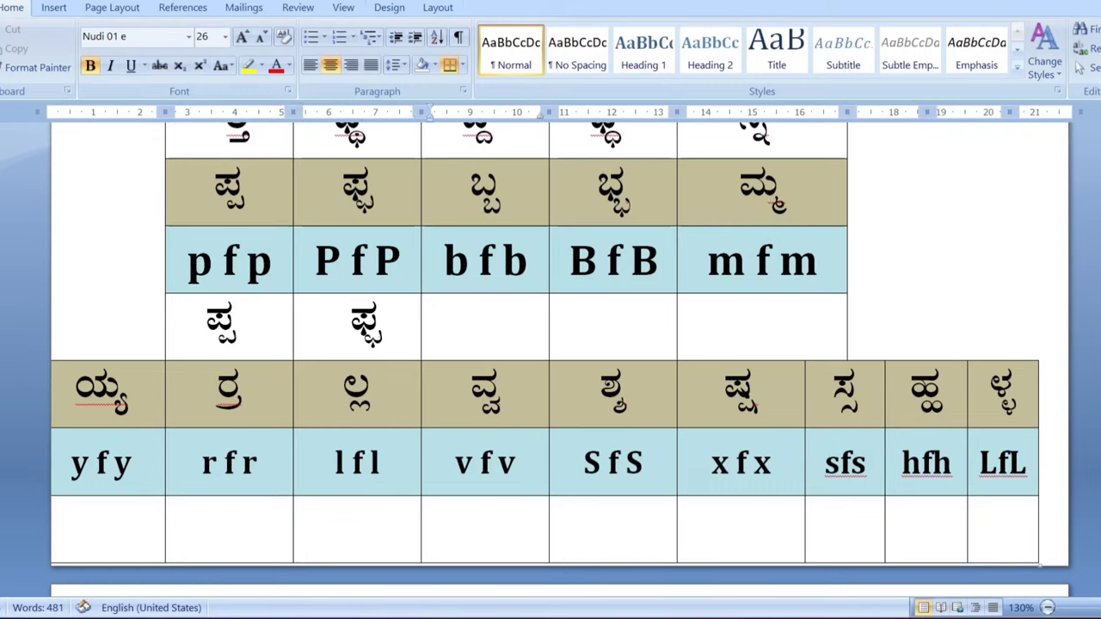
text(bfb)
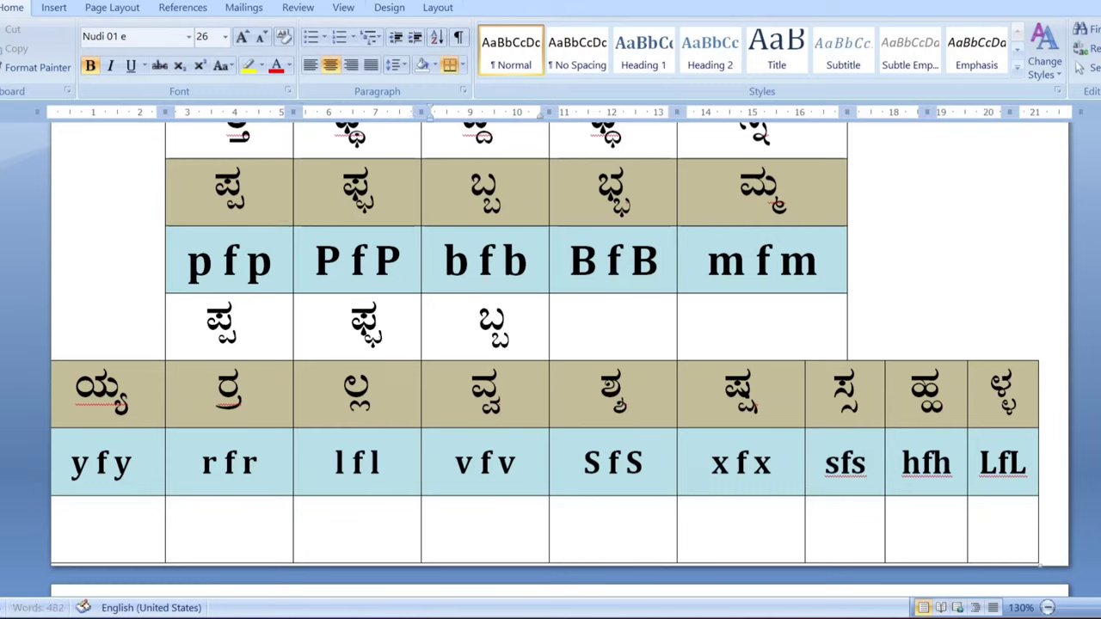
click(613, 327)
text(B)
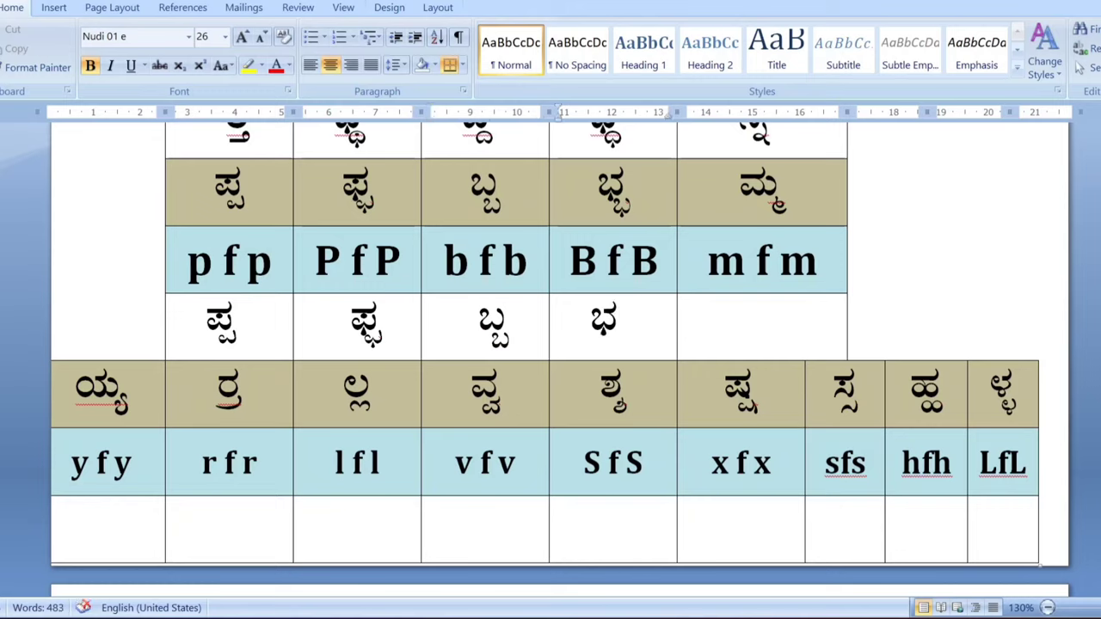
text(fB)
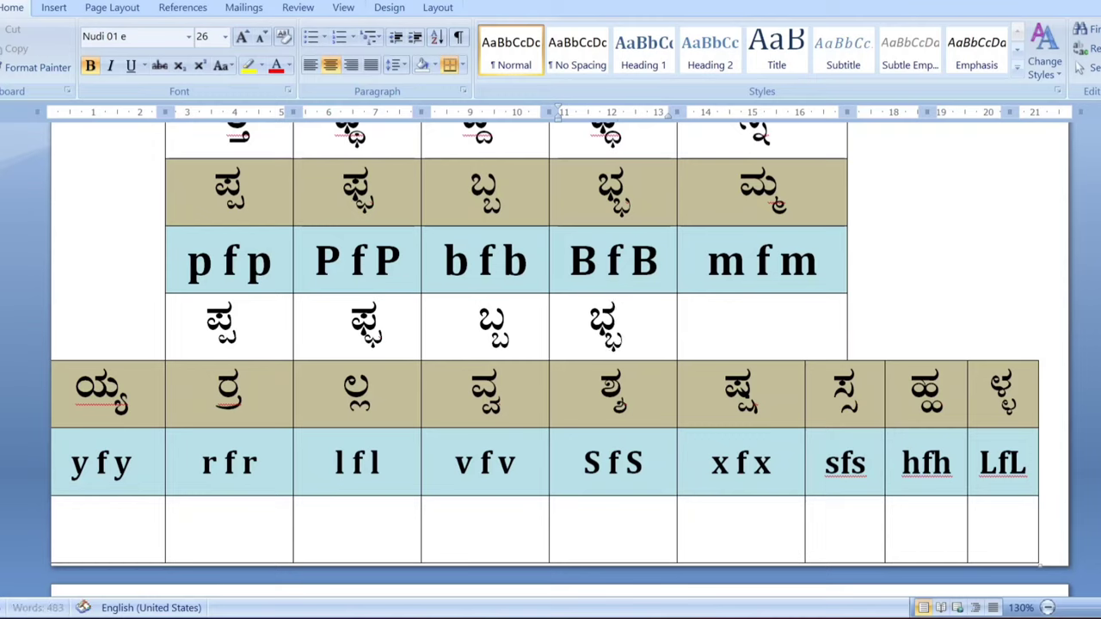
click(755, 327)
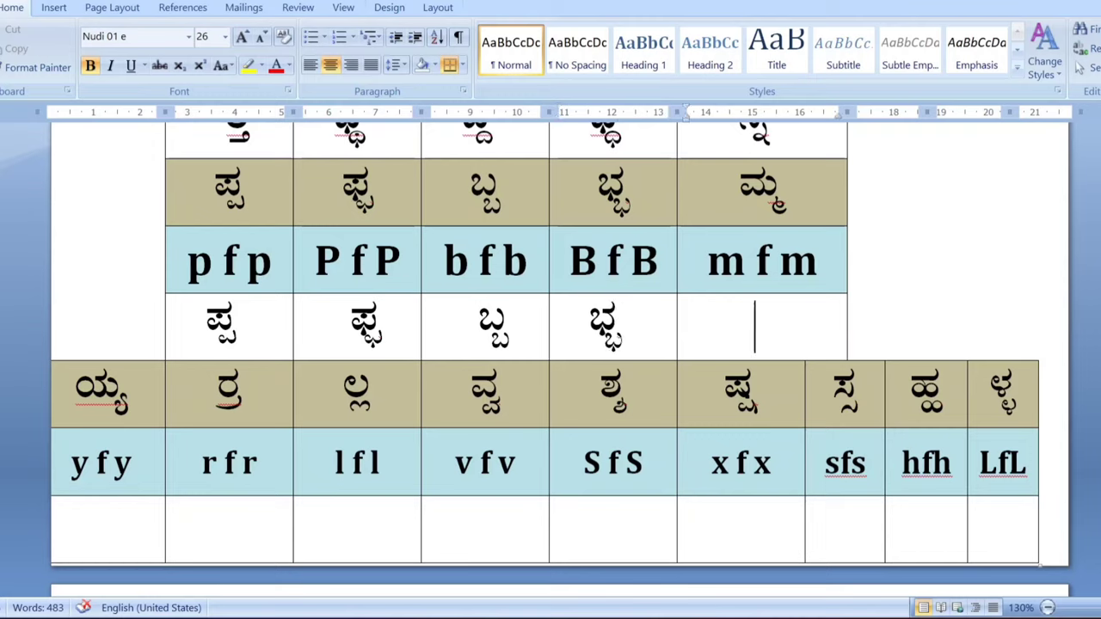
text(mfm)
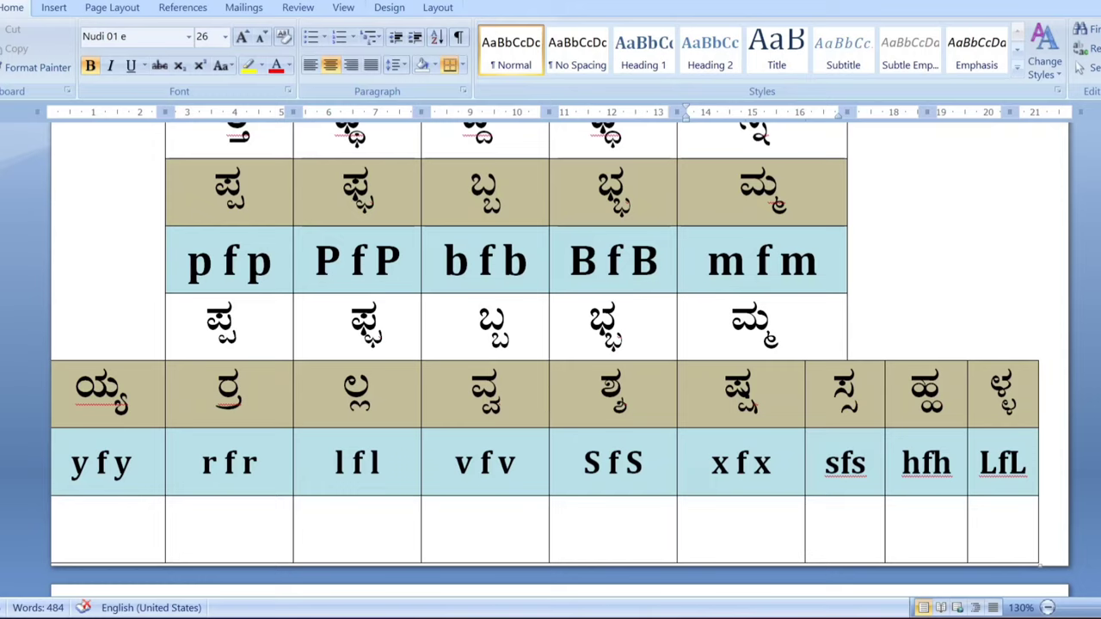
click(107, 529)
Step: Type yfy, rfr, lfl, vfv, SfS, xfx, sfs, hfh and LfL across the last conjunct row
text(y)
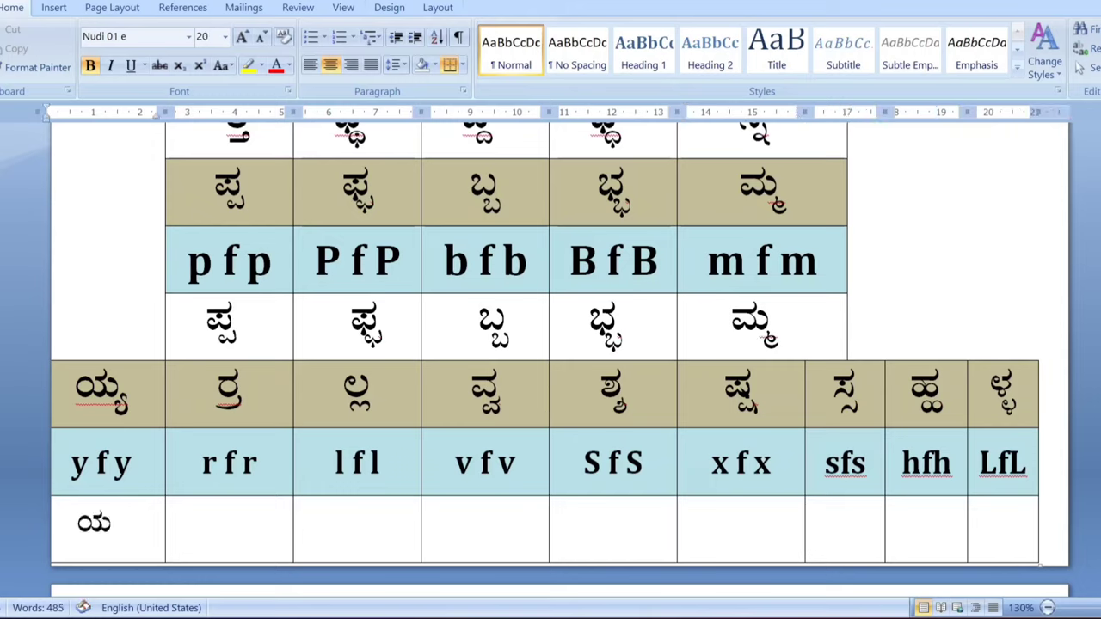
text(fy)
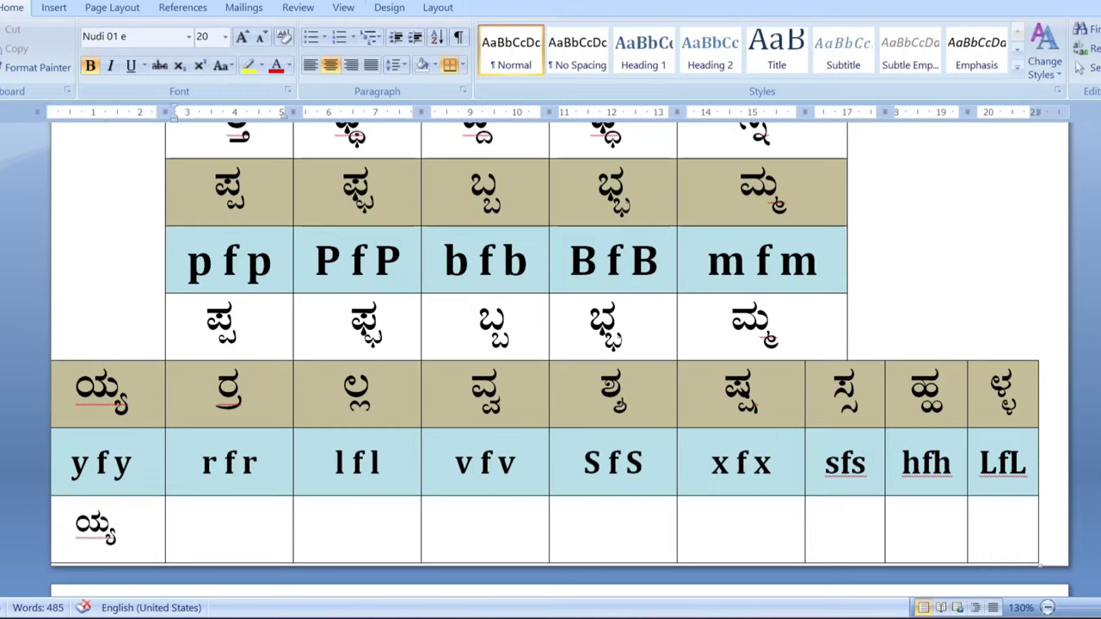
key(Tab)
text(rfr)
text(lf)
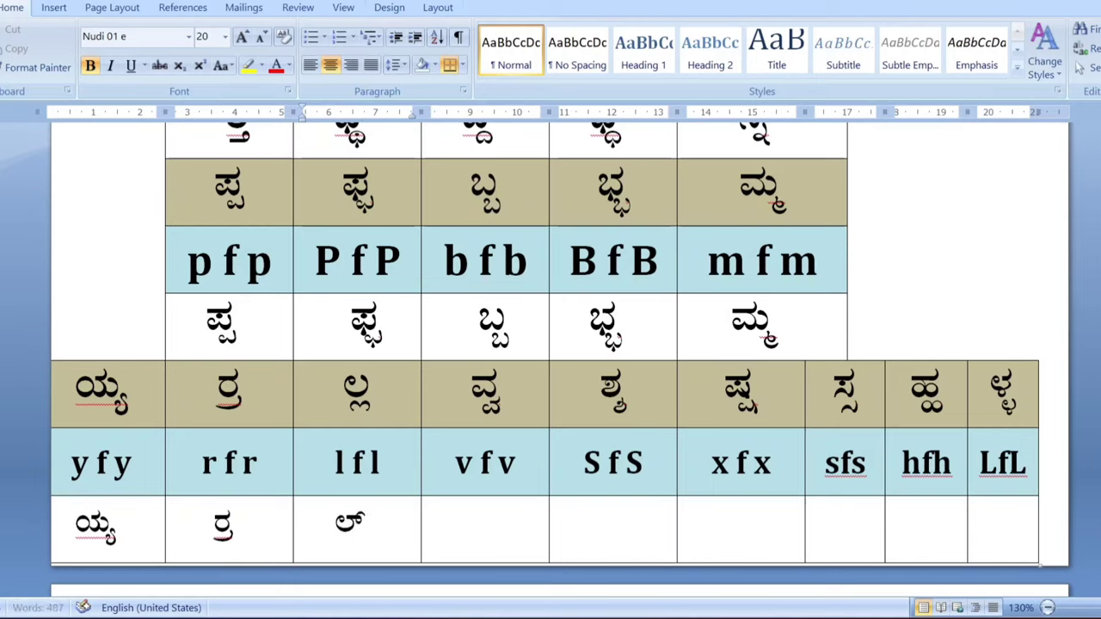
text(l)
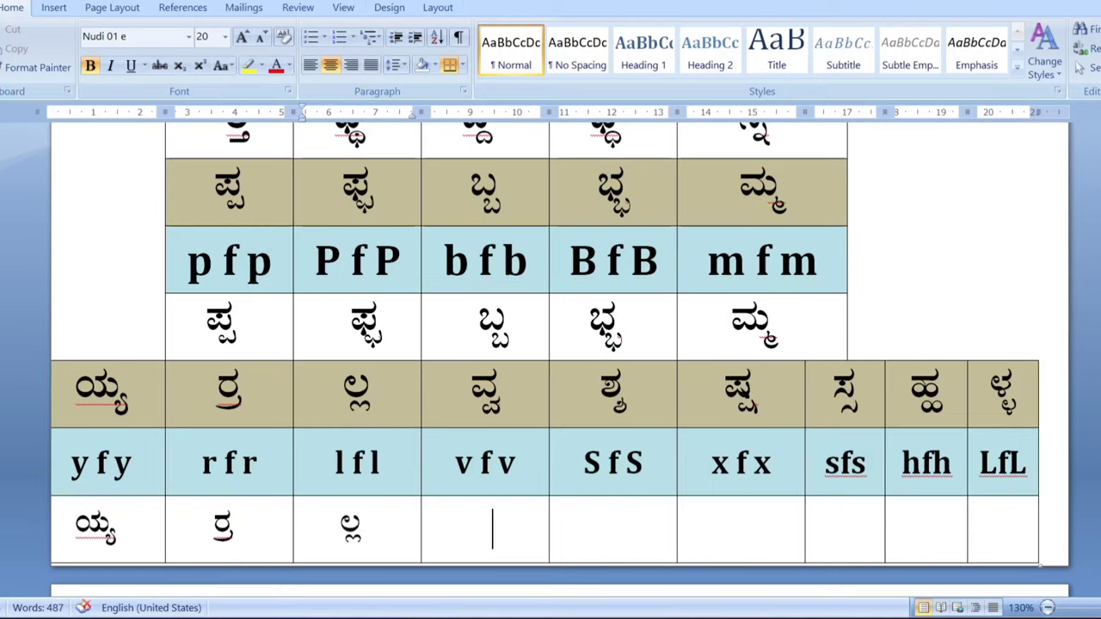
text(vf)
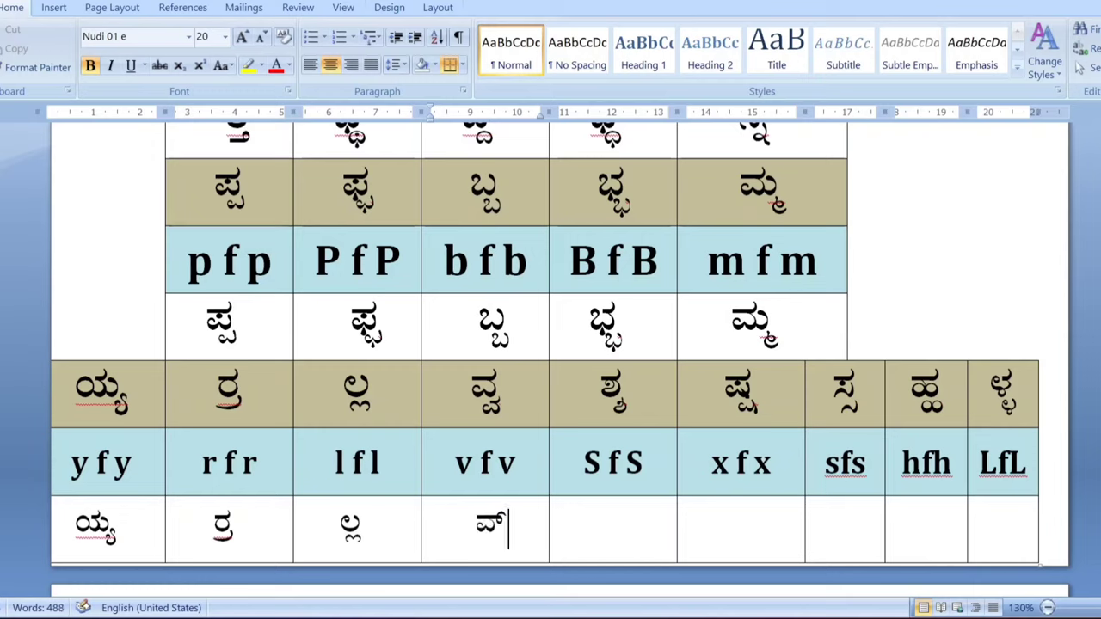
text(v)
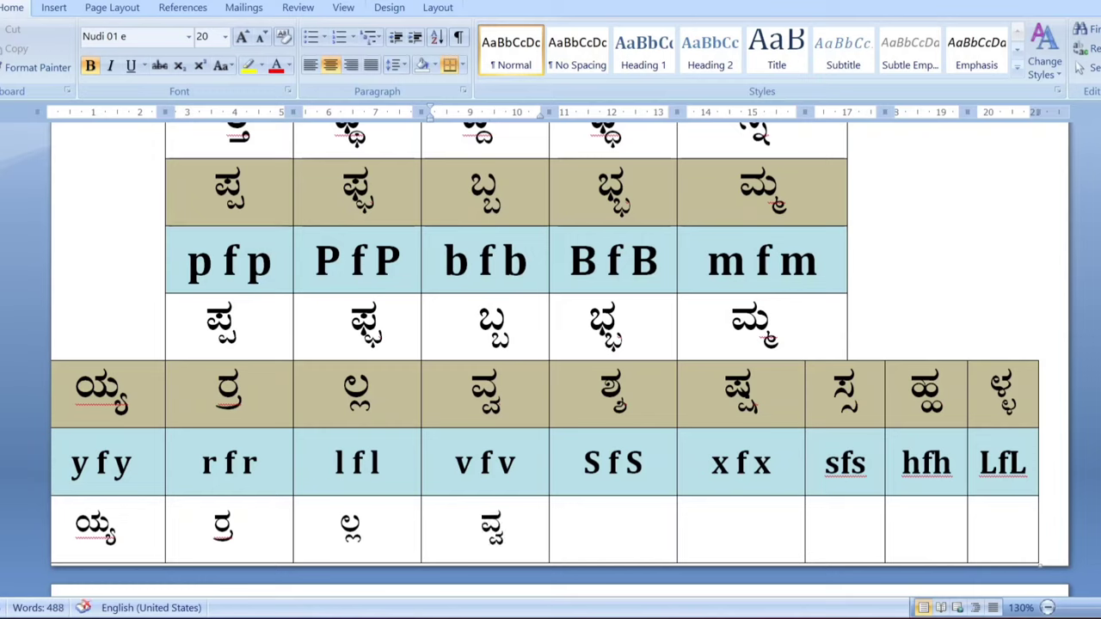
text(S)
text(fS)
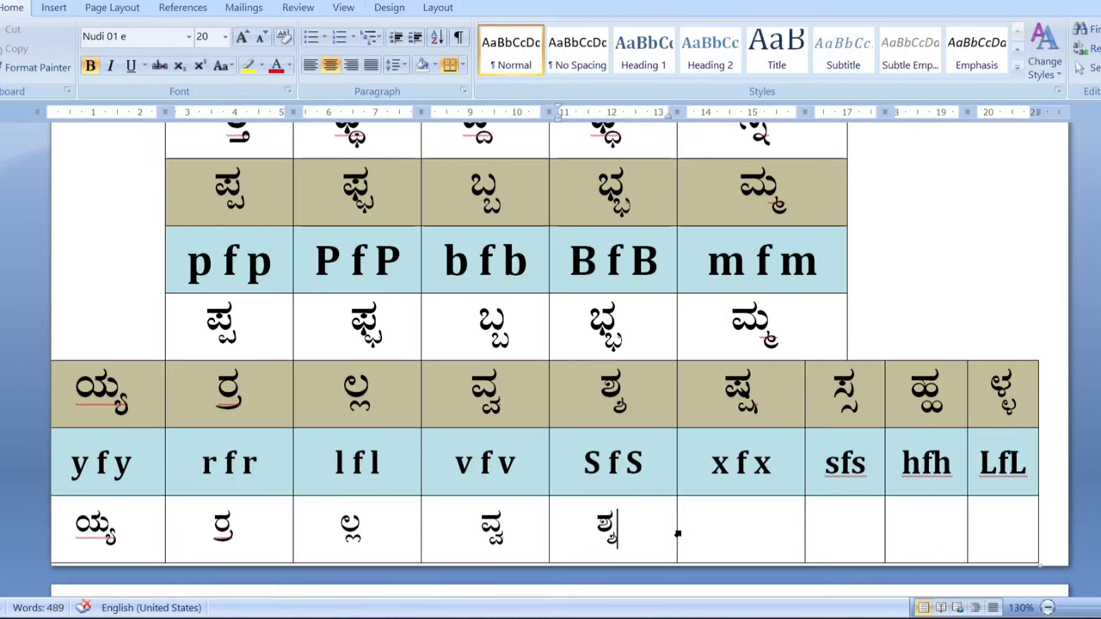
key(Tab)
text(xf)
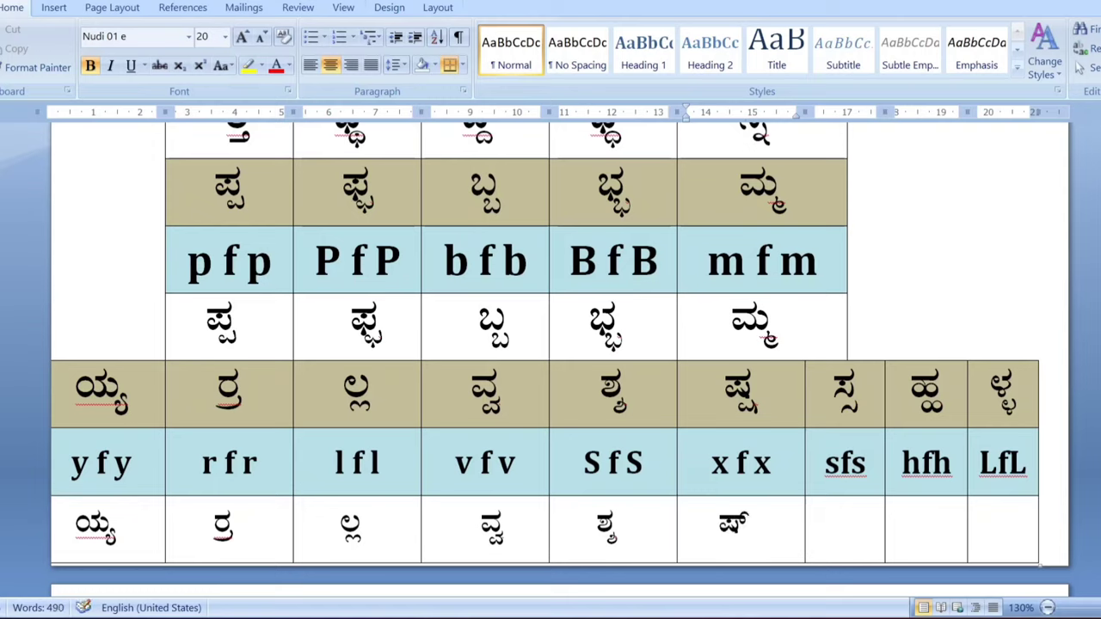
text(x)
key(Tab)
text(s)
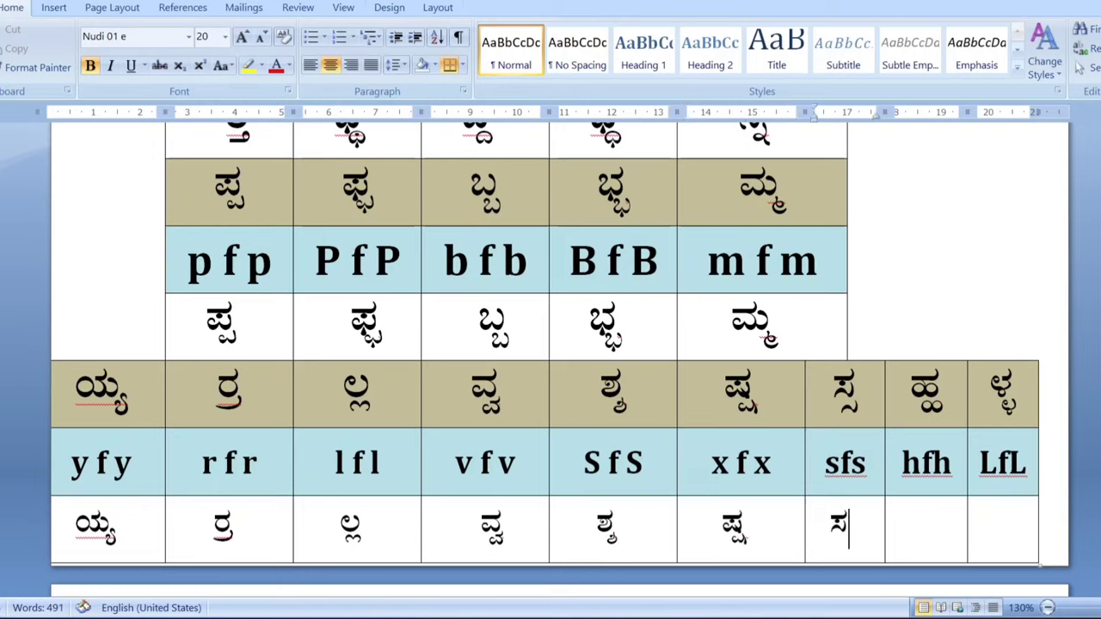
text(fs)
key(Tab)
text(hfh)
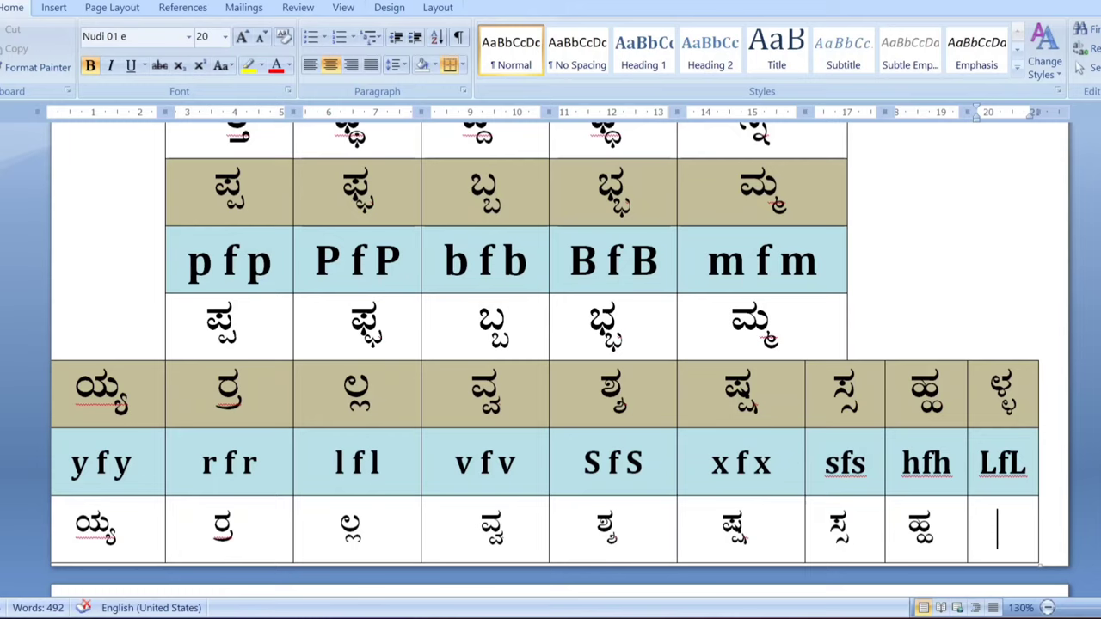
text(Lf)
text(L)
scroll(561, 361, down, 1)
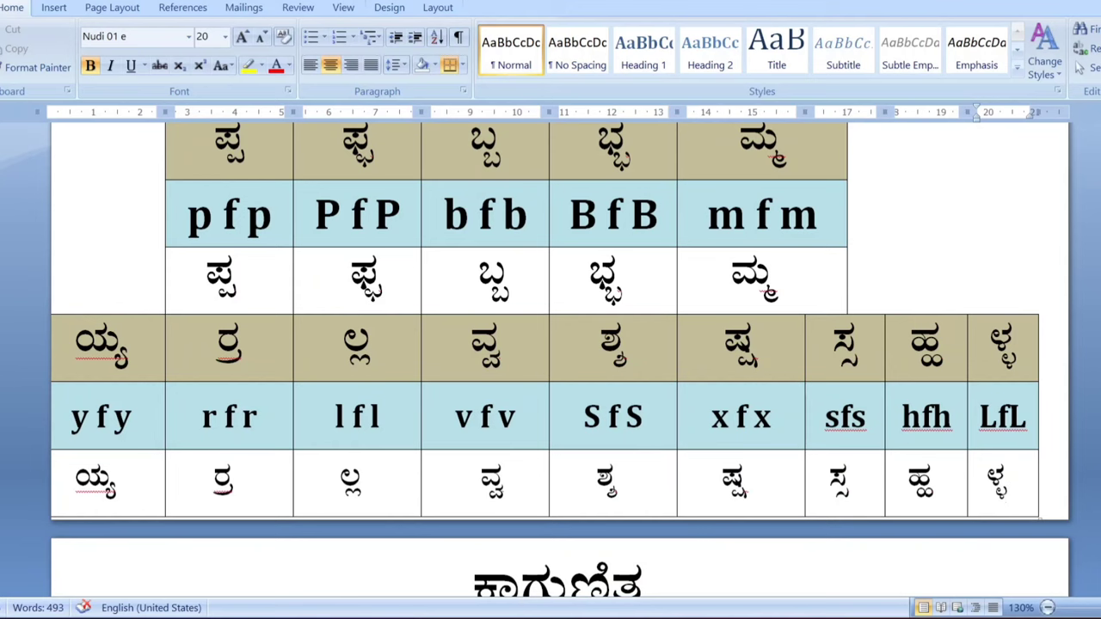
key(Down)
key(Down)
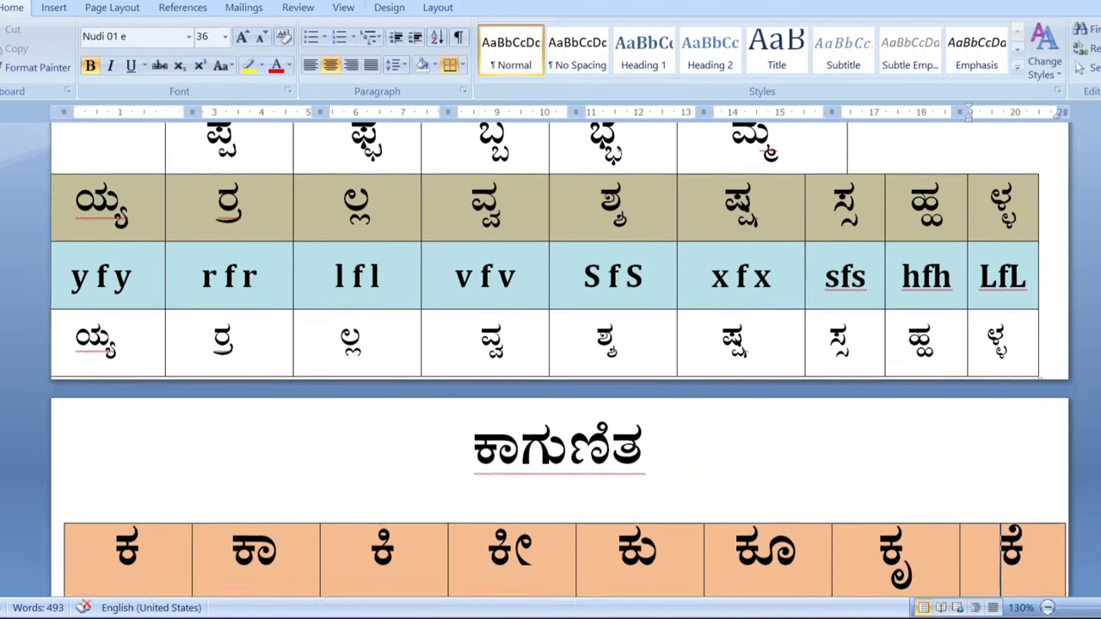
key(Down)
key(Down)
key(Down)
key(Down)
key(Down)
key(Down)
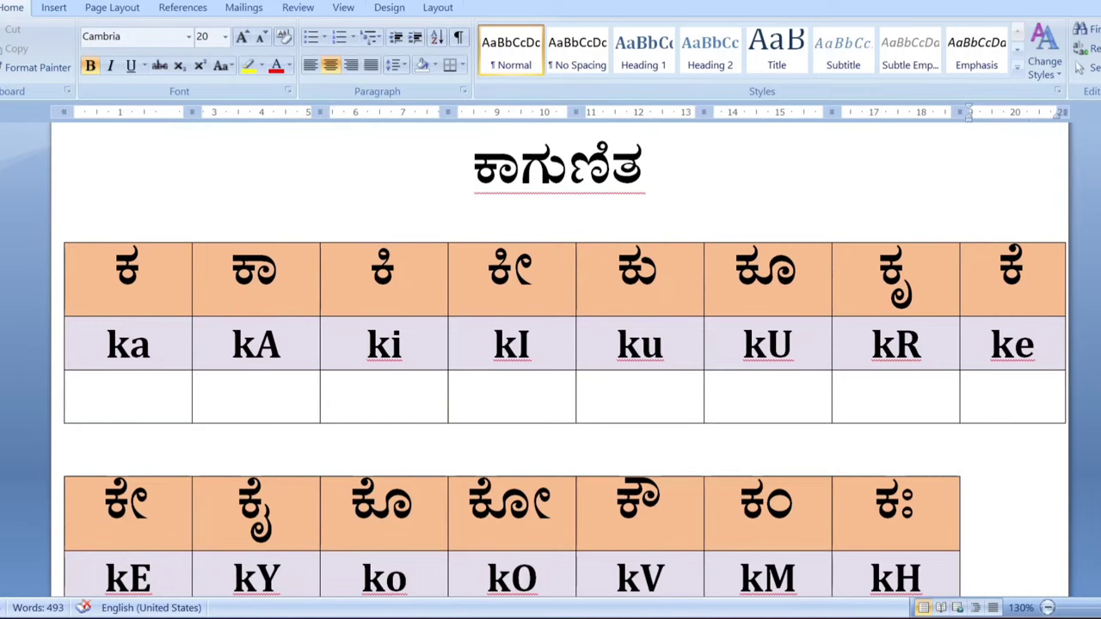
key(Return)
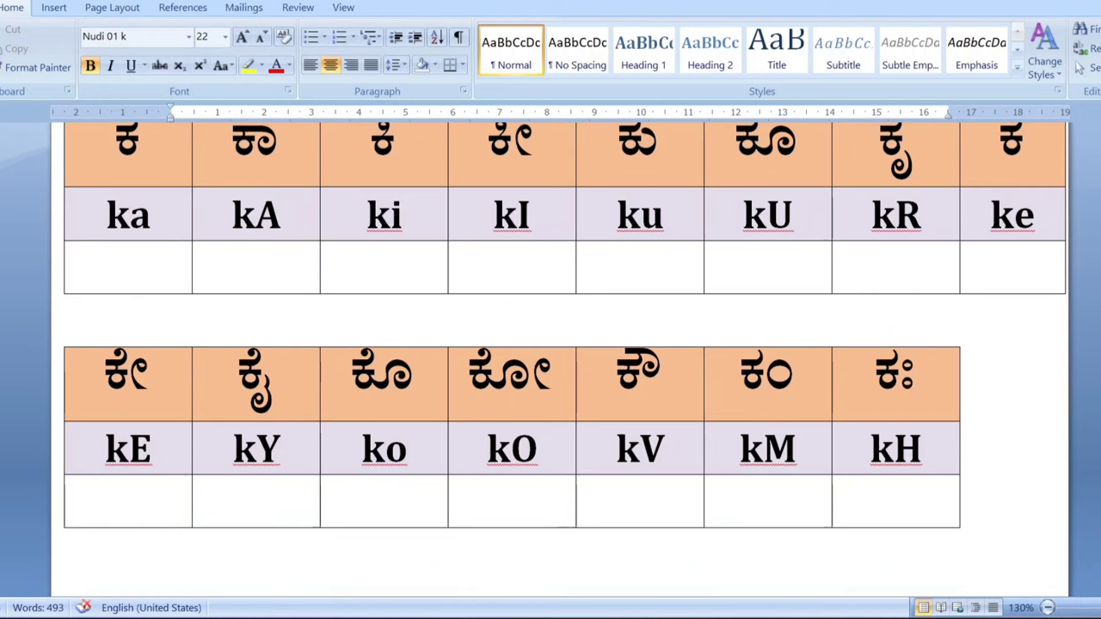
key(Up)
key(Up)
key(Up)
key(Up)
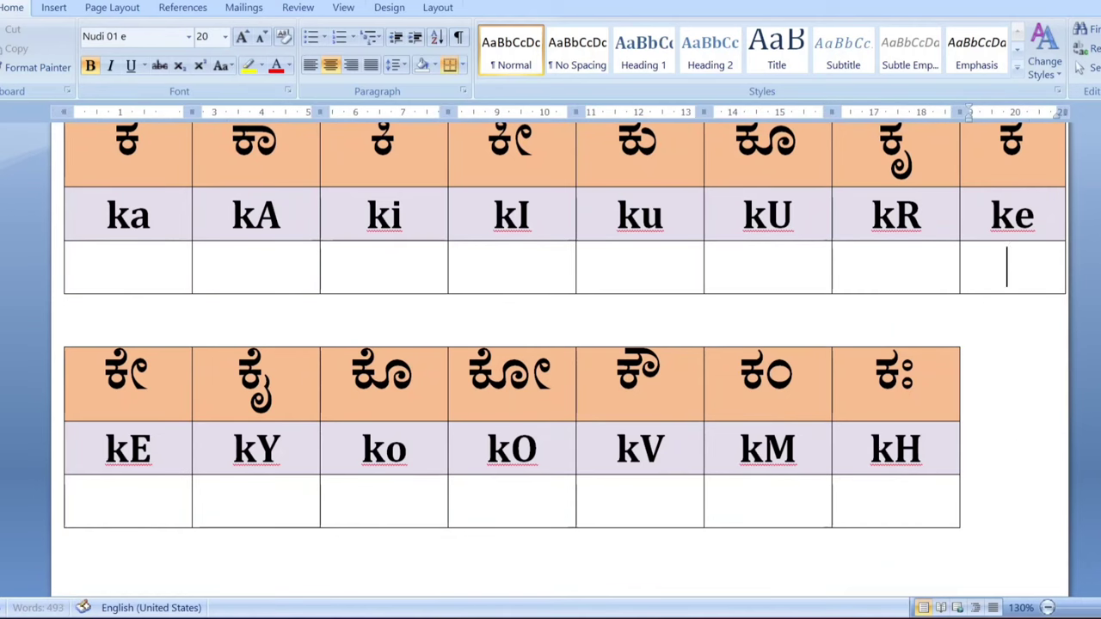
key(Up)
key(Up)
key(Up)
key(Up)
key(Down)
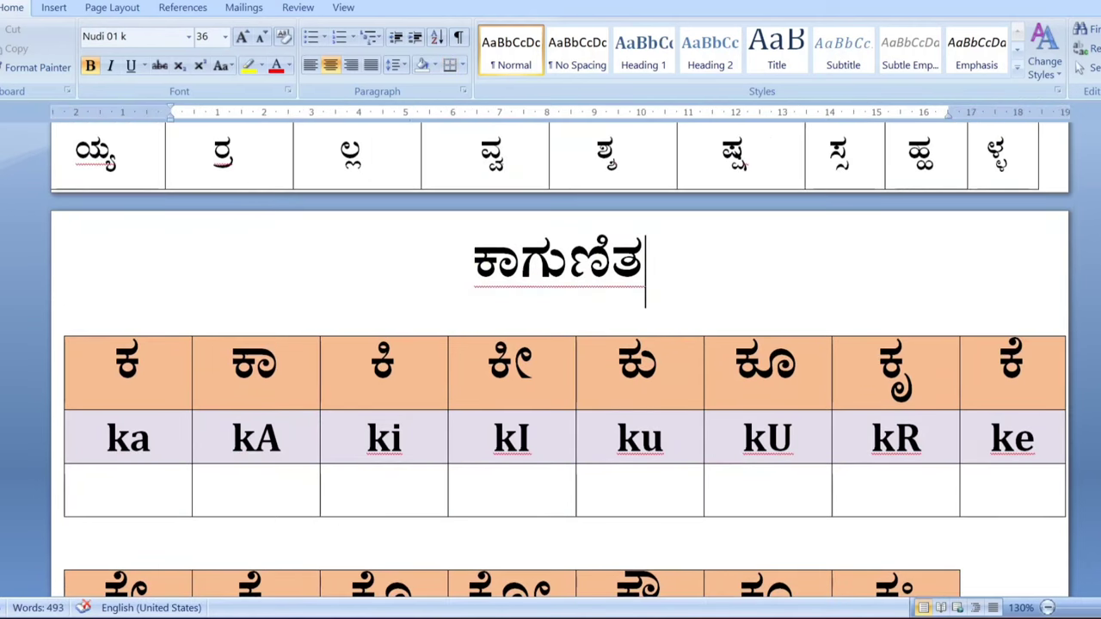
key(Down)
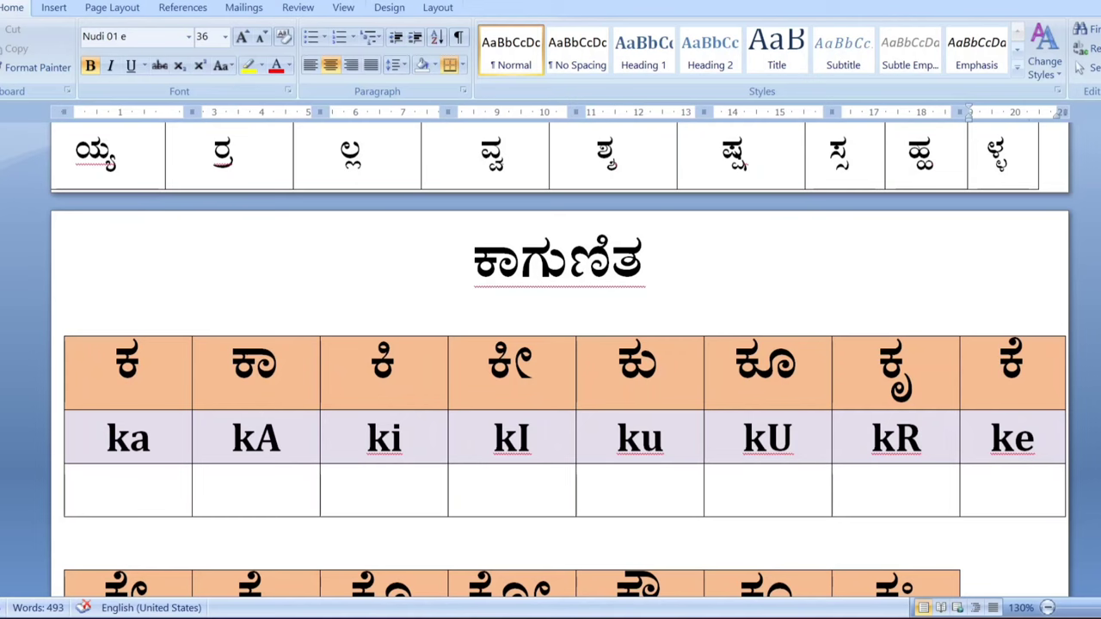
scroll(559, 361, down, 2)
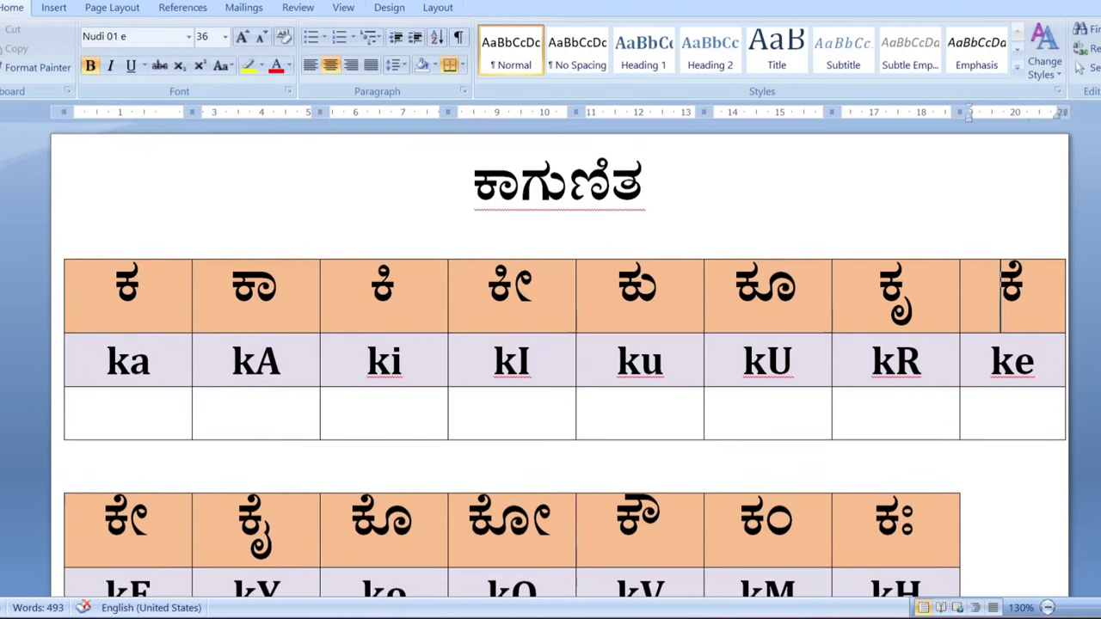
scroll(559, 361, down, 1)
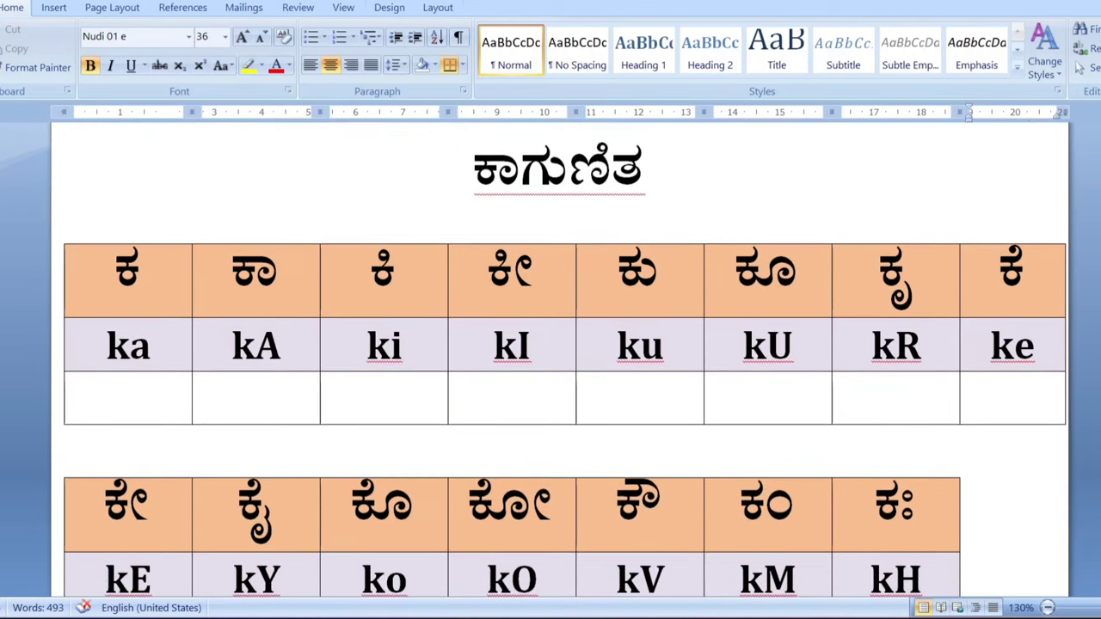
Step: Enter ಕ, ಕಾ, ಕಿ and ಕೀ under ka, kA, ki and kI
click(123, 397)
text(k)
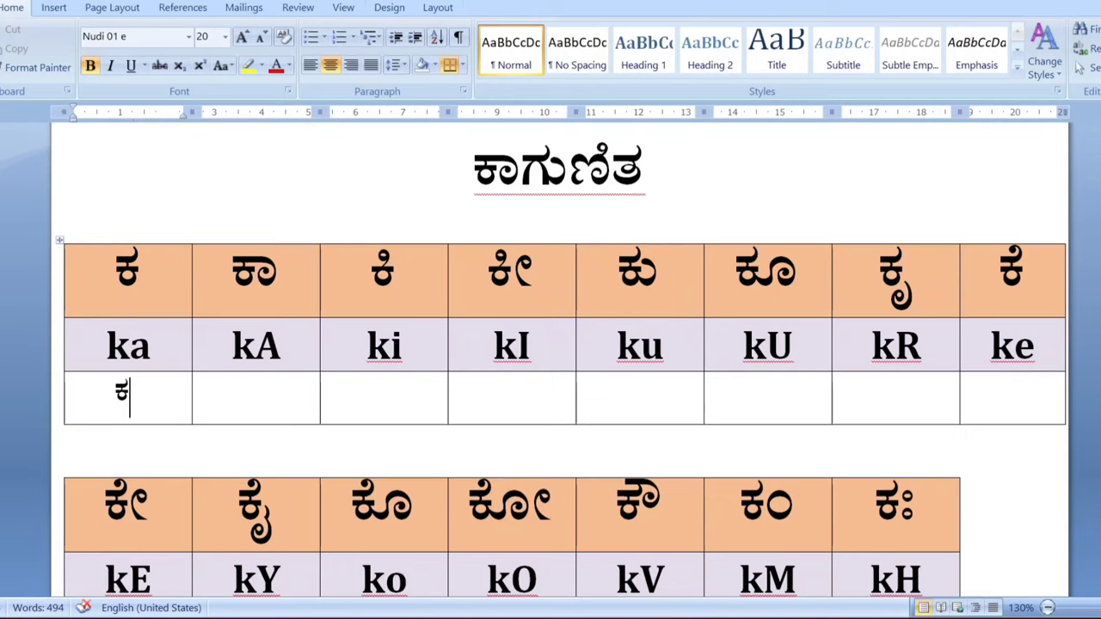
click(252, 397)
text(k)
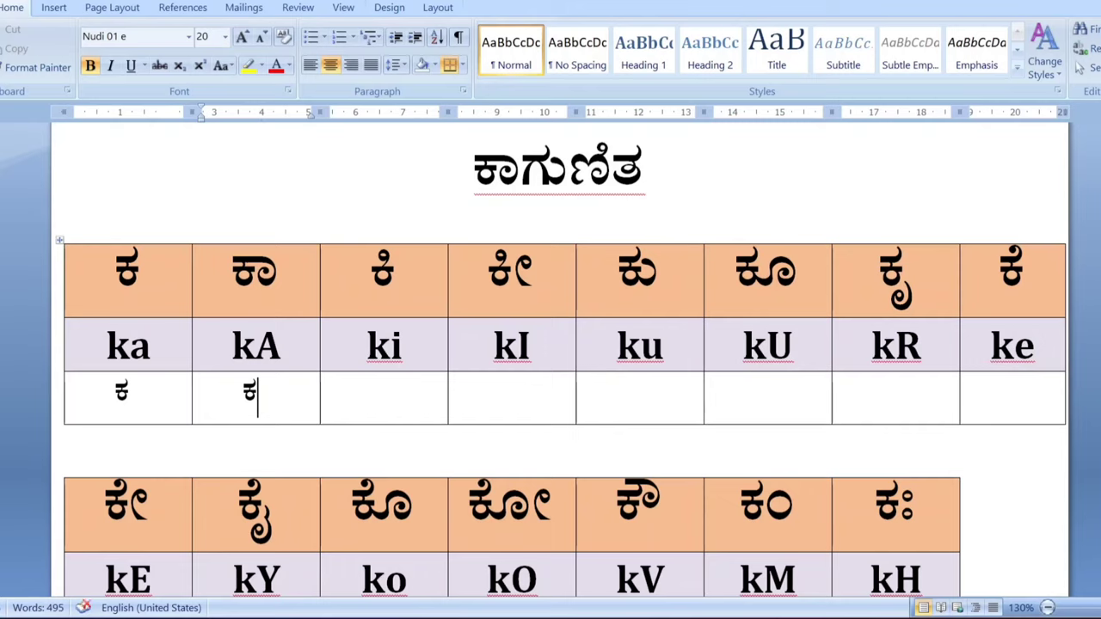
text(A)
click(378, 397)
text(ki)
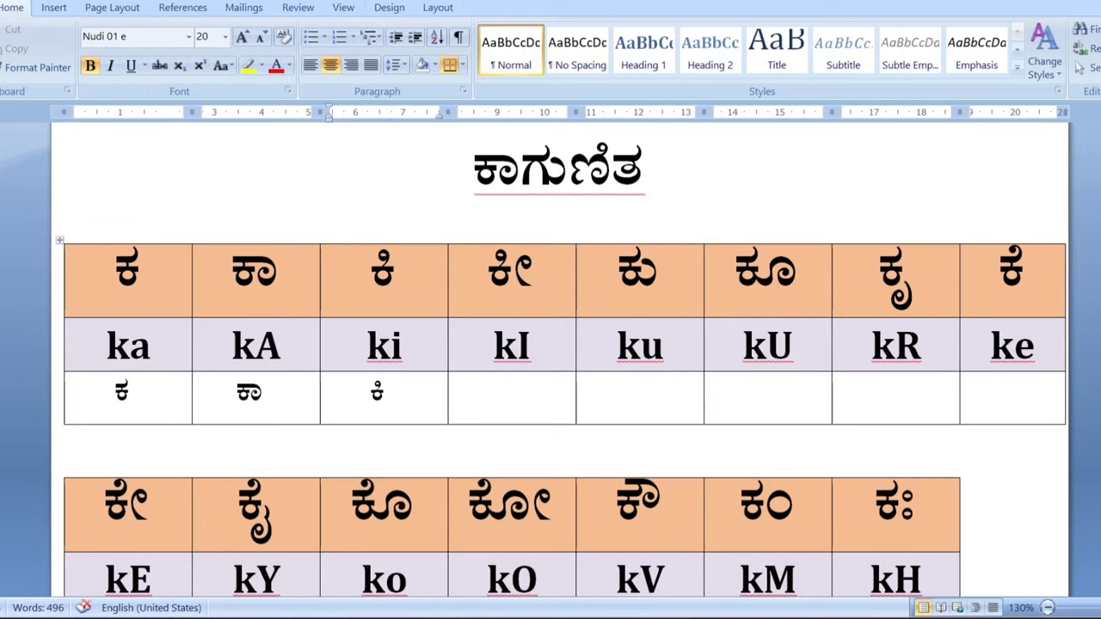
click(506, 397)
text(k)
text(I)
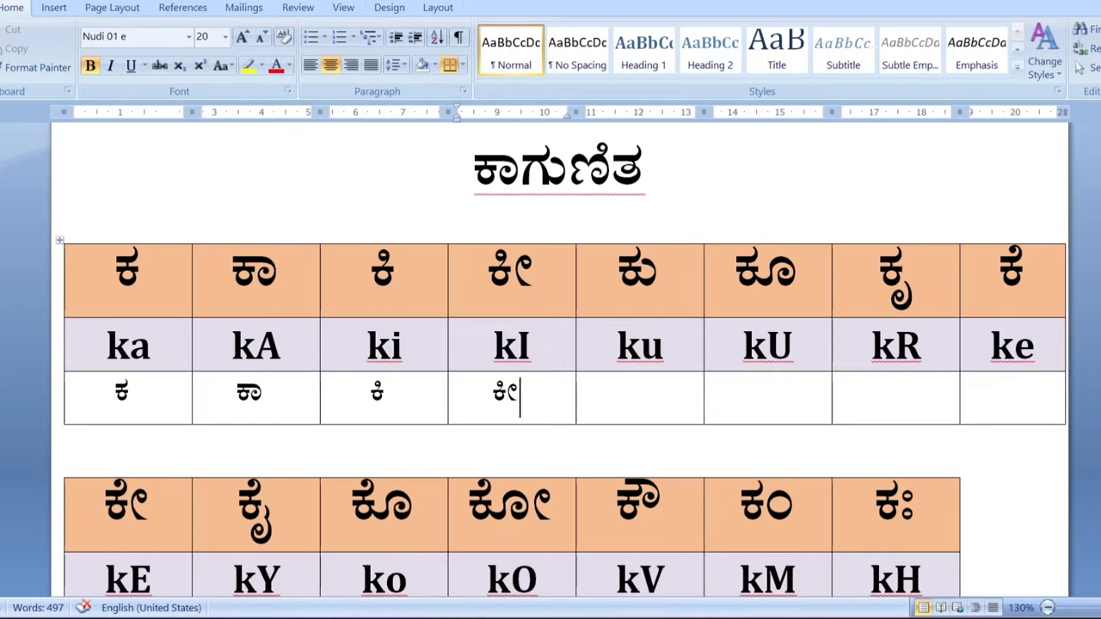
Step: Enter ಕು, ಕೂ, ಕೃ and ಕೆ under ku, kU, kR and ke
click(634, 397)
text(ku)
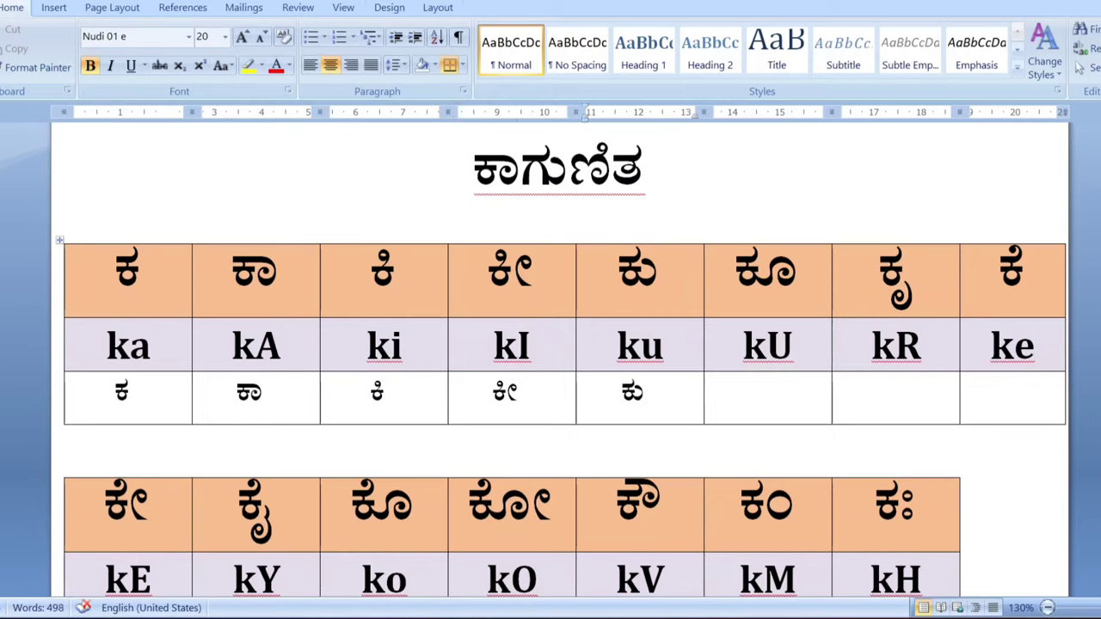
click(762, 397)
text(k)
text(U)
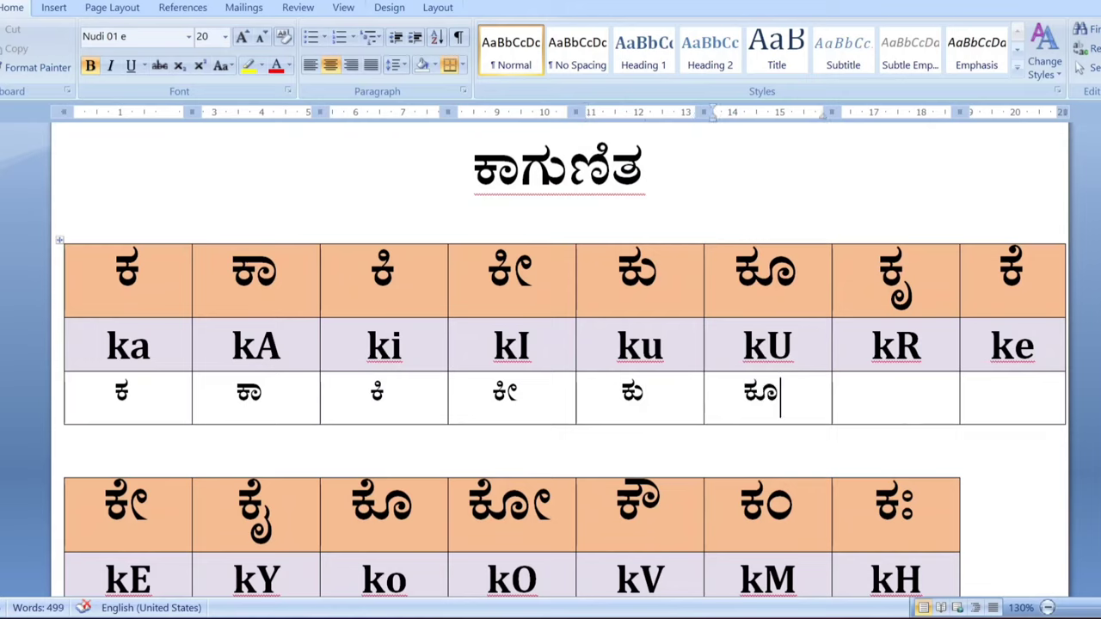
click(903, 397)
text(k)
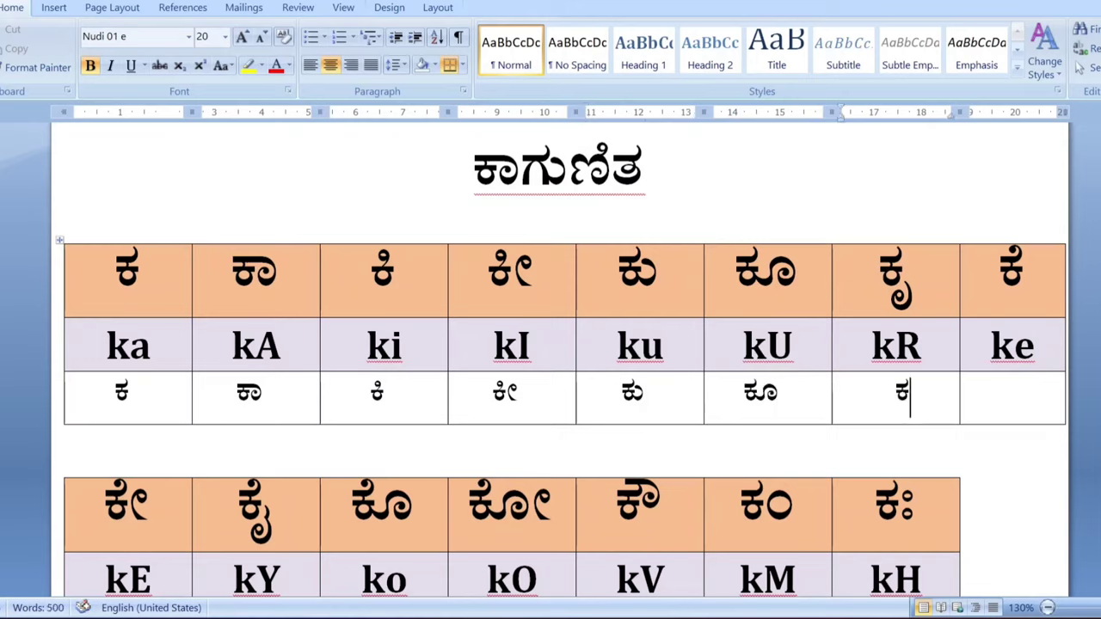
text(R)
click(1006, 397)
text(k)
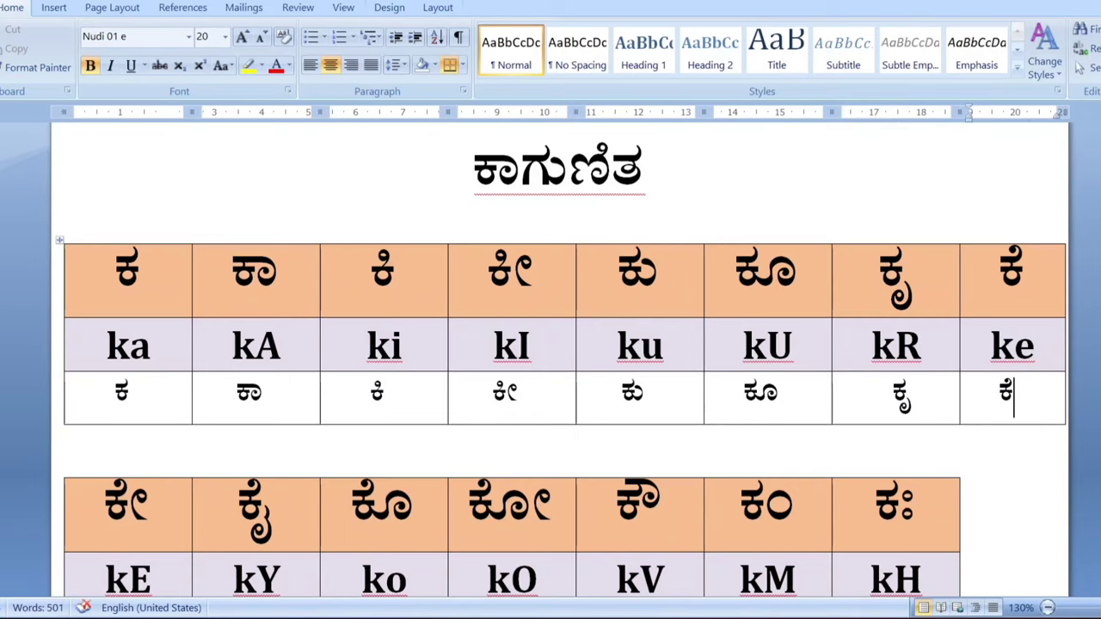
Step: Enter kE and kY in the second table's first two cells, deleting the extra characters typed
scroll(559, 361, down, 10)
scroll(559, 362, up, 9)
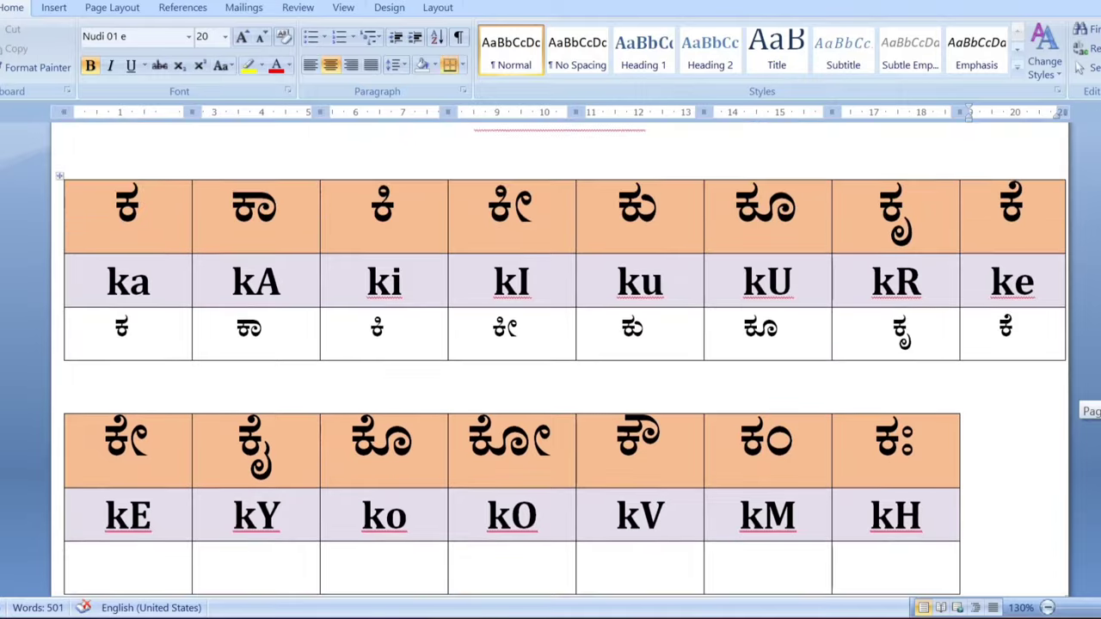
scroll(559, 362, down, 4)
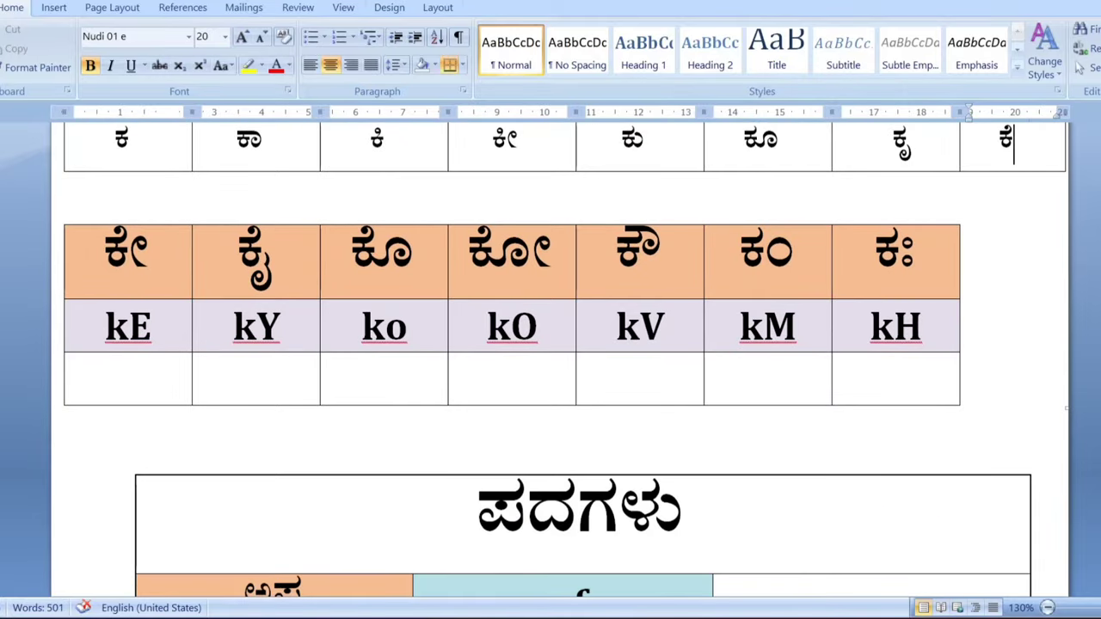
click(135, 379)
text(k)
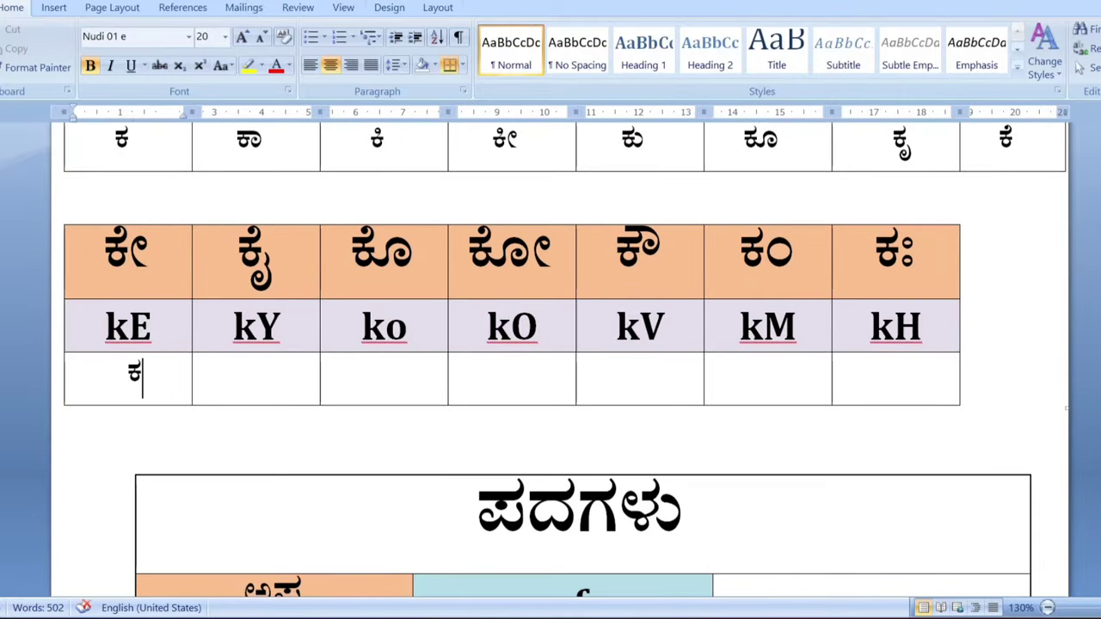
text(E)
click(250, 378)
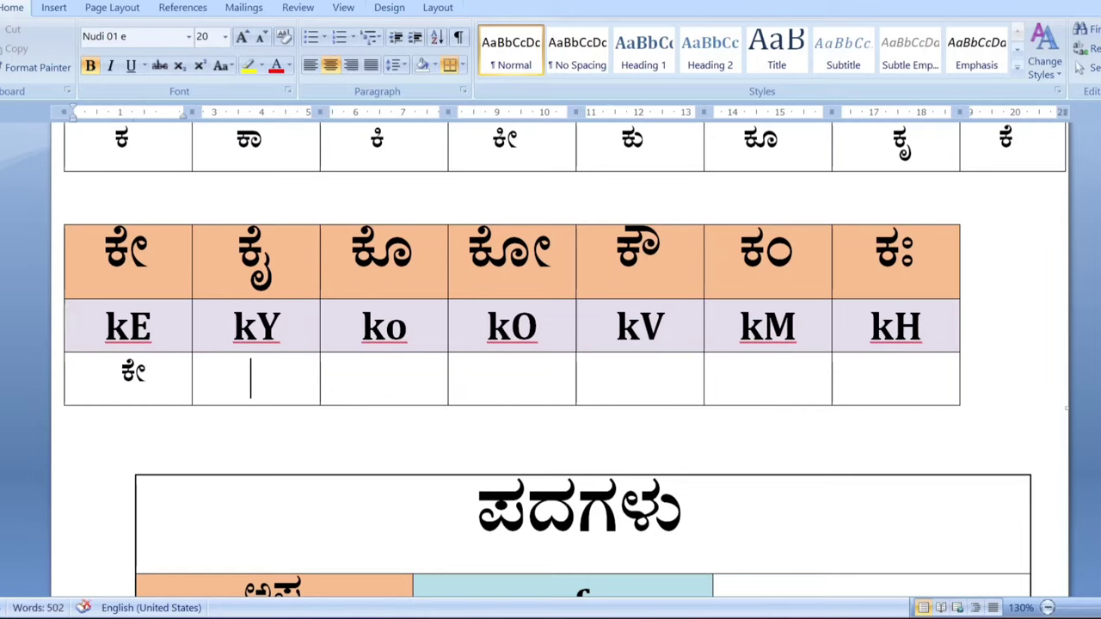
text(k)
text(Y)
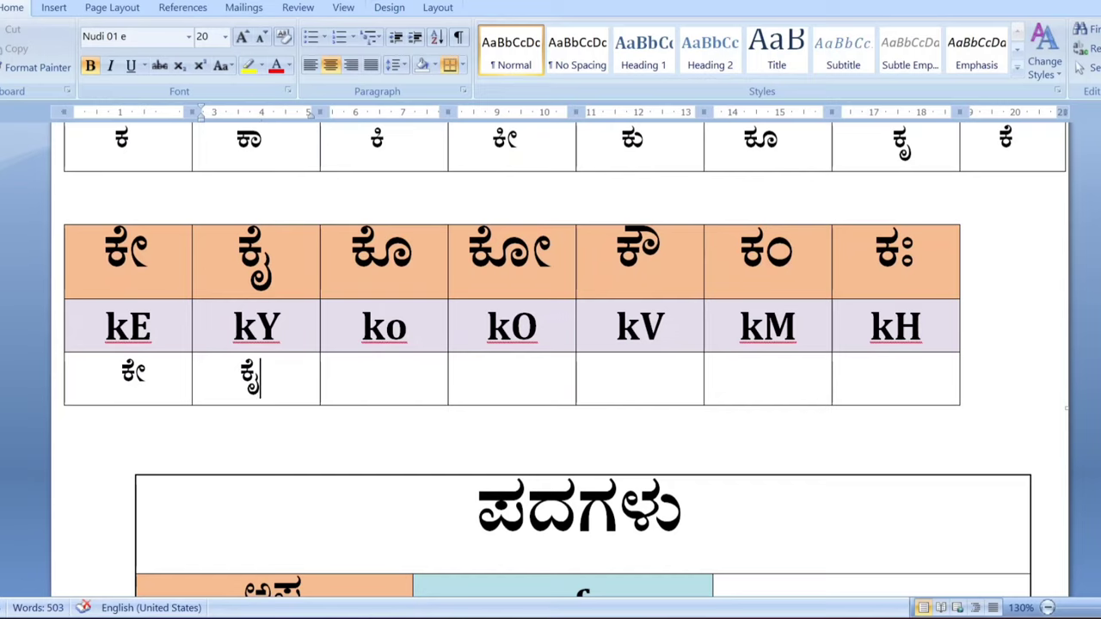
text(ko)
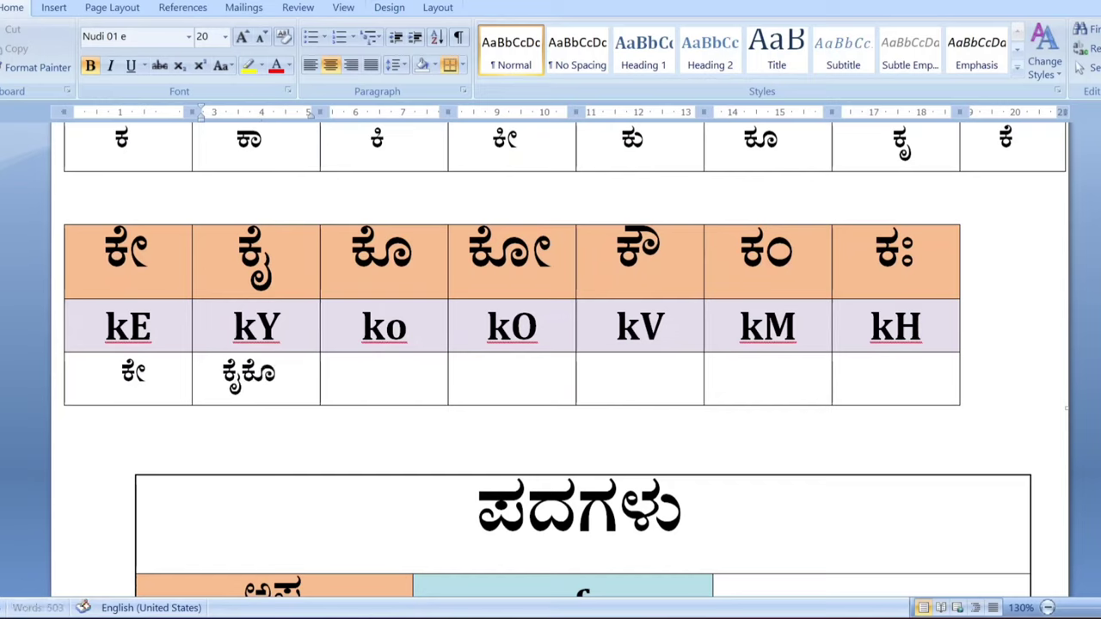
key(BackSpace)
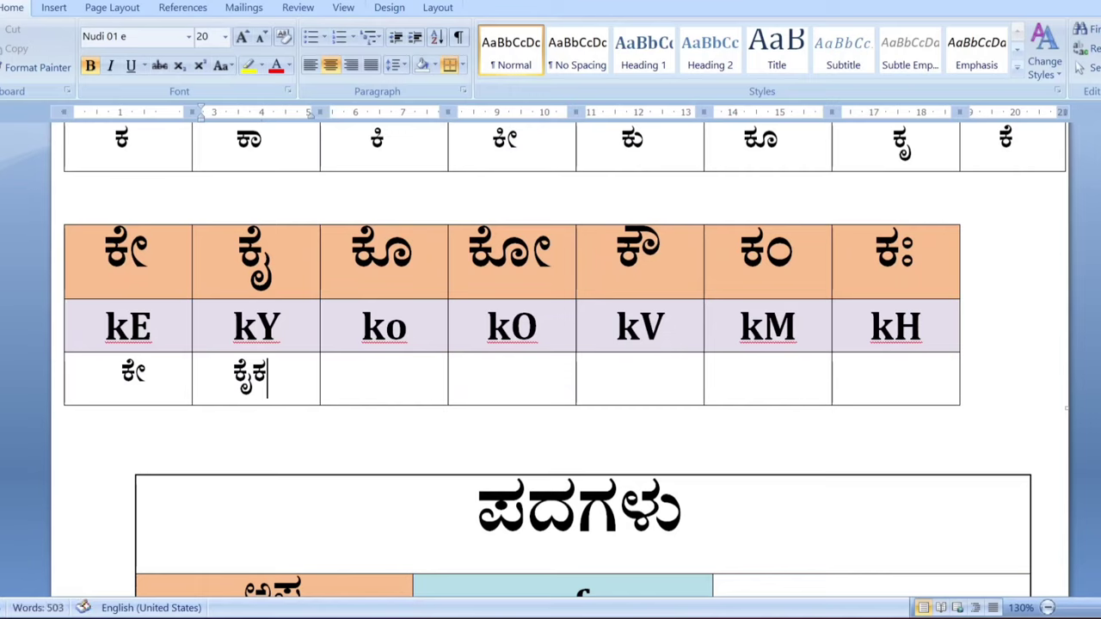
key(BackSpace)
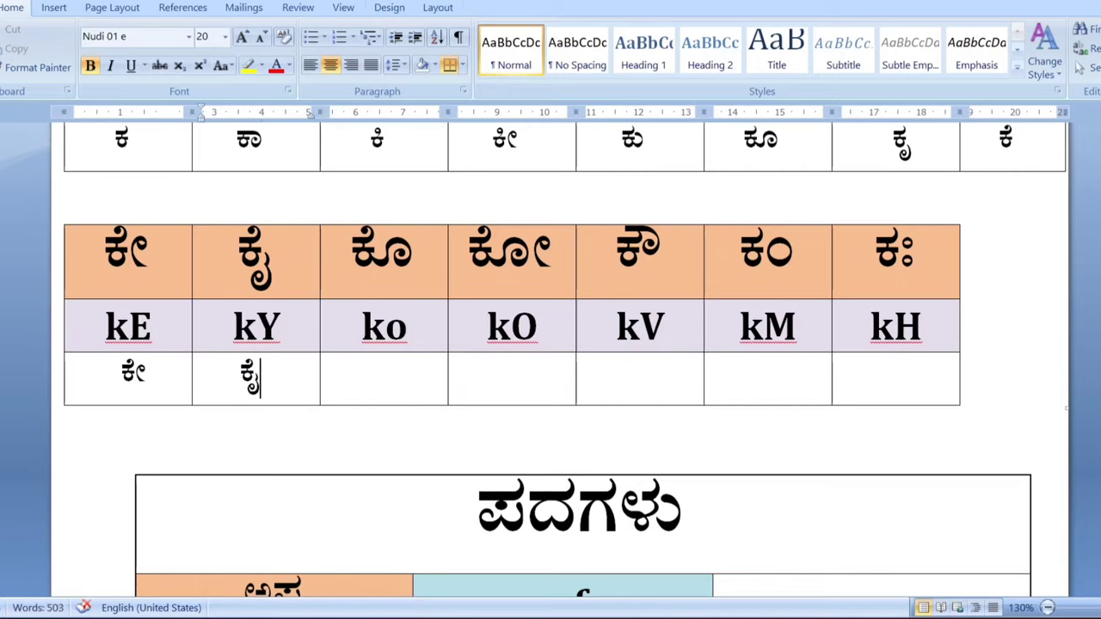
Step: Fill the cells under ko through kH up to ಕಃ, then start ಅ in the first ಪದಗಳು cell
click(378, 379)
text(k)
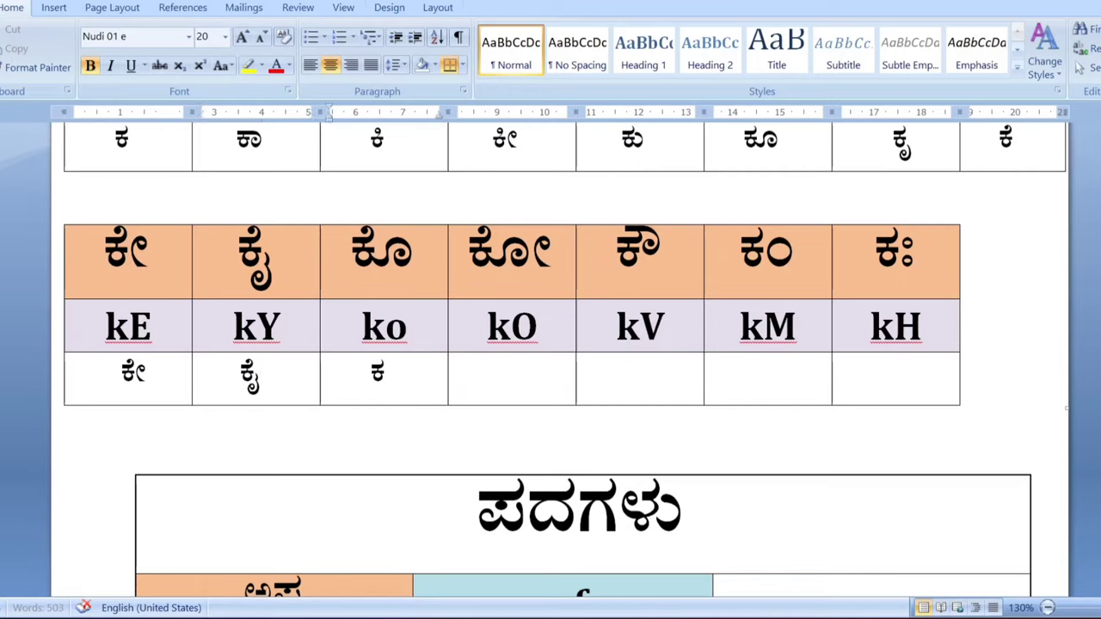
text(o)
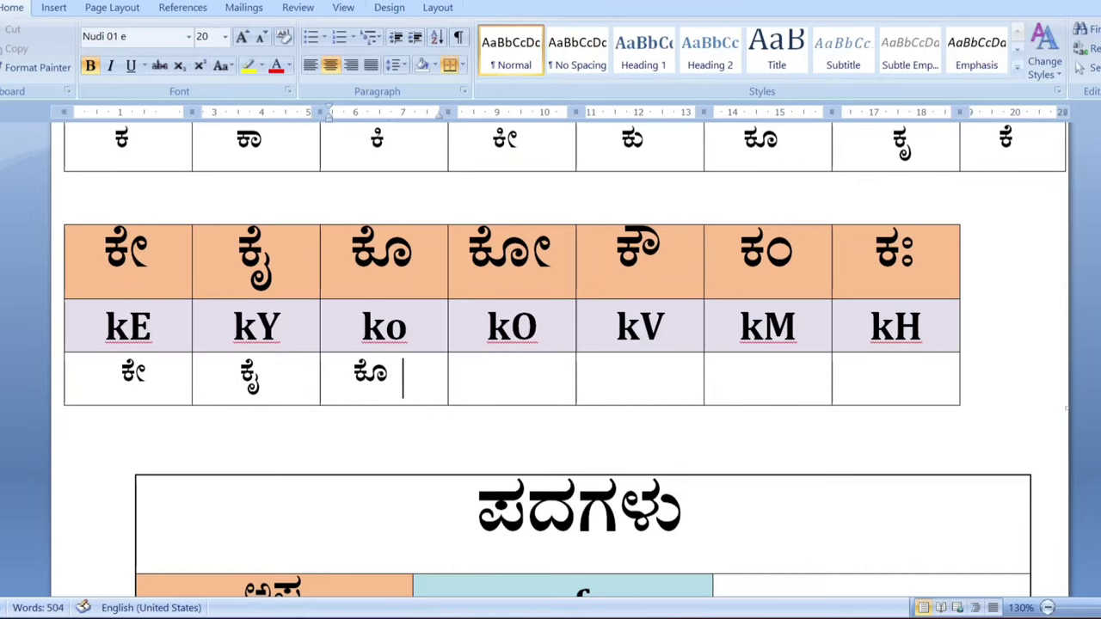
click(508, 379)
text(k)
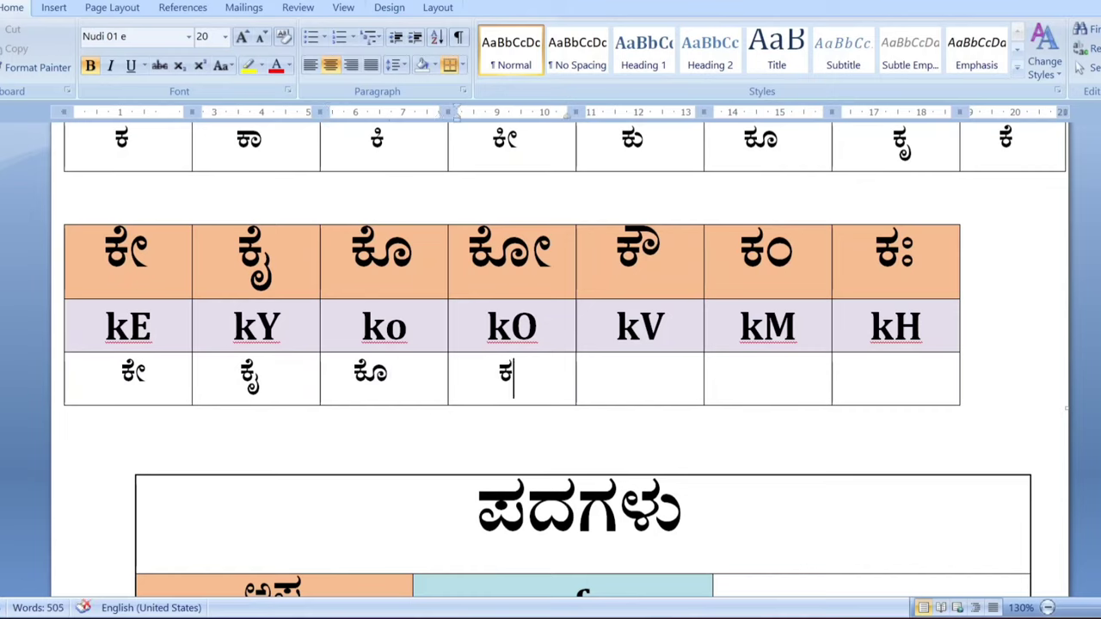
text(O)
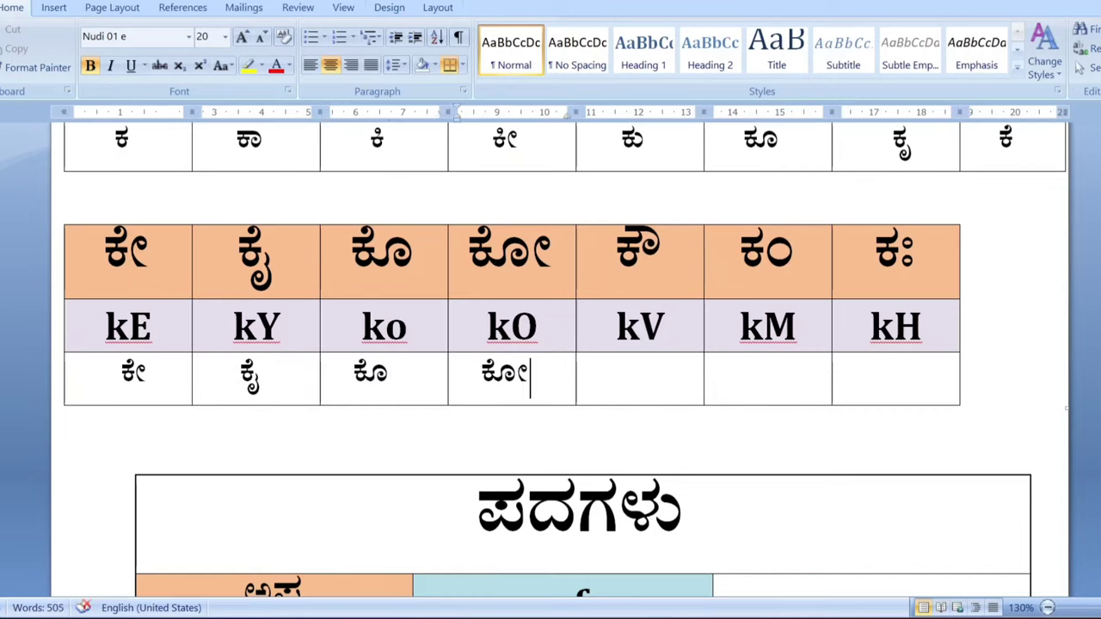
click(636, 379)
text(k)
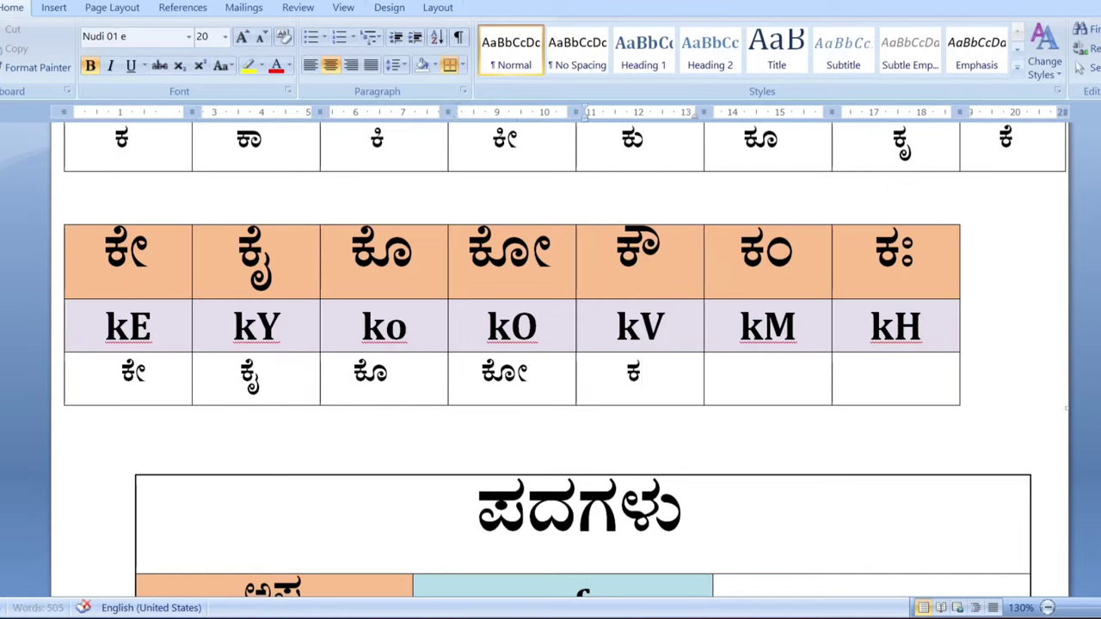
text(V)
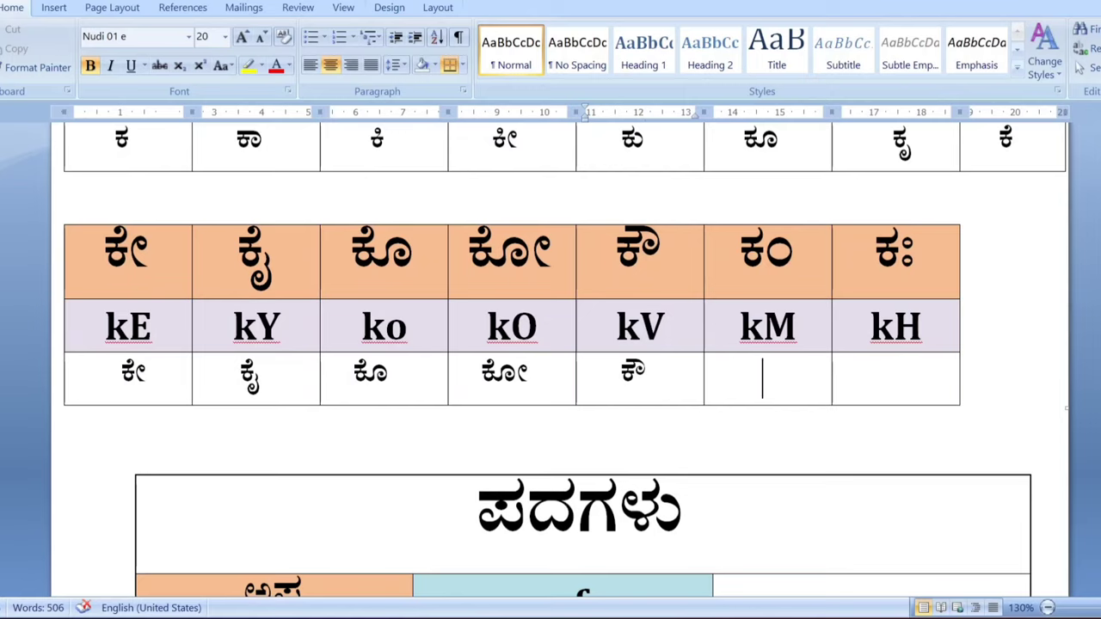
text(k)
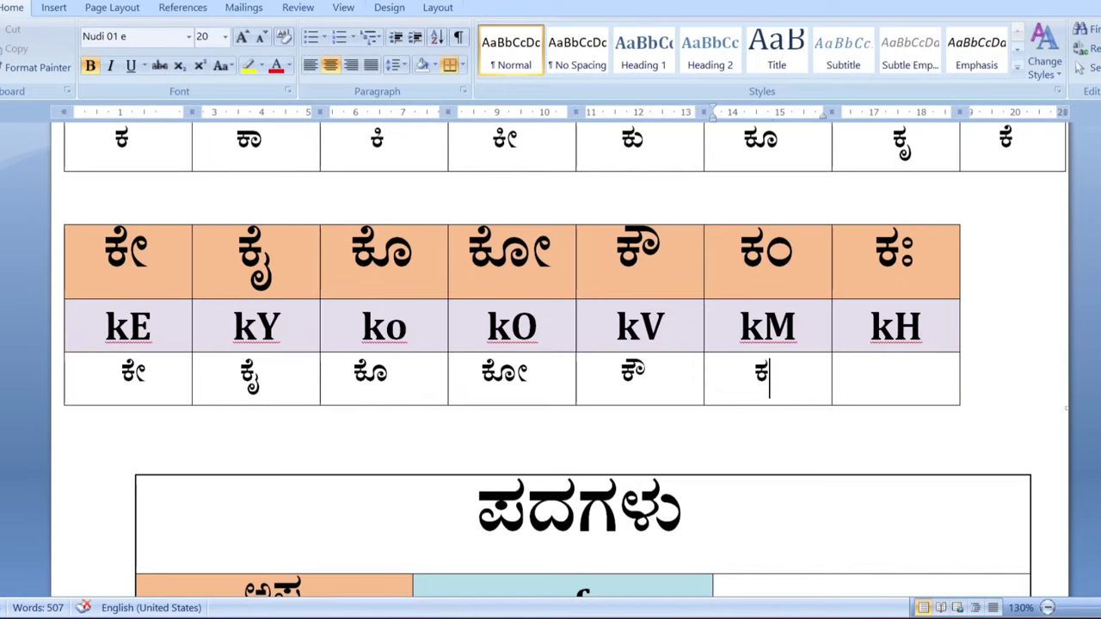
text(M)
click(892, 379)
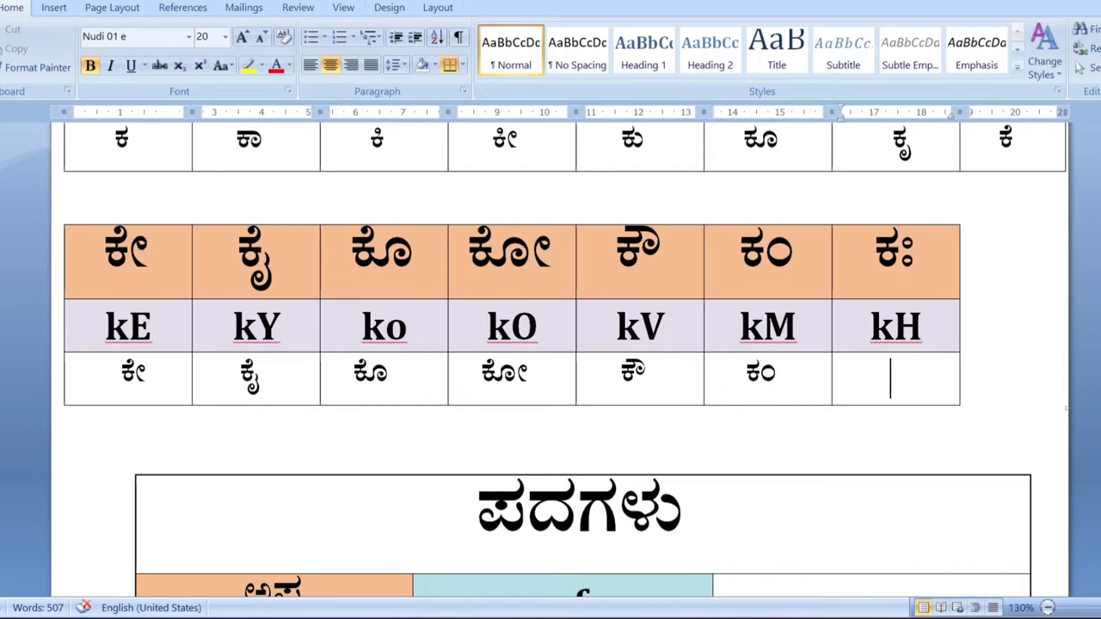
text(k)
text(H)
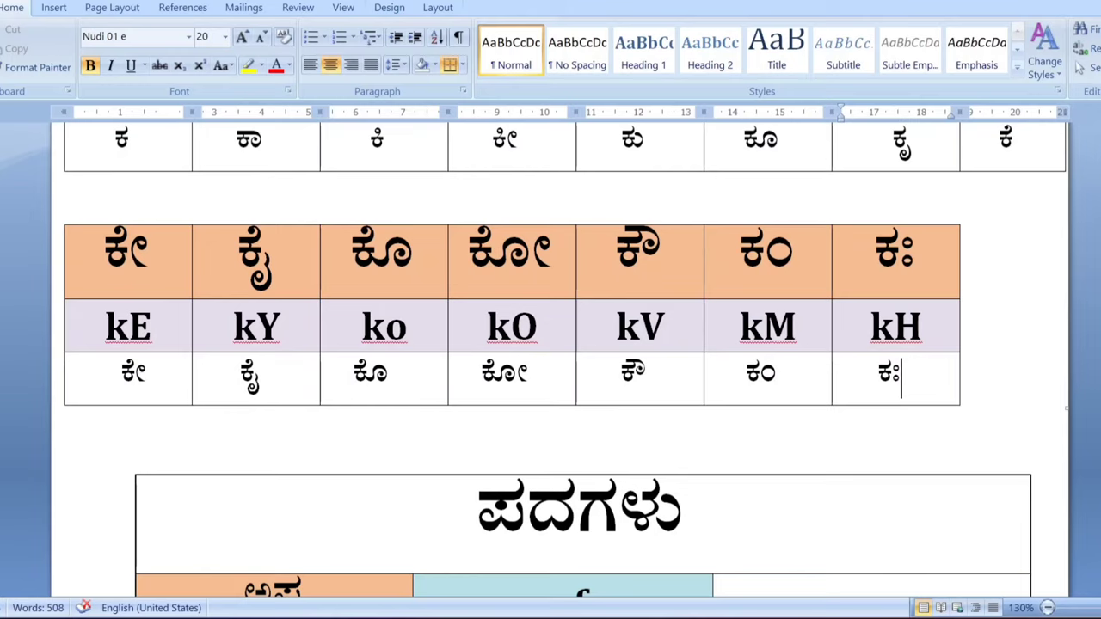
click(864, 252)
text(a)
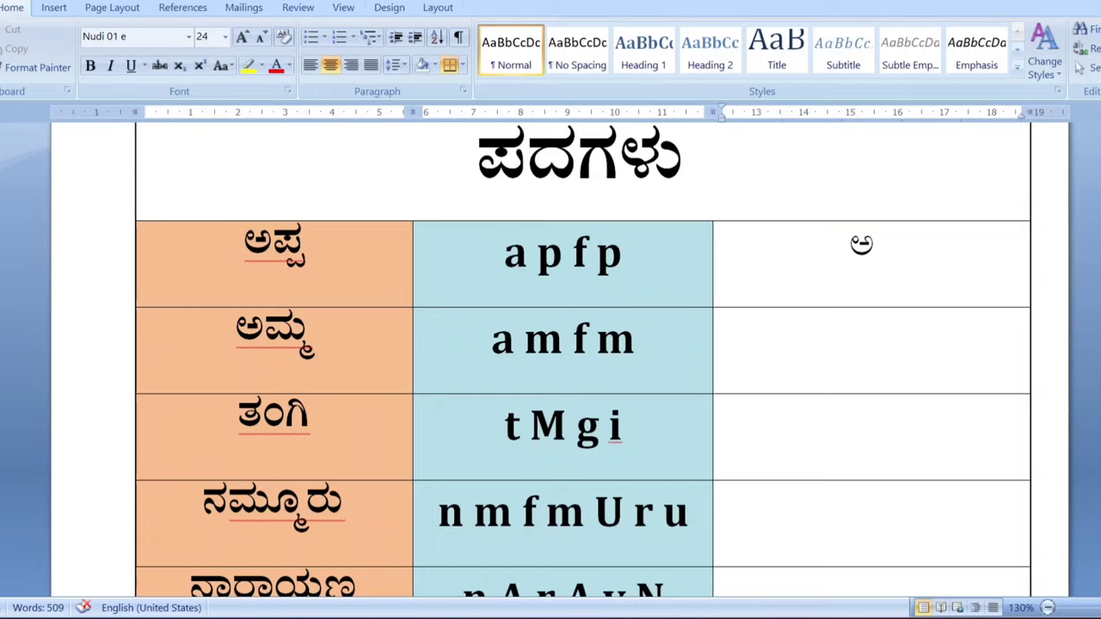
text(p)
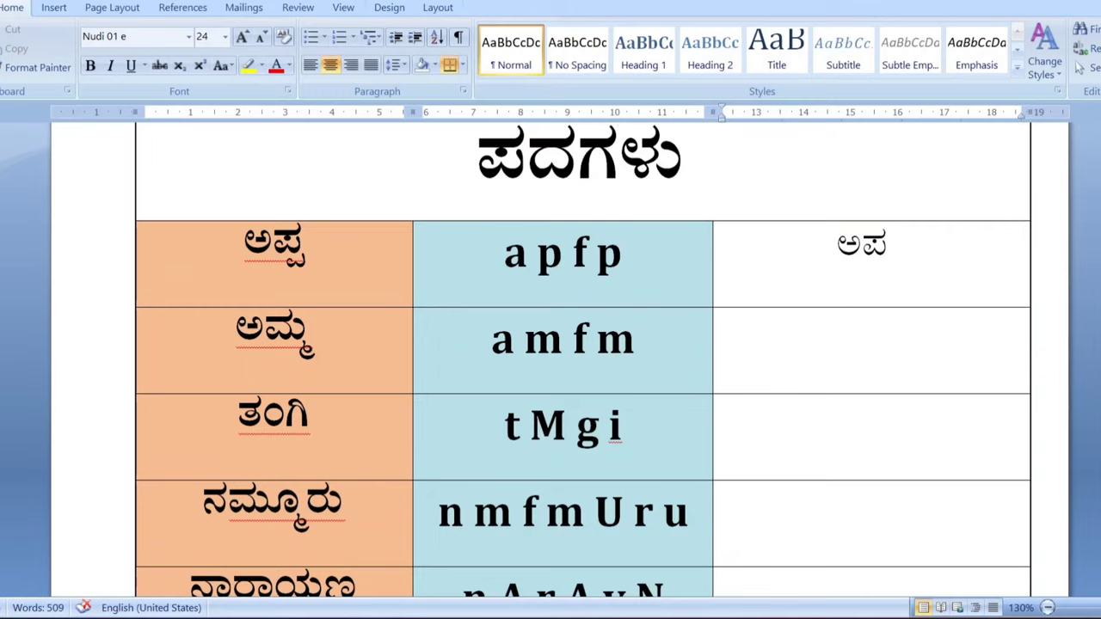
Step: Complete ಅಪ್ಪ, type ಅಮ್ಮ fixing a stray halant, and begin ತಂಗಿ in the third column
text(f)
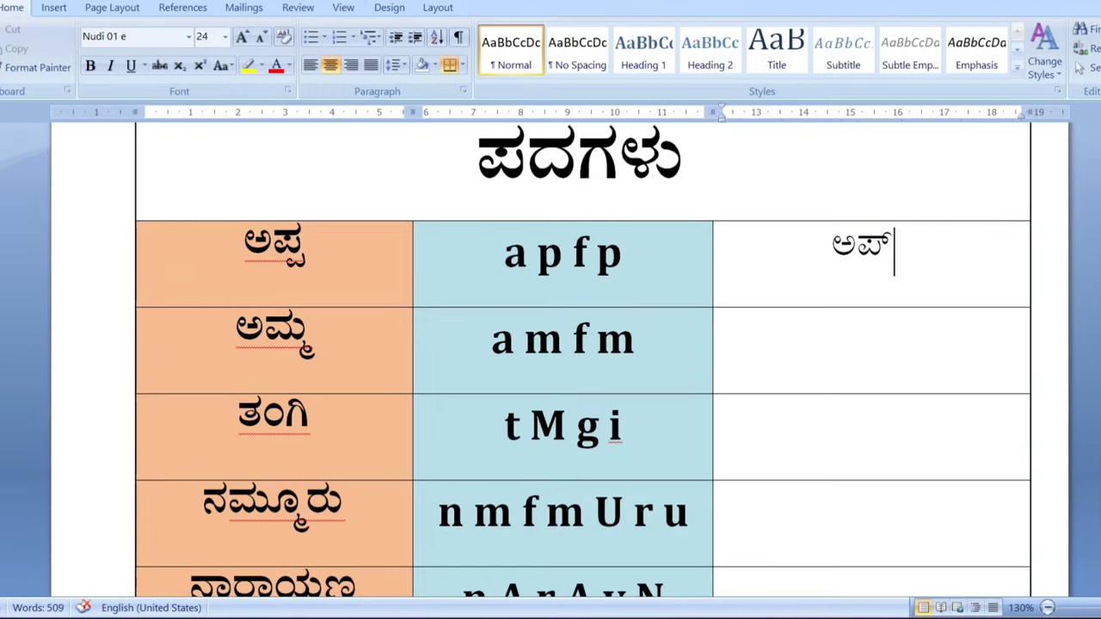
text(p)
click(873, 409)
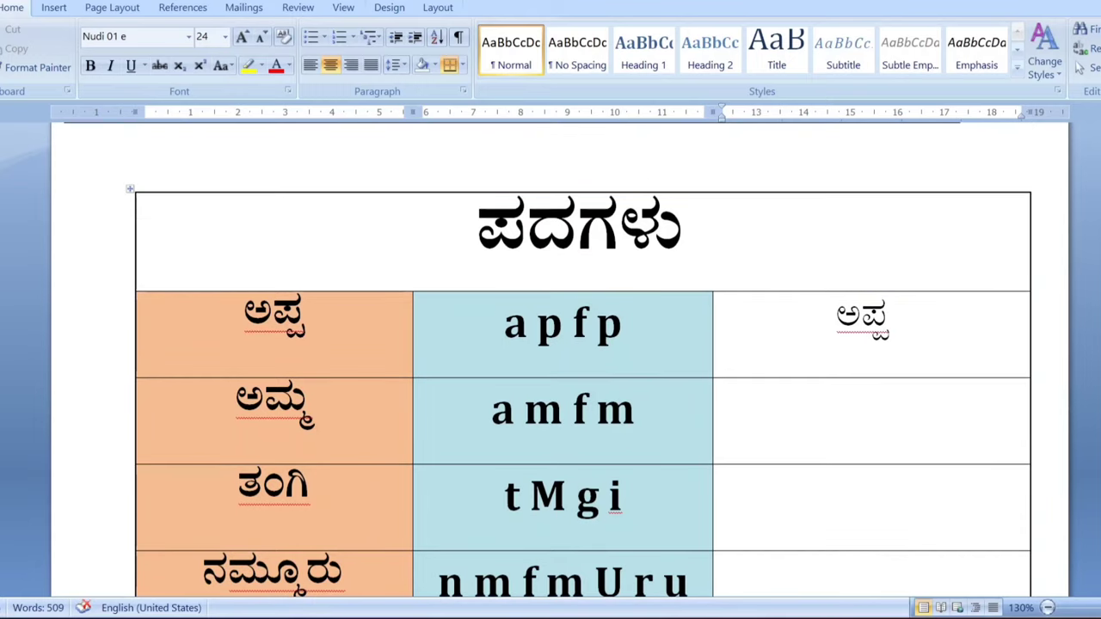
text(a)
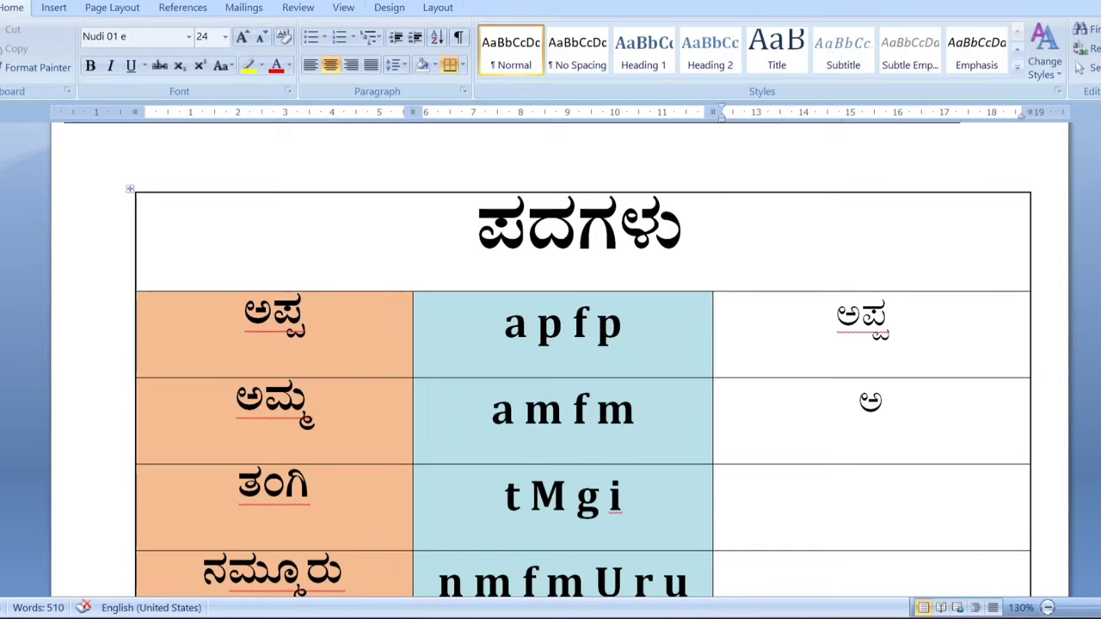
text(m)
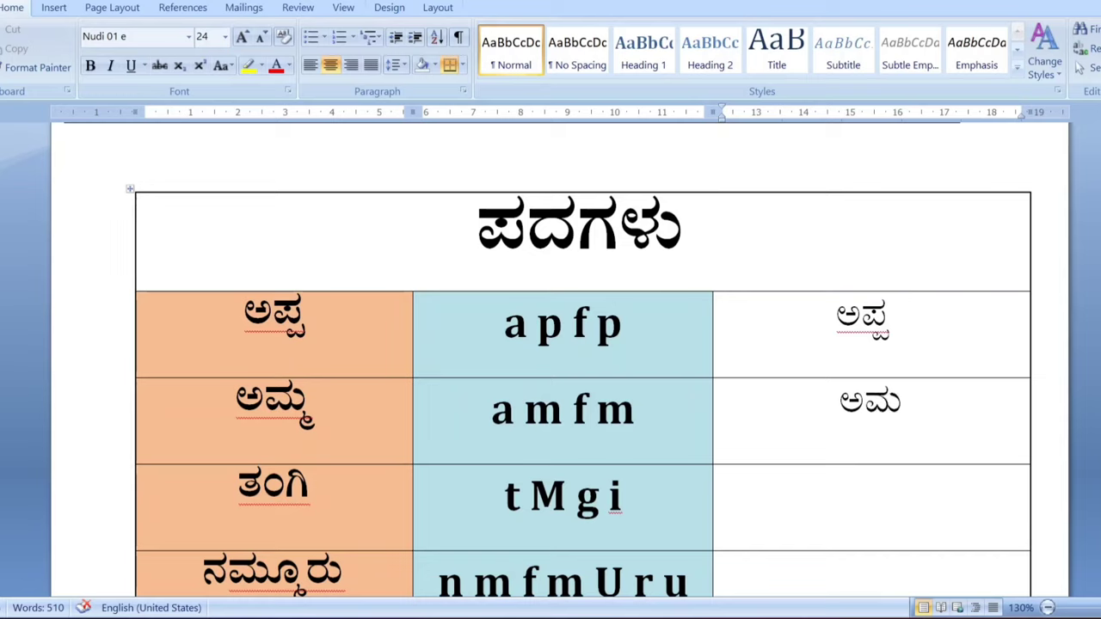
text(f)
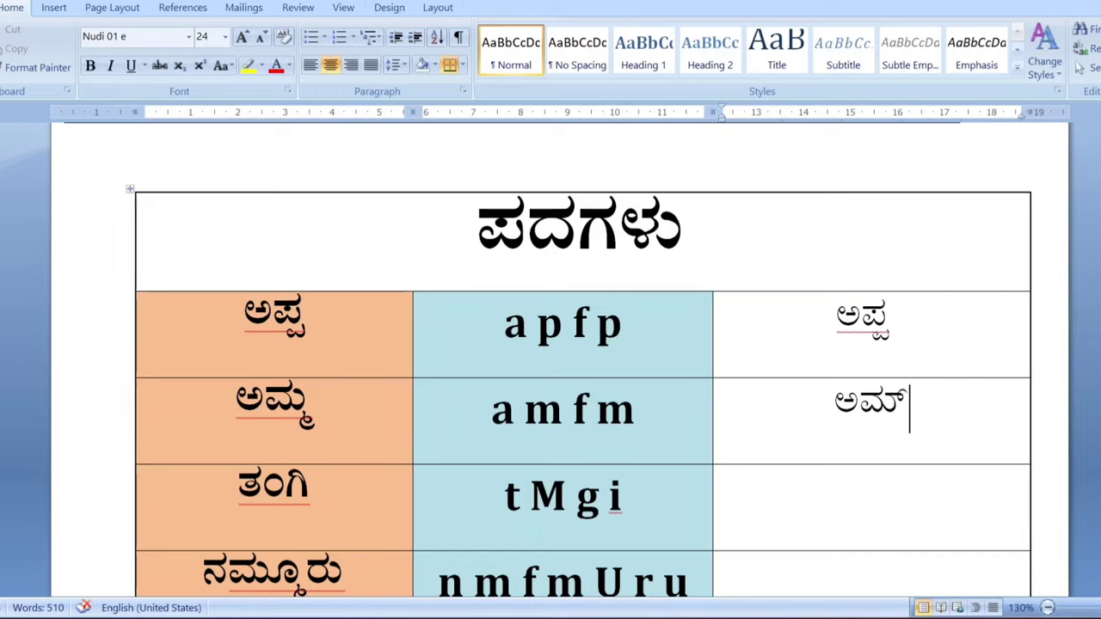
key(BackSpace)
text(fm)
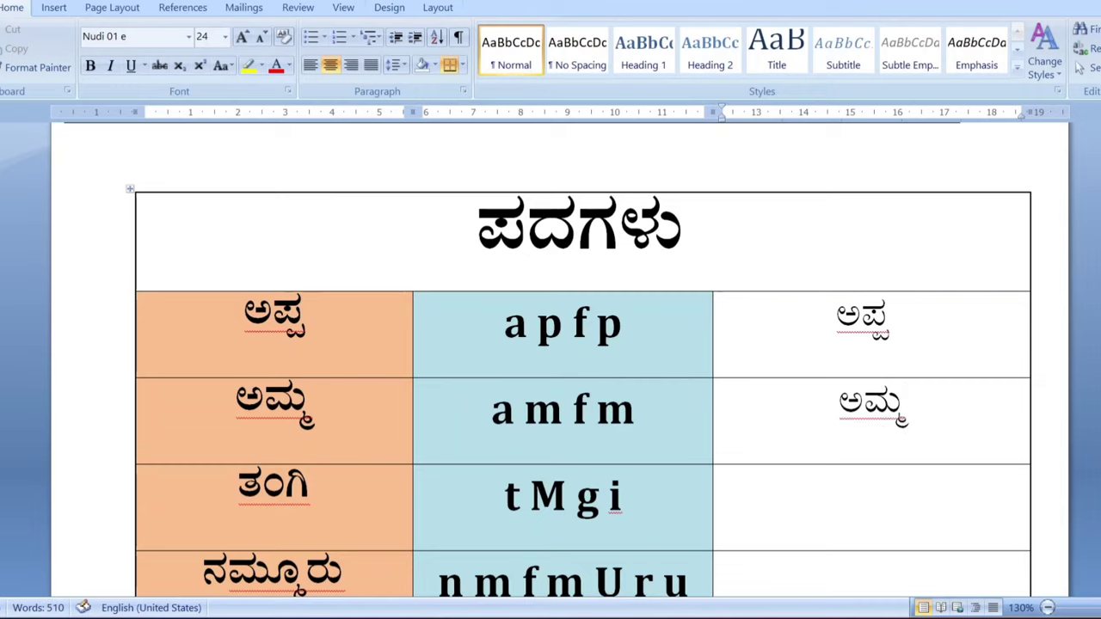
click(872, 493)
text(t )
text(M )
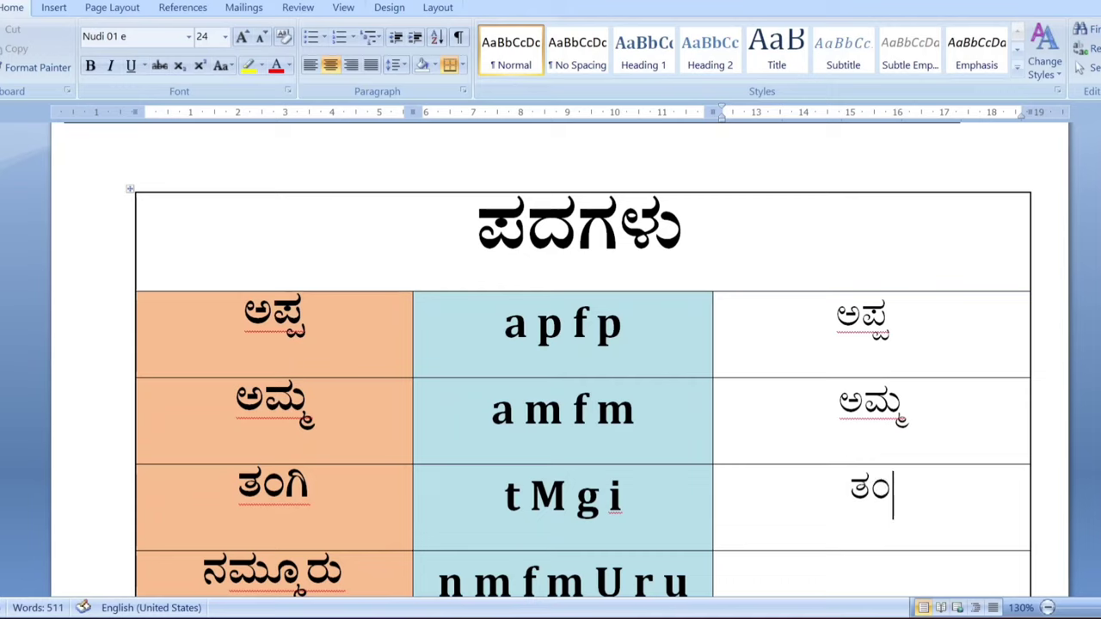
text(g i)
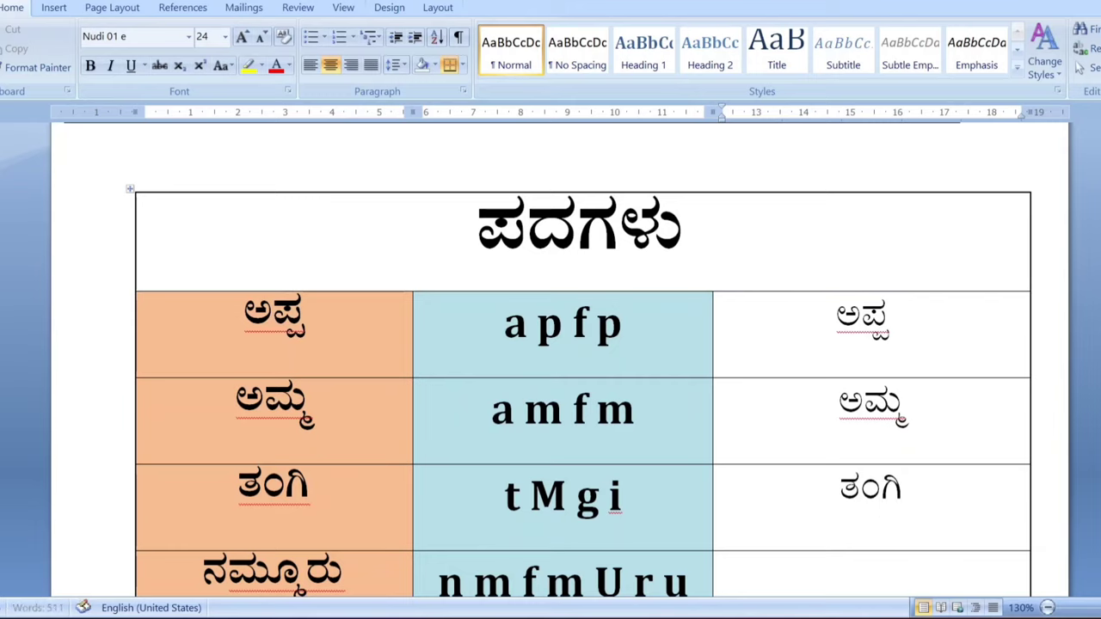
Step: Type ನಮ್ಮೂರು and ನಾರಾಯಣ in Nudi into the empty third-column cells beside their matching rows
scroll(798, 525, down, 4)
click(799, 525)
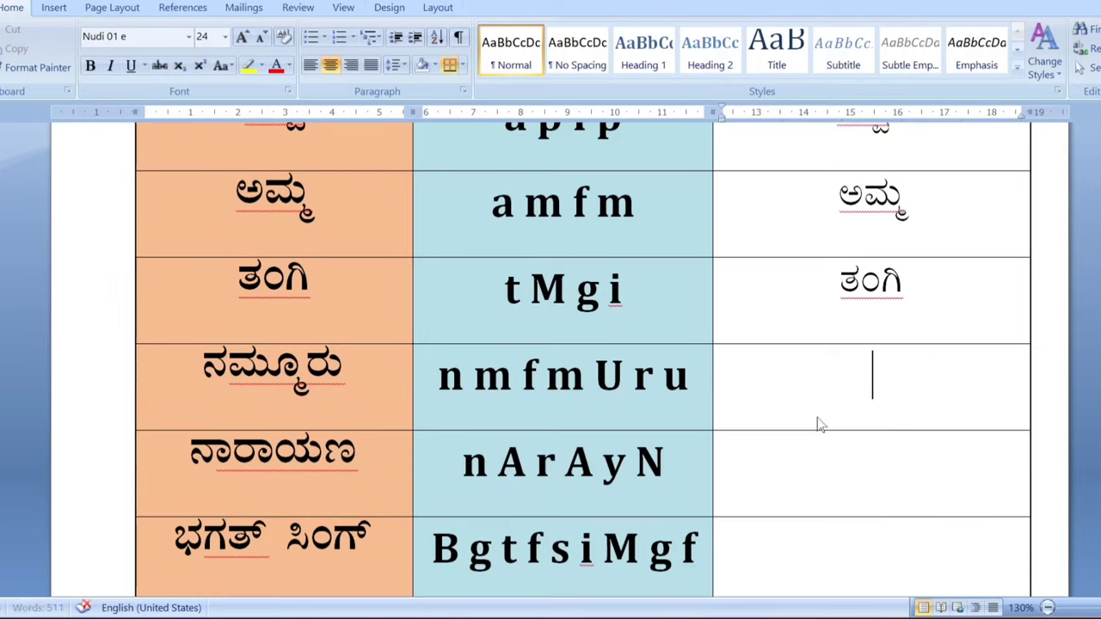
text(n)
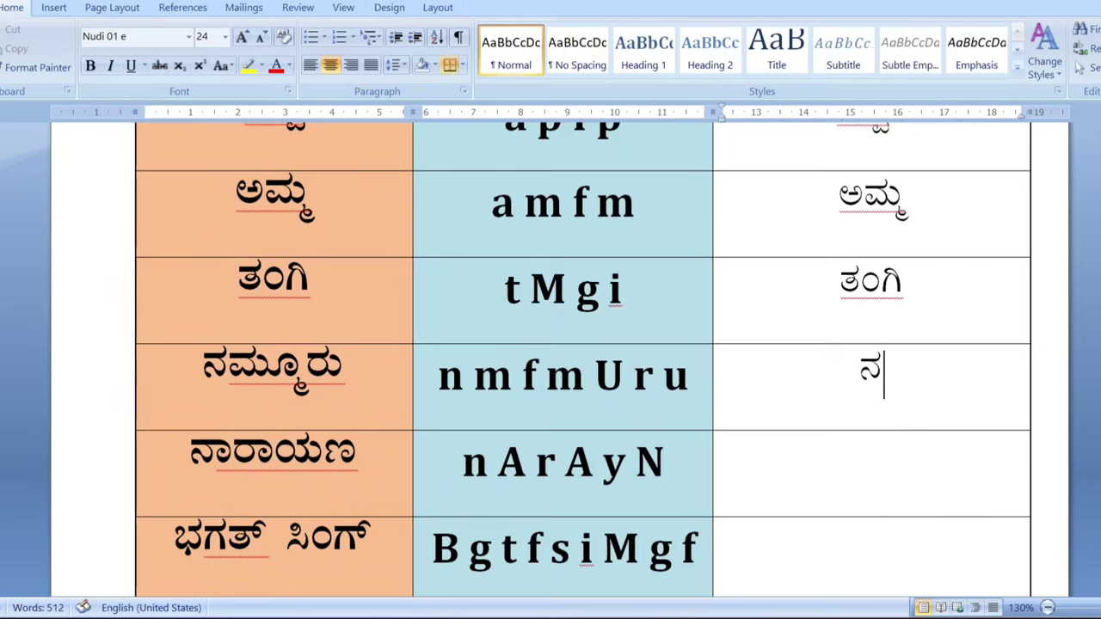
text(m)
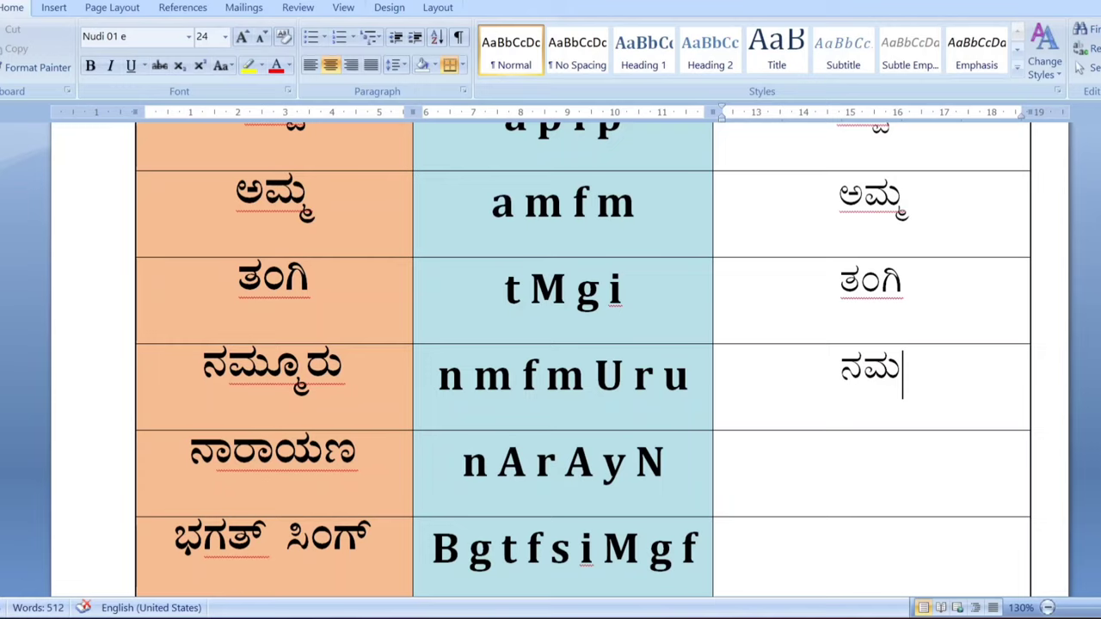
text(f)
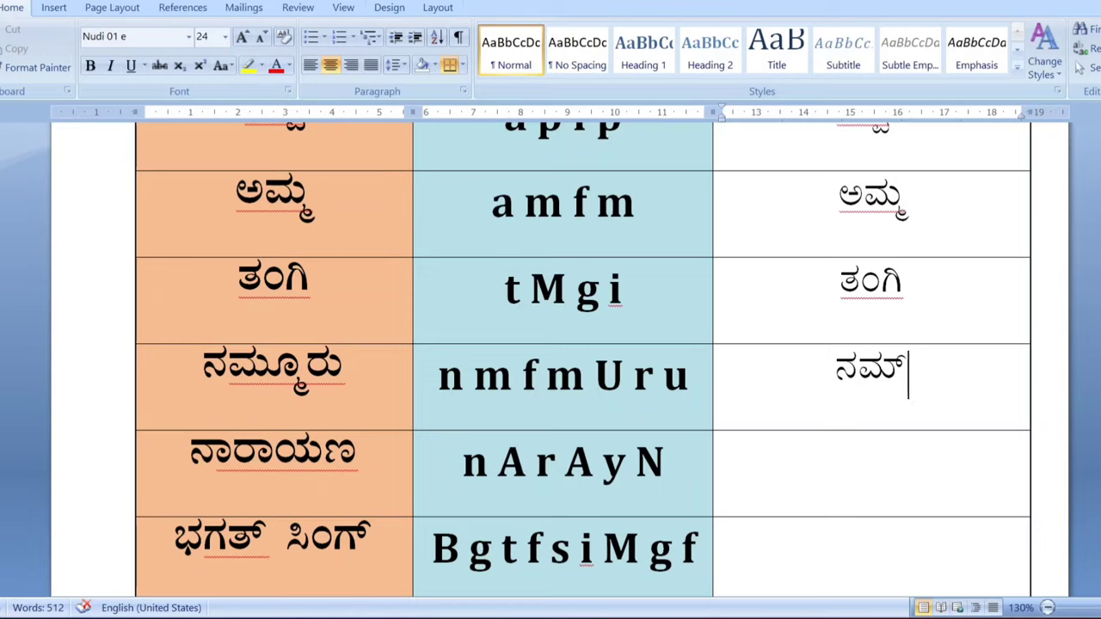
text(mU)
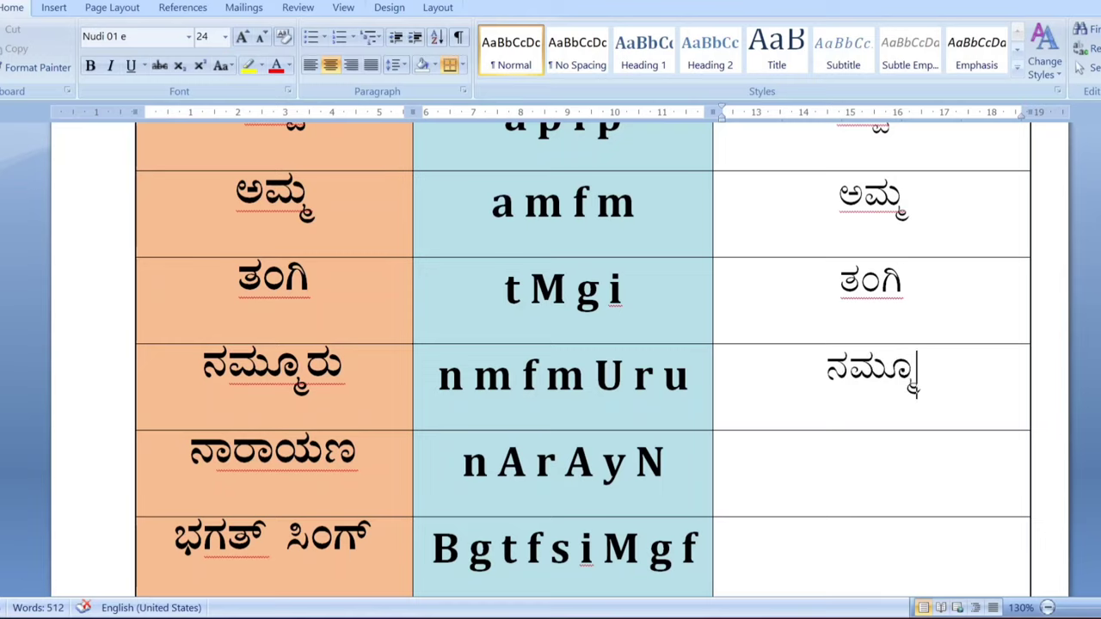
text(r)
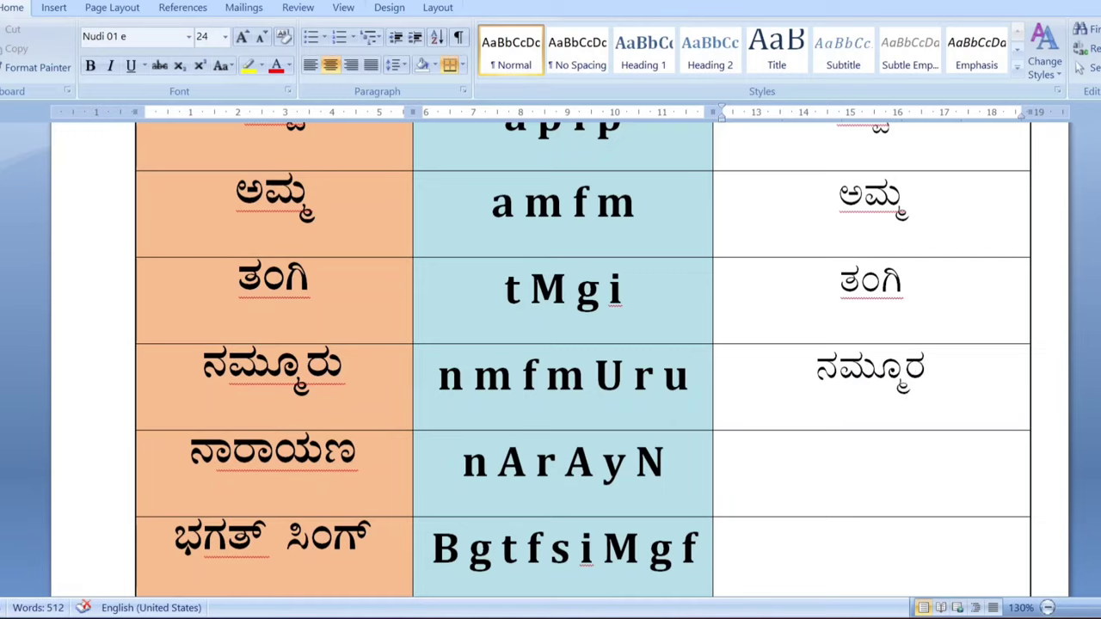
text(u)
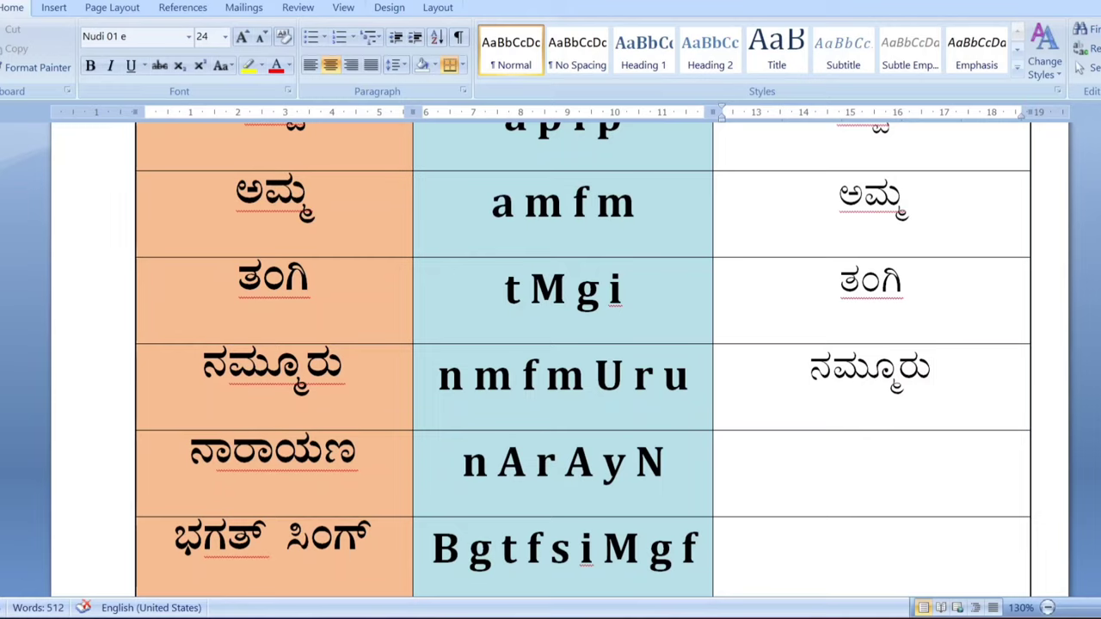
click(873, 462)
text(n)
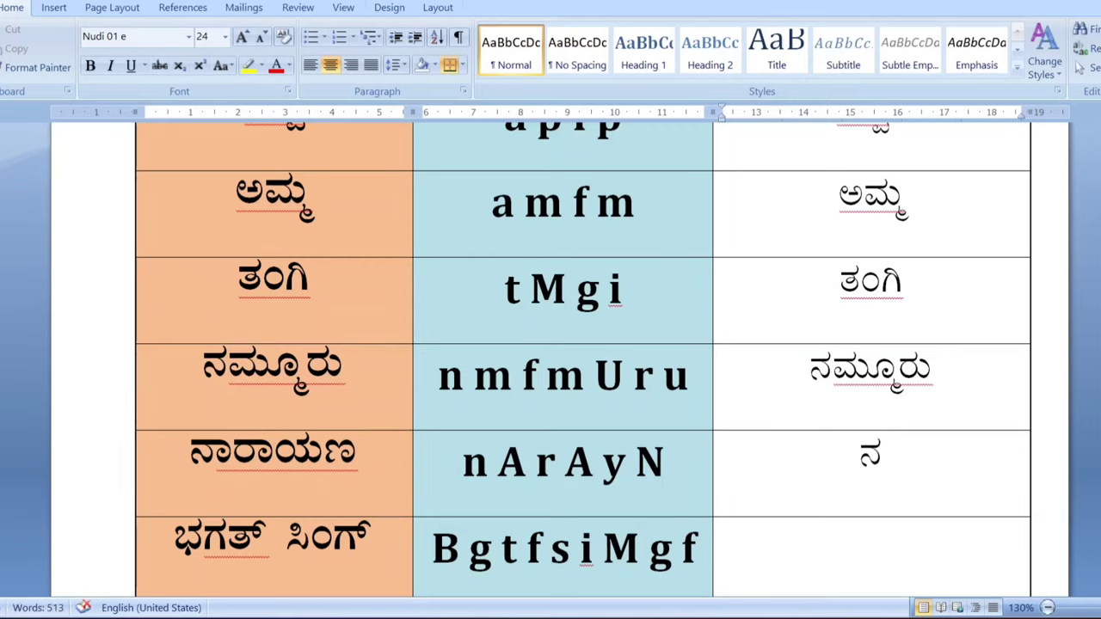
text(A)
text(r)
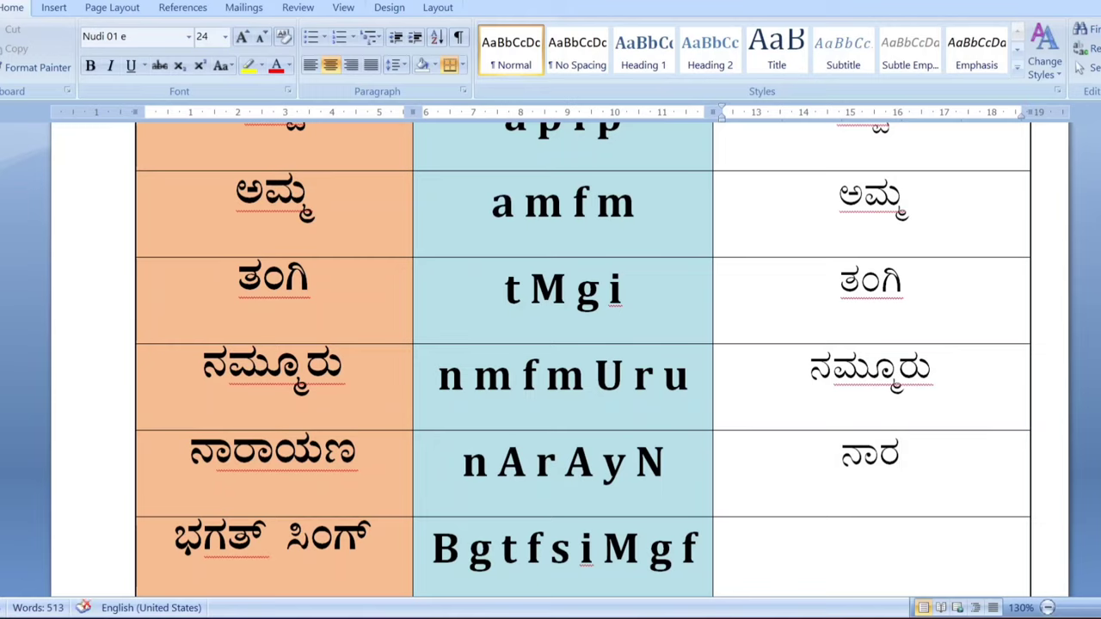
text(A)
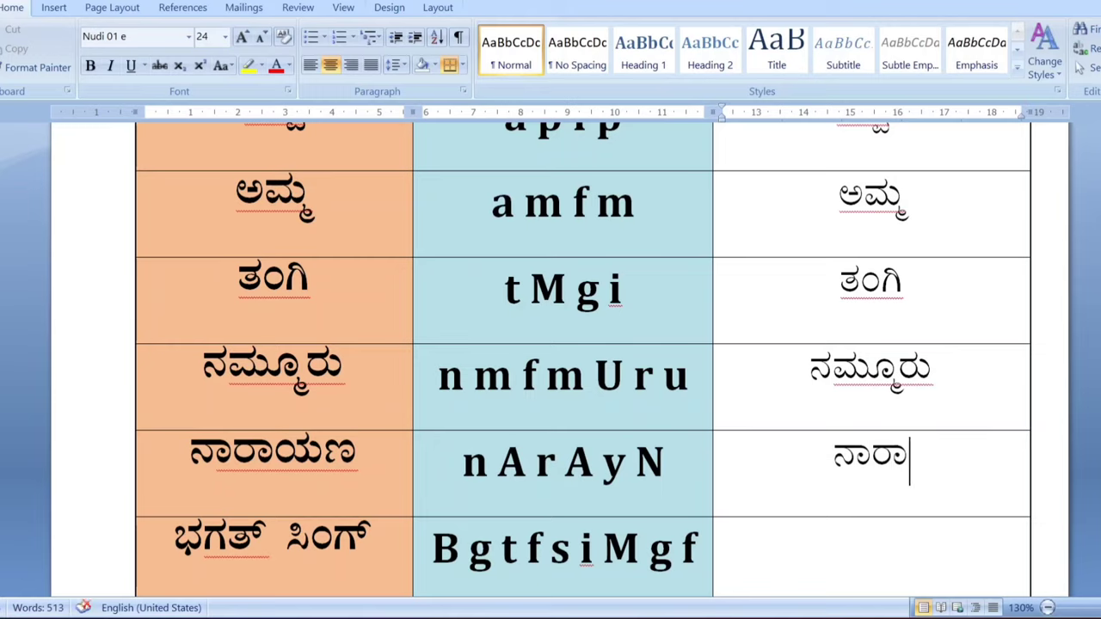
text(y)
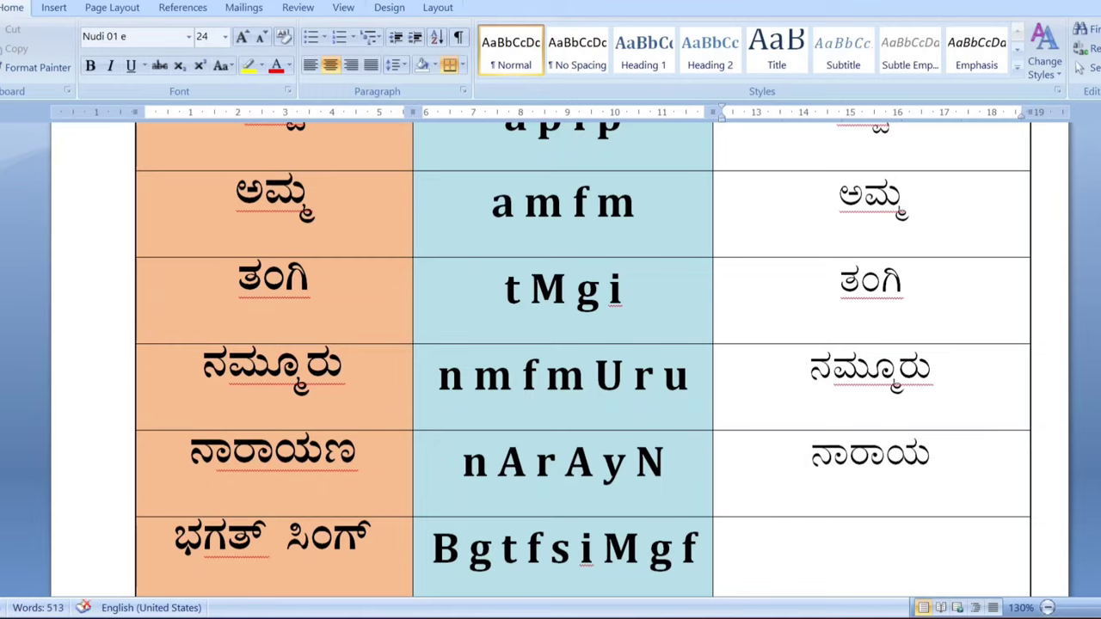
text(N)
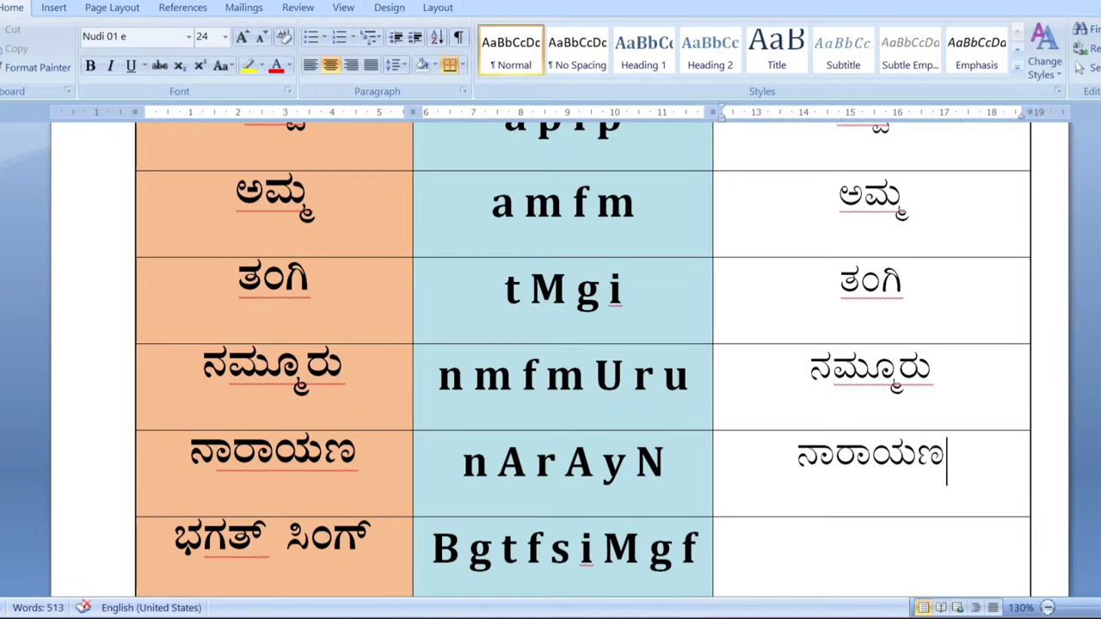
Step: Enter ಭಗತ್ ಸಿಂಗ್ in Nudi in the bottom-right cell, deleting the stray space after ಭಗತ್
scroll(559, 344, down, 3)
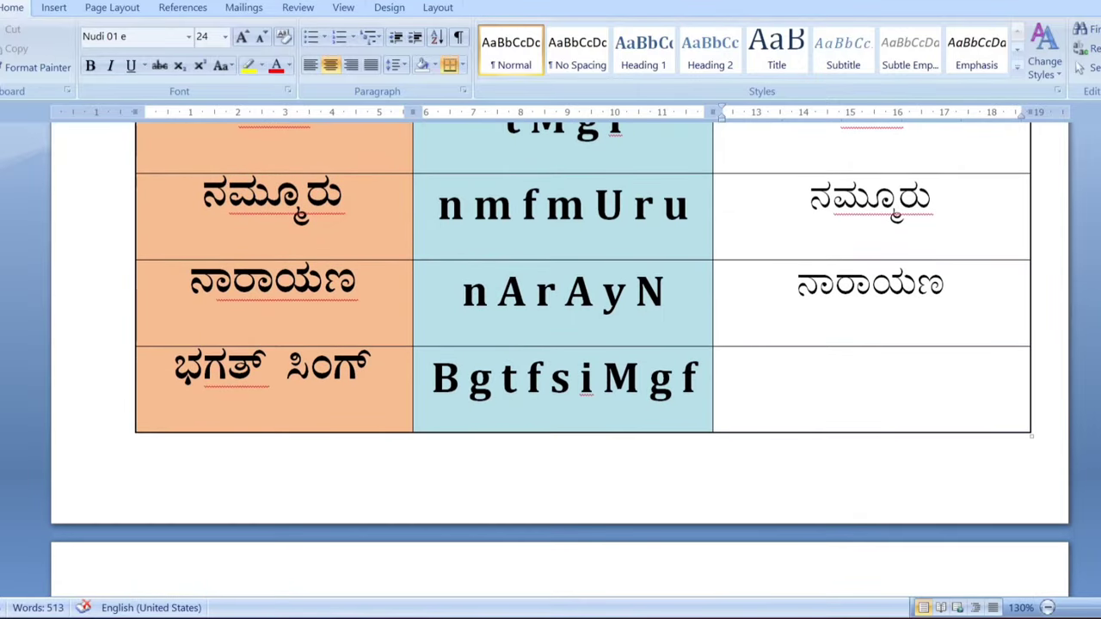
click(872, 378)
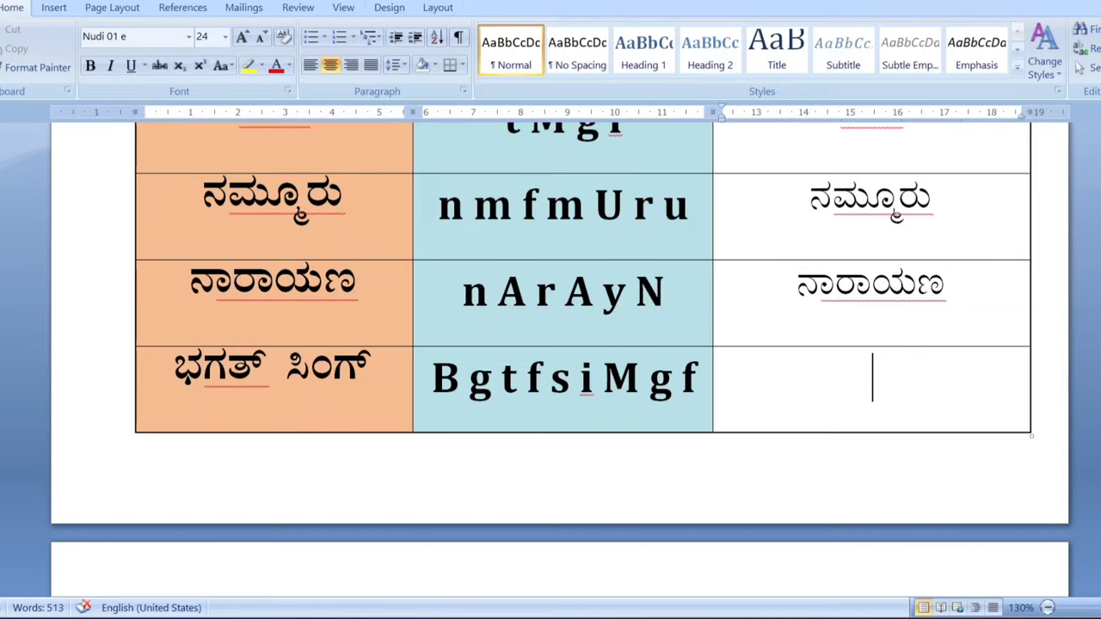
text(B)
text(g)
text(t)
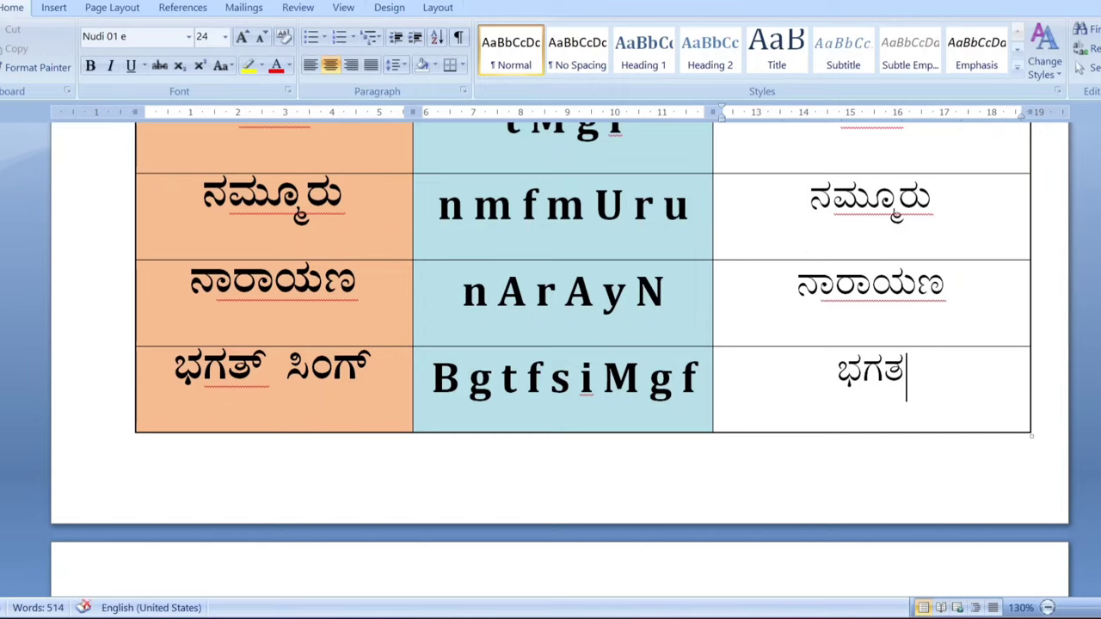
text(f)
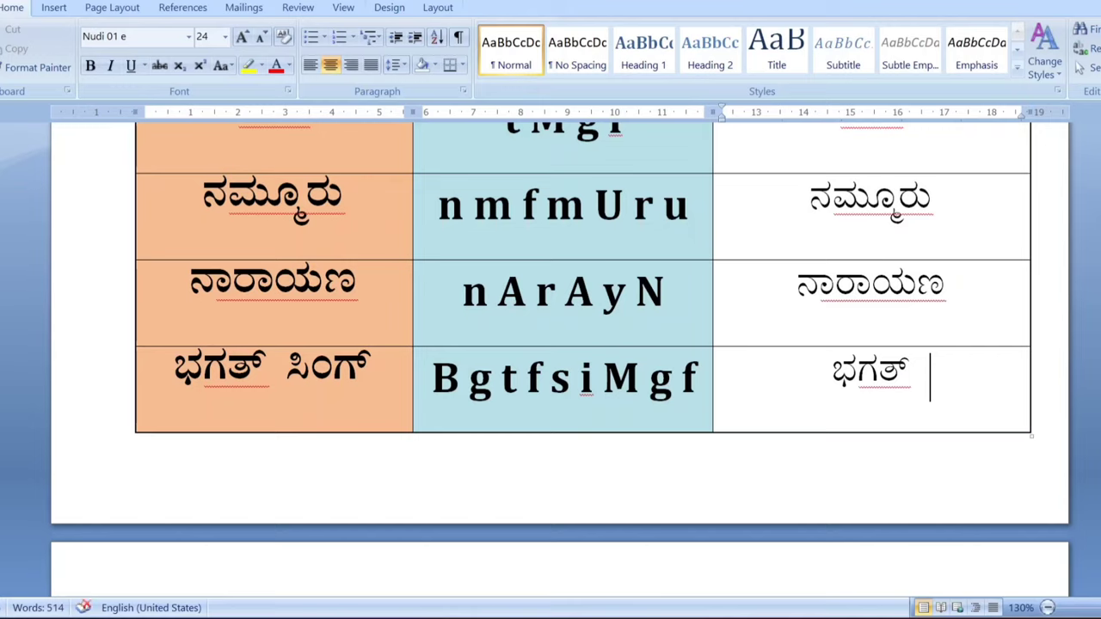
key(BackSpace)
key(BackSpace)
text(si)
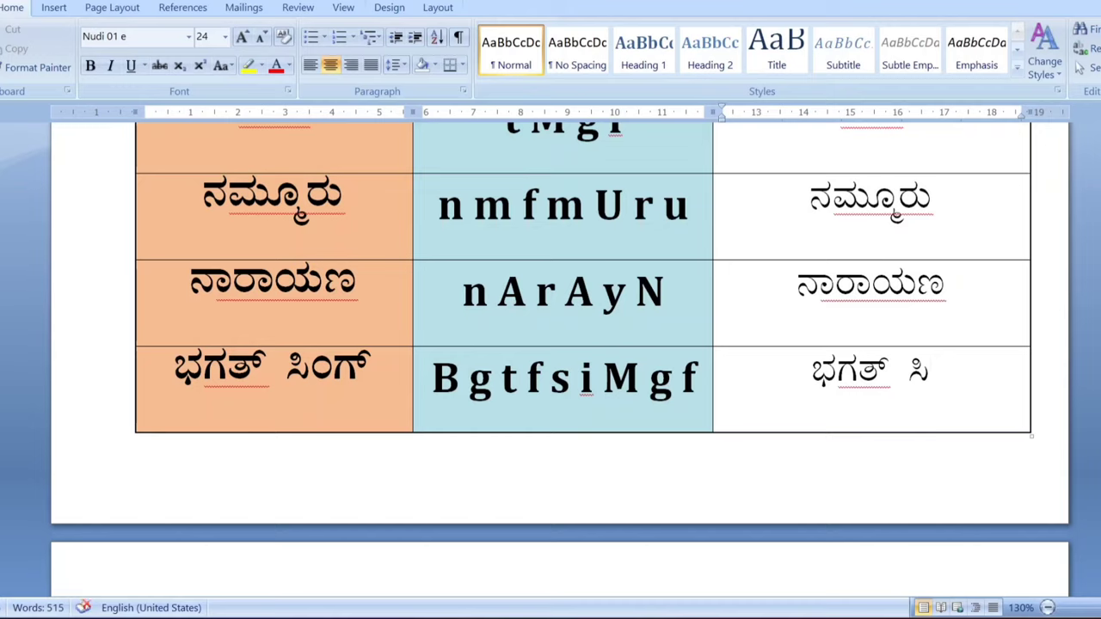
text(M)
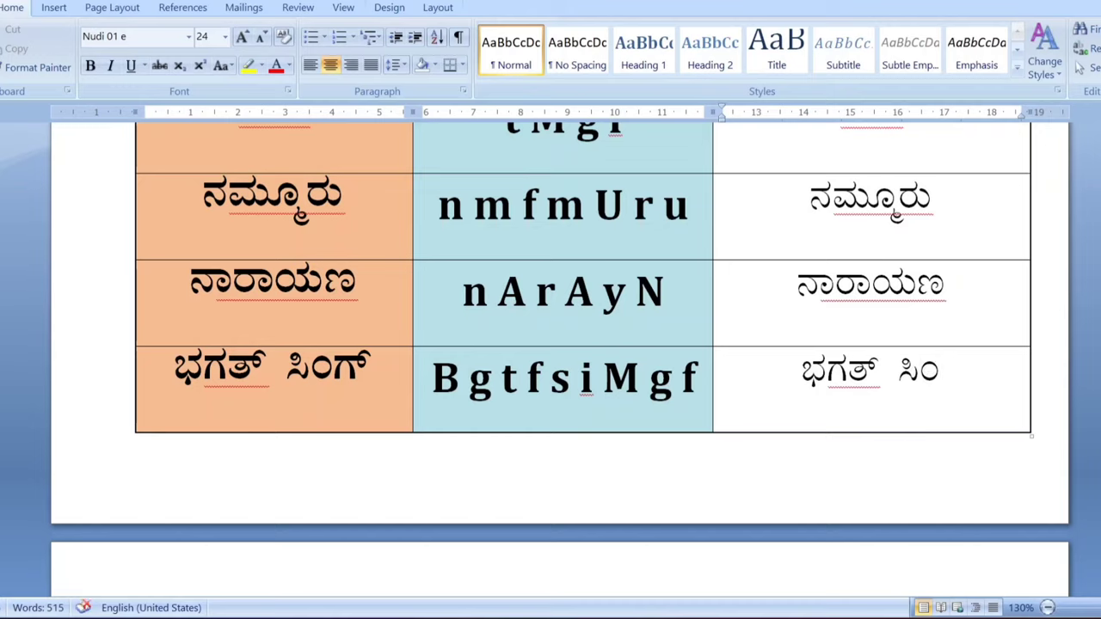
text(g)
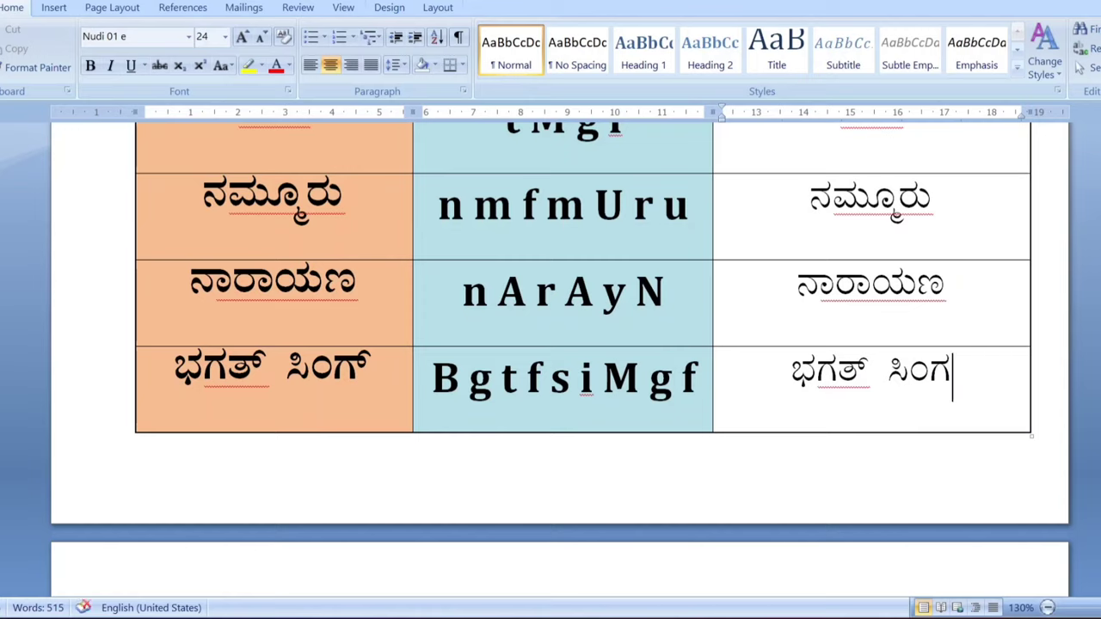
text(f)
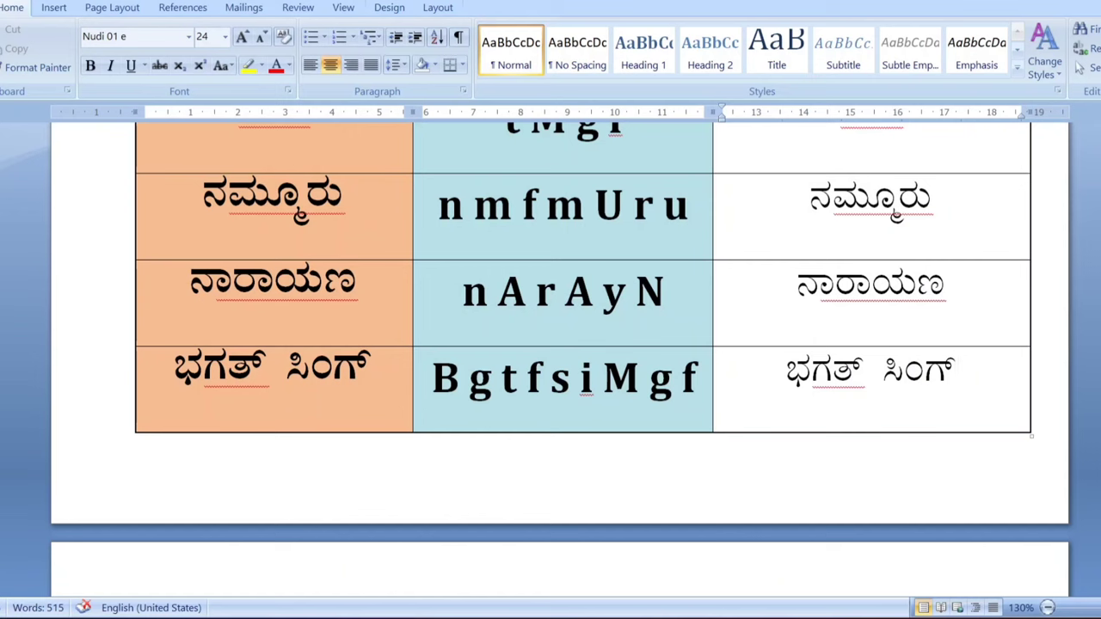
Step: Try rAxfqfrIy in row 1, column 3 of the ಪದಗಳು table, then erase it
key(Down)
key(Down)
key(Down)
key(Down)
key(Down)
key(Down)
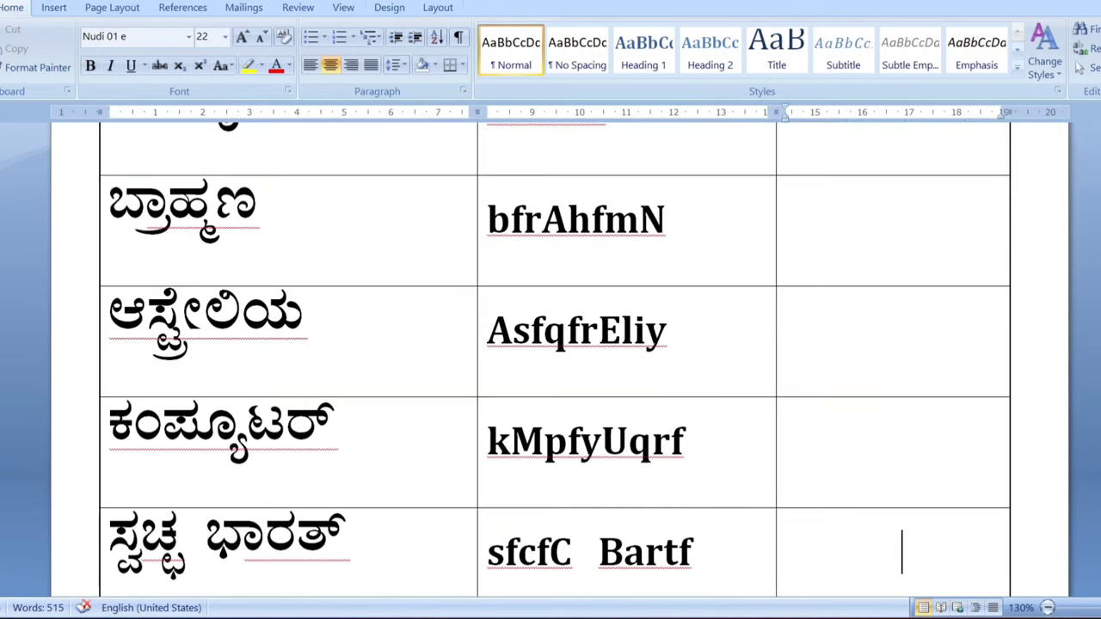
click(887, 275)
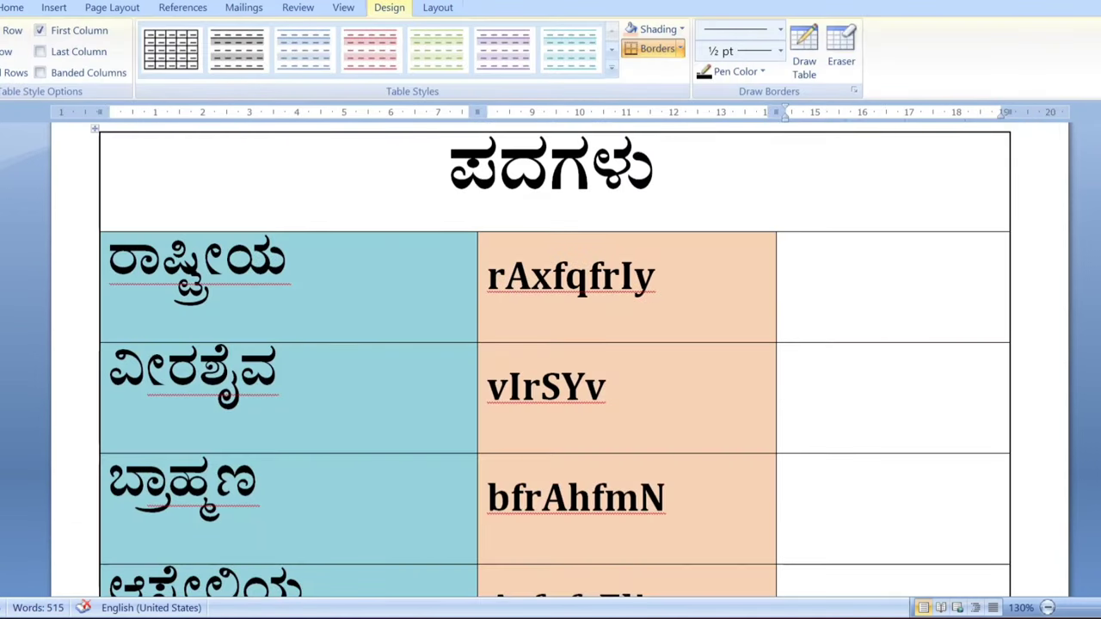
text(r)
text(A)
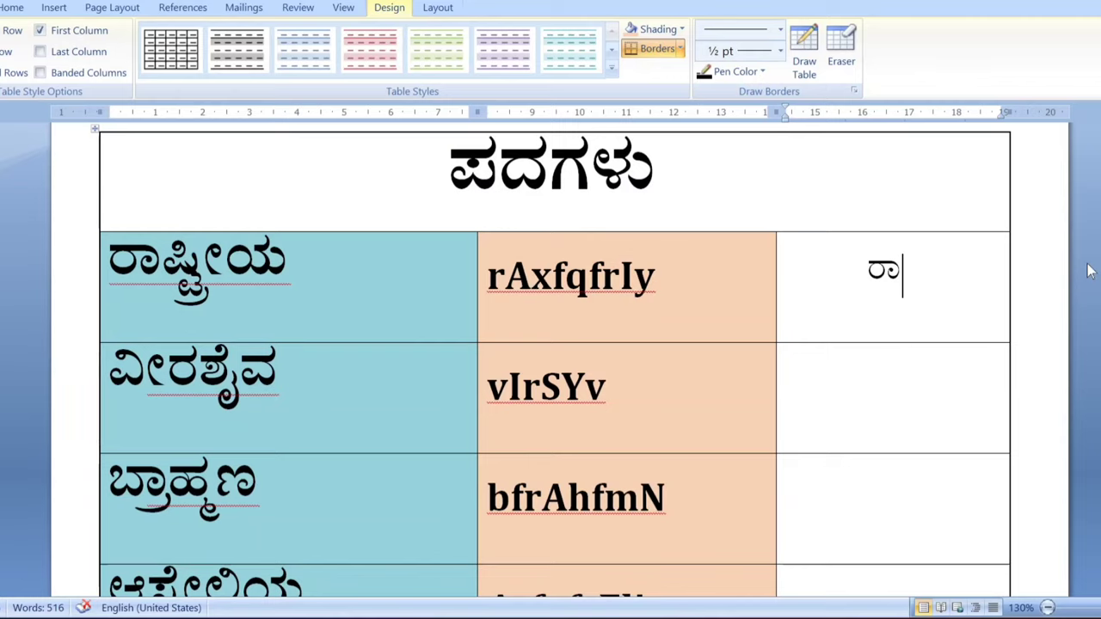
text(x)
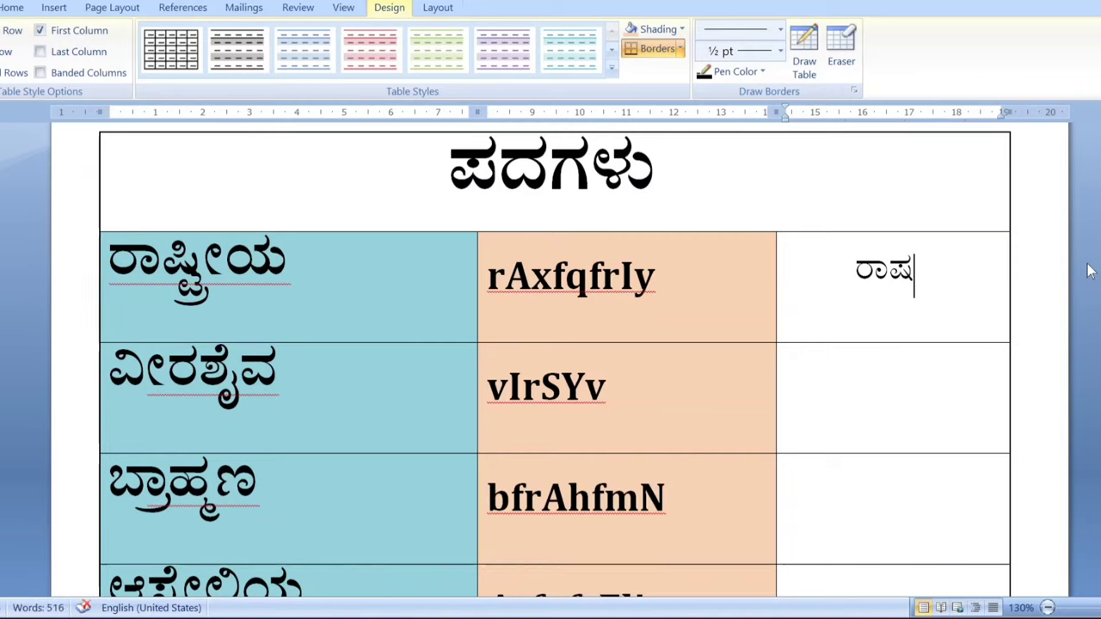
text(f)
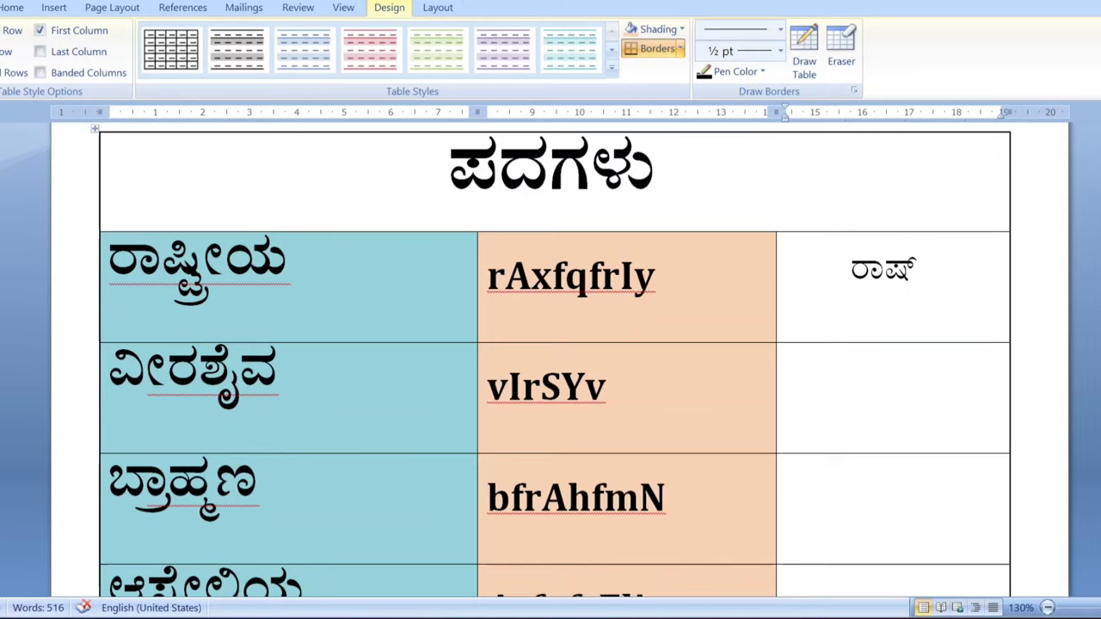
text(ಟ)
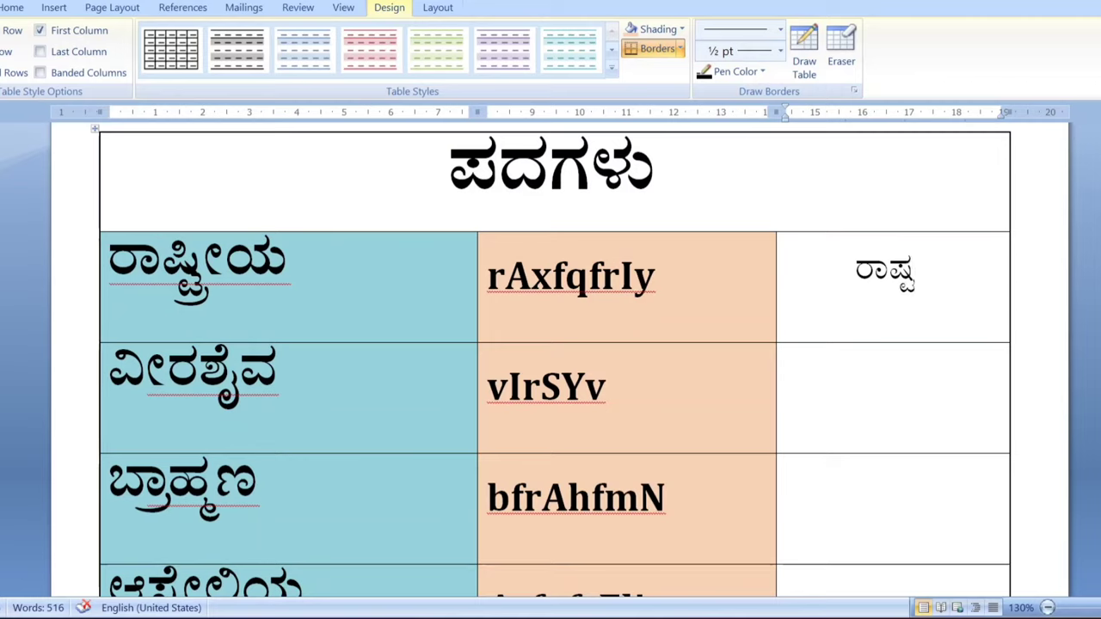
text(್)
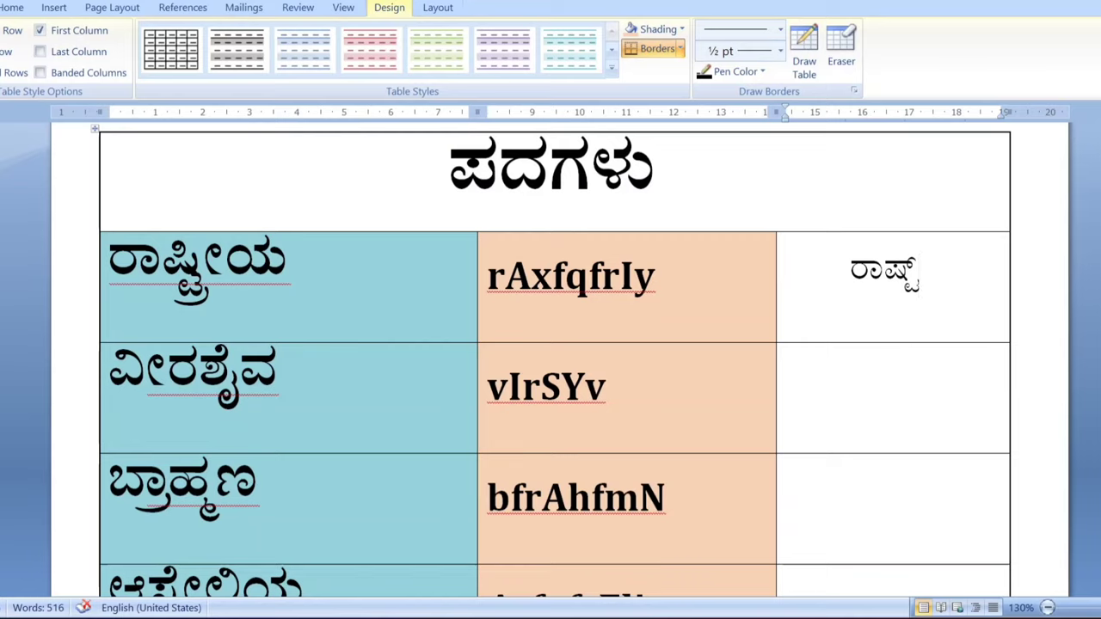
text(ರ)
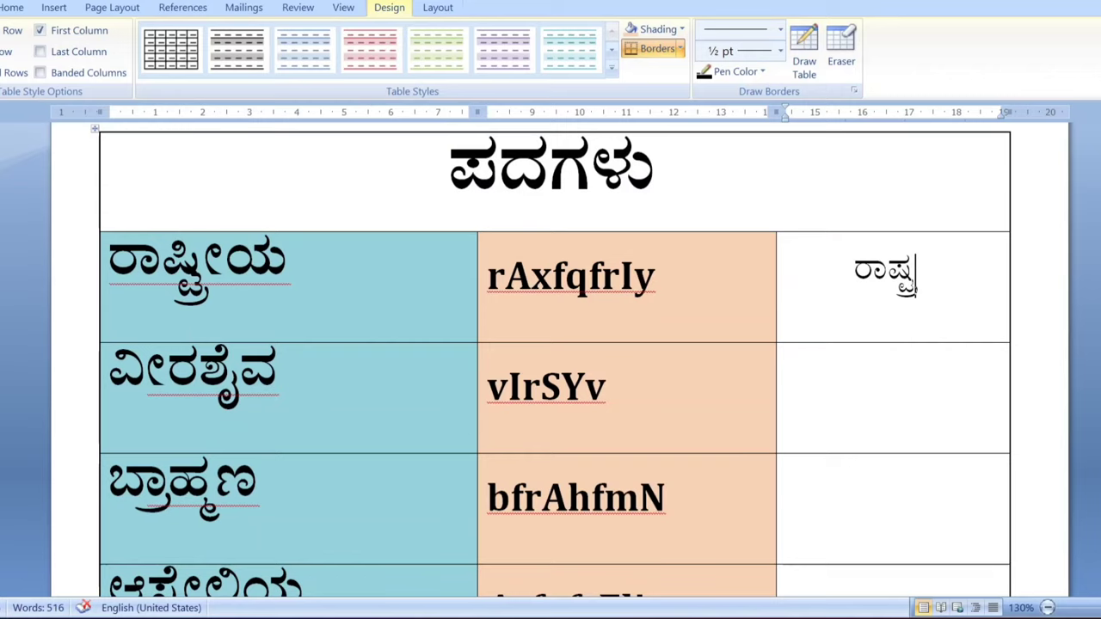
text(ೀ)
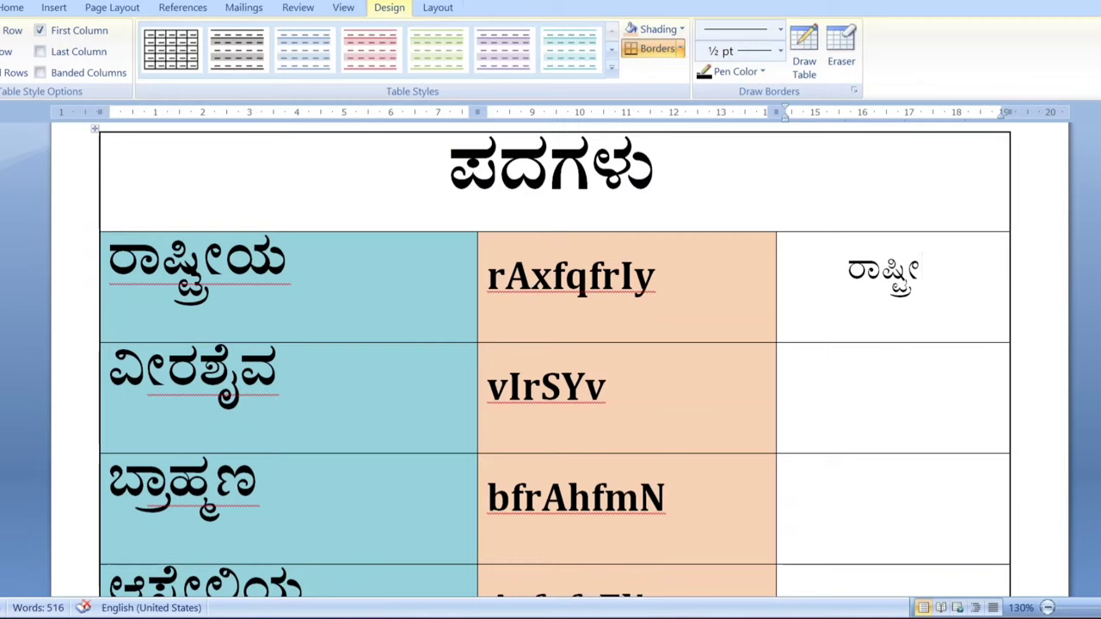
text(ಯ)
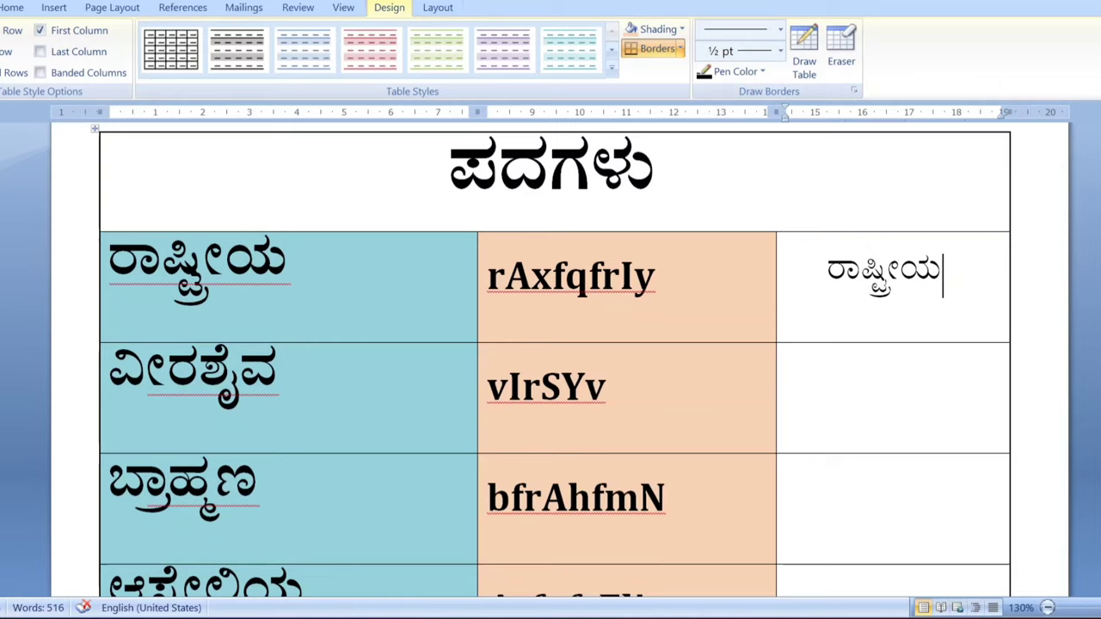
key(BackSpace)
key(BackSpace)
key(BackSpace)
key(BackSpace)
key(BackSpace)
key(BackSpace)
key(BackSpace)
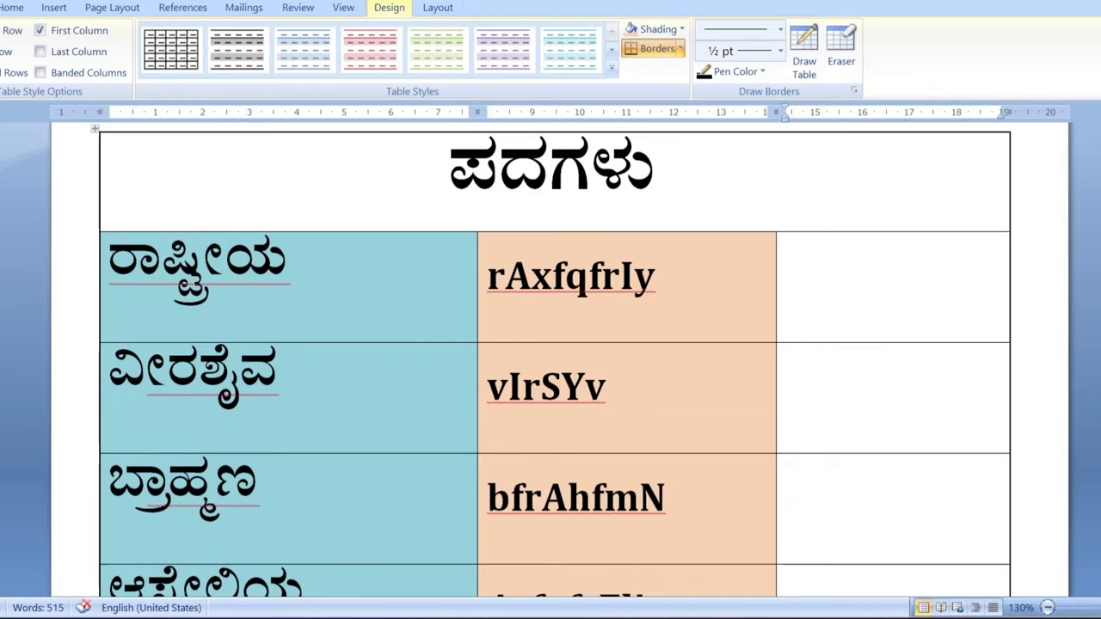
Step: Type rAxfqfrIy in the first row's third cell to render ರಾಷ್ಟ್ರೀಯ in Nudi
text(r)
text(A)
text(x)
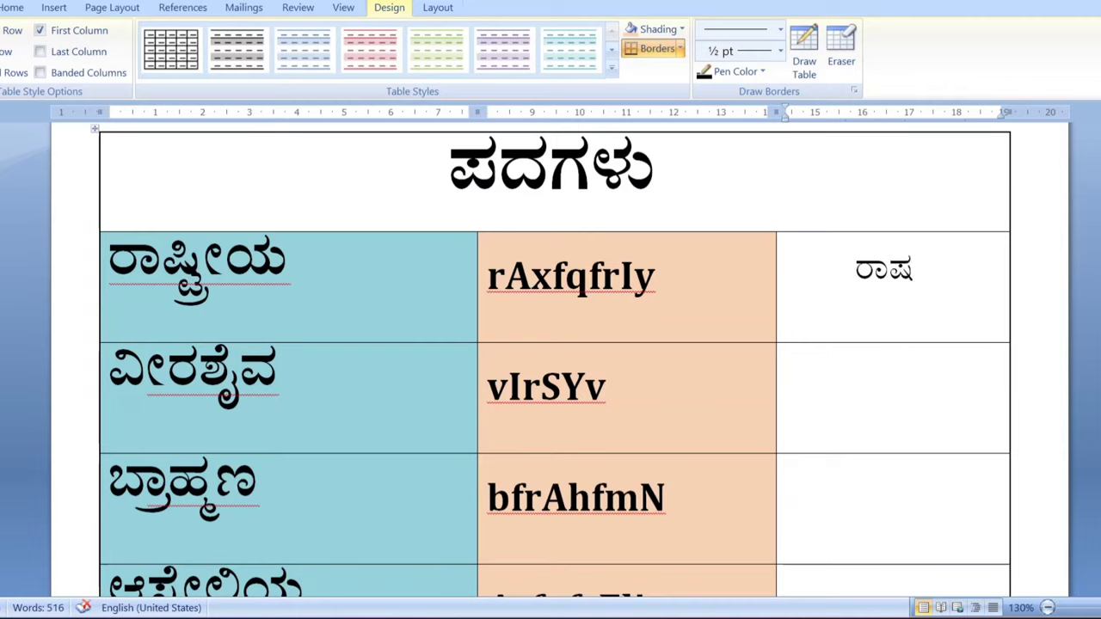
text(f)
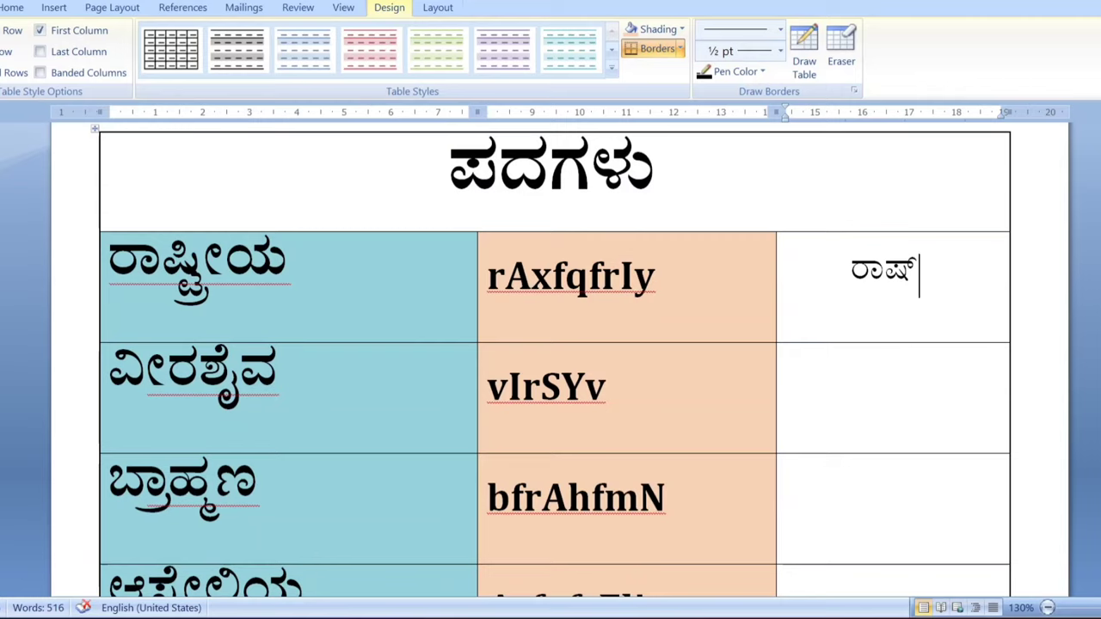
text(q)
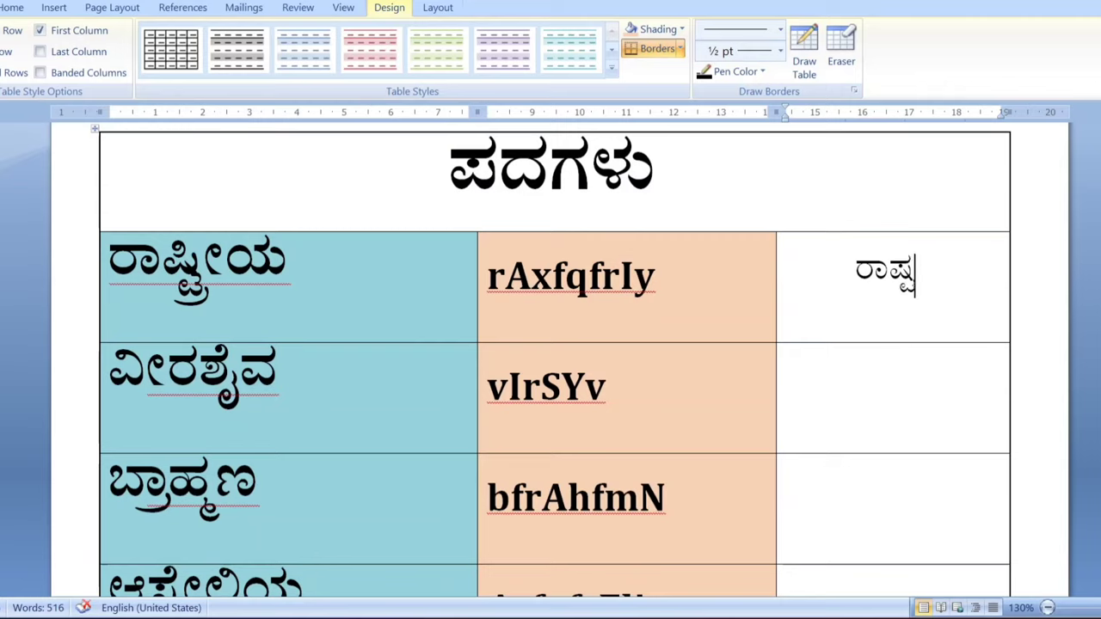
text(f)
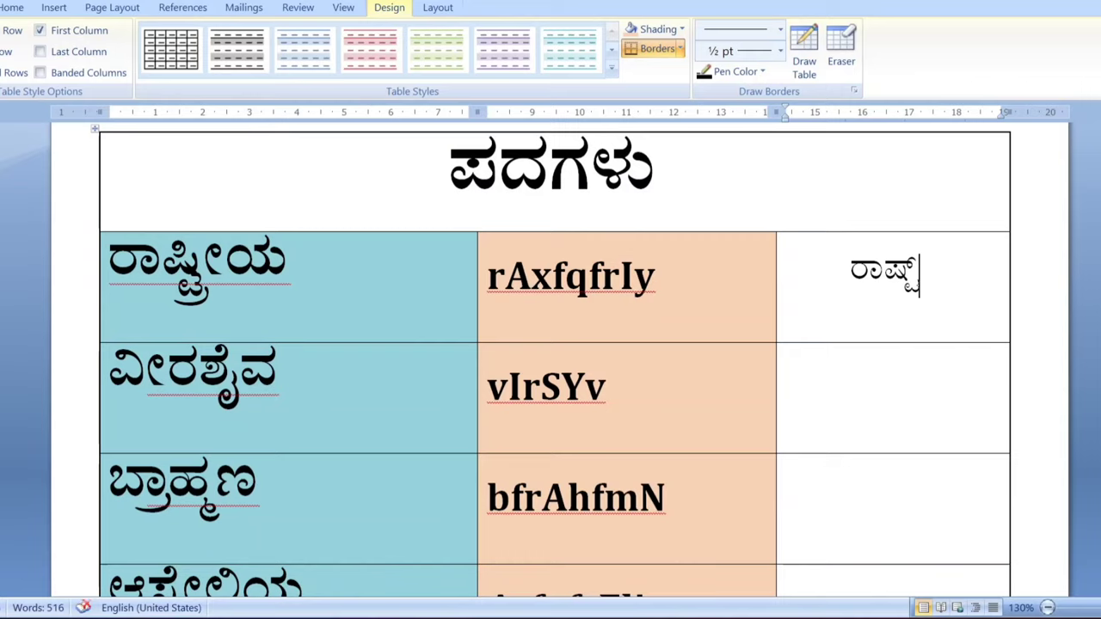
text(r)
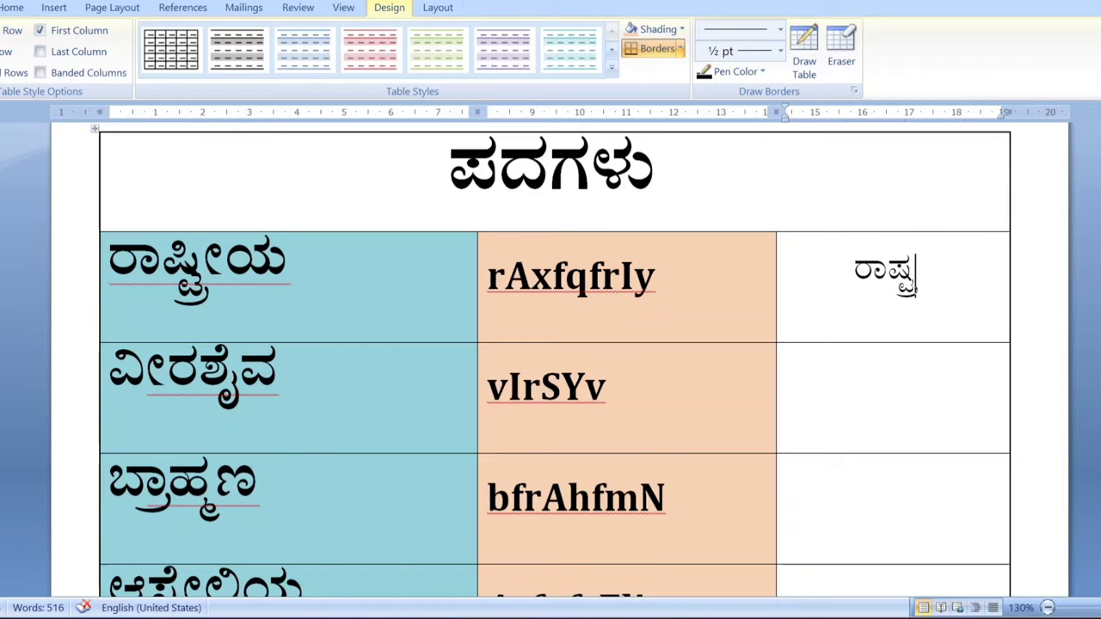
text(I)
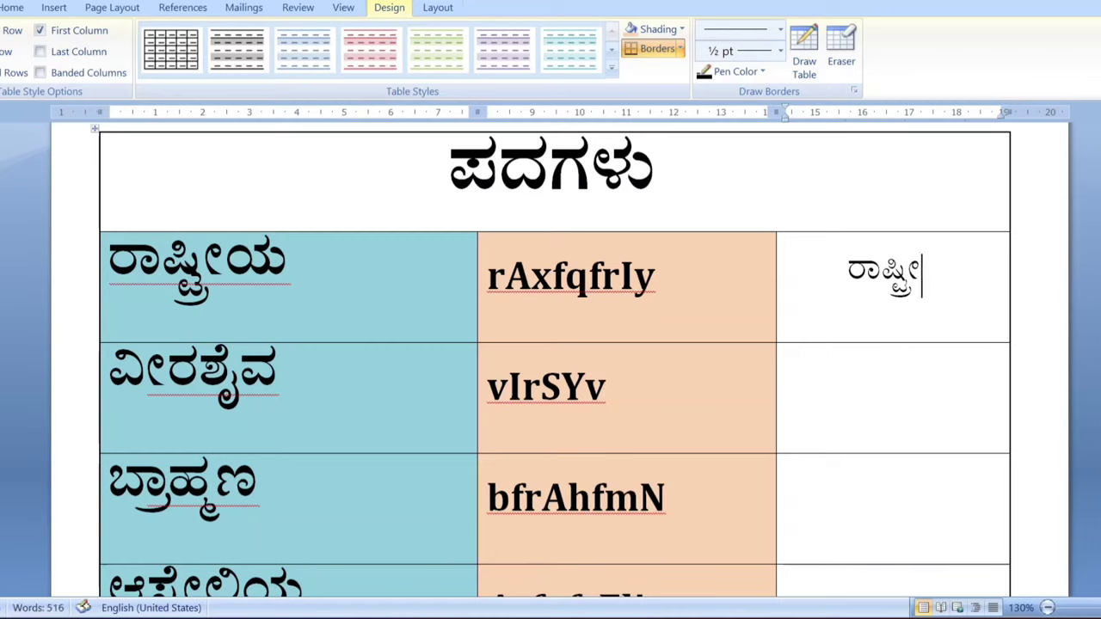
text(y)
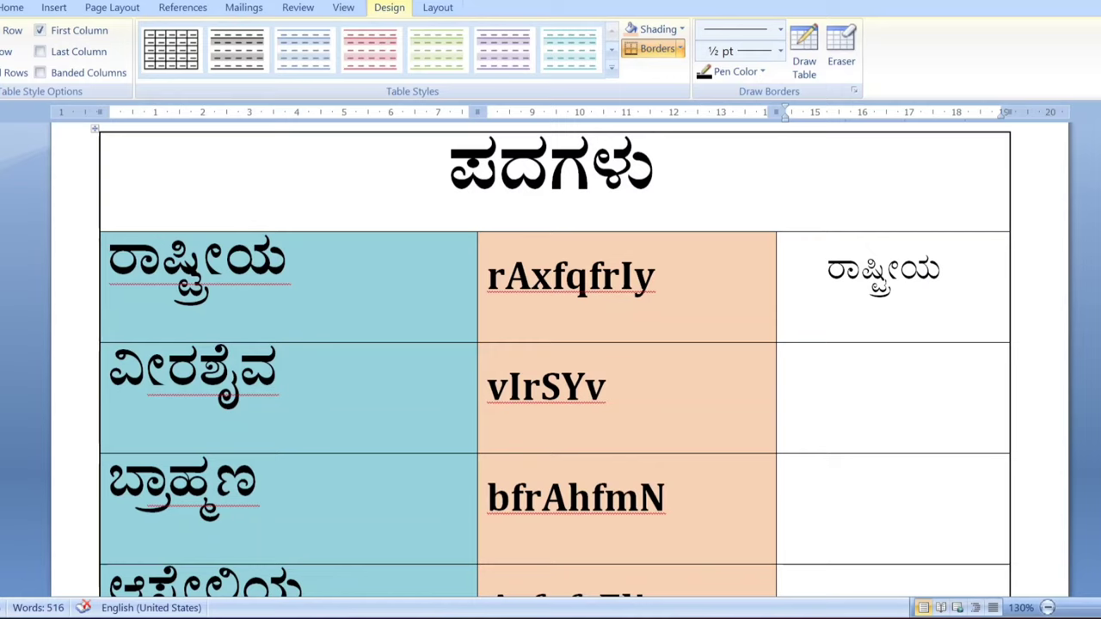
Step: Type vIrSYv for ವೀರಶೈವ in row 2's third cell, then start row 3 with ಬ
click(885, 387)
text(v)
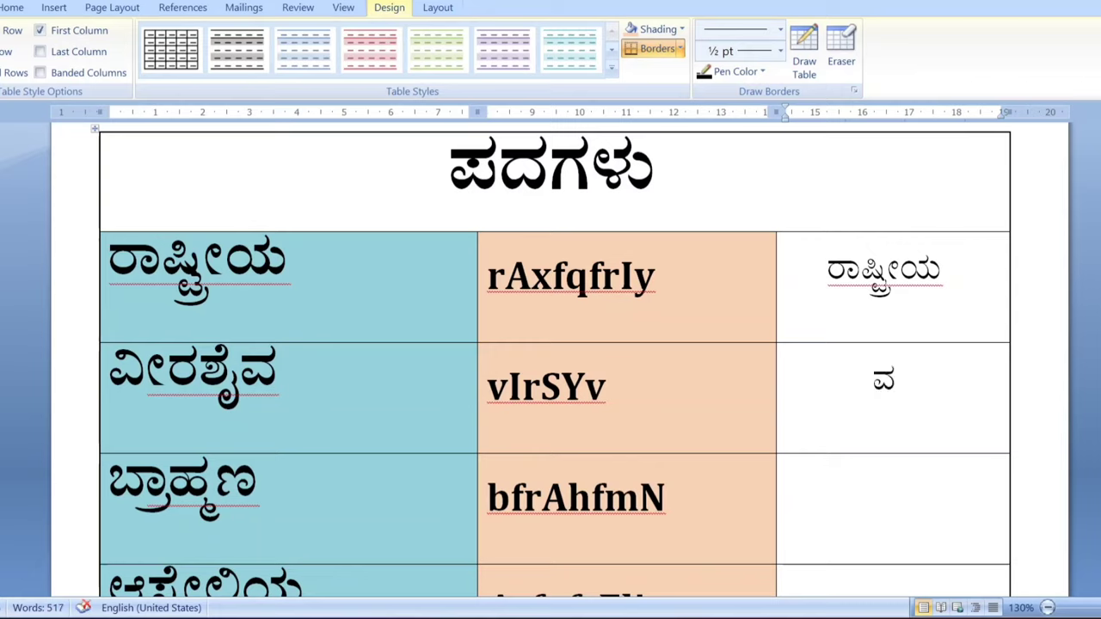
text(I)
text(r)
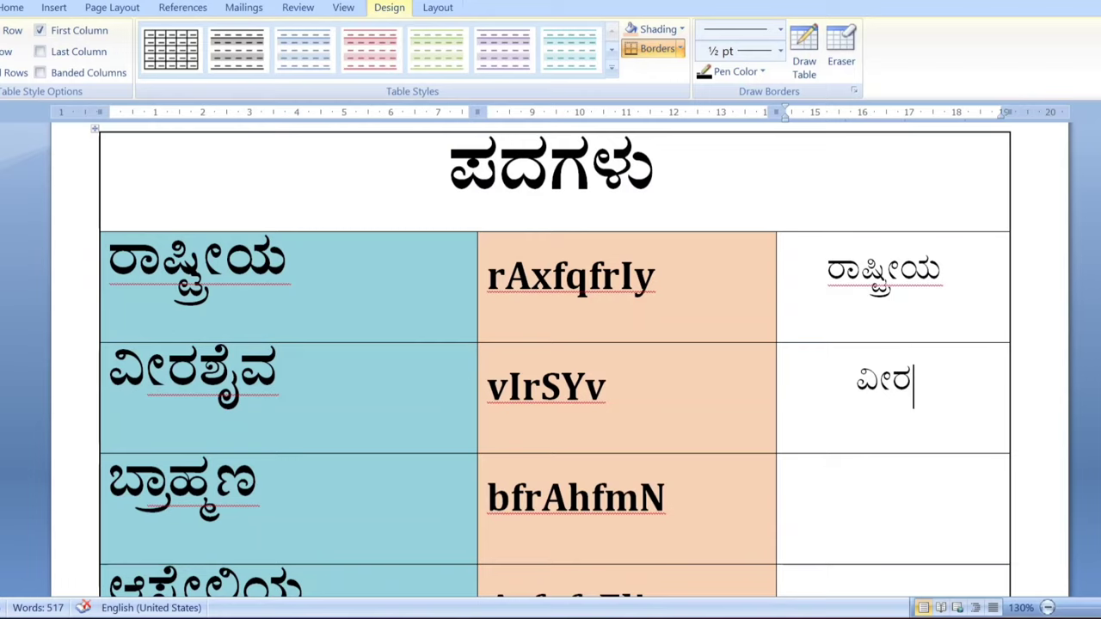
text(S)
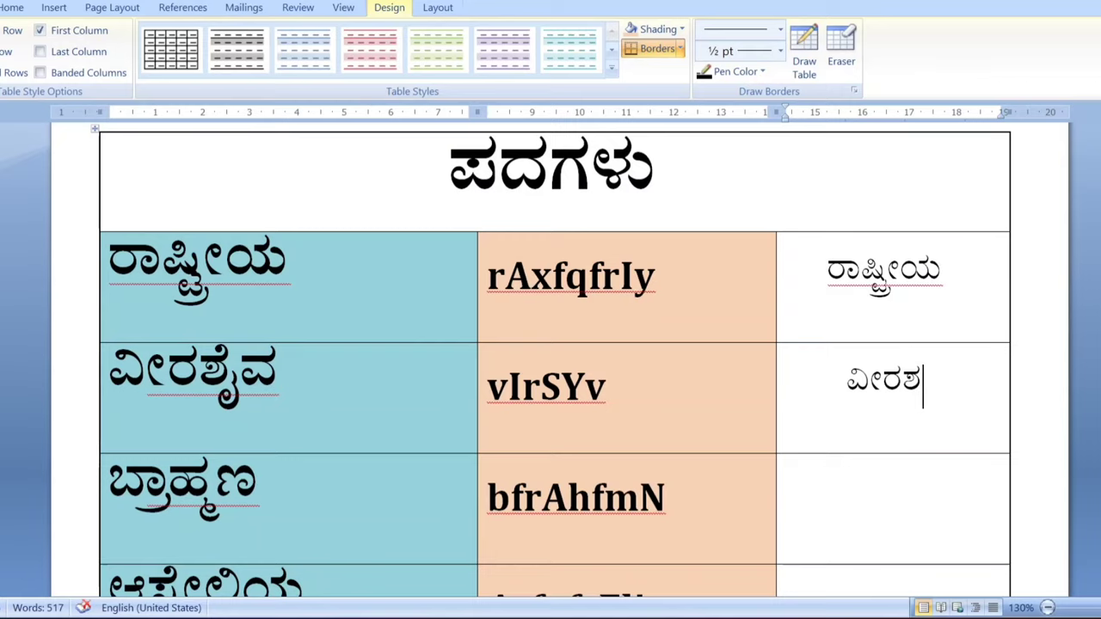
text(Y)
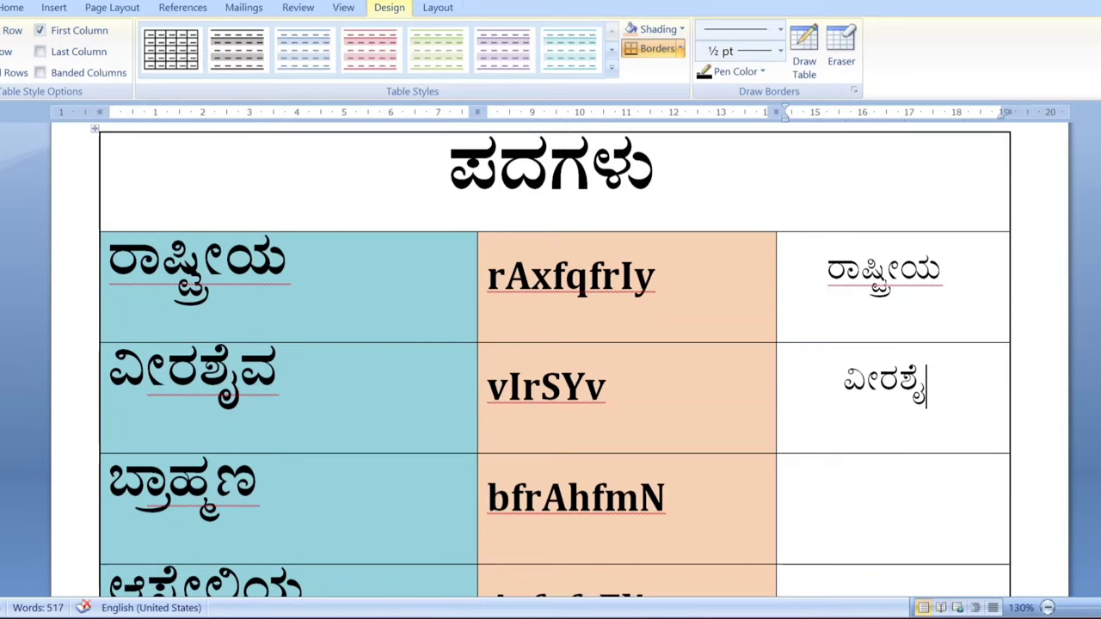
text(v)
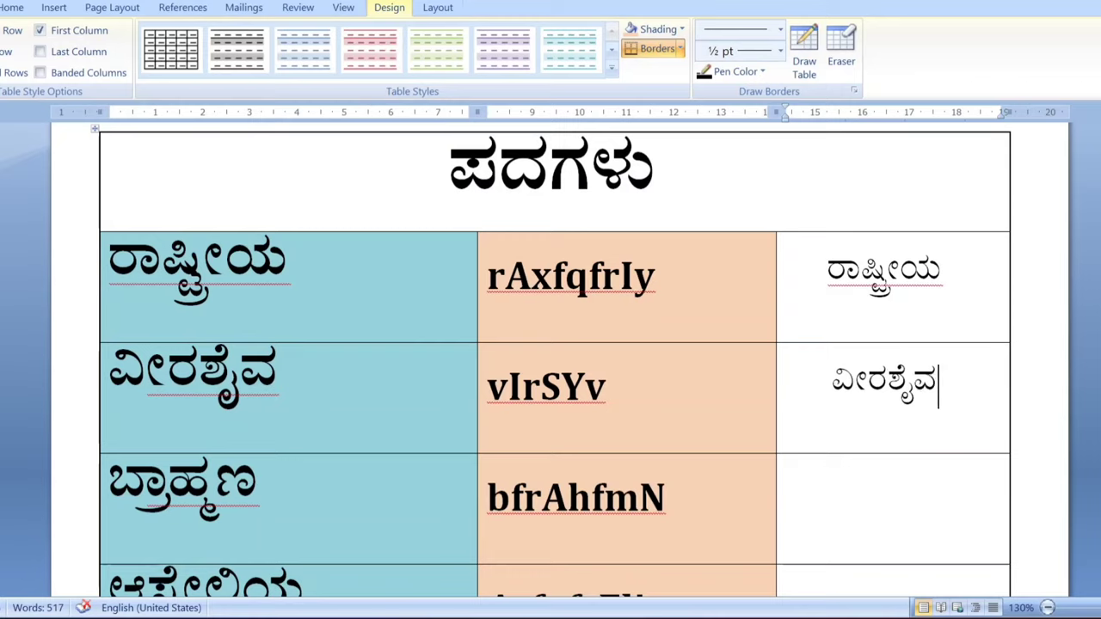
click(886, 498)
text(b)
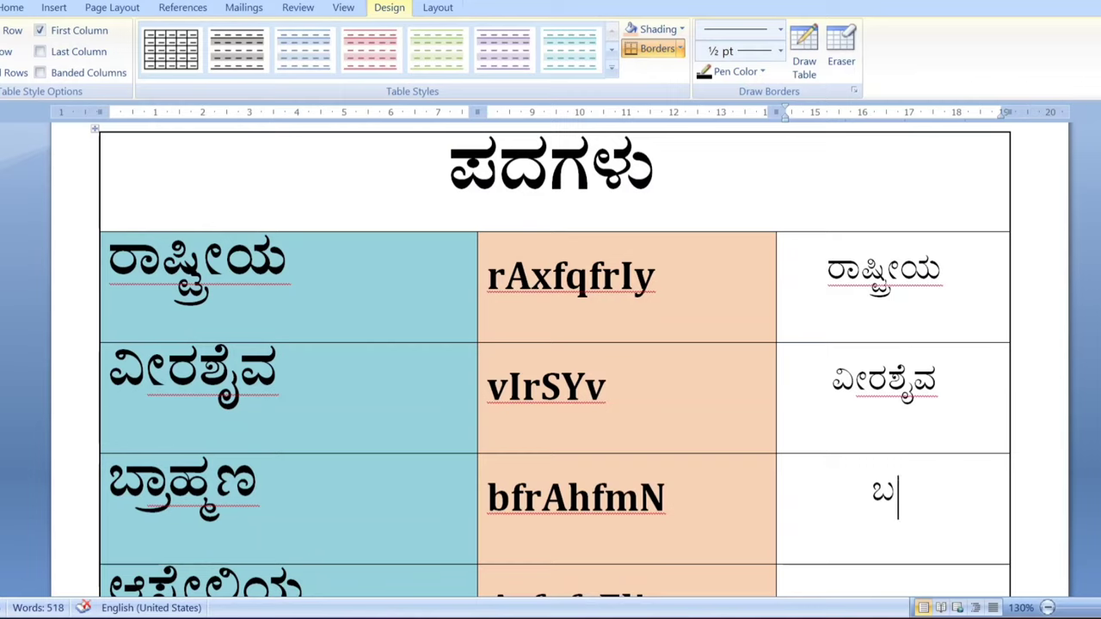
Step: Type the rest of bfrAhfmN to complete ಬ್ರಾಹ್ಮಣ in the third row's right cell
text(f)
text(r)
text(A)
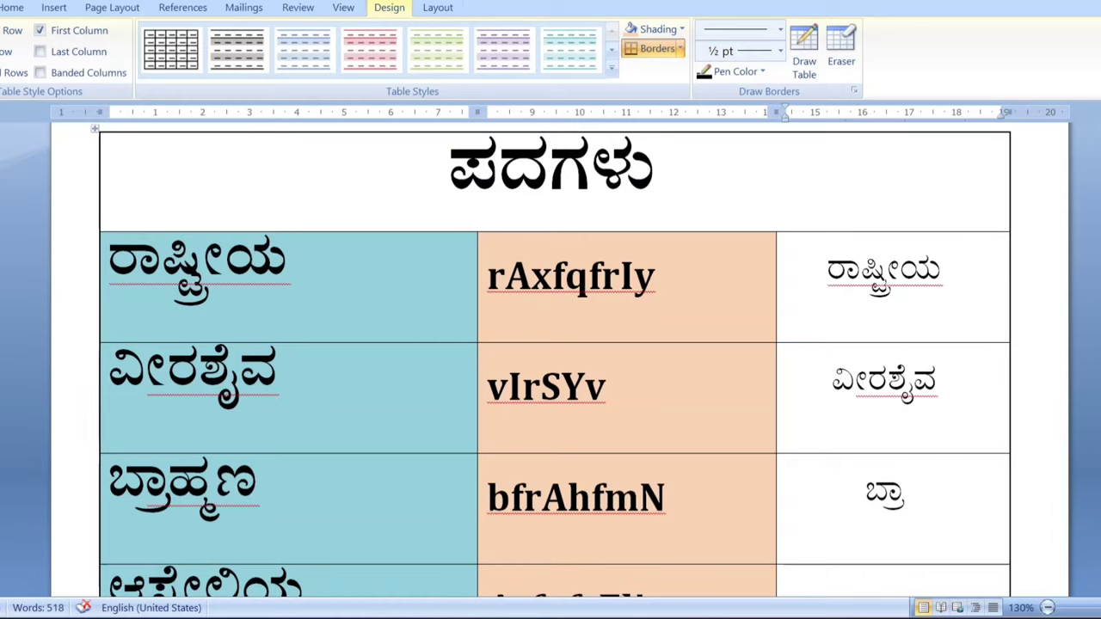
text(h)
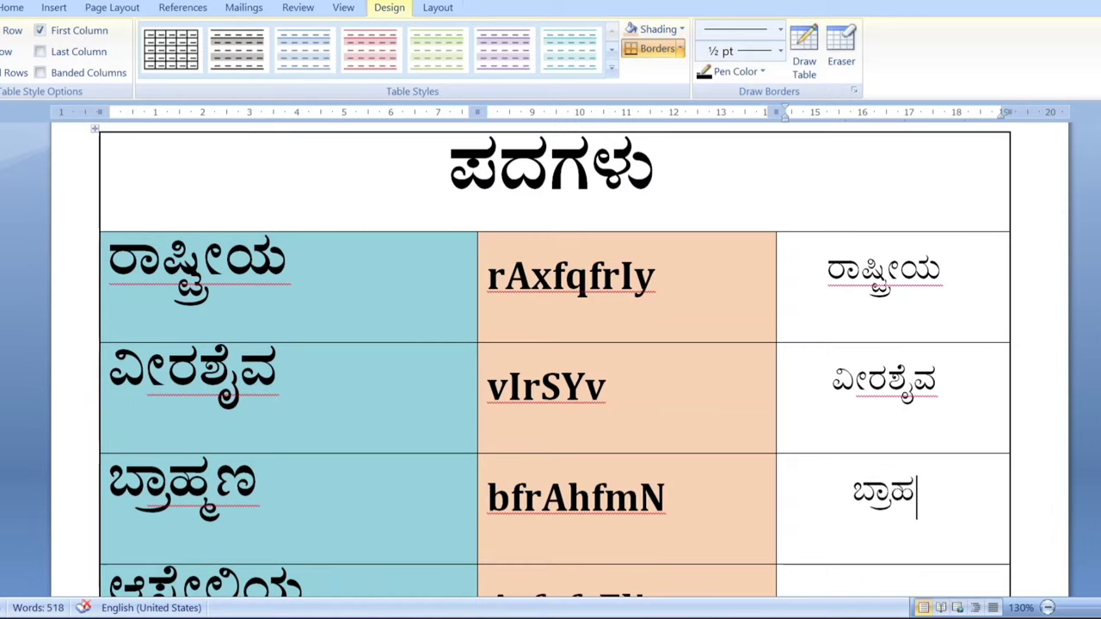
text(f)
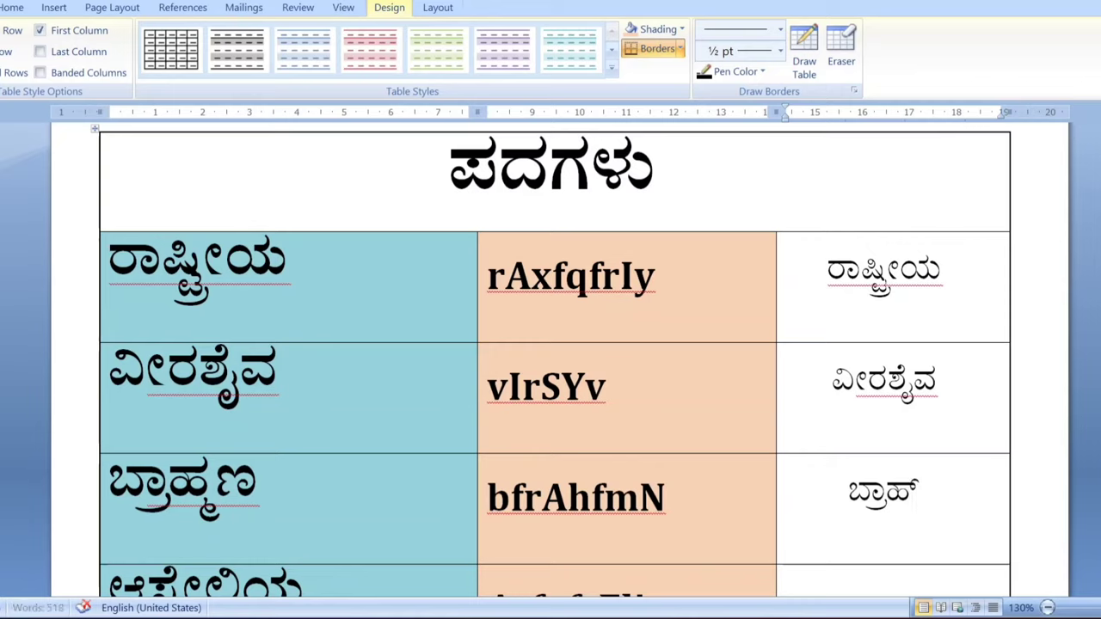
text(m)
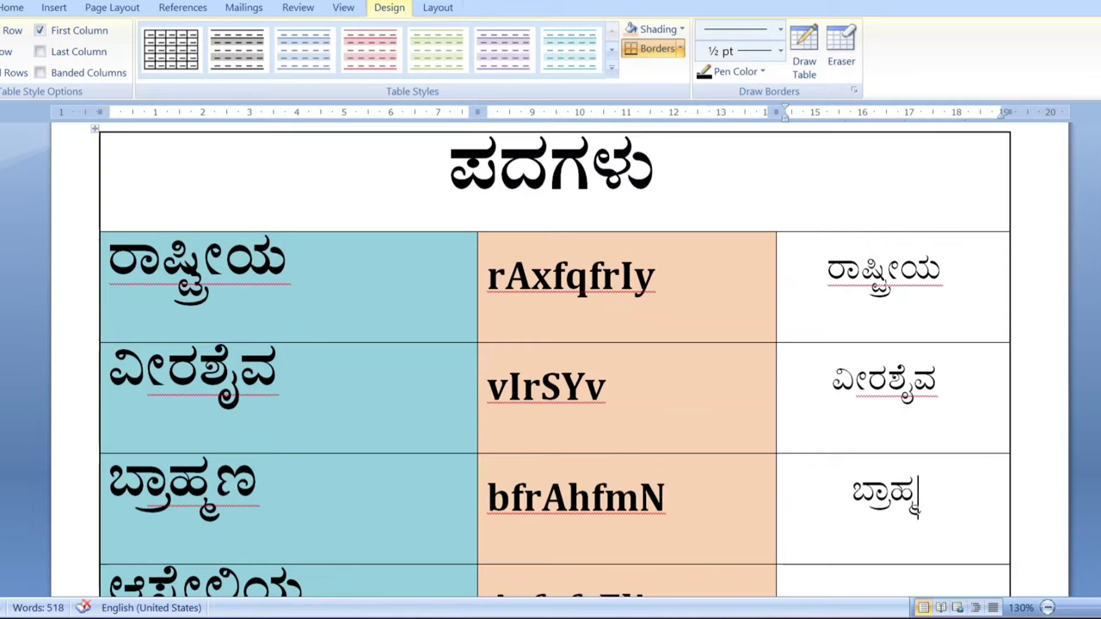
text(N)
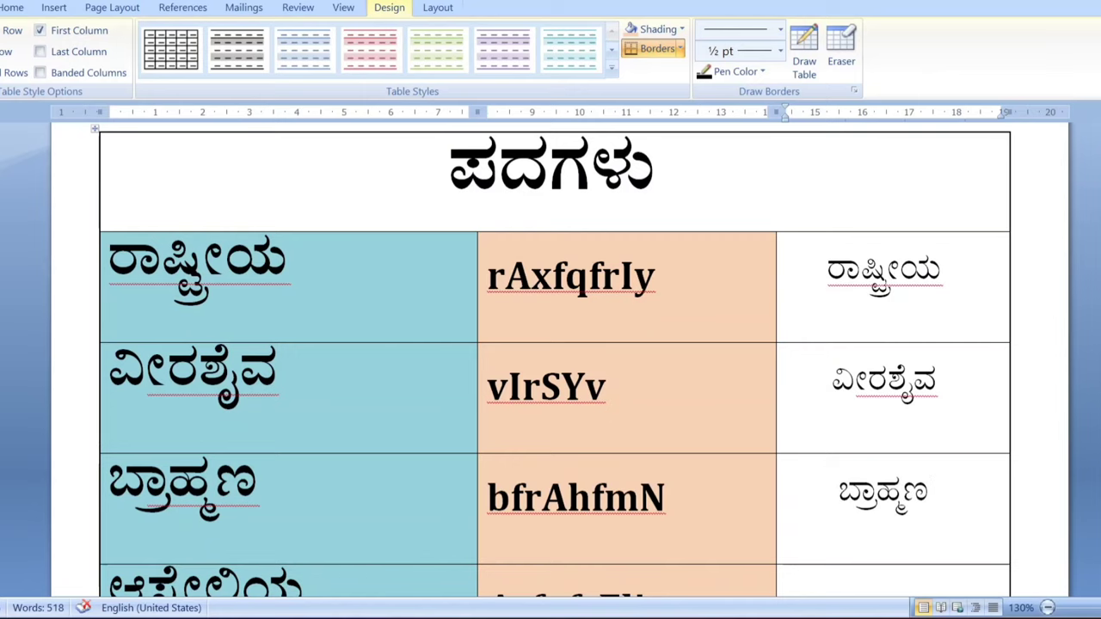
Step: Type AsfqfrEliy to render ಆಸ್ಟ್ರೇಲಿಯ in the fourth row's empty right cell
scroll(551, 362, down, 1)
scroll(551, 362, down, 2)
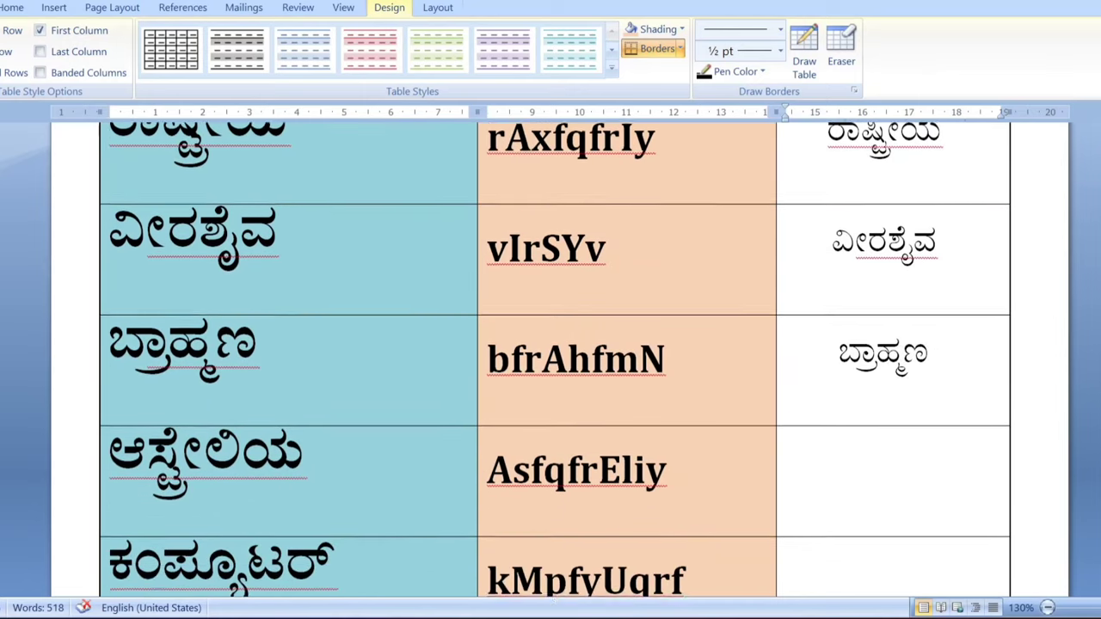
right_click(1033, 357)
key(Escape)
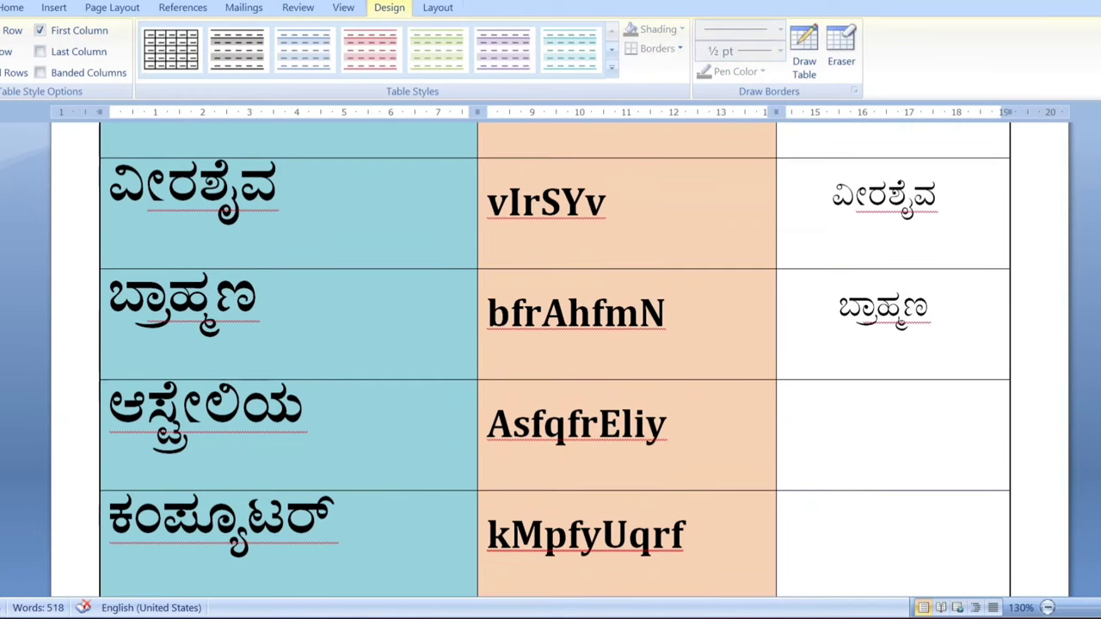
scroll(551, 362, down, 2)
click(12, 6)
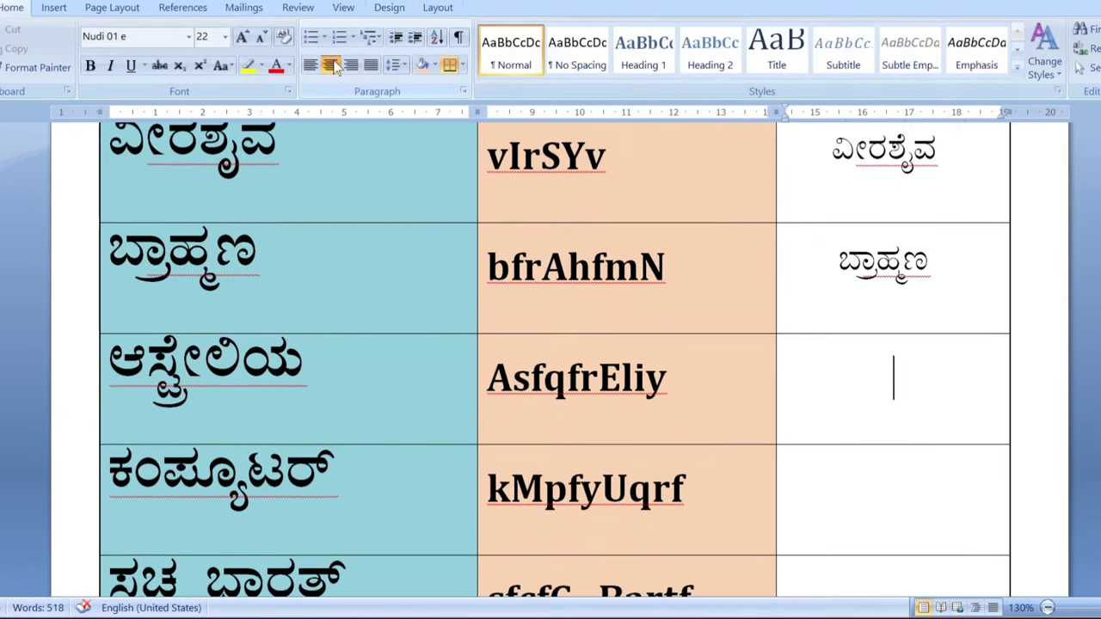
text(A)
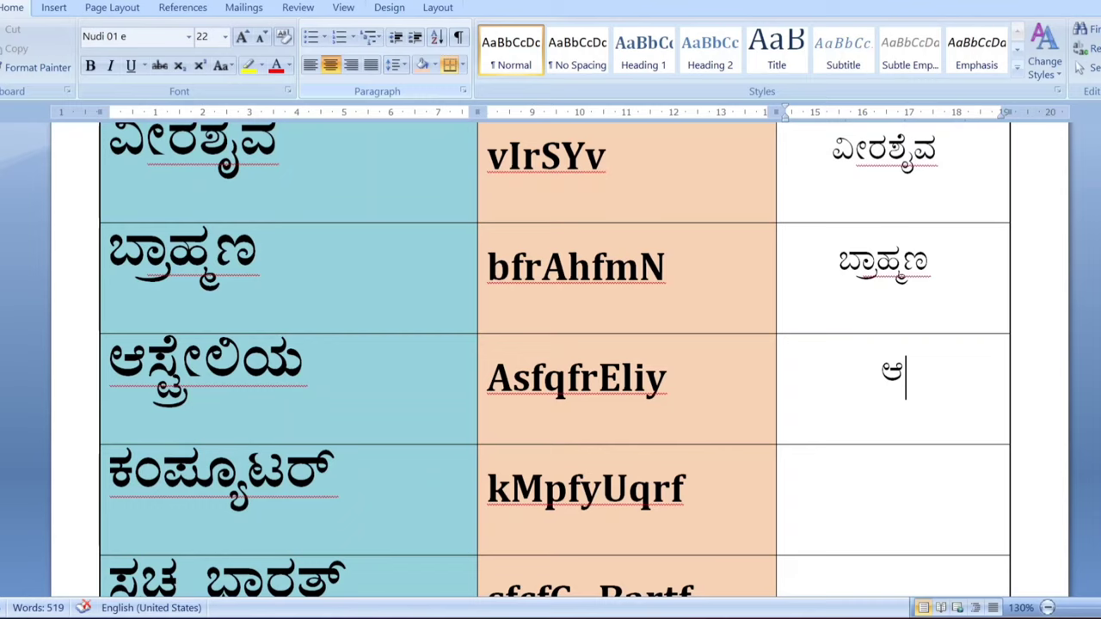
text(sf)
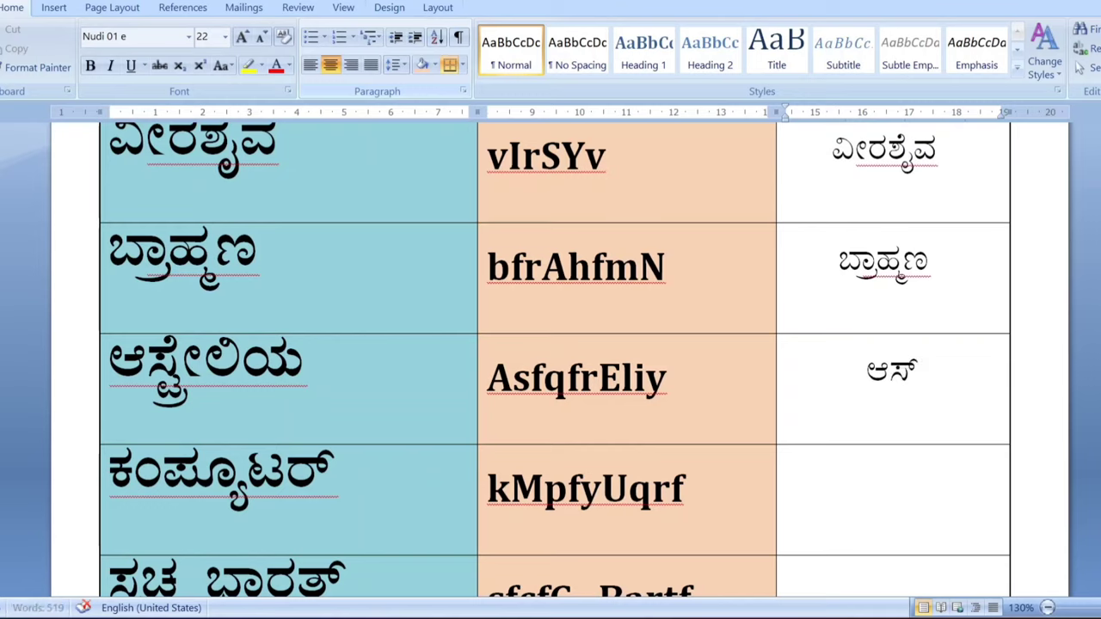
text(q)
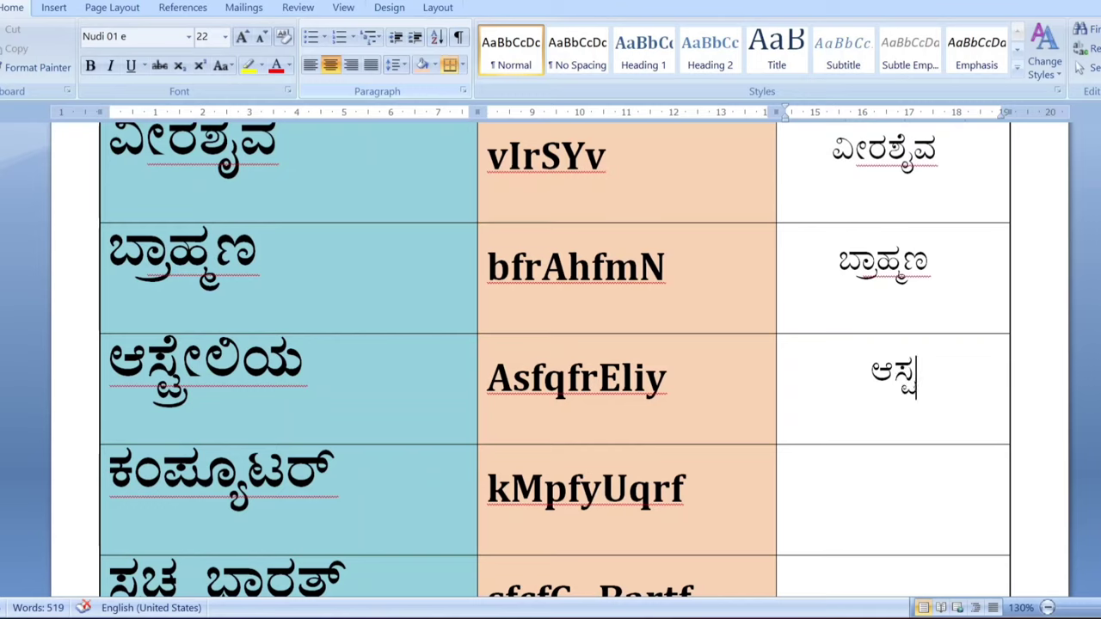
text(fr)
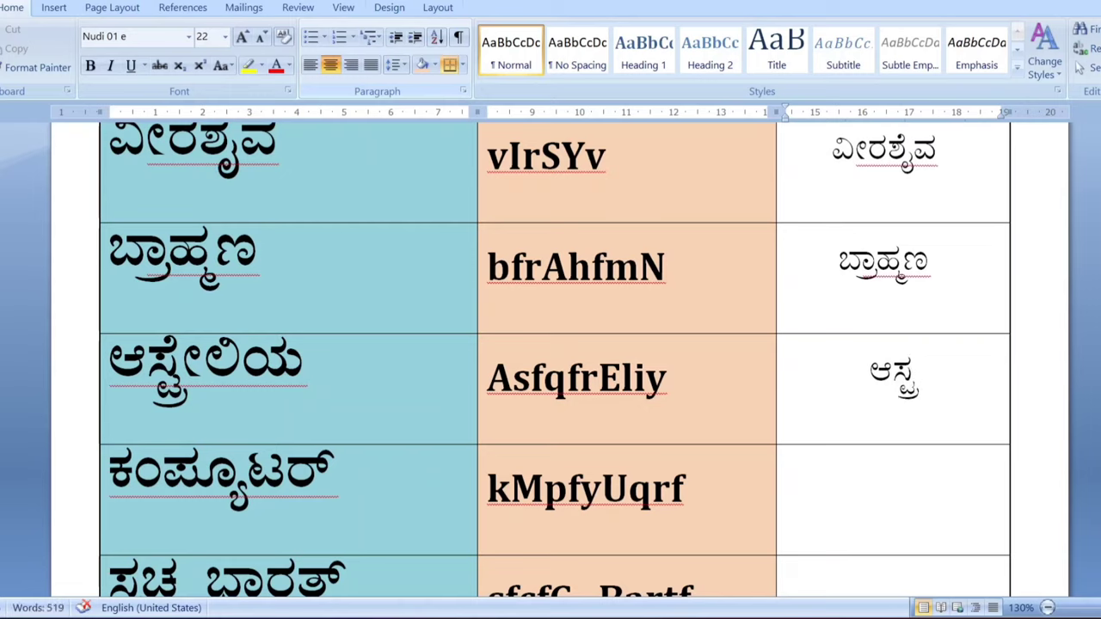
text(E)
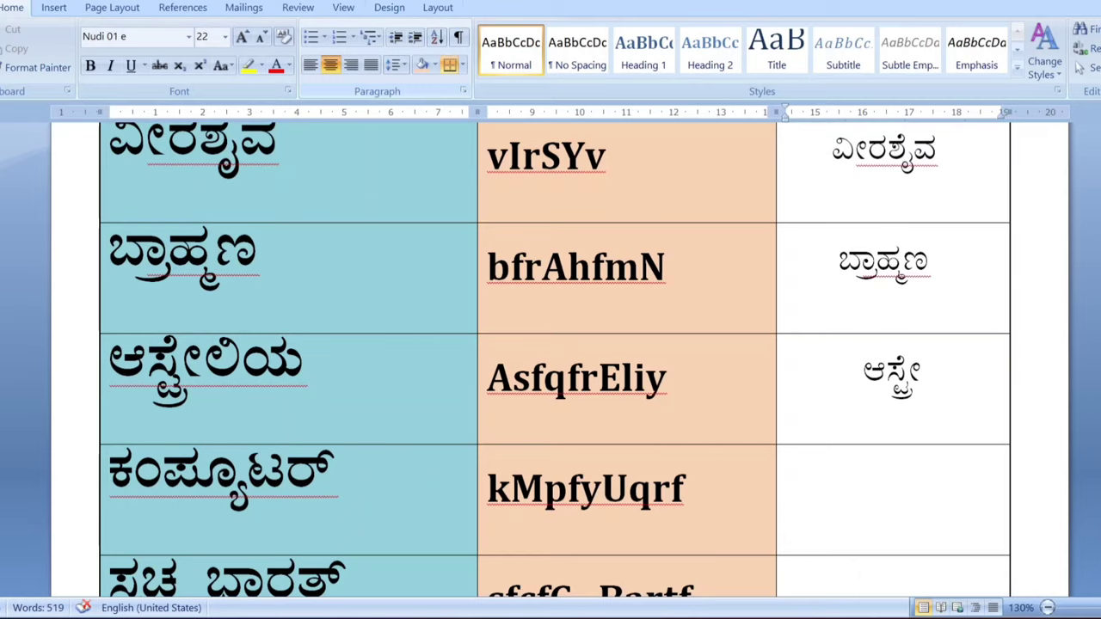
text(li)
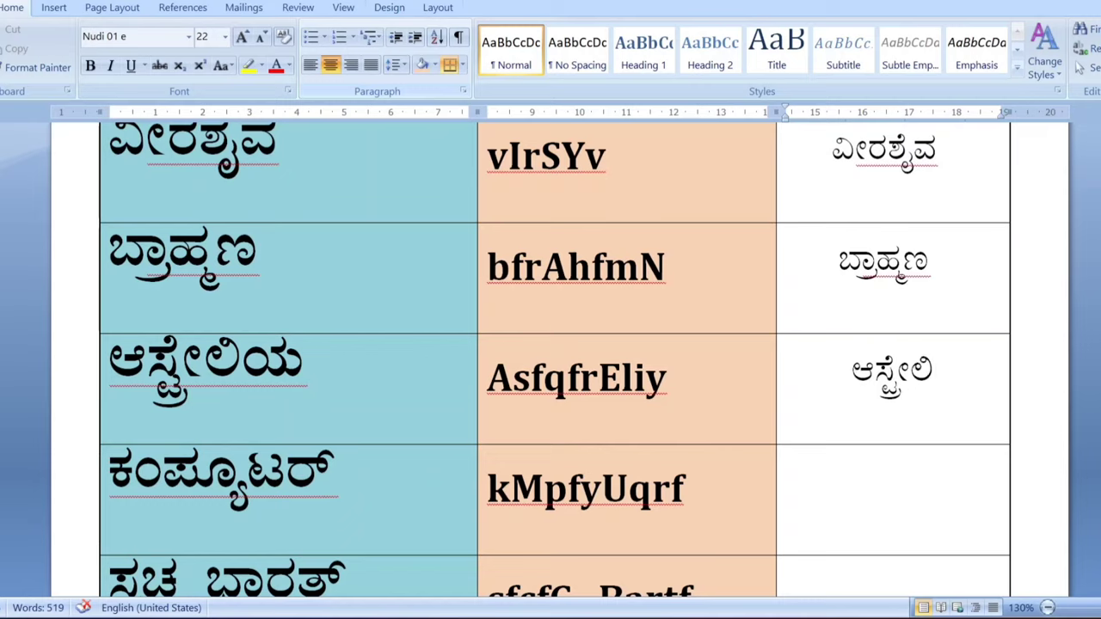
text(y)
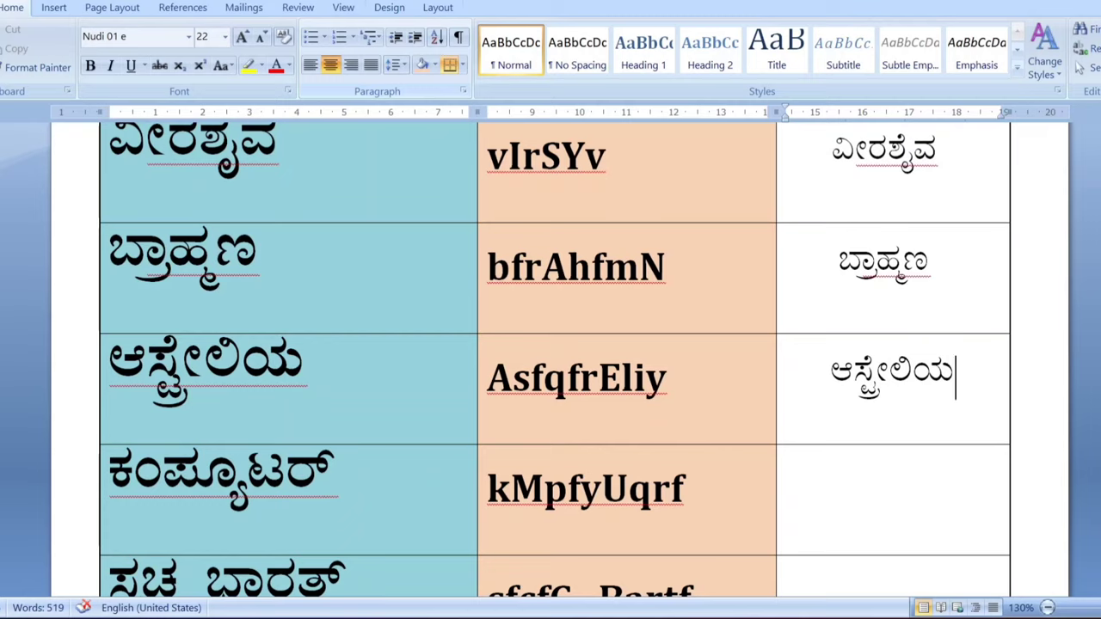
Step: Type kMpfyUqrf to render ಕಂಪ್ಯೂಟರ್ in the next row's right cell
click(886, 490)
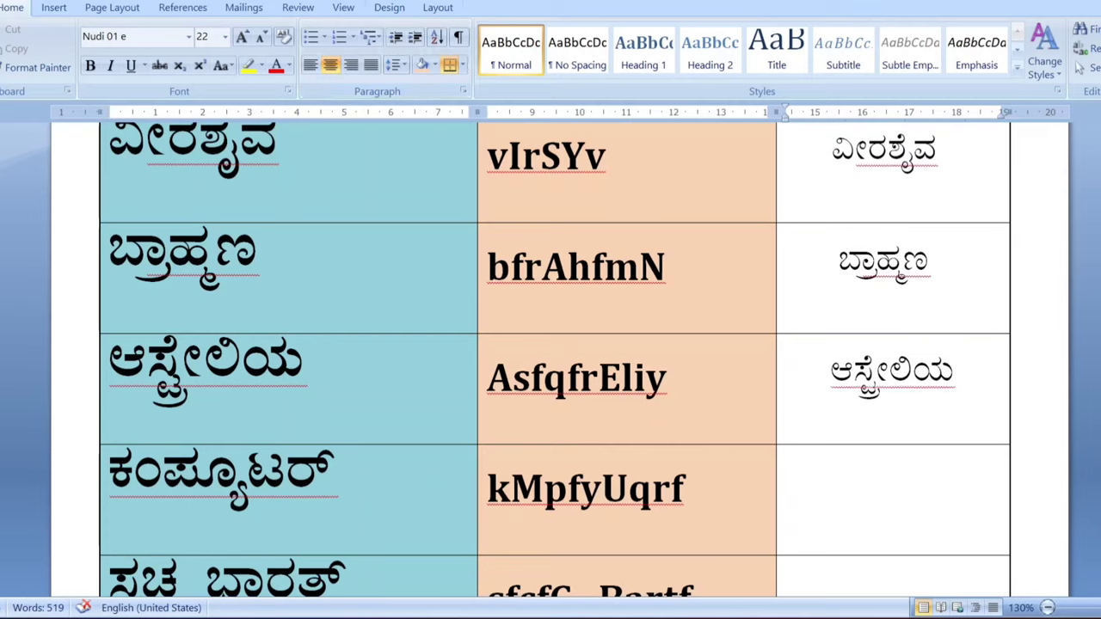
text(k)
text(M)
text(p)
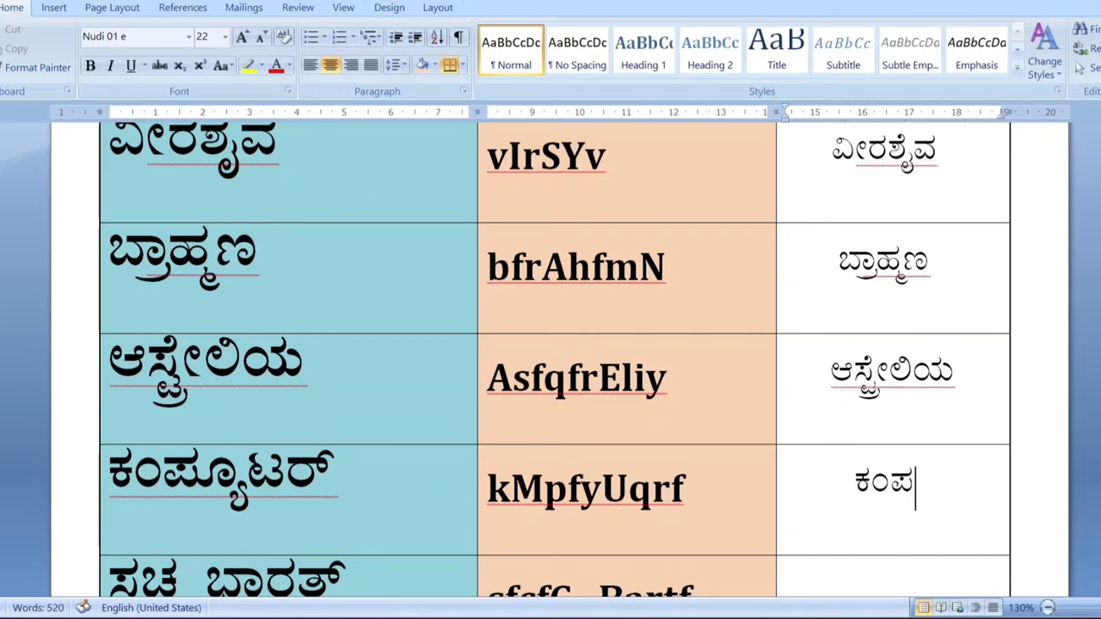
text(f)
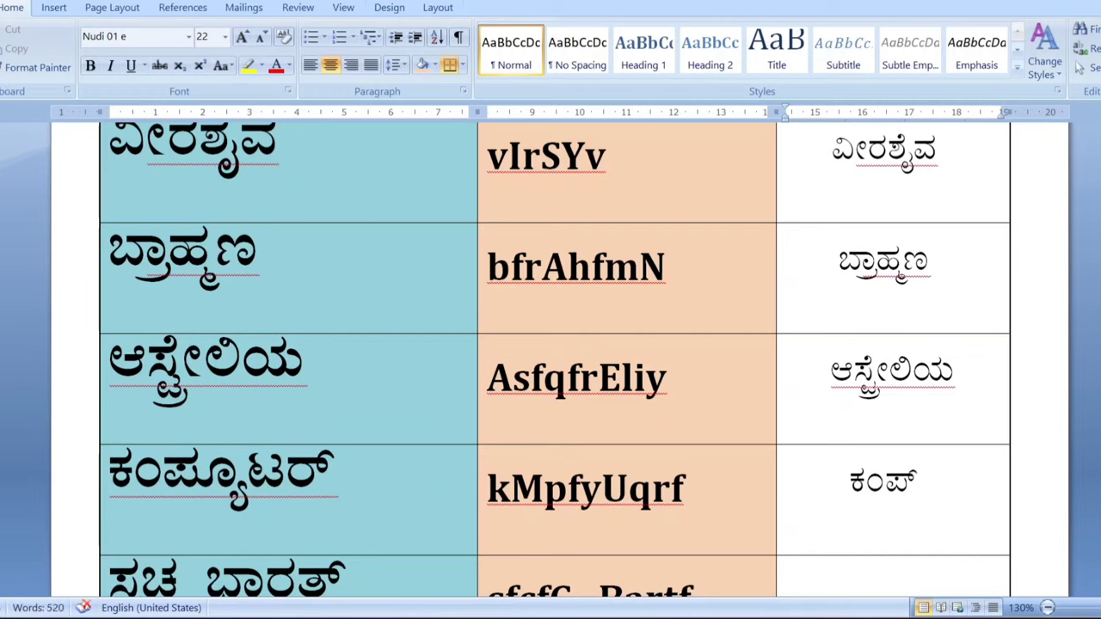
text(y)
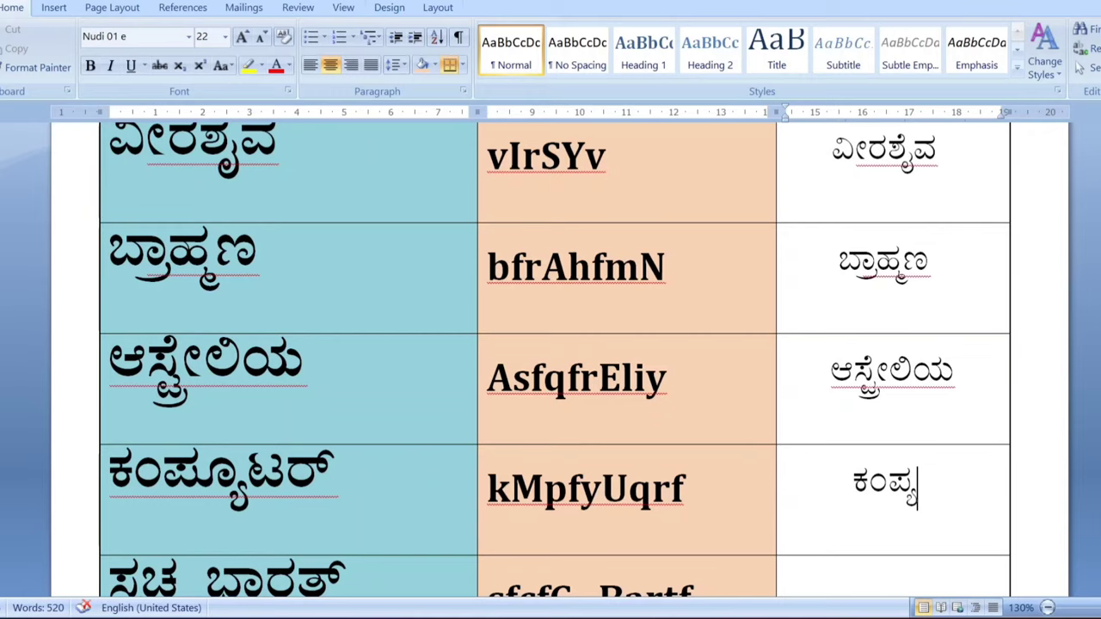
text(U)
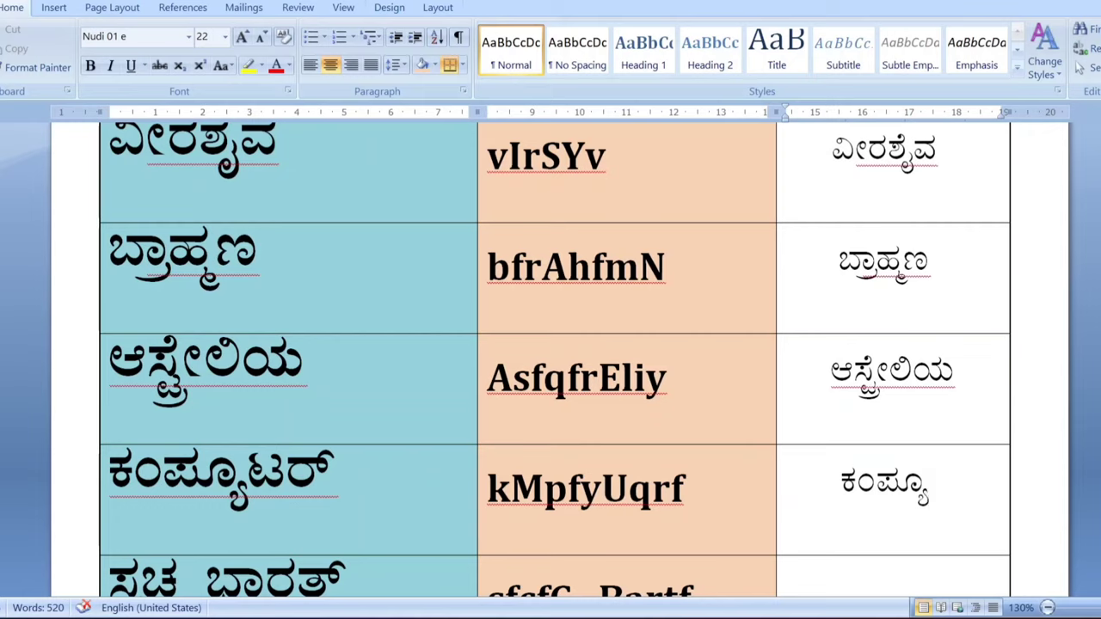
text(q)
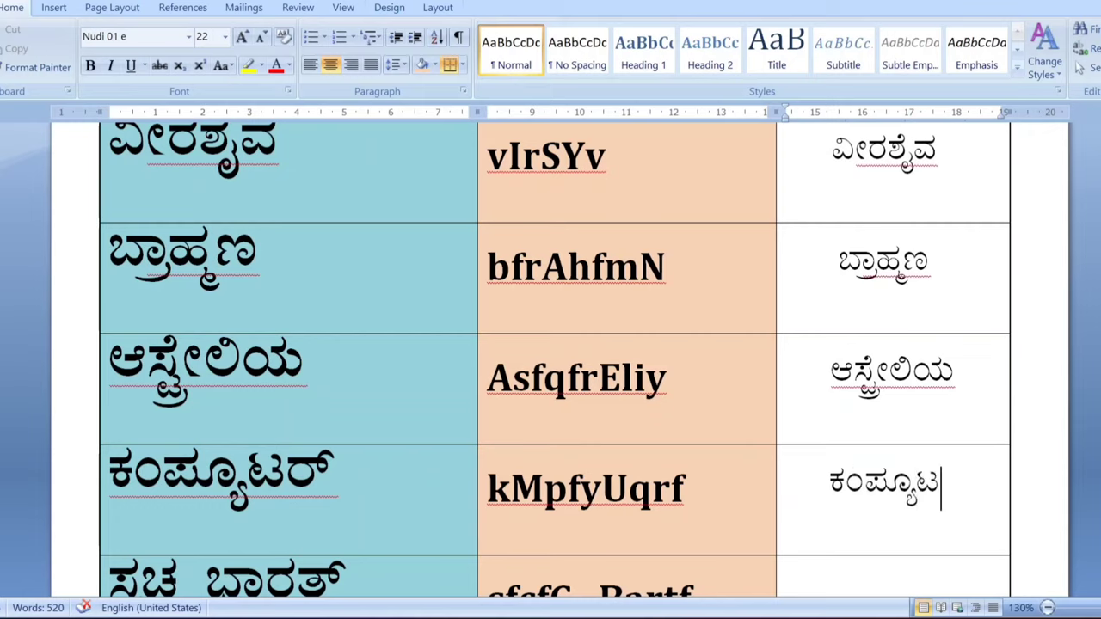
text(r)
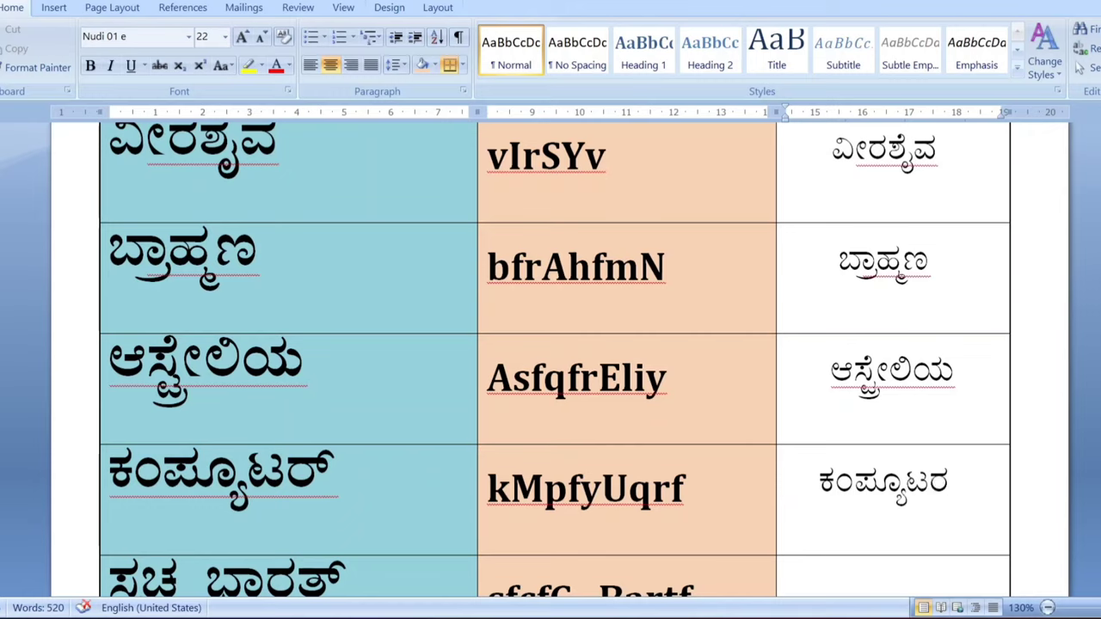
text(f)
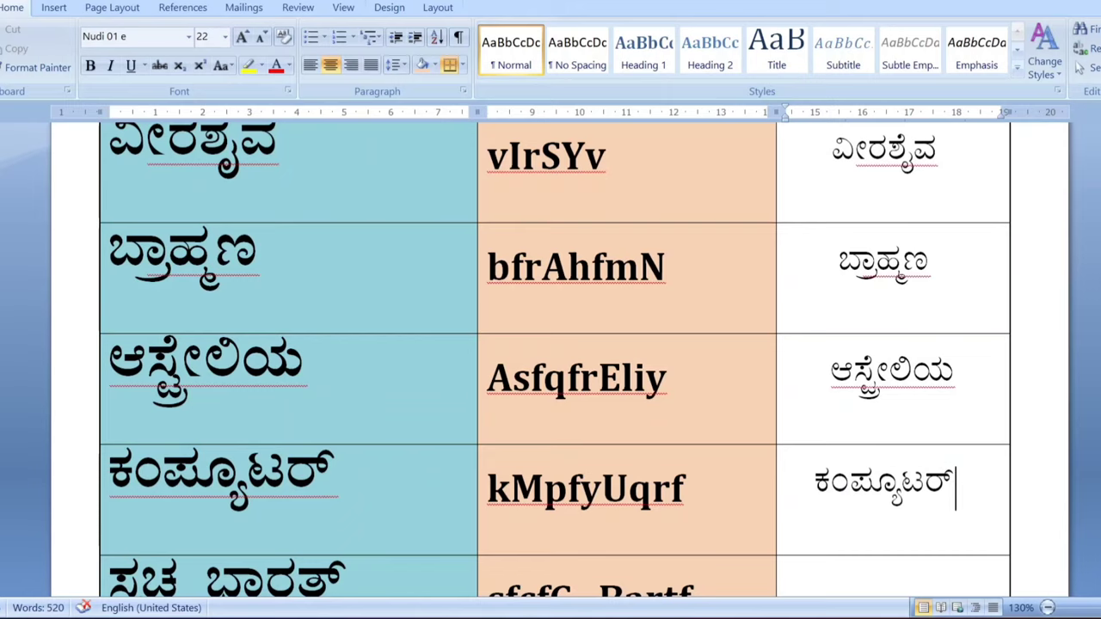
Step: Center-align the empty third cell beside sfcfC Bartf, removing a stray letter
scroll(551, 344, down, 10)
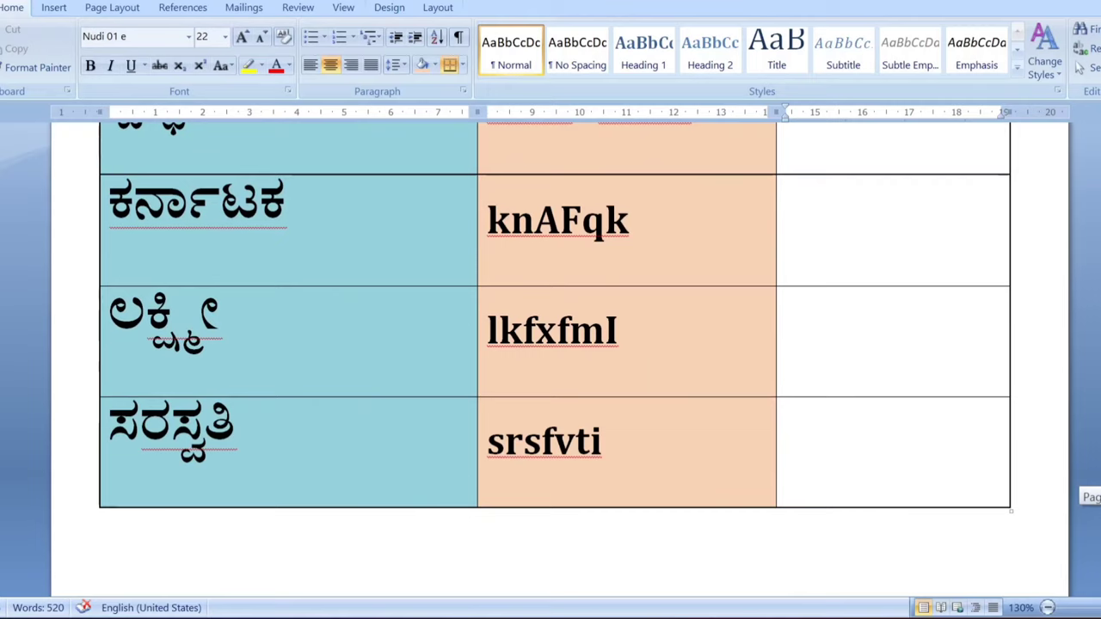
scroll(551, 344, up, 3)
scroll(550, 344, up, 3)
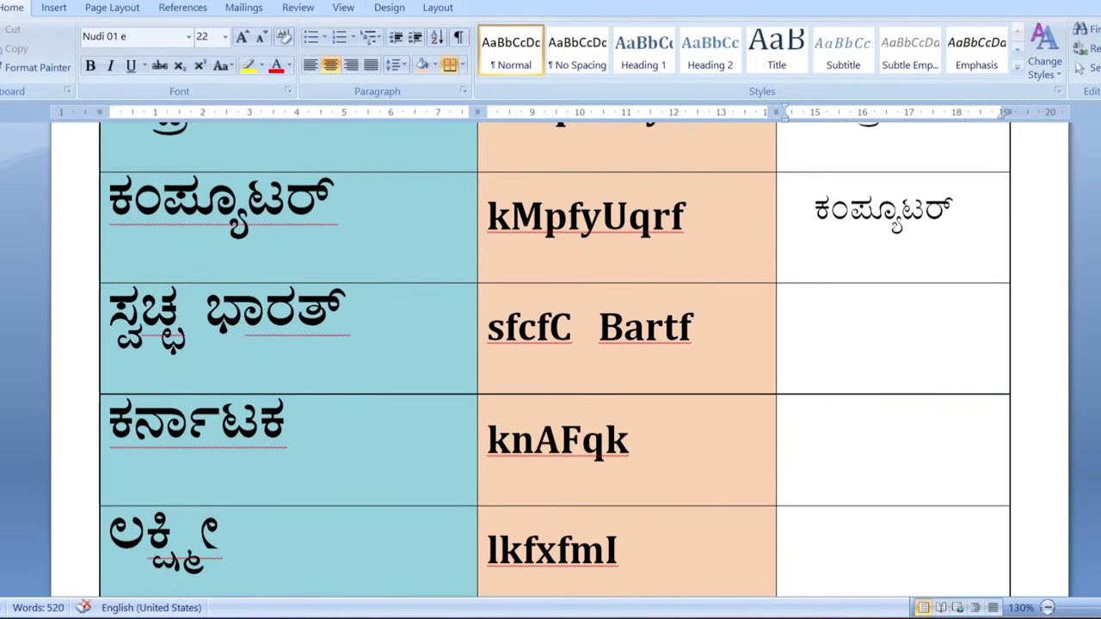
click(886, 328)
key(ctrl+l)
text(s)
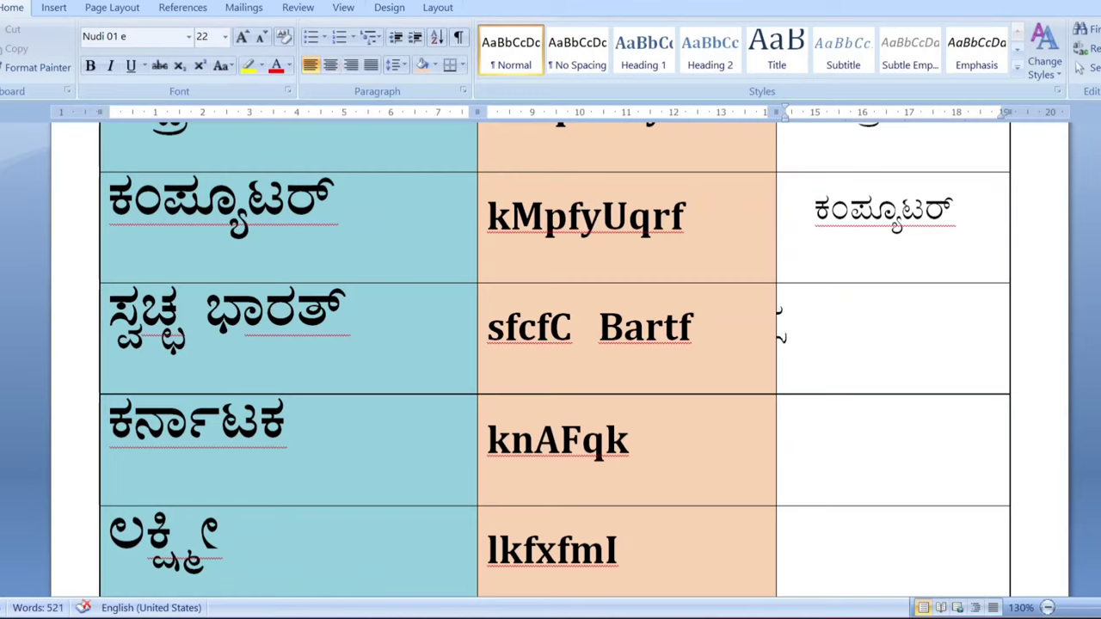
key(BackSpace)
click(331, 65)
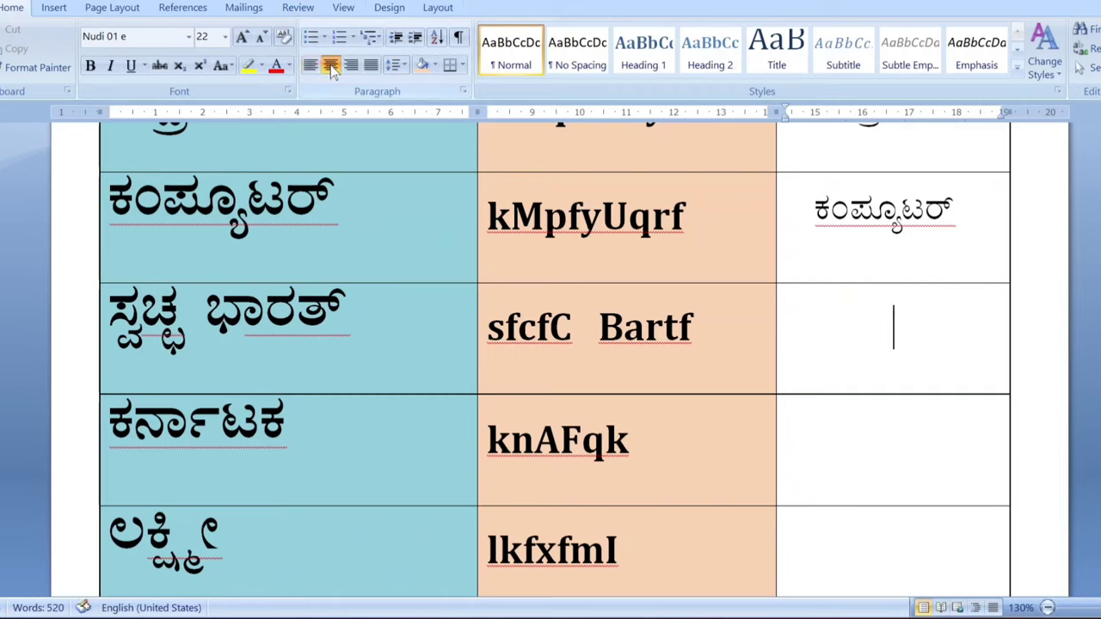
Step: Type sfcfC Bartf in that cell to render ಸ್ವಚ್ಛ ಭಾರತ್
text(s)
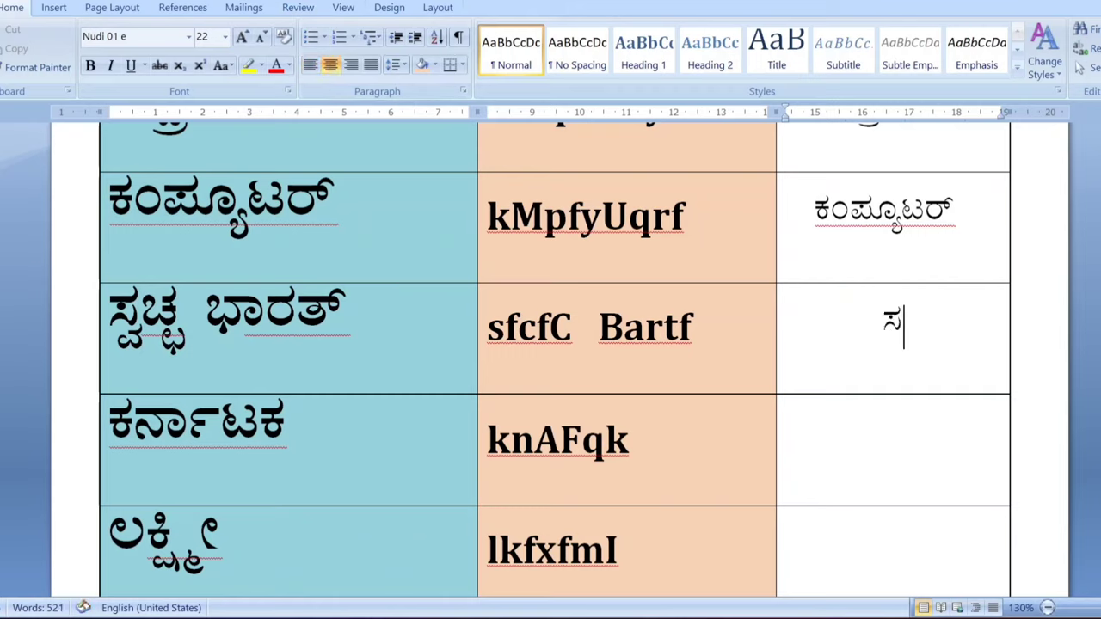
text(f)
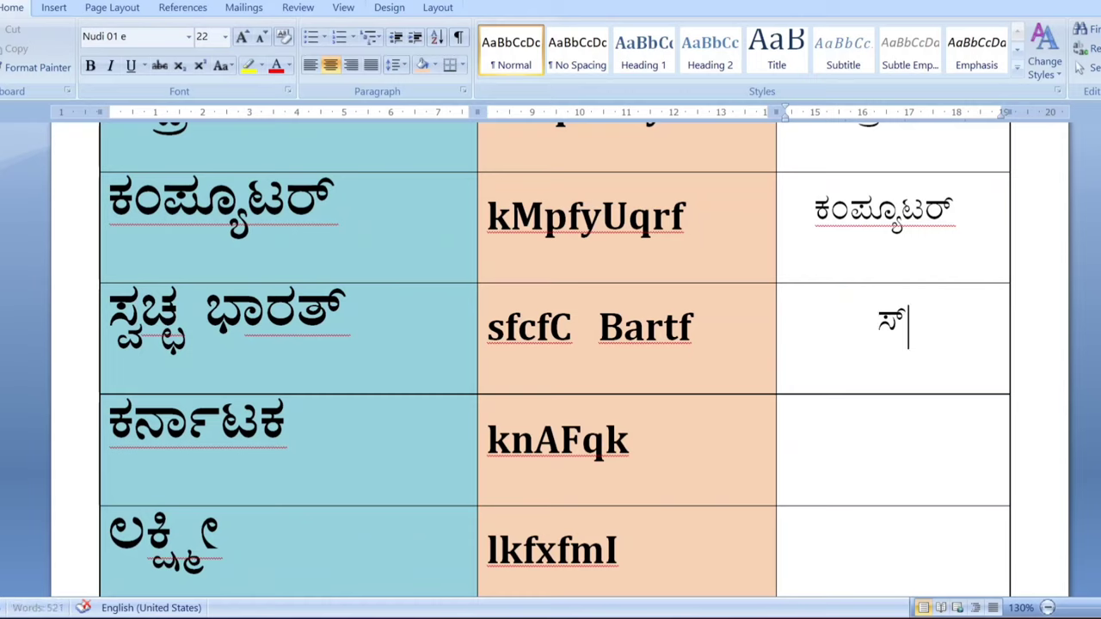
text(c)
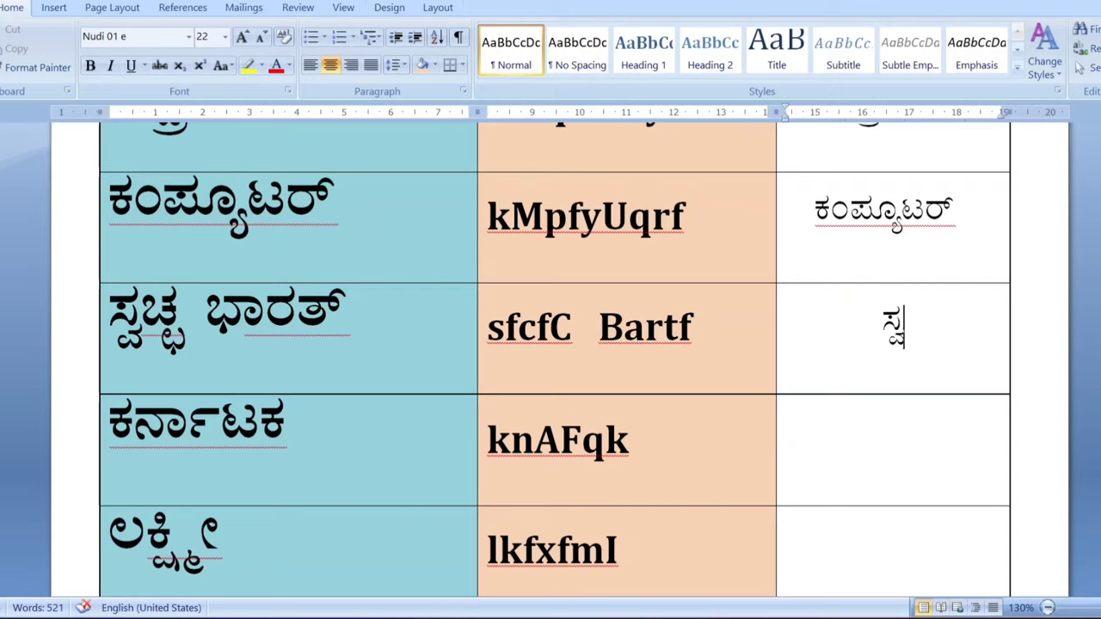
text(cf)
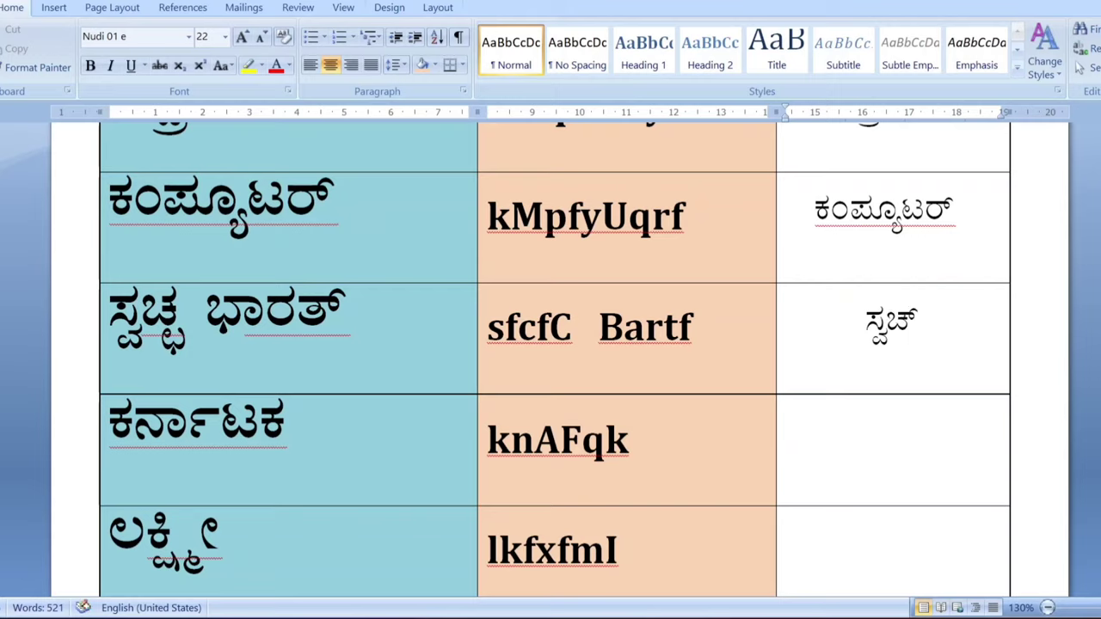
text(C)
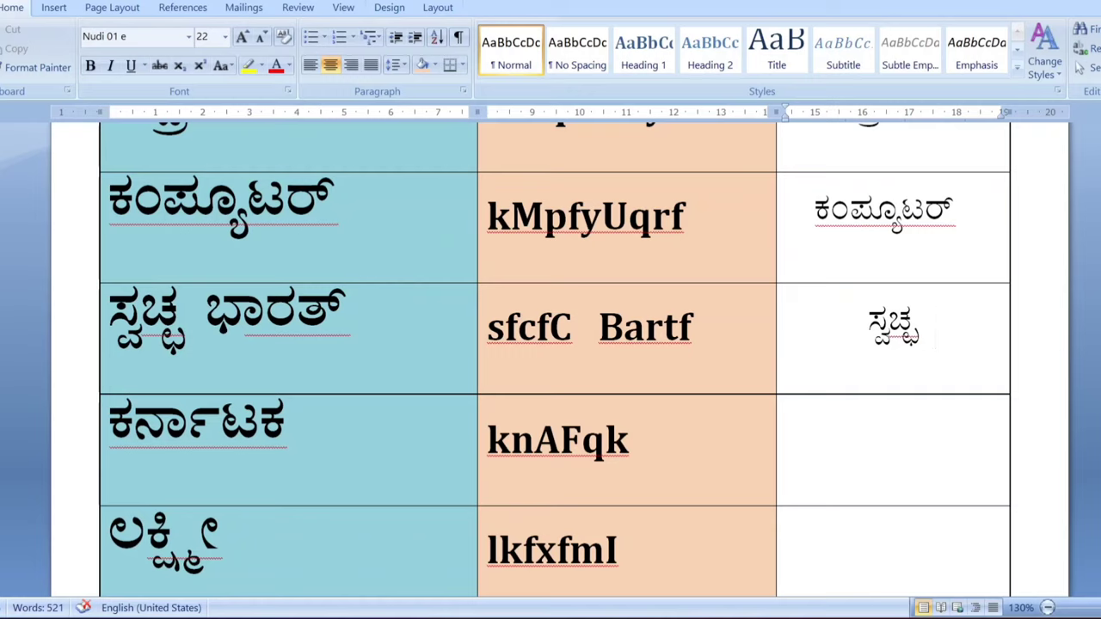
text(B)
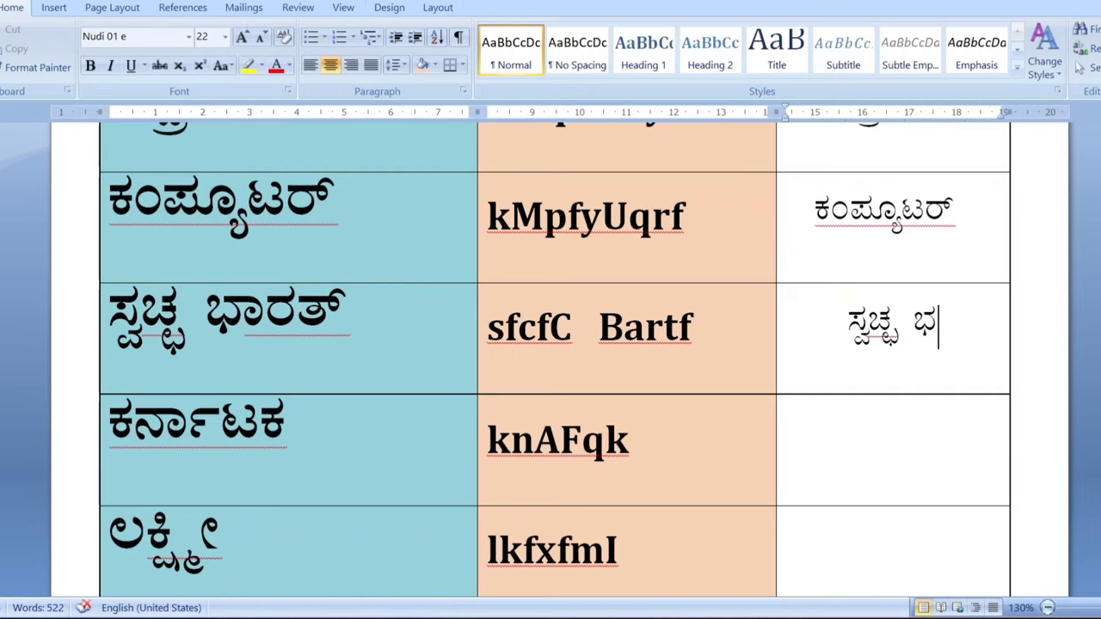
text(a)
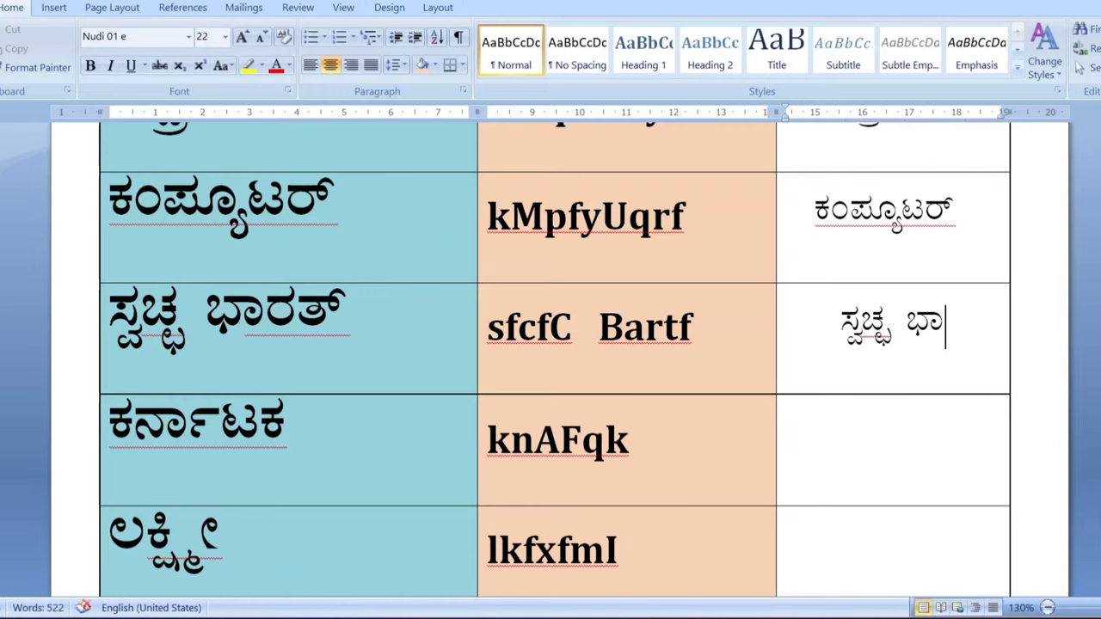
text(r)
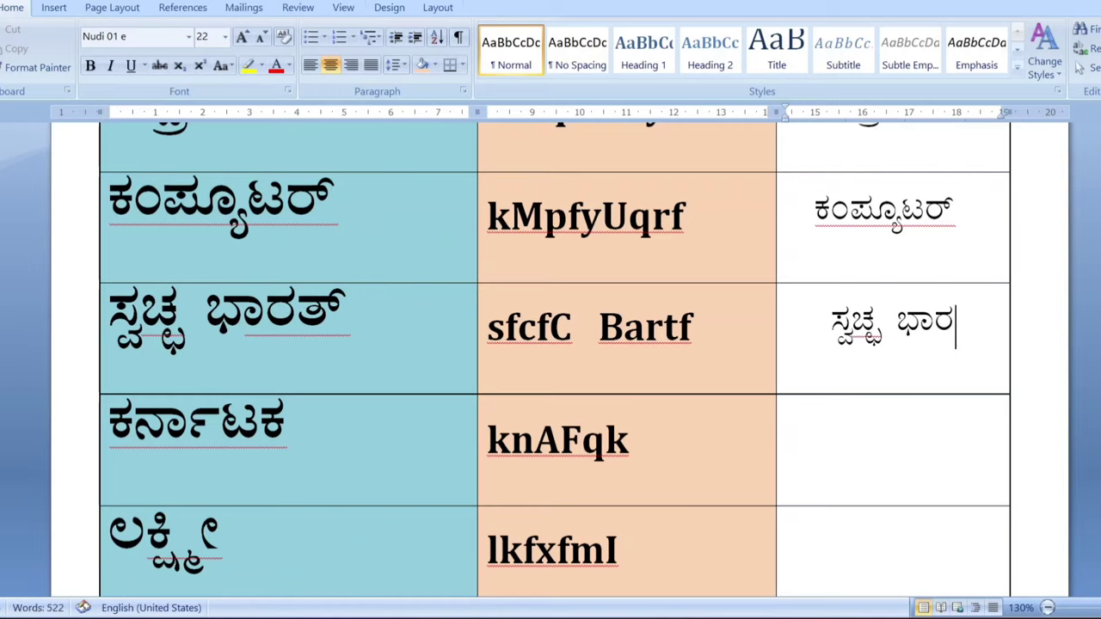
text(t)
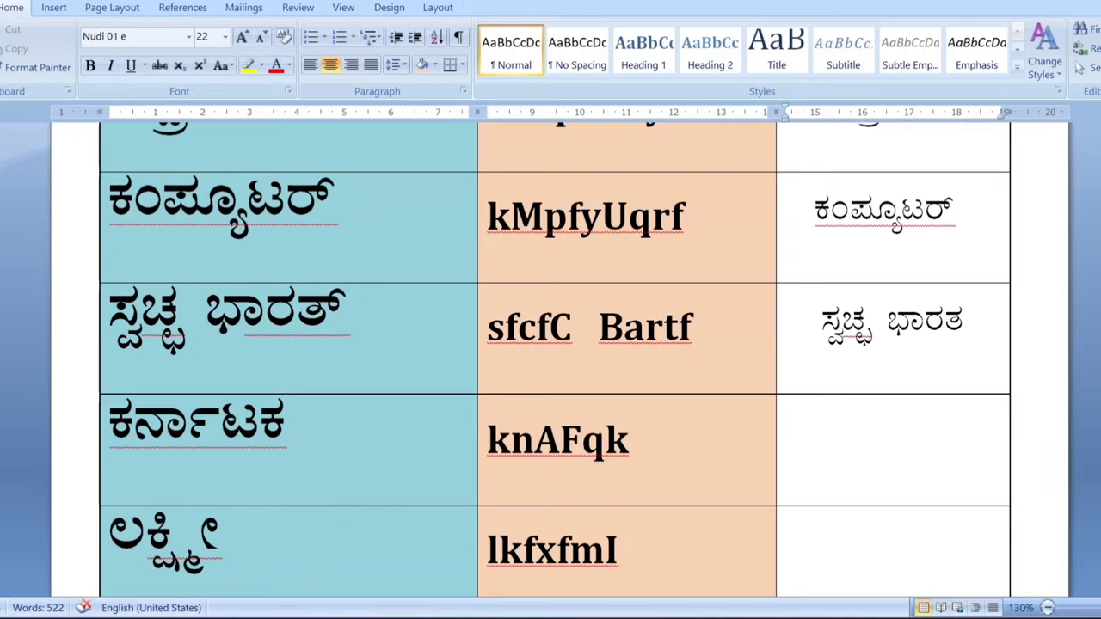
text(f)
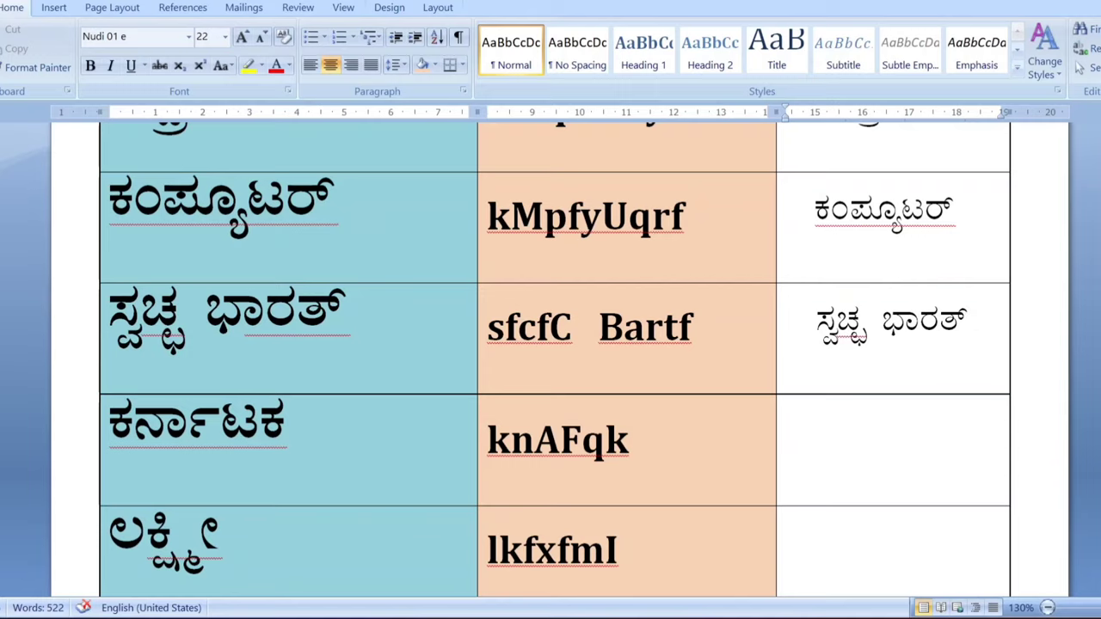
Step: Type knAFqk in the ಕರ್ನಾಟಕ row's third cell, fixing a typo, to render ಕರ್ನಾಟಕ
click(901, 439)
text(k)
text(n)
key(BackSpace)
key(BackSpace)
text(k)
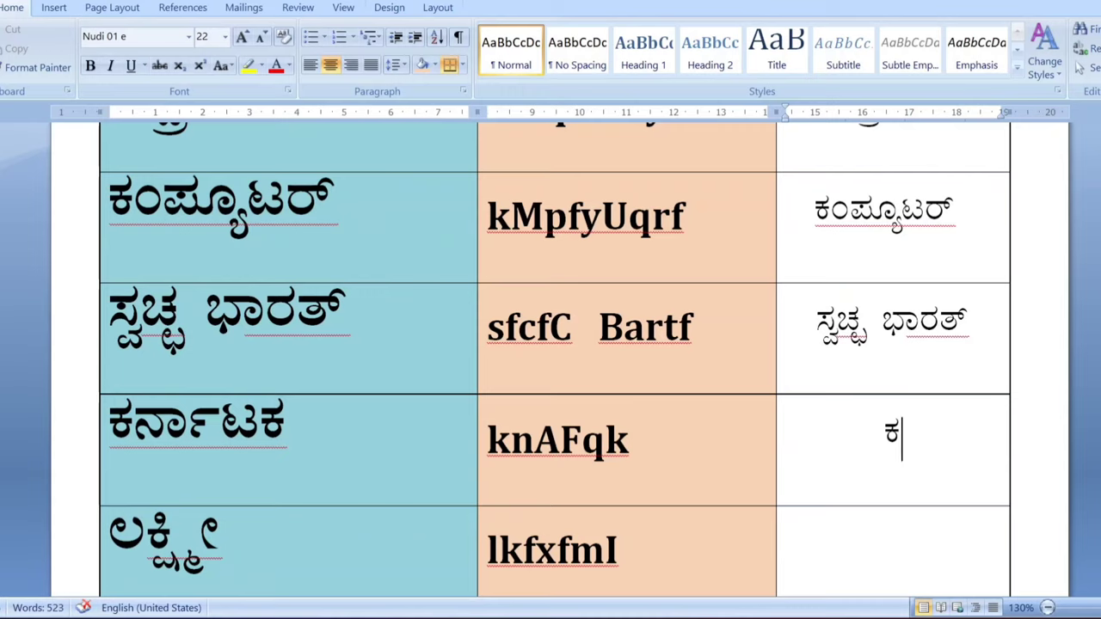
text(nA)
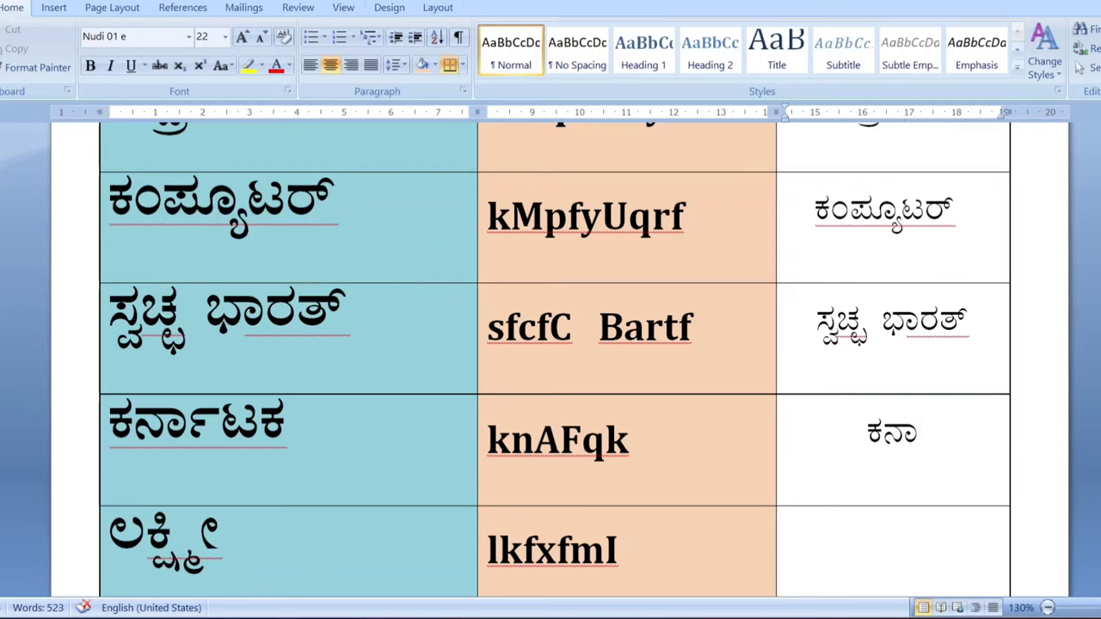
text(F)
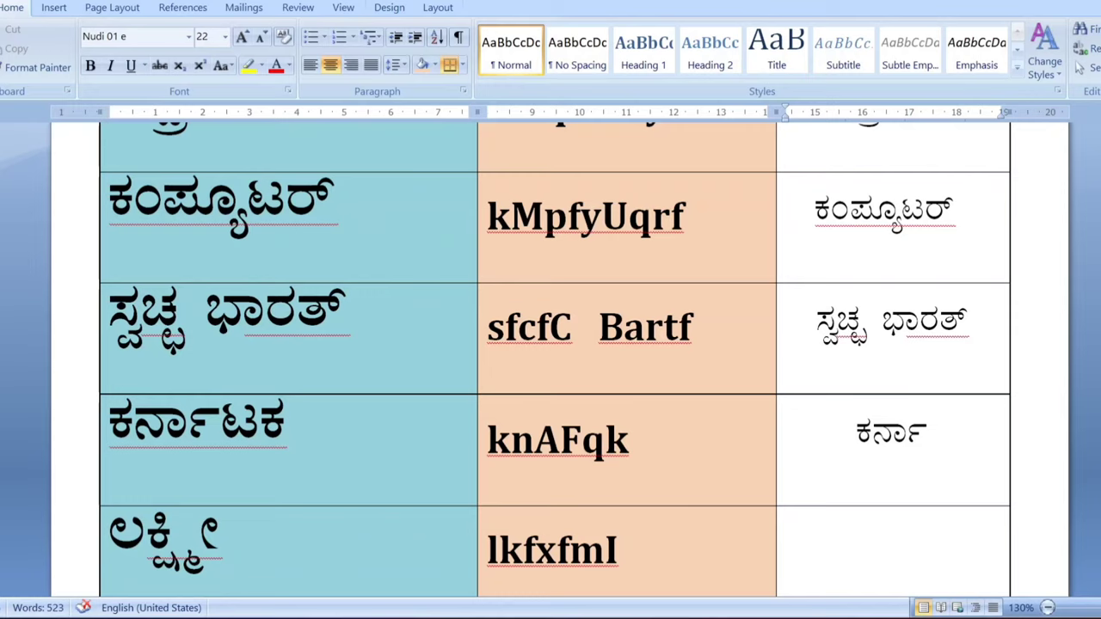
double_click(163, 542)
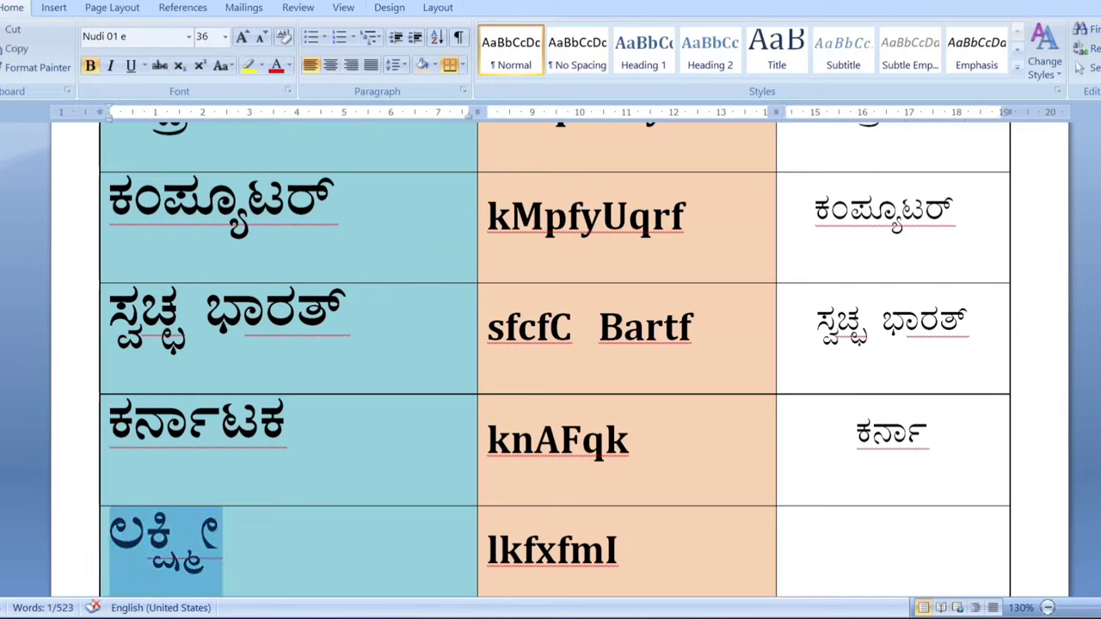
click(931, 439)
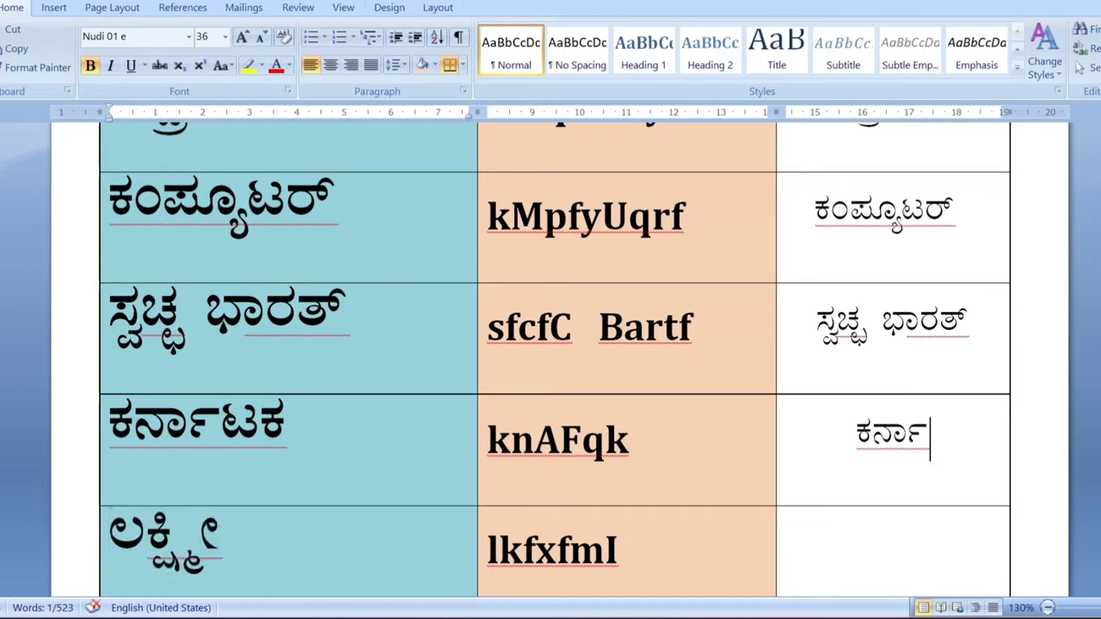
text(q)
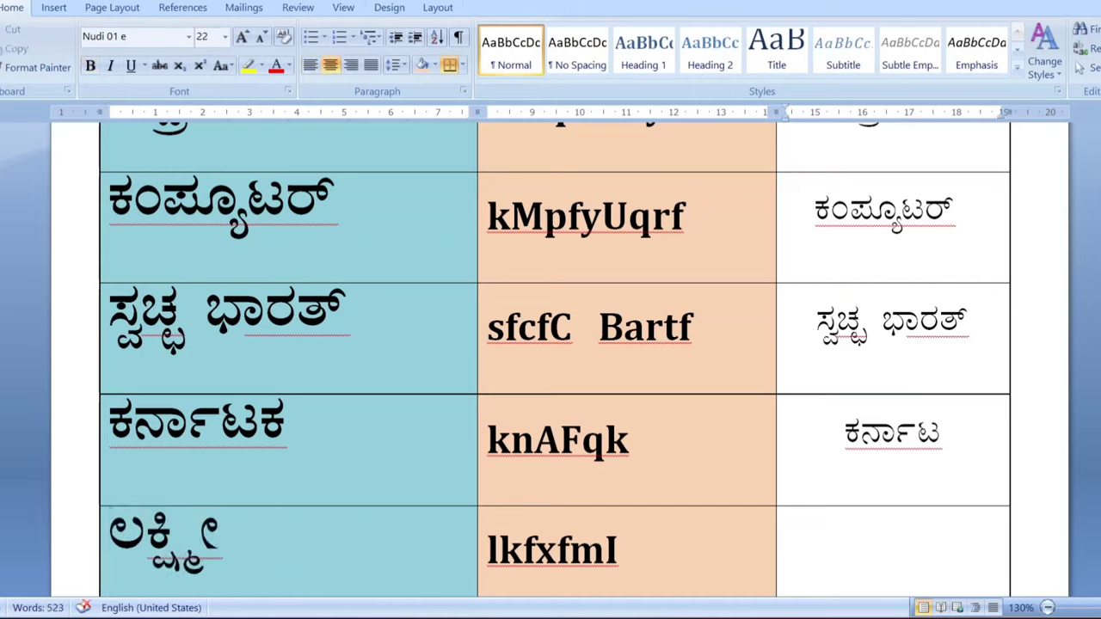
text(k)
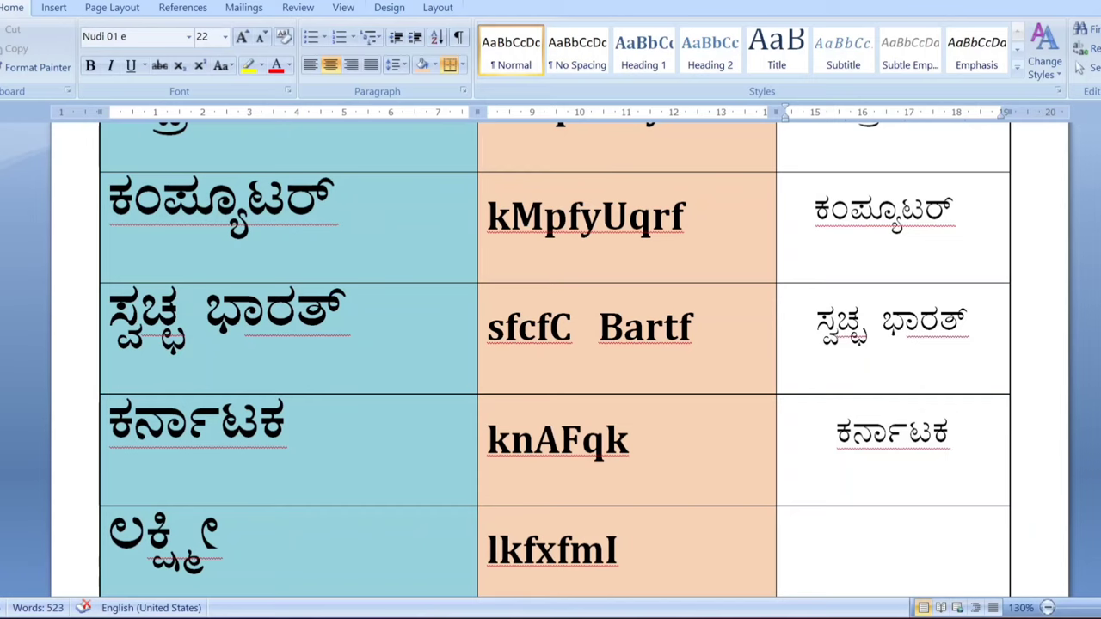
key(Down)
key(Down)
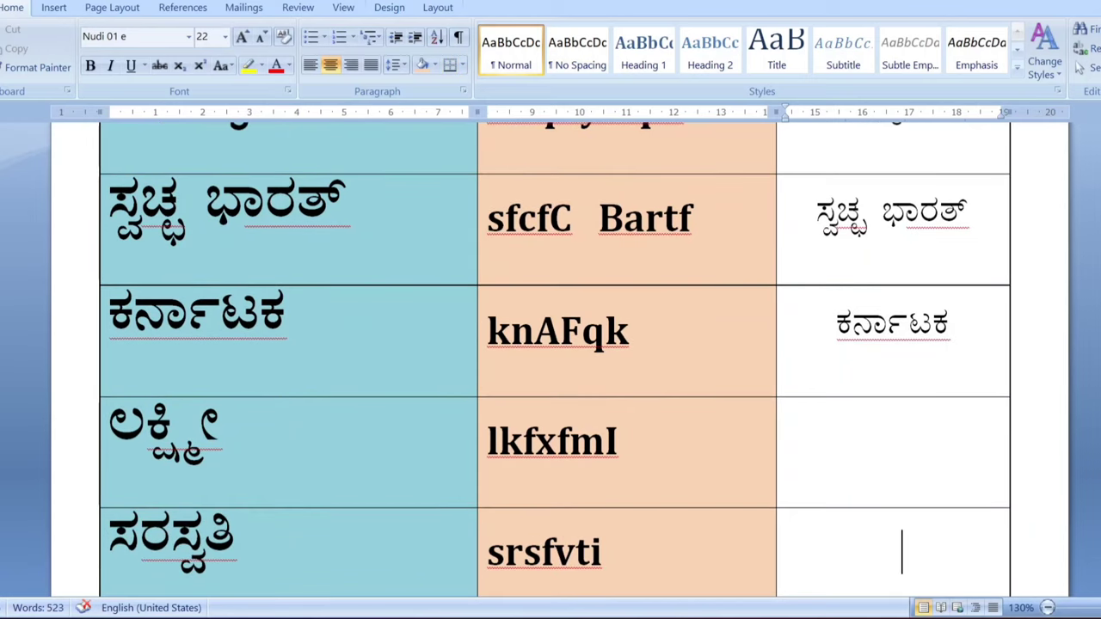
Step: Type lkfxfmI in the ಲಕ್ಷ್ಮೀ row's third cell to render ಲಕ್ಷ್ಮೀ
key(Up)
text(l)
text(k)
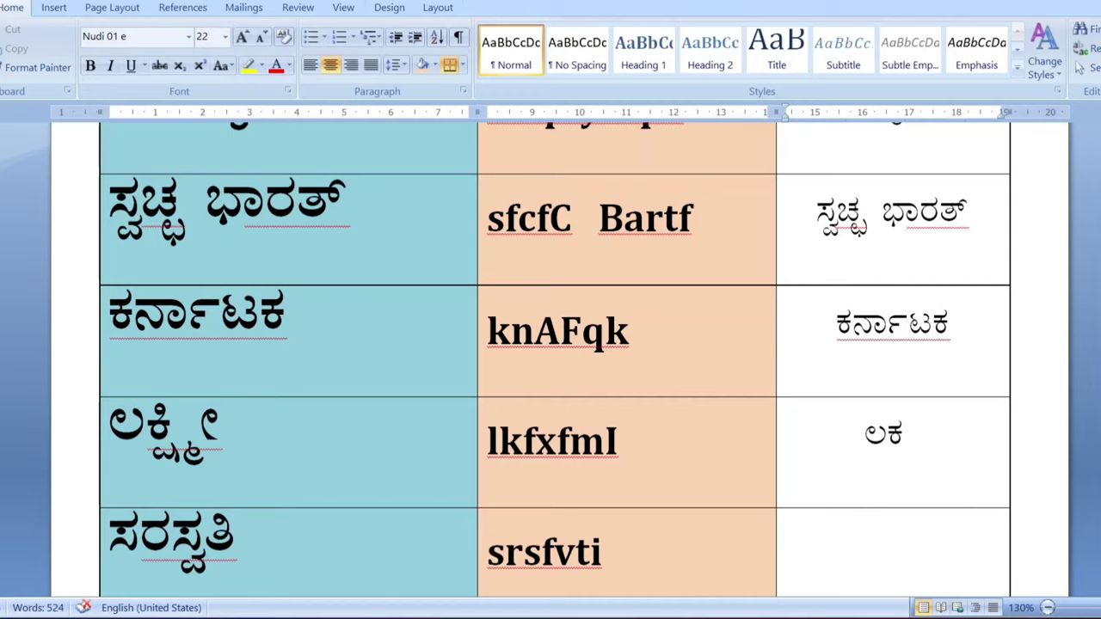
text(f)
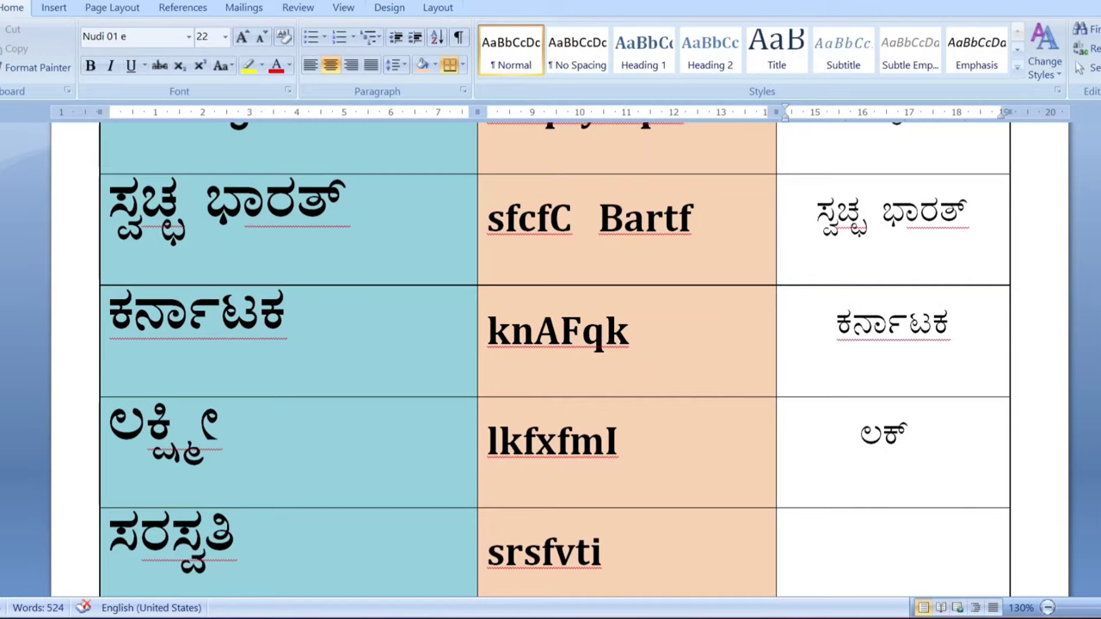
text(x)
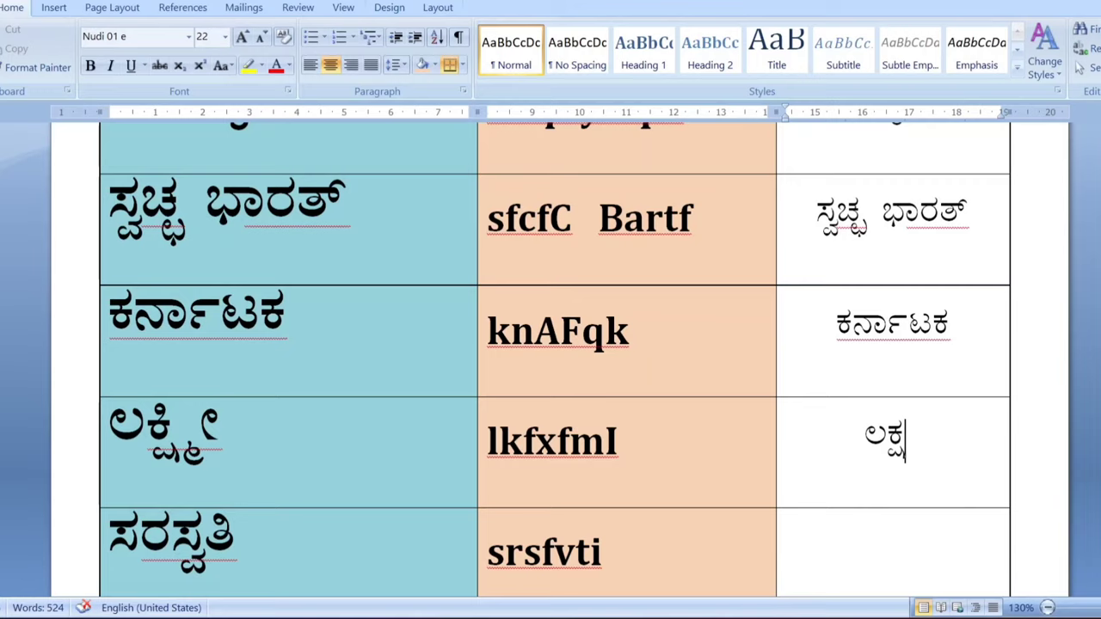
text(f)
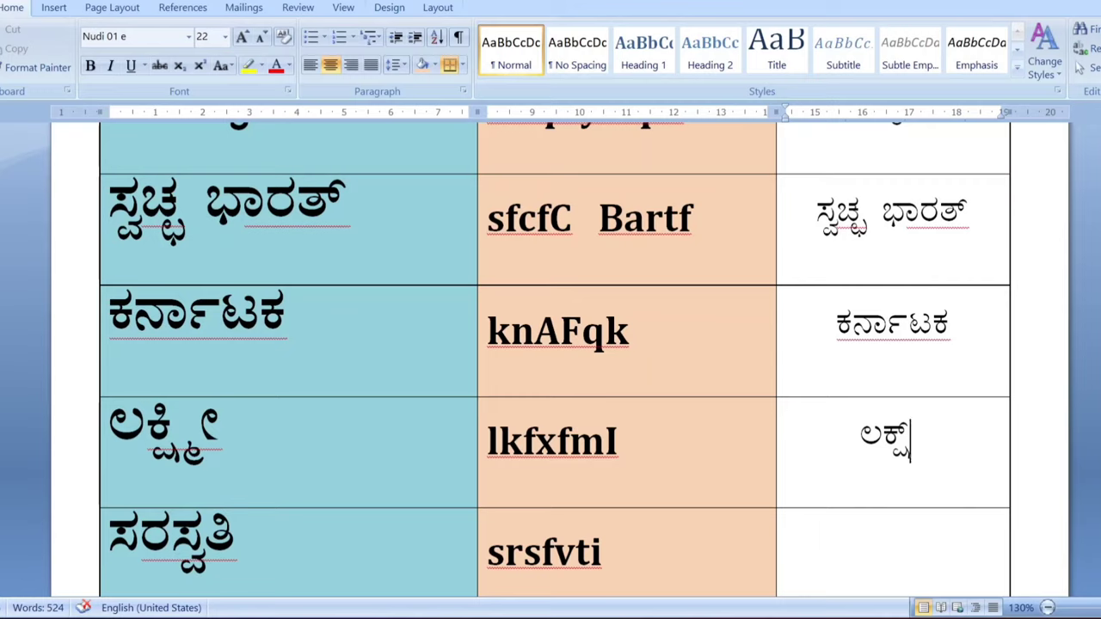
text(m)
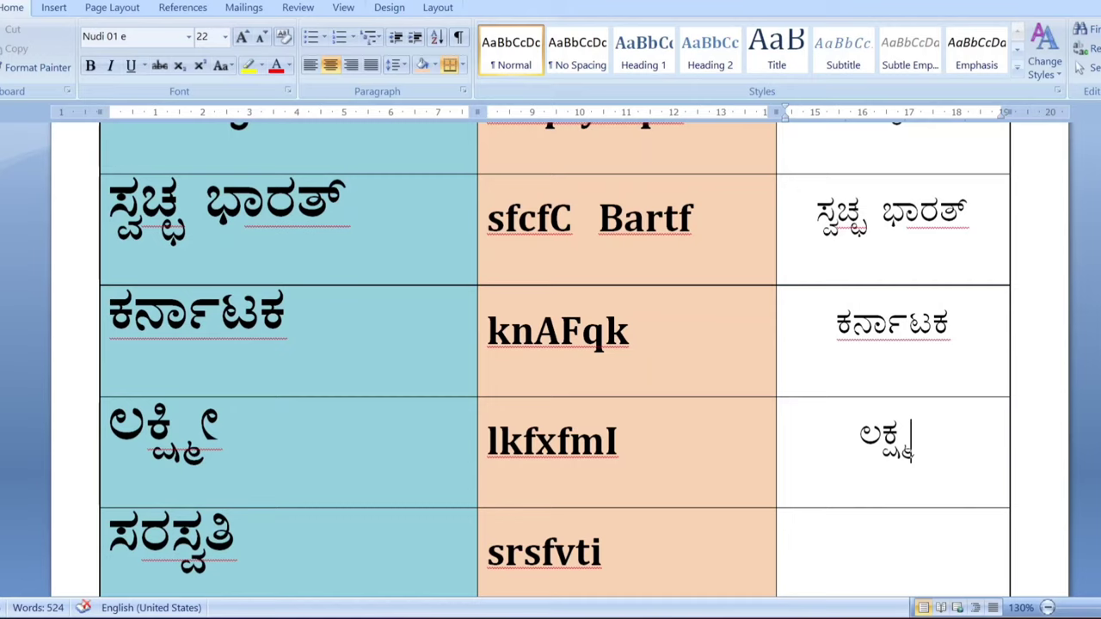
text(I)
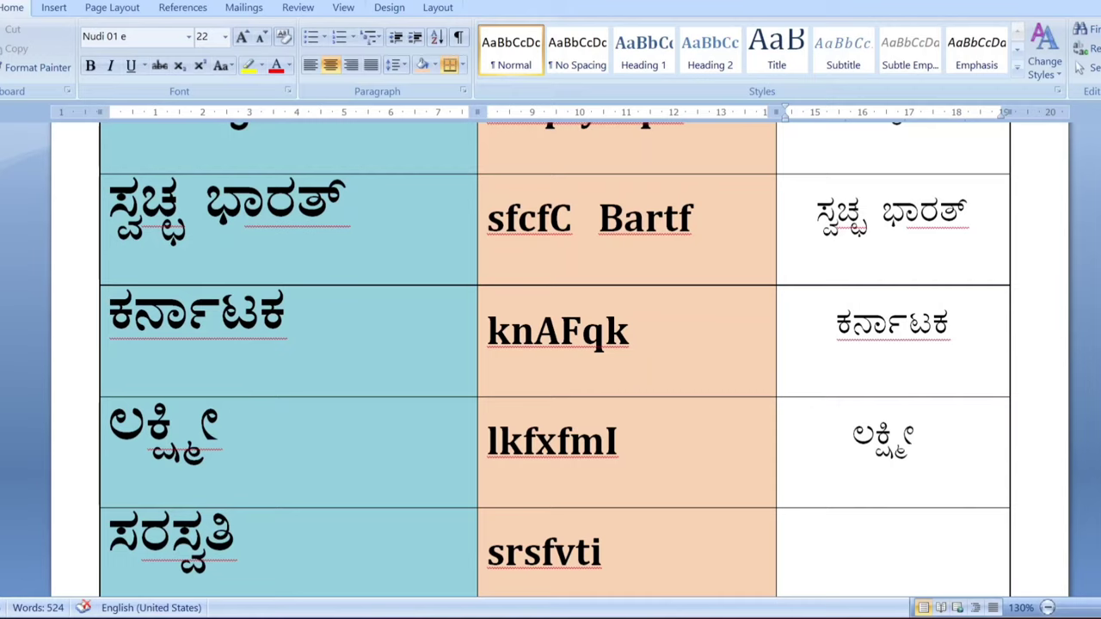
click(886, 551)
Step: Type srsfvti to render ಸರಸ್ವತಿ in the last row's third cell
text(s)
text(r)
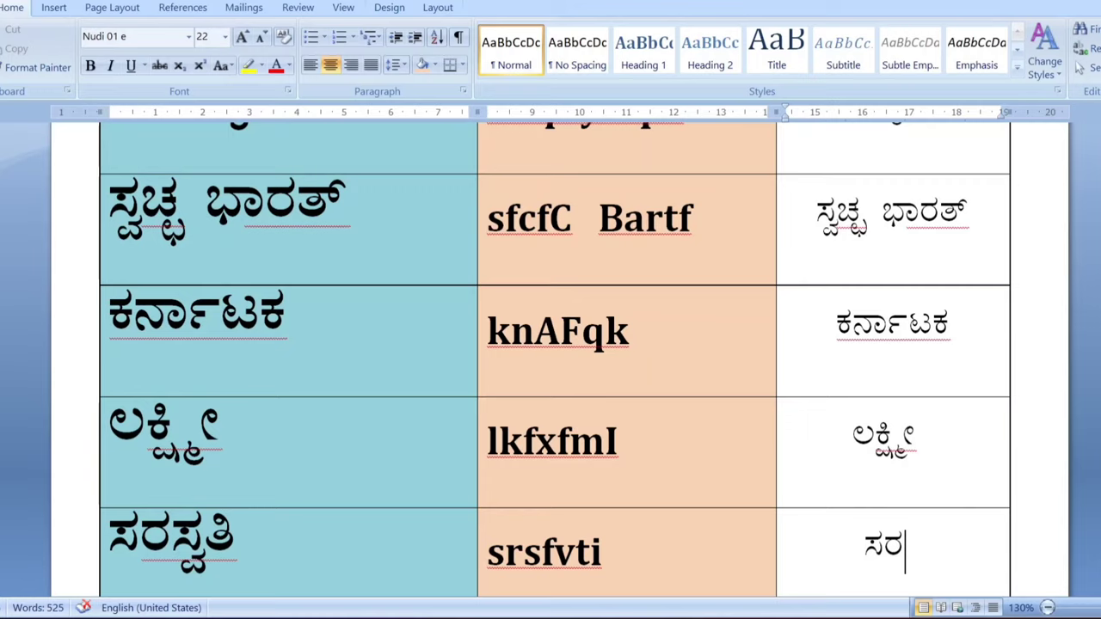
text(s)
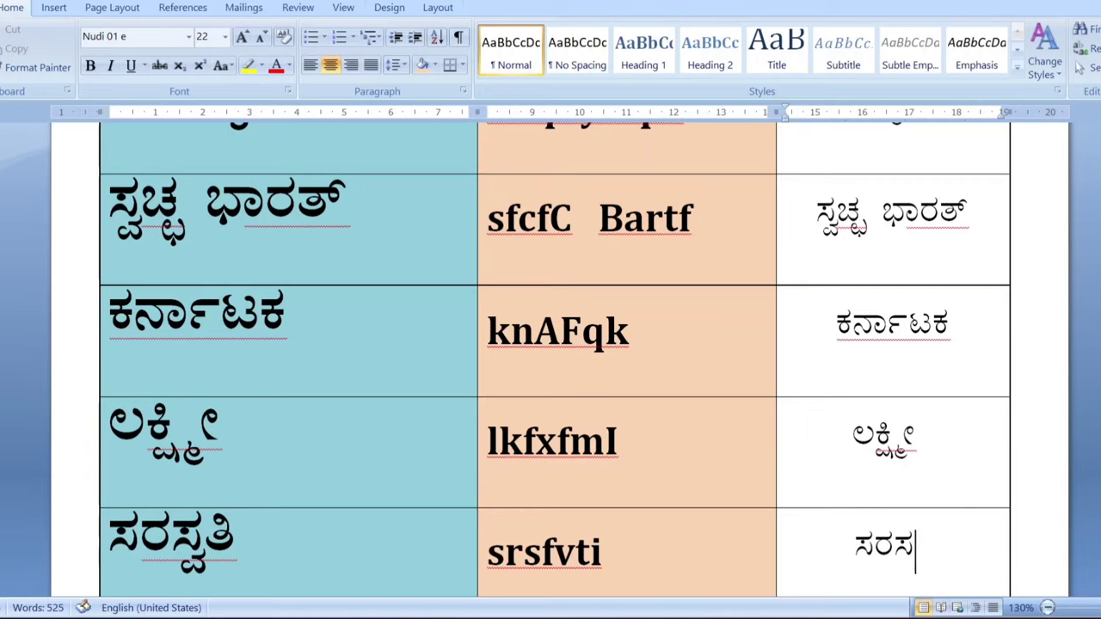
text(fv)
text(ti)
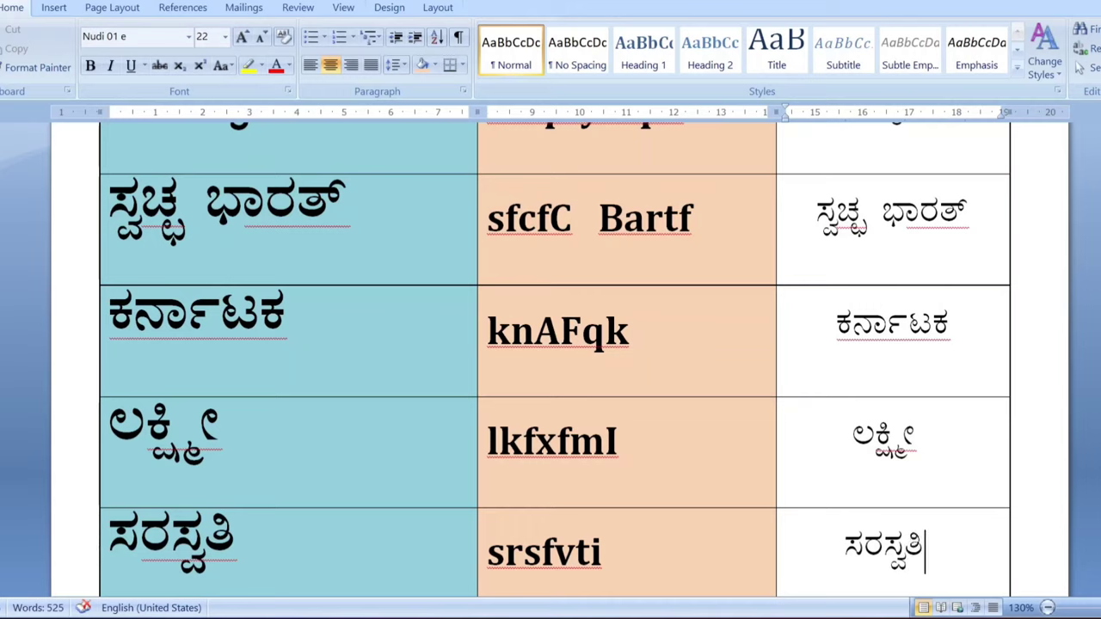
Step: Scroll past the tables and back up to the c/C/j/J/z and q/Q/w/W/N consonant chart
scroll(550, 361, down, 3)
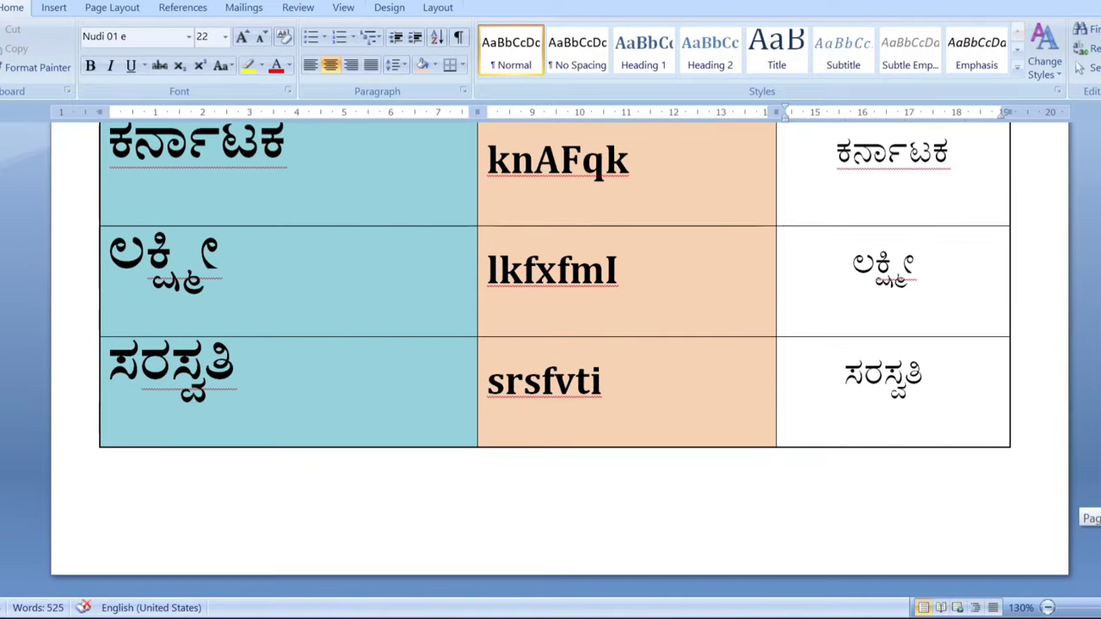
scroll(550, 362, down, 5)
scroll(550, 361, down, 10)
scroll(551, 362, up, 10)
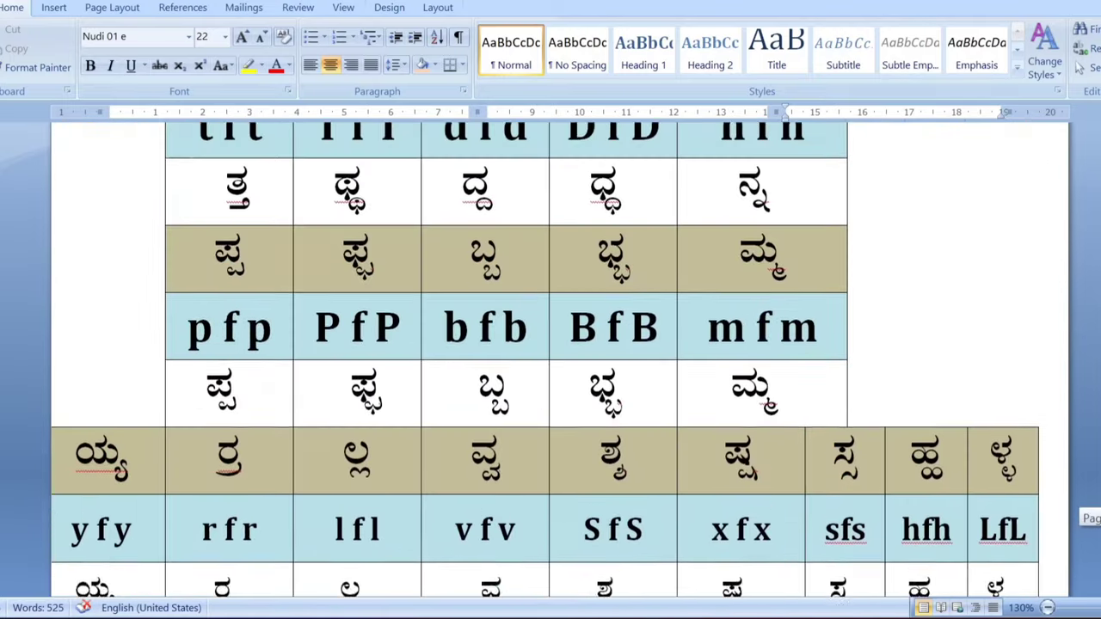
scroll(551, 361, up, 5)
scroll(550, 362, up, 10)
scroll(550, 361, up, 5)
scroll(551, 361, up, 4)
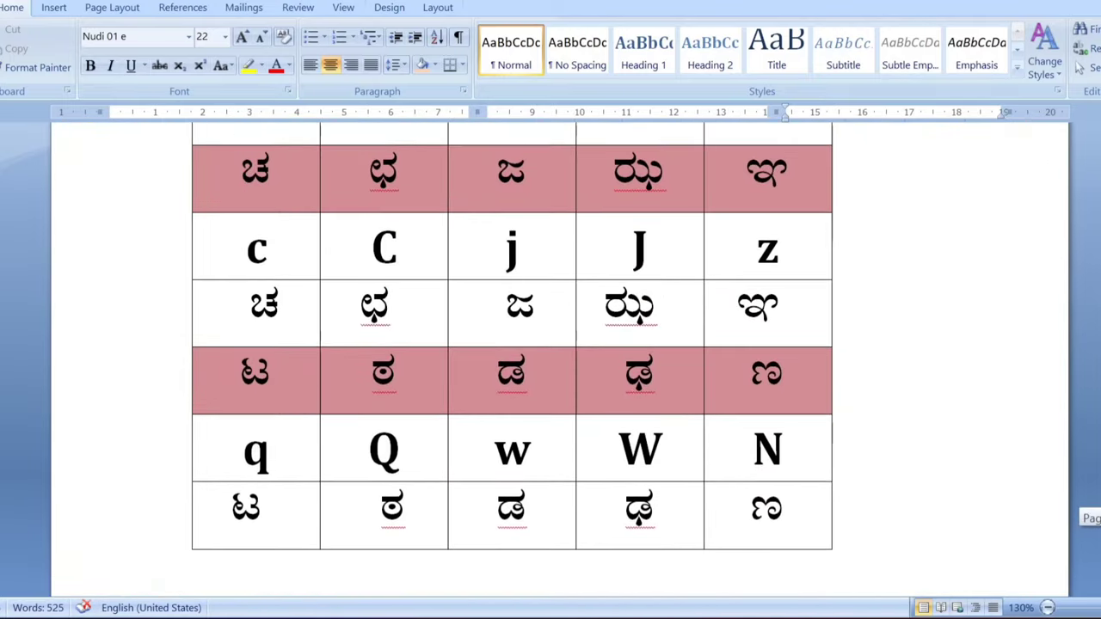